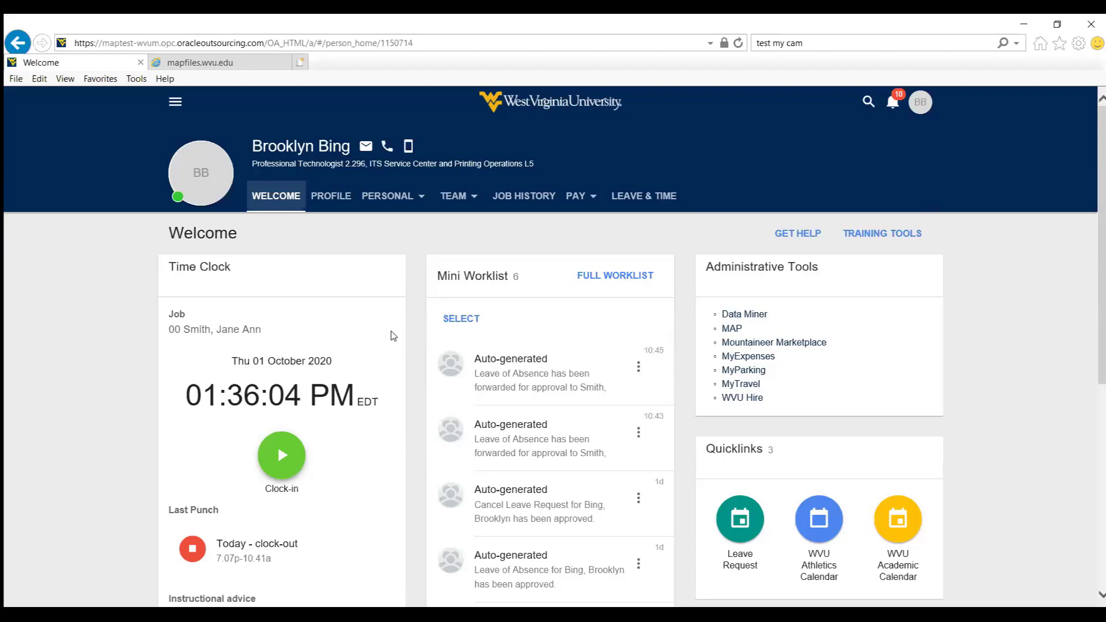
Clock in for the listed job on the Time Clock.
{"action": "left_click", "coordinate": [278, 445]}
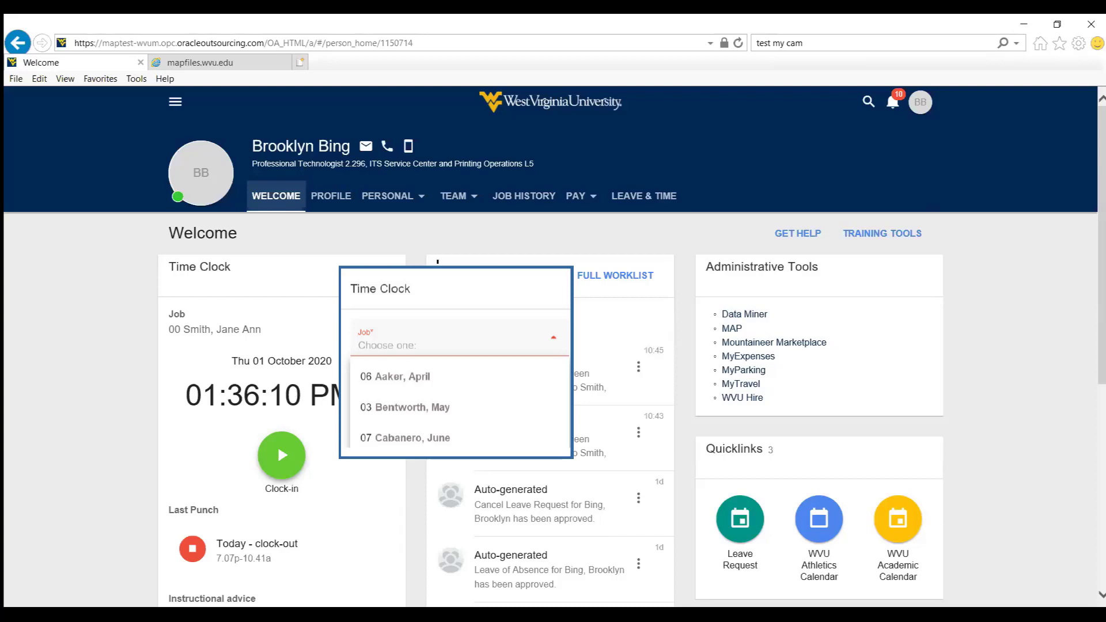
{"action": "key", "text": "Escape"}
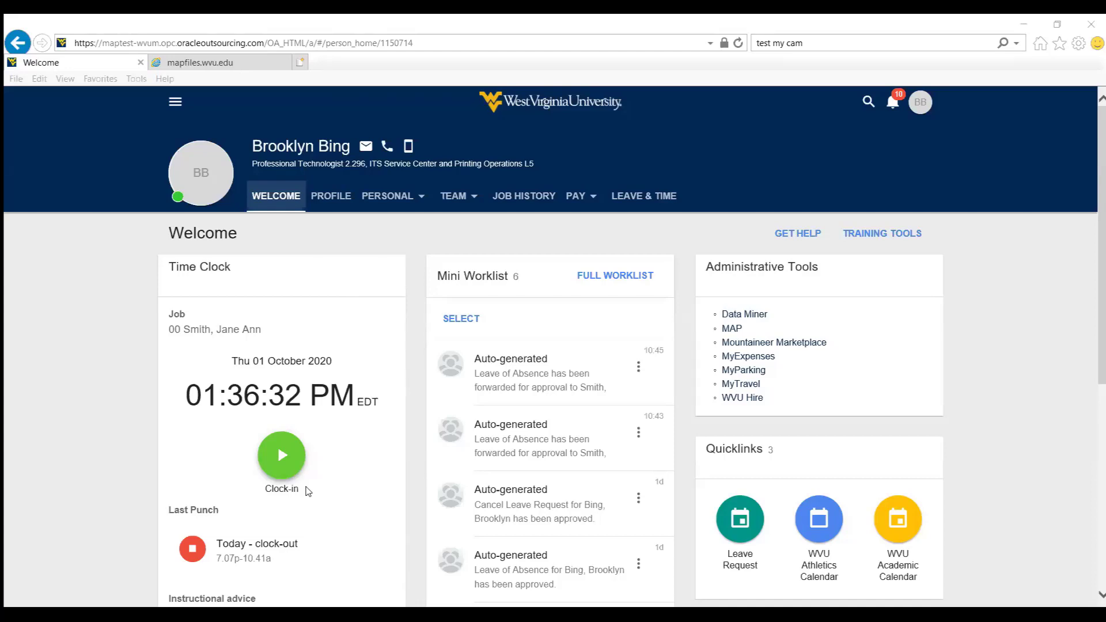
{"action": "left_click", "coordinate": [281, 458]}
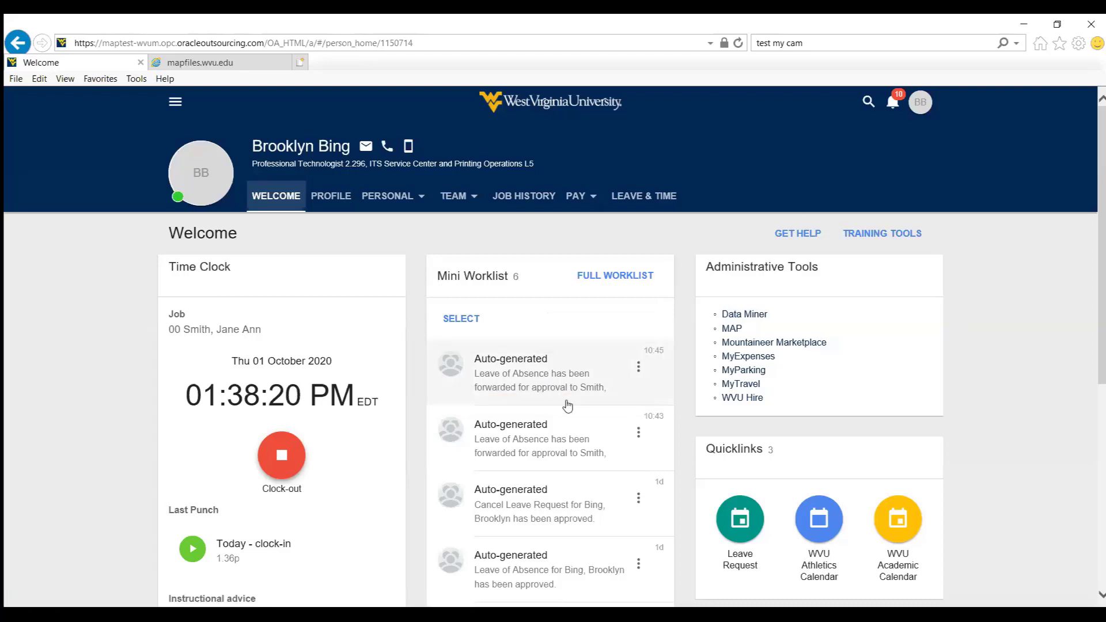
Open the 10:45 leave of absence notification in the Mini Worklist and submit the Close response.
{"action": "left_click", "coordinate": [516, 362]}
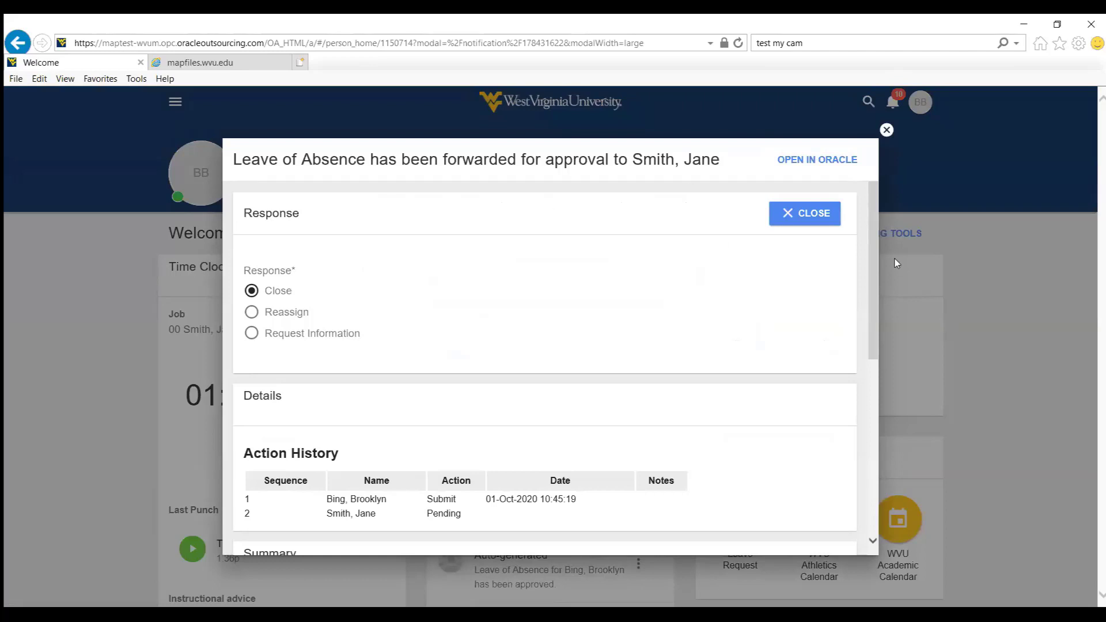
{"action": "left_click_drag", "start_coordinate": [875, 252], "coordinate": [851, 266]}
{"action": "left_click", "coordinate": [802, 217]}
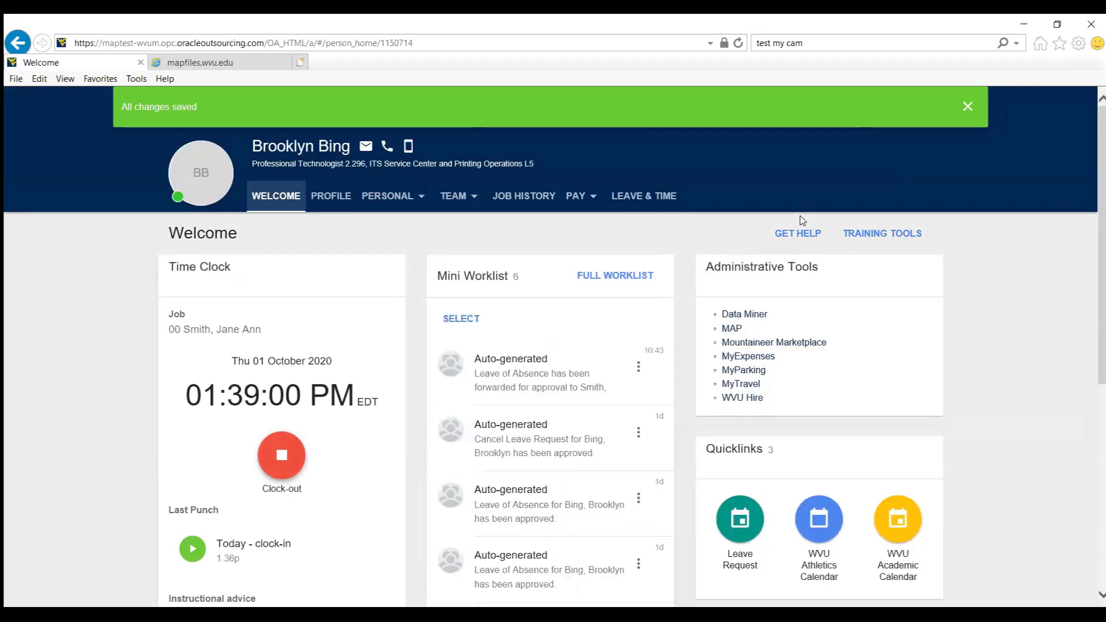
{"action": "left_click", "coordinate": [969, 107]}
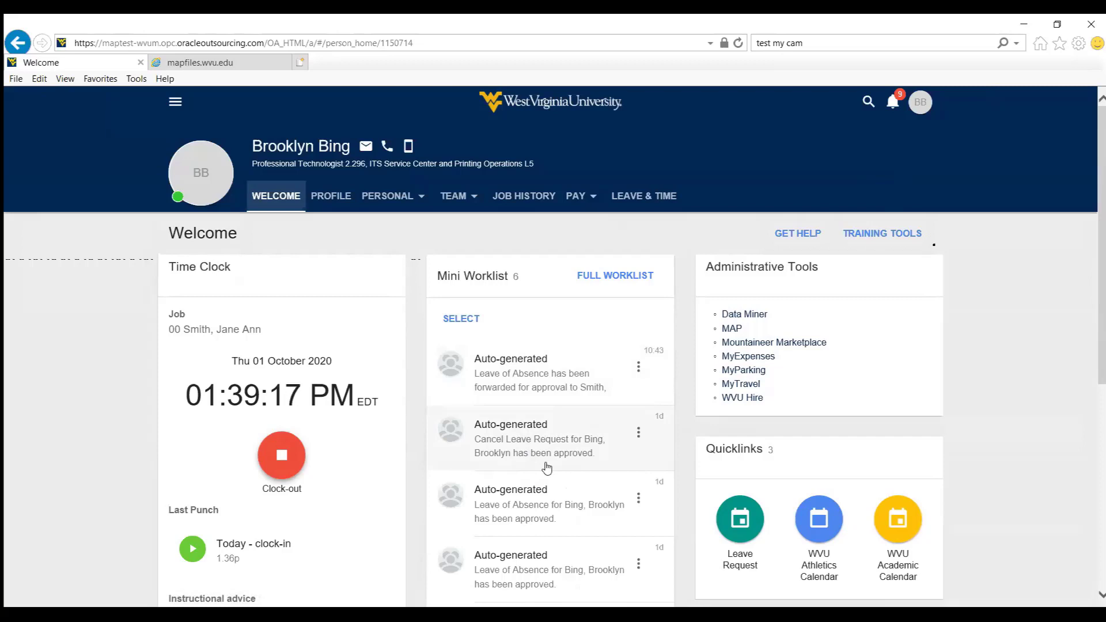
Close the approved Cancel Leave Request notification straight from the Mini Worklist without opening it.
{"action": "left_click", "coordinate": [638, 436]}
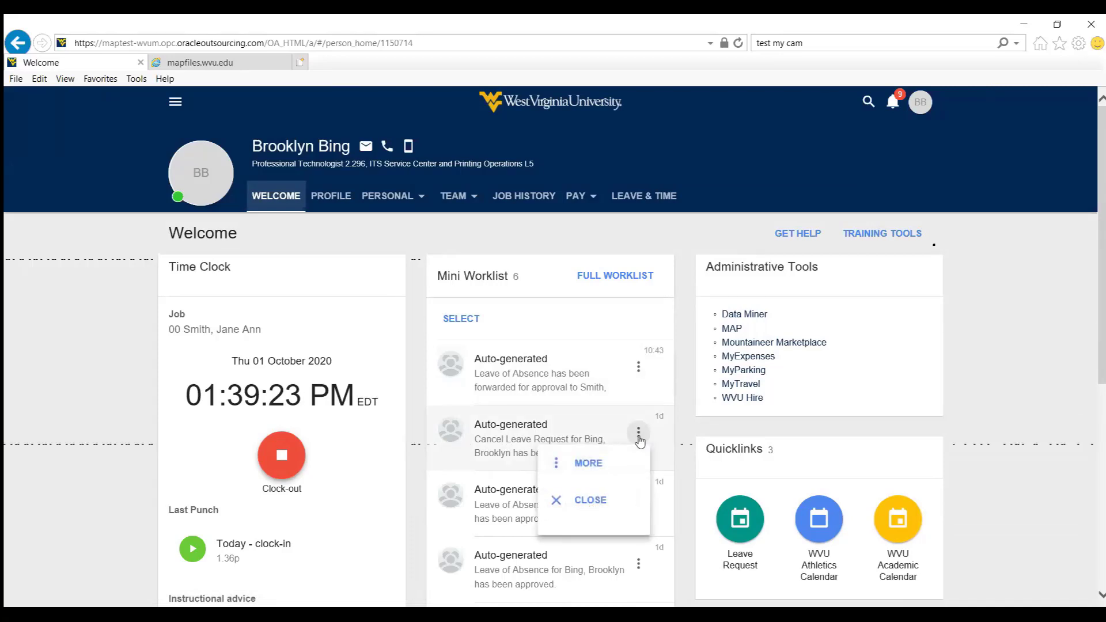
{"action": "left_click", "coordinate": [599, 500]}
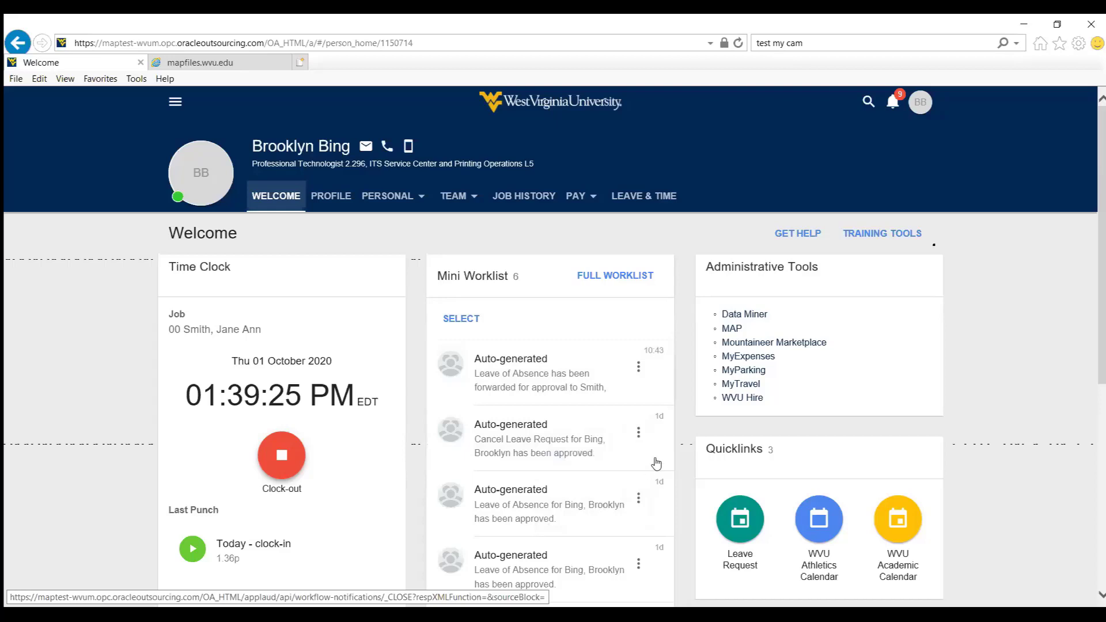
{"action": "left_click", "coordinate": [641, 443]}
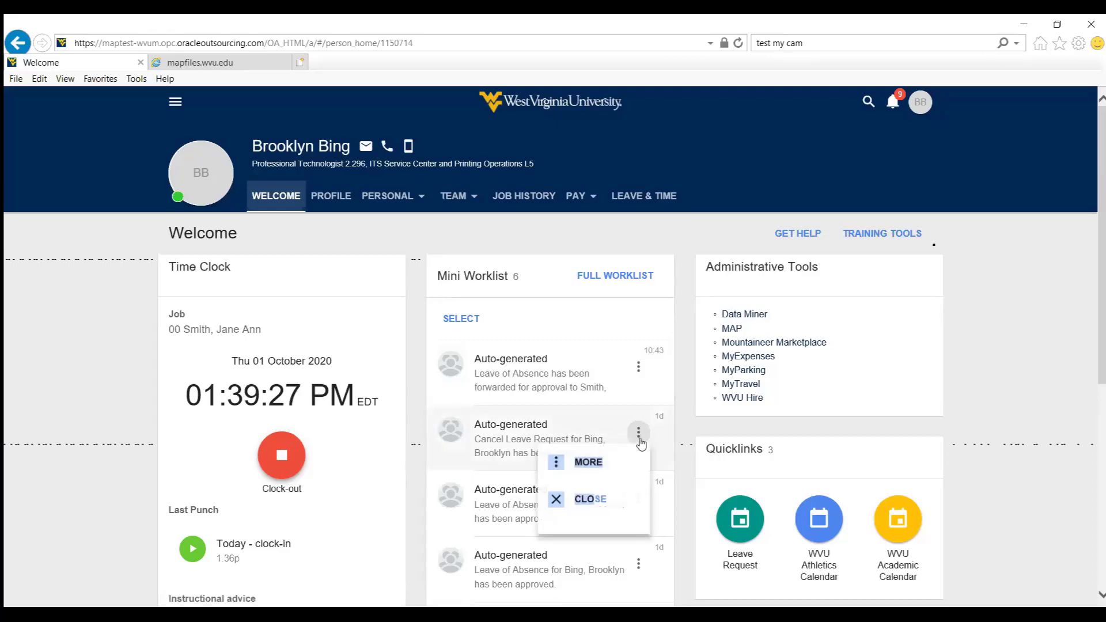
{"action": "left_click", "coordinate": [592, 499]}
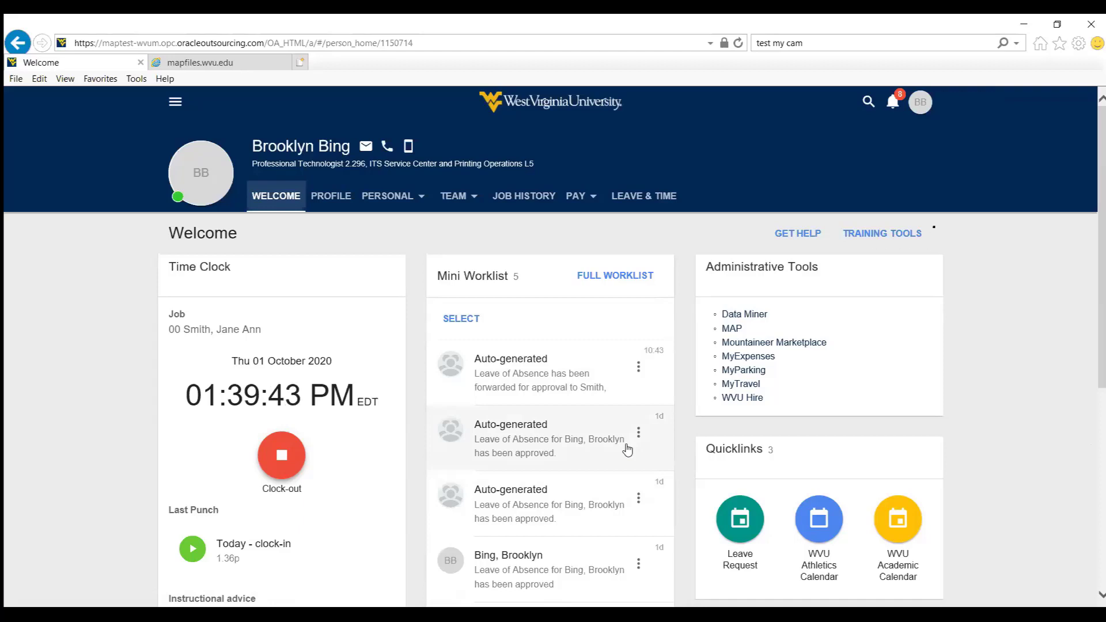
Go to the Leave & Time page of the employee's profile.
{"action": "left_click", "coordinate": [420, 197]}
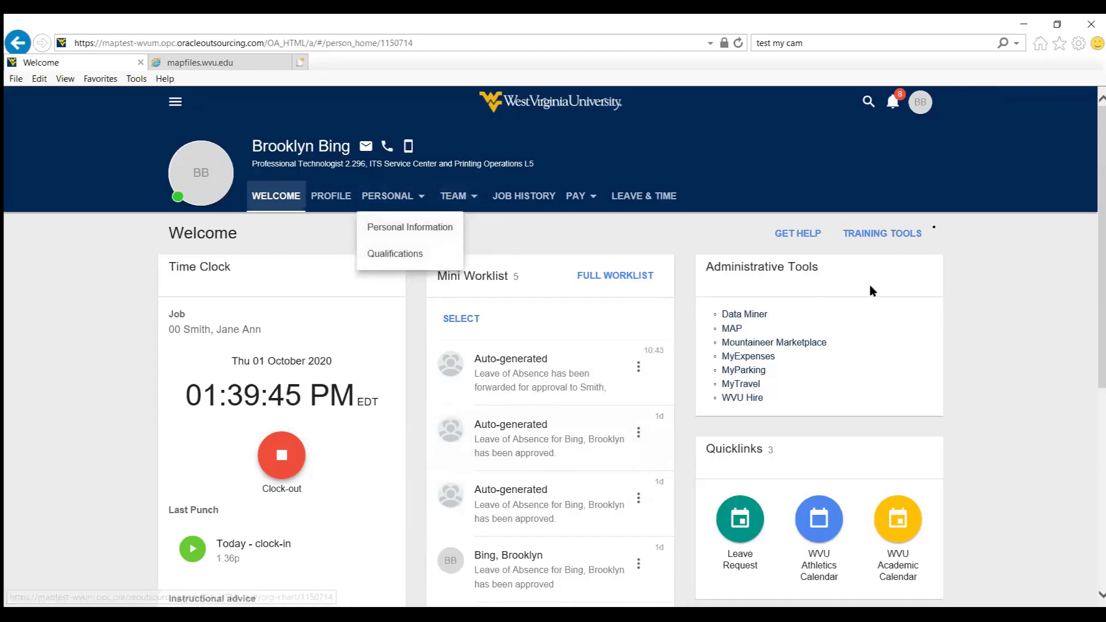
{"action": "left_click", "coordinate": [456, 197]}
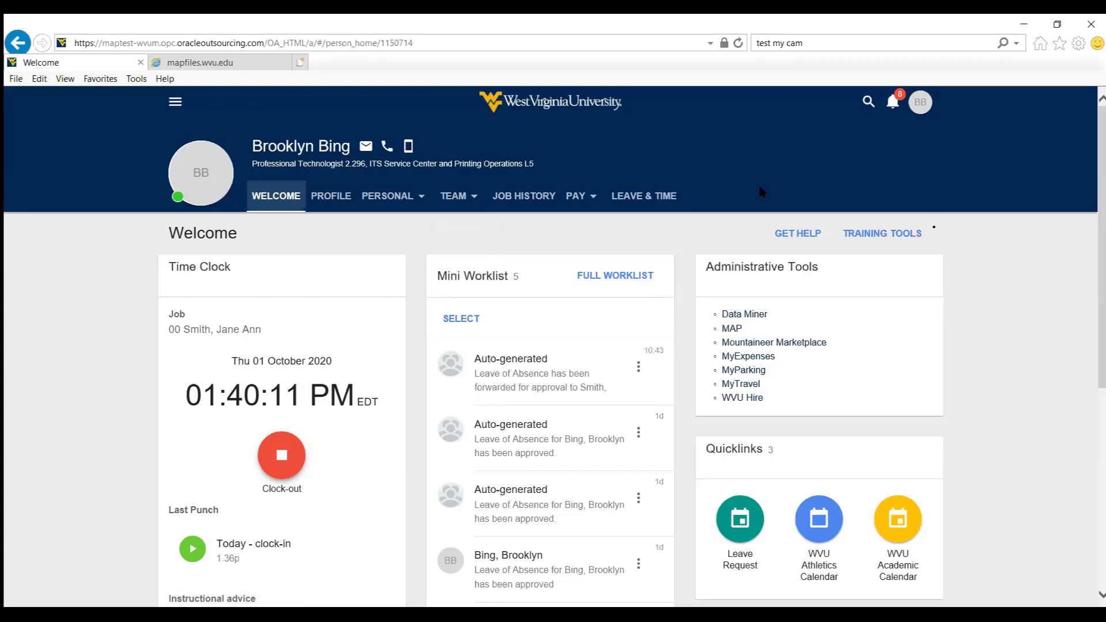
{"action": "left_click", "coordinate": [632, 206]}
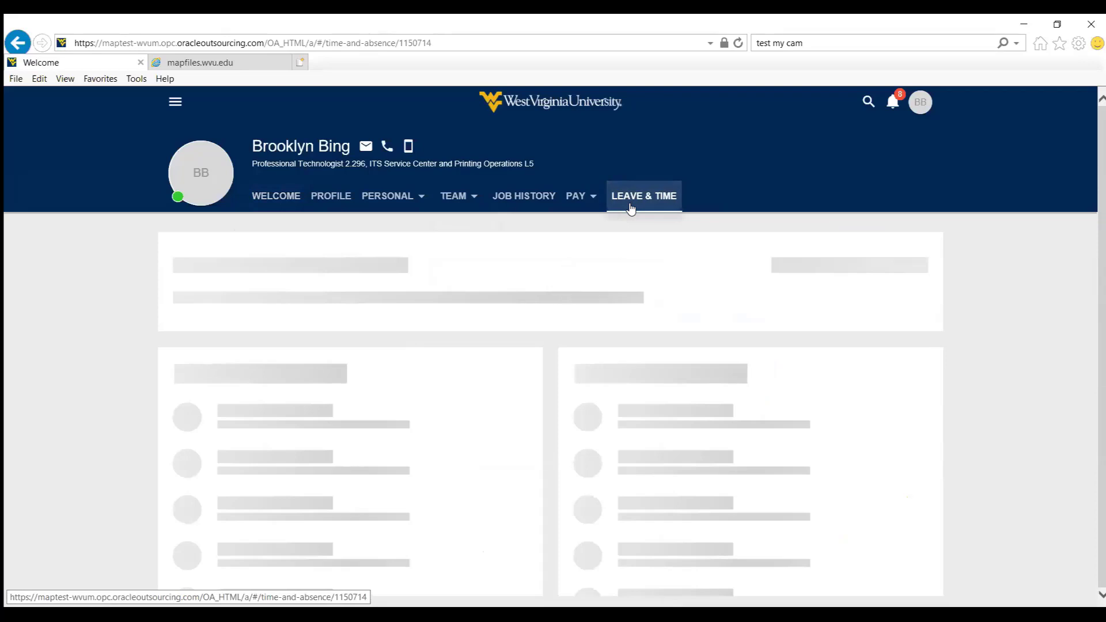
{"action": "left_click", "coordinate": [627, 205]}
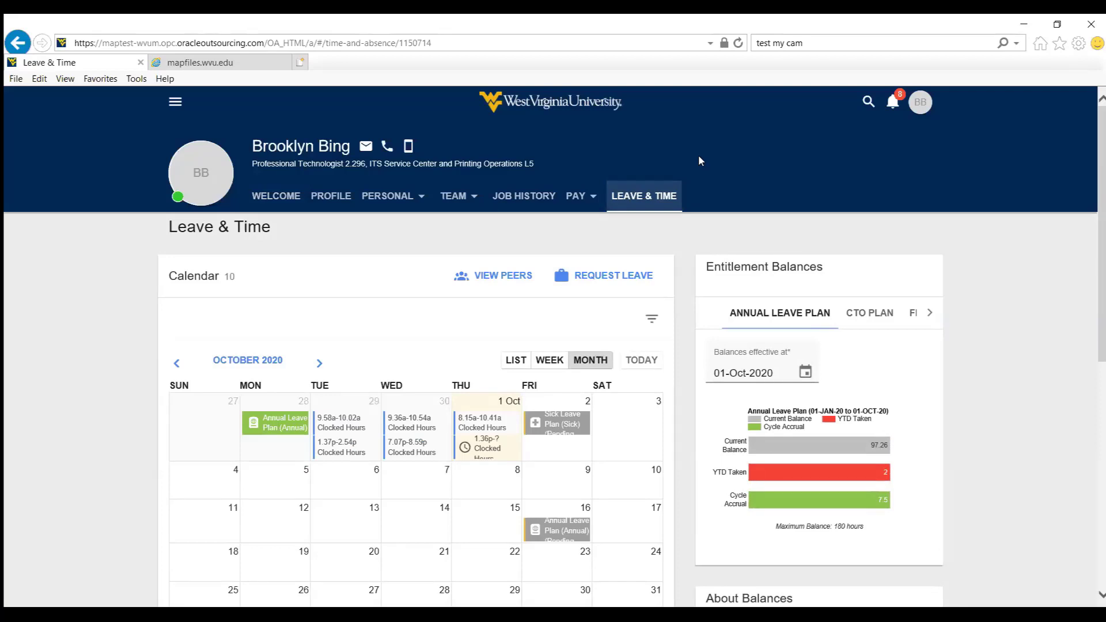
Examine the Annual Leave Plan chart's current balance, year-to-date taken and cycle accrual under Entitlement Balances.
{"action": "scroll", "coordinate": [1017, 253], "scroll_direction": "down", "scroll_amount": 1}
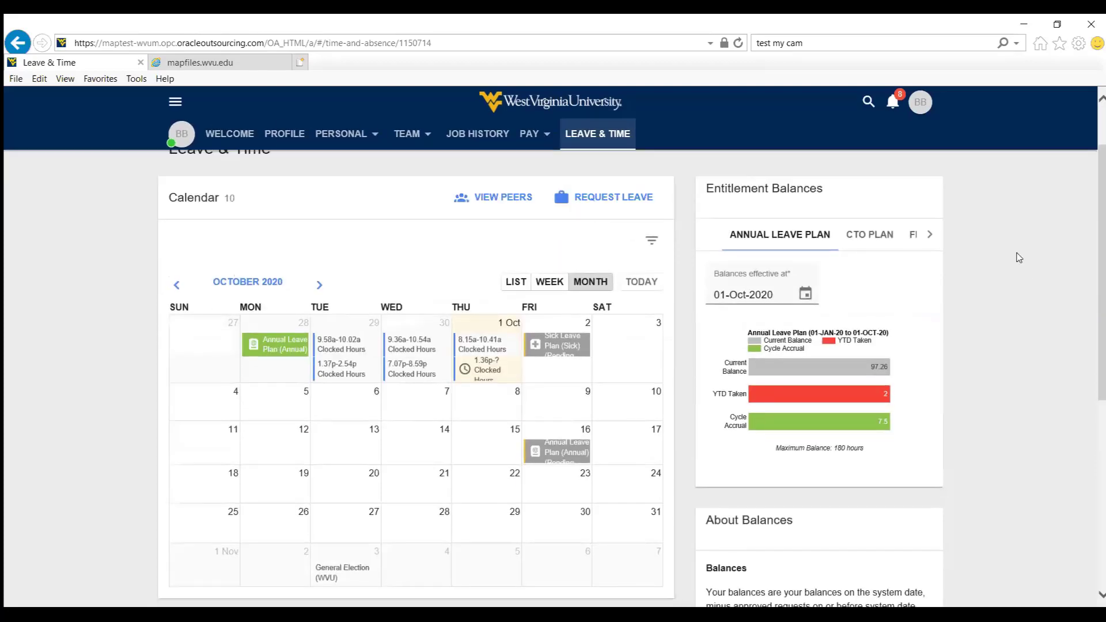
{"action": "scroll", "coordinate": [1016, 255], "scroll_direction": "up", "scroll_amount": 1}
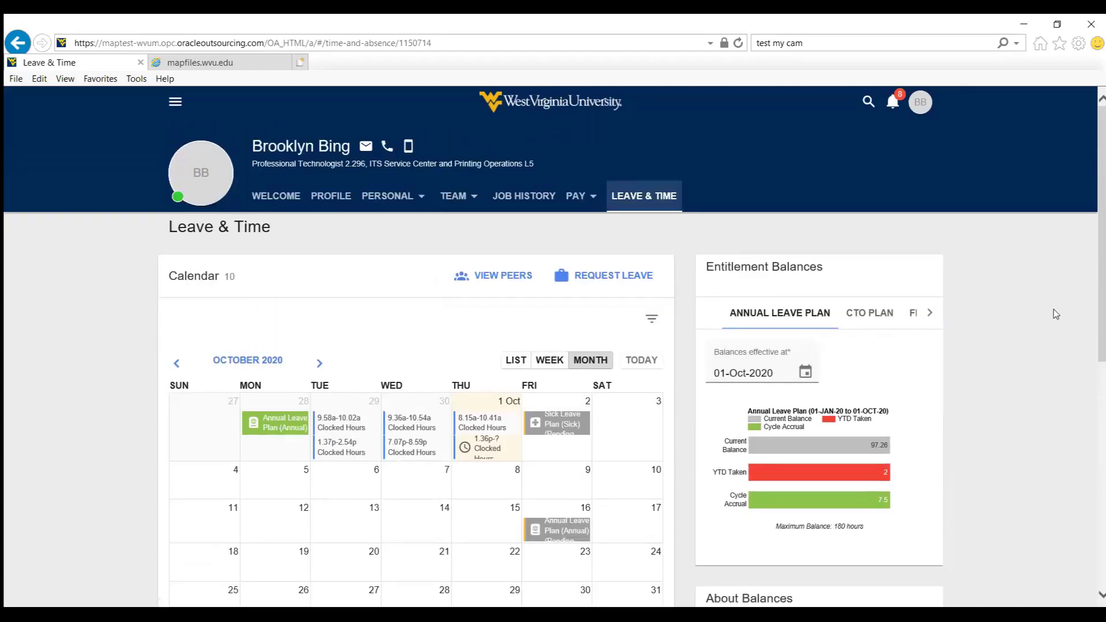
{"action": "scroll", "coordinate": [1055, 314], "scroll_direction": "down", "scroll_amount": 1}
{"action": "scroll", "coordinate": [1055, 313], "scroll_direction": "up", "scroll_amount": 1}
{"action": "mouse_move", "coordinate": [805, 484]}
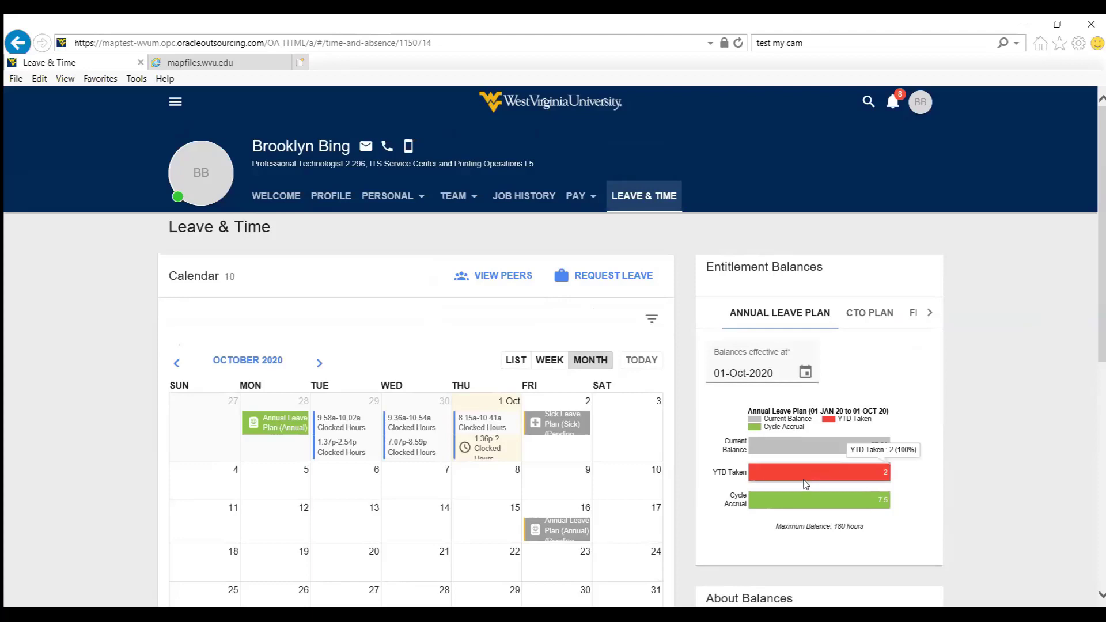
{"action": "mouse_move", "coordinate": [787, 510]}
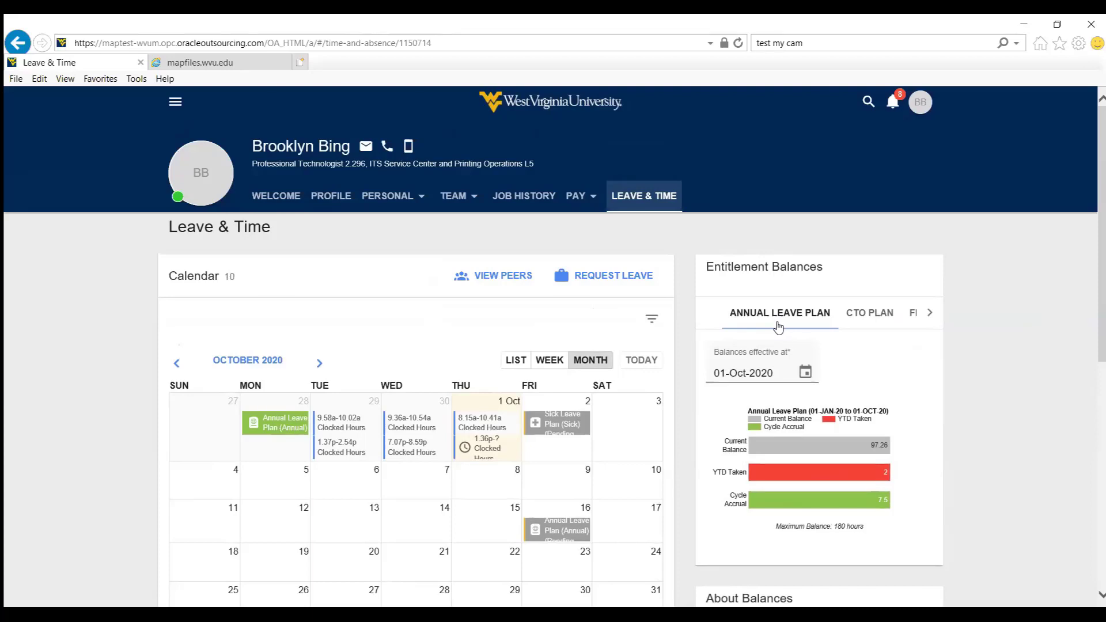
{"action": "mouse_move", "coordinate": [825, 450]}
{"action": "mouse_move", "coordinate": [869, 455]}
{"action": "mouse_move", "coordinate": [851, 478]}
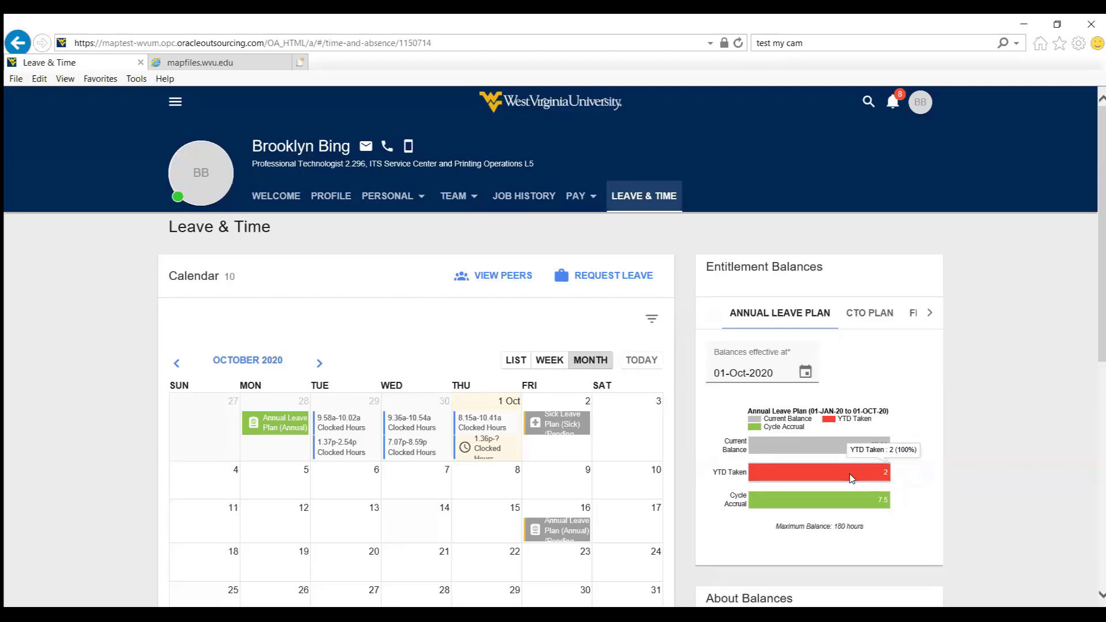
{"action": "mouse_move", "coordinate": [848, 504]}
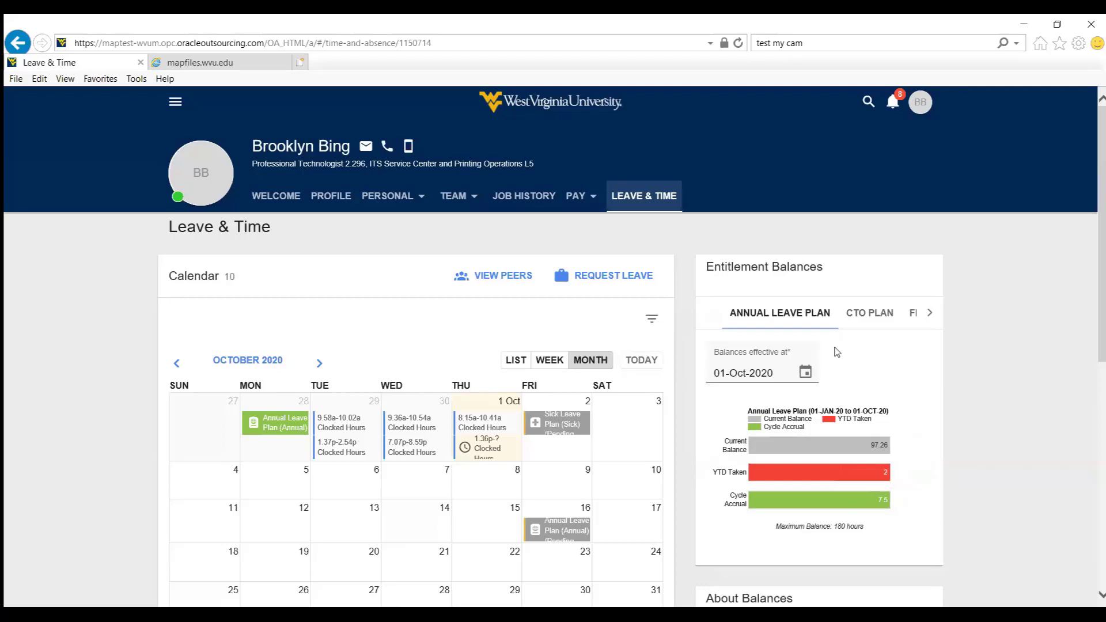
View the entitlement balances for the CTO Plan, Floating Holiday Plan and Sick Leave Plan.
{"action": "left_click", "coordinate": [872, 318]}
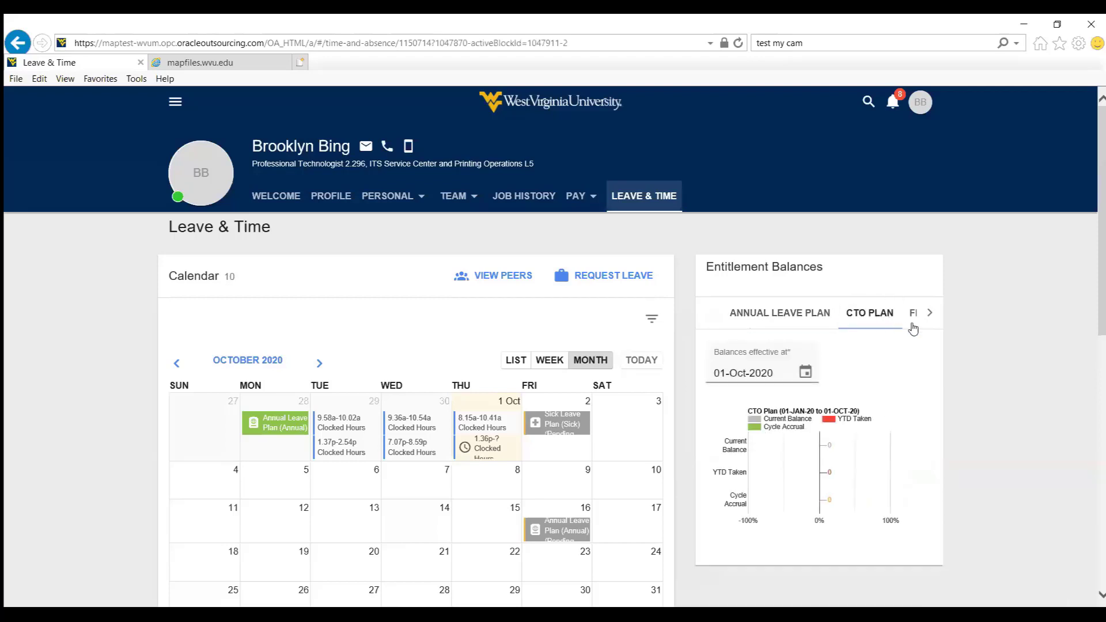
{"action": "left_click", "coordinate": [929, 316]}
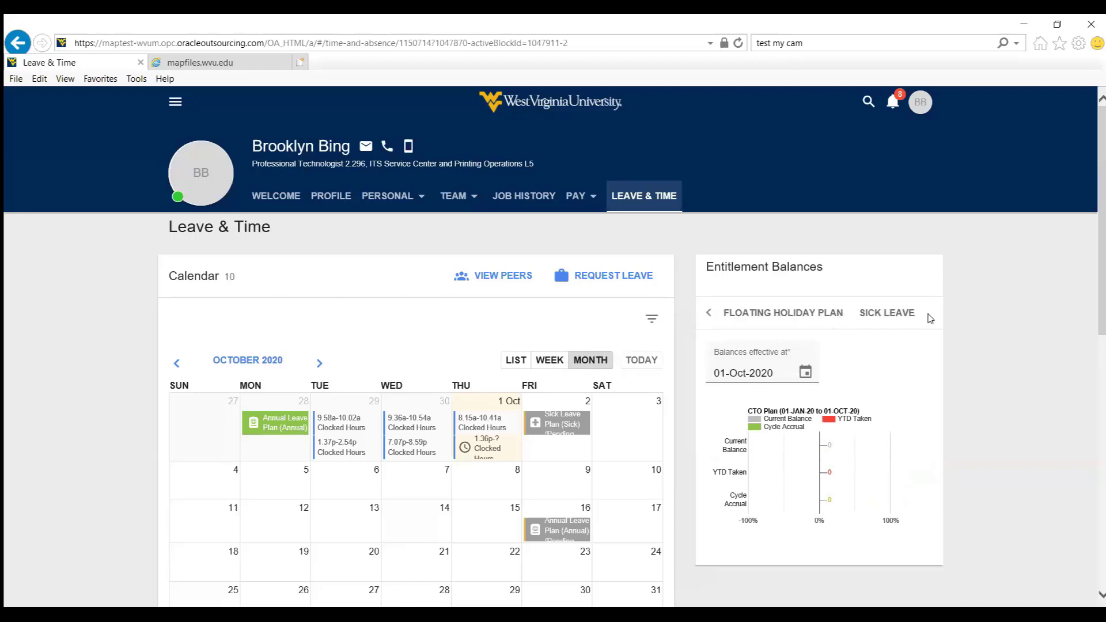
{"action": "left_click", "coordinate": [776, 325]}
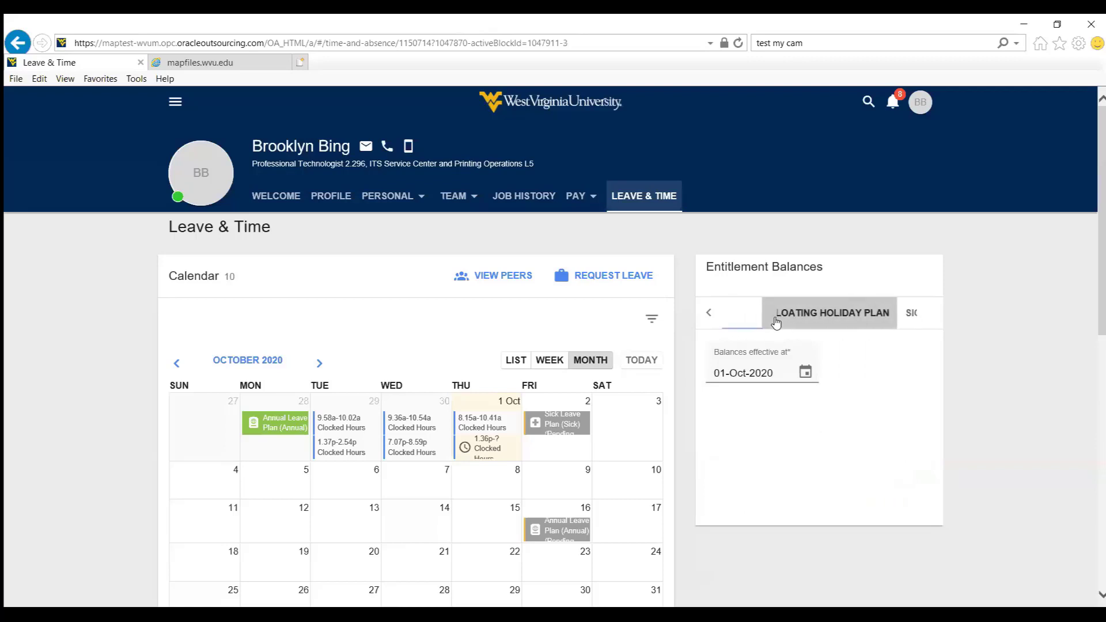
{"action": "left_click", "coordinate": [912, 318]}
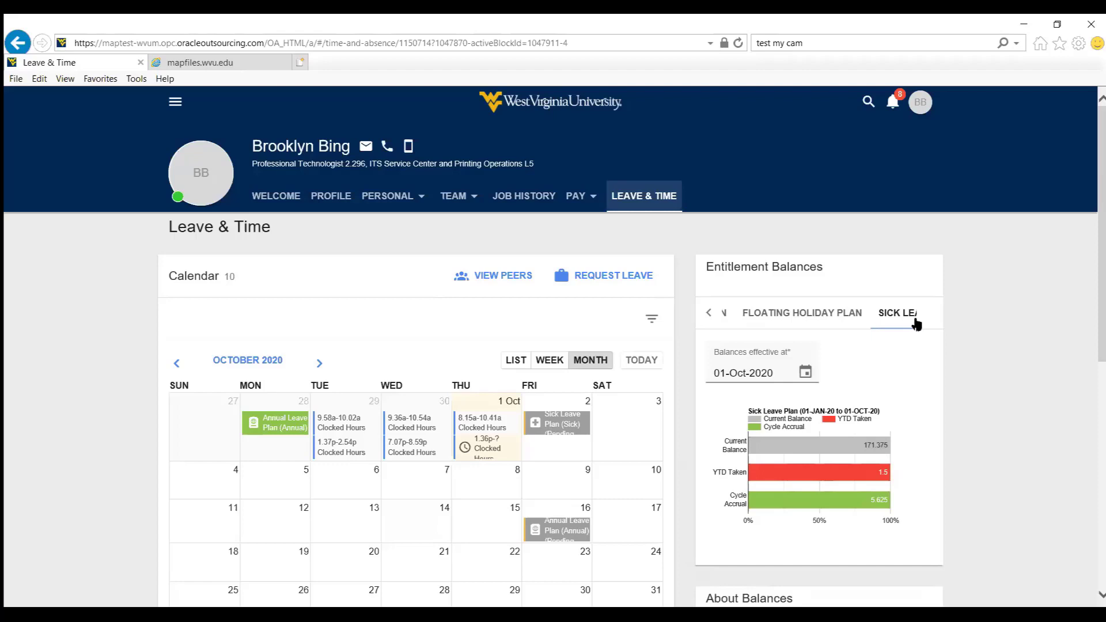
{"action": "left_click", "coordinate": [708, 316]}
{"action": "left_click", "coordinate": [706, 318]}
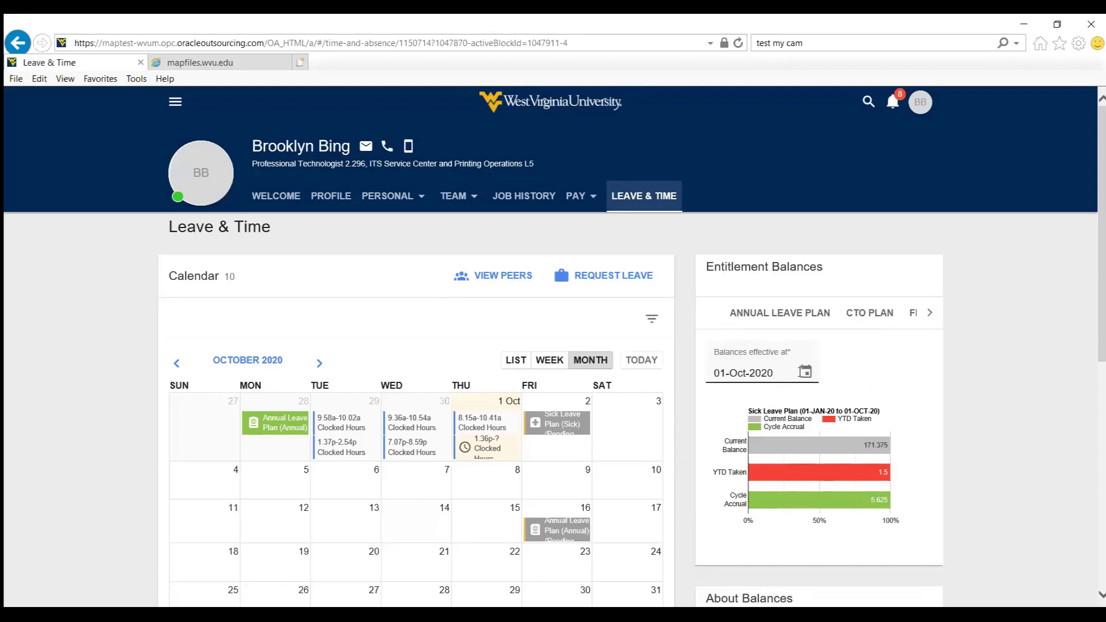
Set the balances effective date to 20-Nov-2020 and check the projected sick leave balance.
{"action": "left_click", "coordinate": [806, 372]}
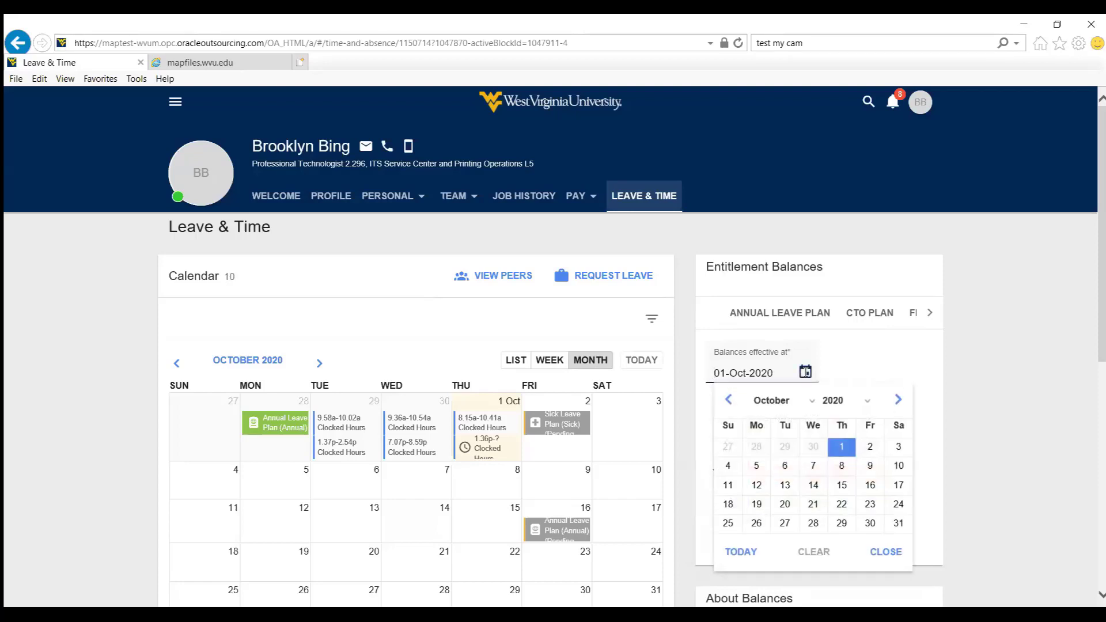
{"action": "left_click", "coordinate": [897, 401]}
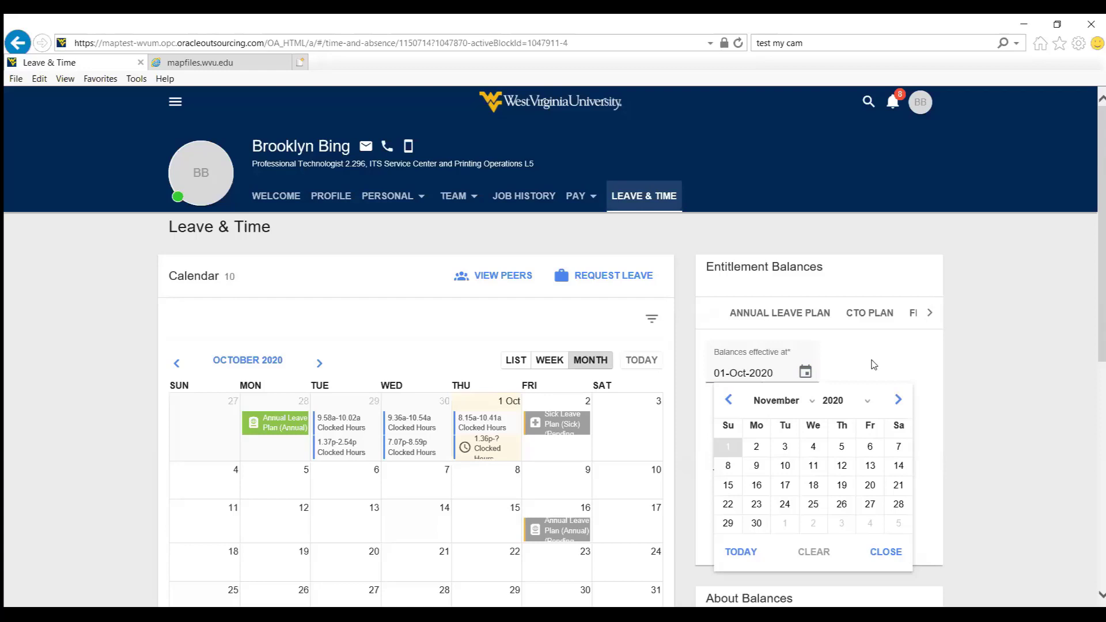
{"action": "left_click", "coordinate": [870, 489]}
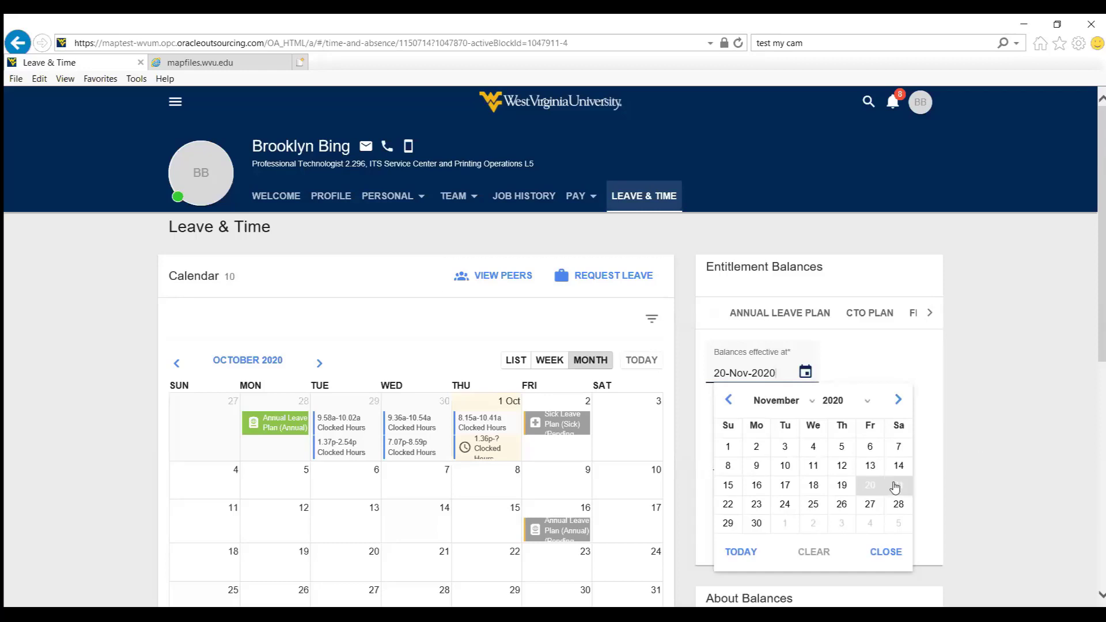
{"action": "left_click", "coordinate": [936, 360]}
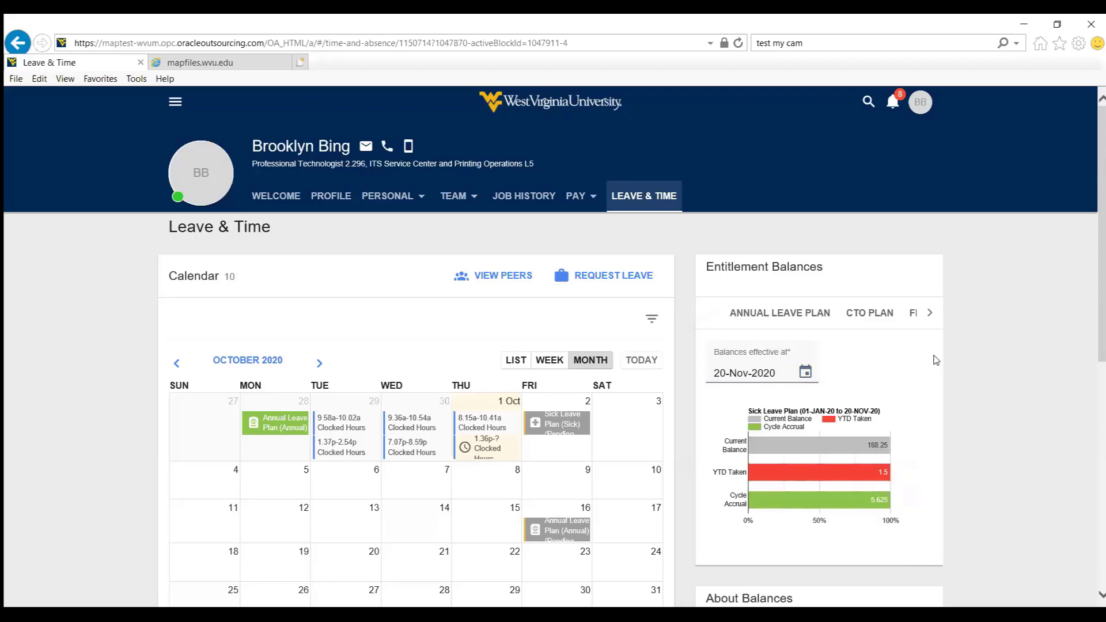
{"action": "mouse_move", "coordinate": [856, 452]}
Set the balances effective date to 01-Oct-2020.
{"action": "left_click", "coordinate": [805, 372]}
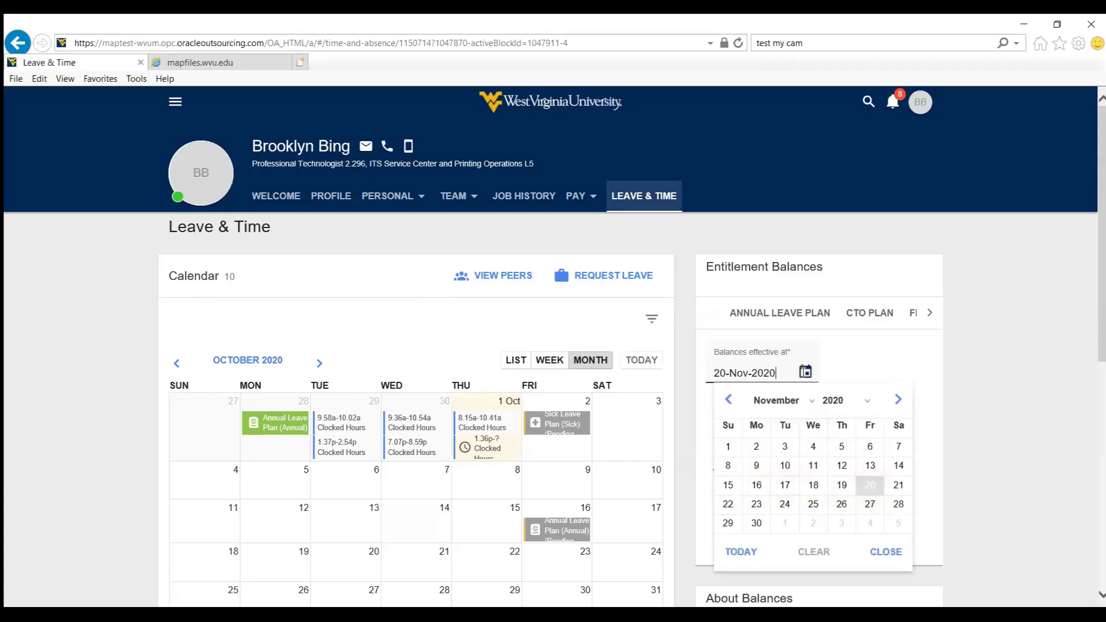
{"action": "left_click", "coordinate": [729, 400]}
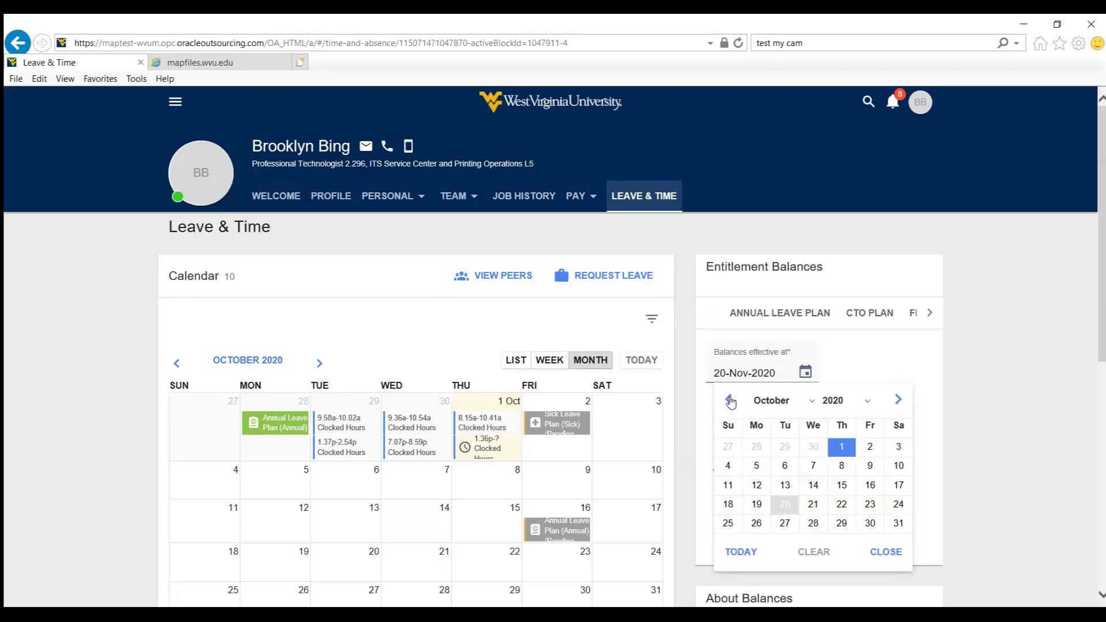
{"action": "left_click", "coordinate": [842, 447]}
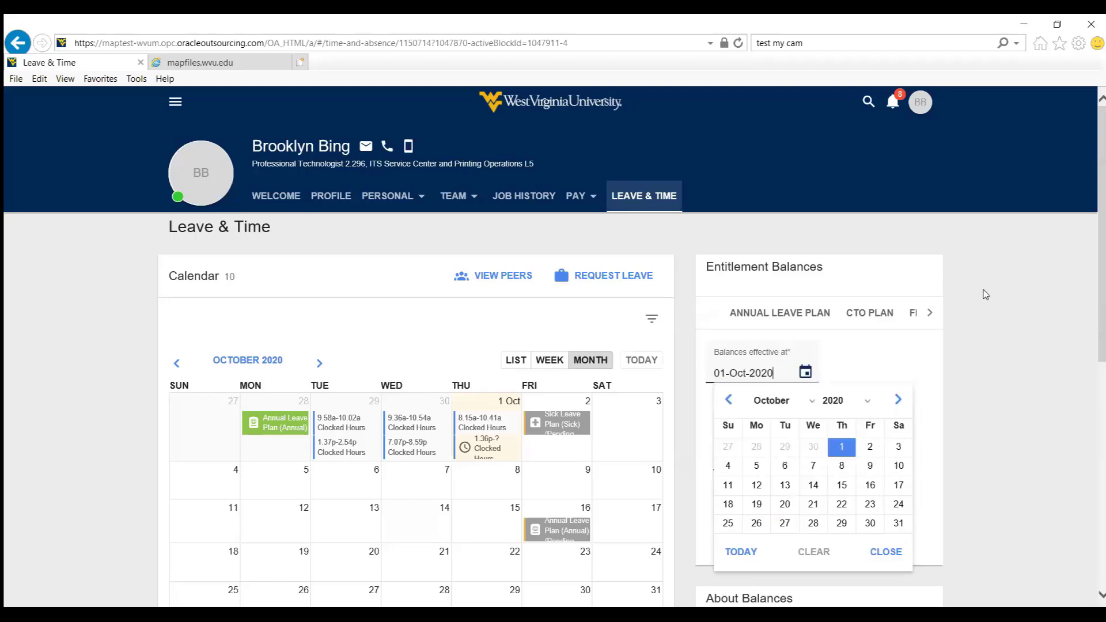
{"action": "left_click", "coordinate": [903, 355]}
Review the clocked hours and leave entries in the October 2020 calendar, then those for September 2020.
{"action": "scroll", "coordinate": [1021, 333], "scroll_direction": "down", "scroll_amount": 1}
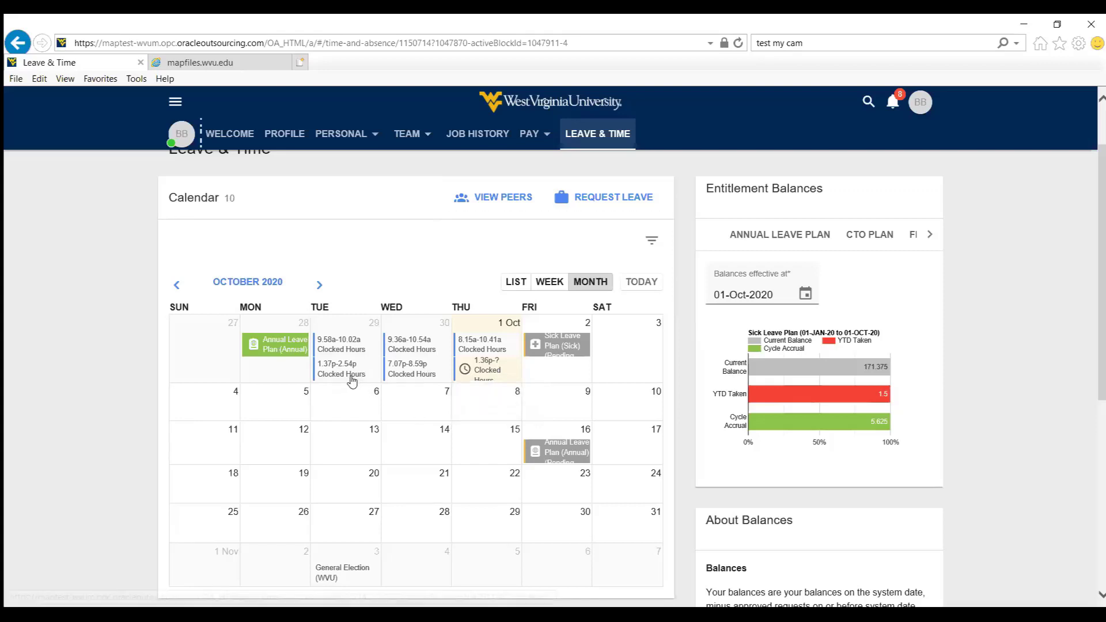
{"action": "mouse_move", "coordinate": [344, 374]}
{"action": "mouse_move", "coordinate": [273, 354]}
{"action": "mouse_move", "coordinate": [564, 353]}
{"action": "left_click", "coordinate": [177, 291]}
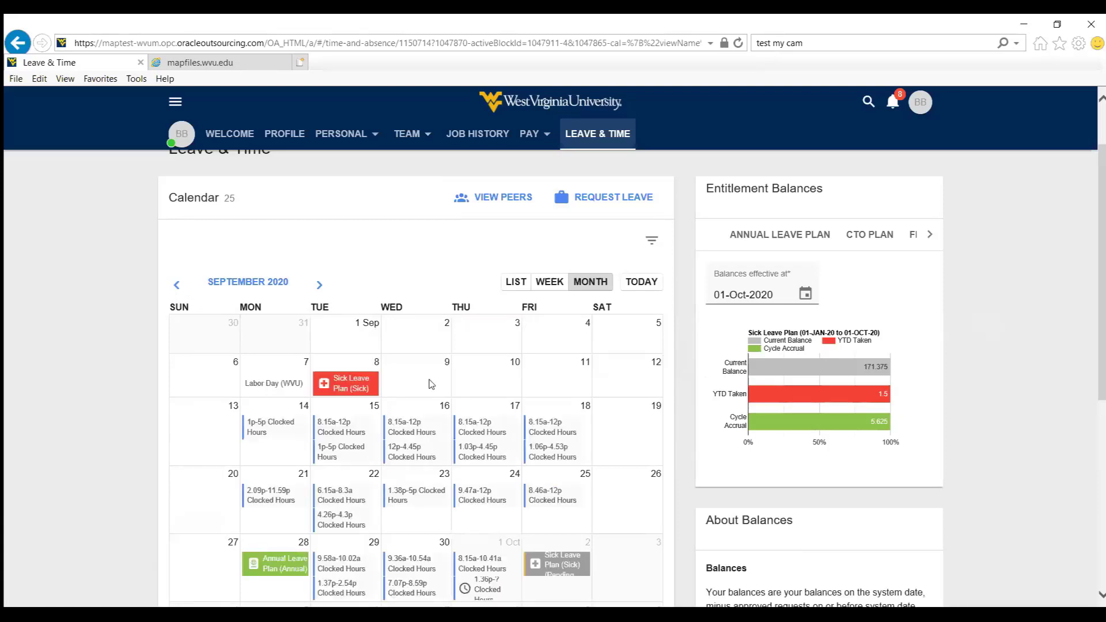
{"action": "mouse_move", "coordinate": [354, 394]}
{"action": "scroll", "coordinate": [186, 384], "scroll_direction": "down", "scroll_amount": 2}
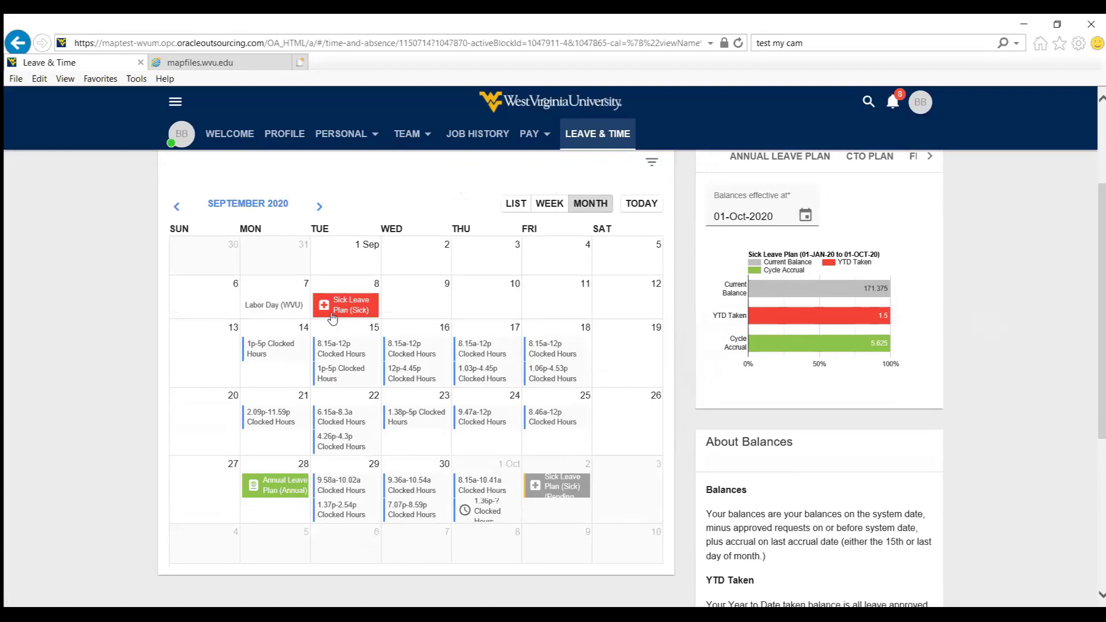
Check the details of the sick and annual leave entries in the September 2020 calendar, including the pending October 2 request.
{"action": "mouse_move", "coordinate": [332, 317]}
{"action": "mouse_move", "coordinate": [276, 485]}
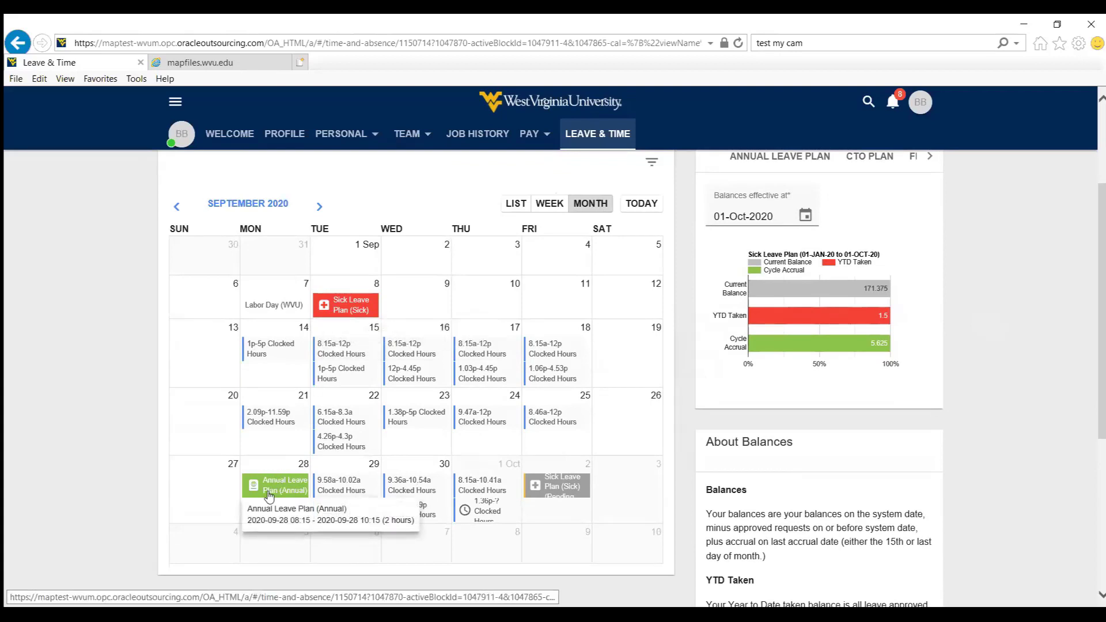
{"action": "mouse_move", "coordinate": [564, 498]}
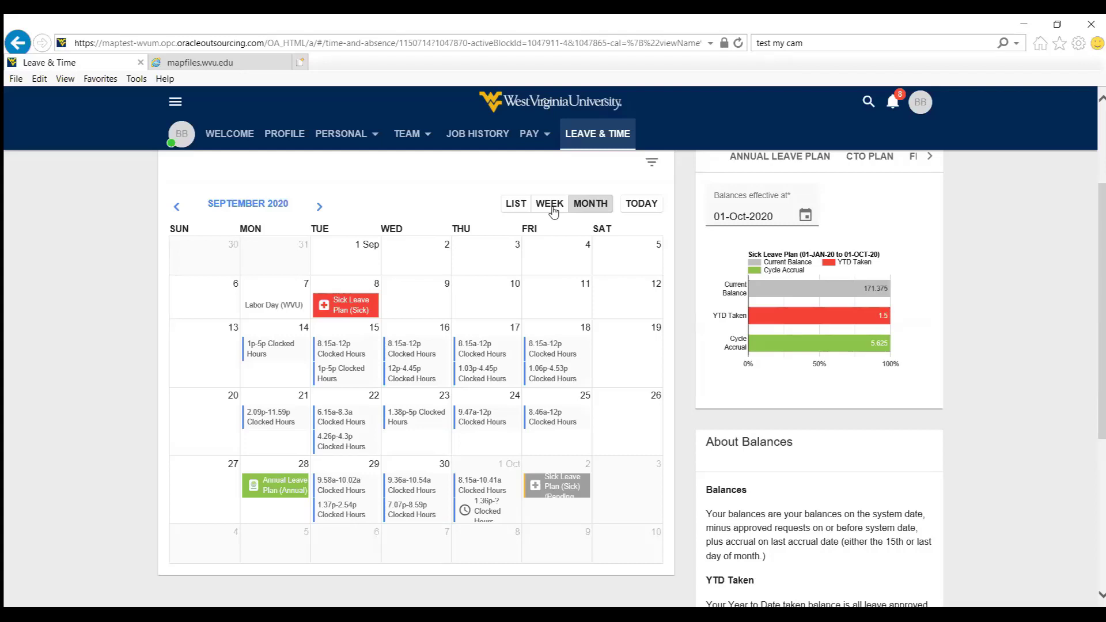
Review the September 2020 clocked hours and leave entries as a list, then return to the month view.
{"action": "left_click", "coordinate": [516, 210]}
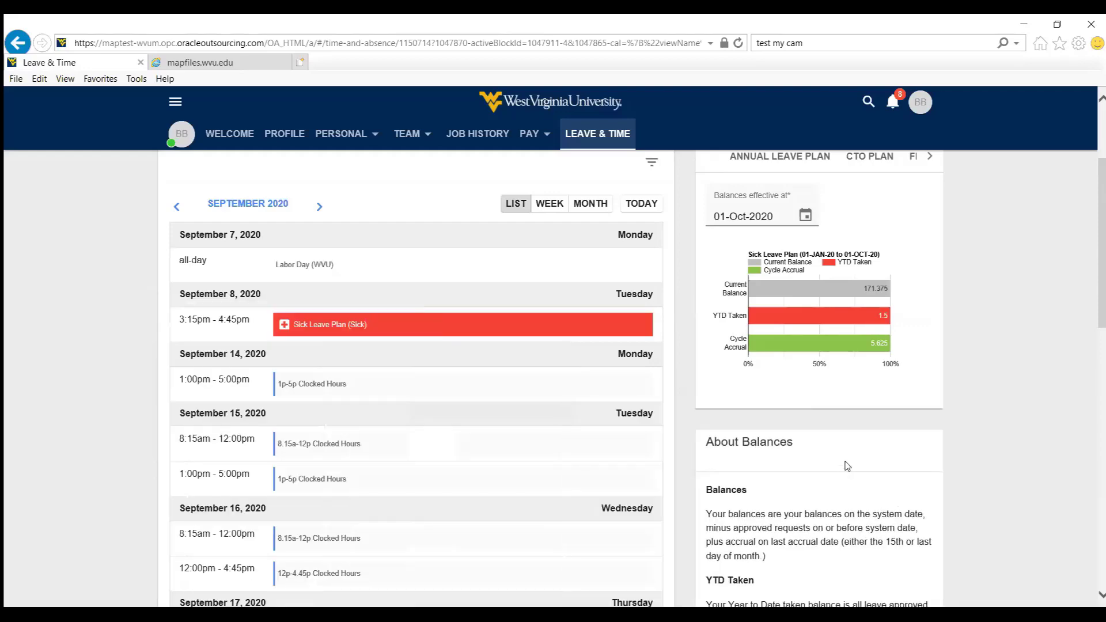
{"action": "scroll", "coordinate": [496, 444], "scroll_direction": "down", "scroll_amount": 6}
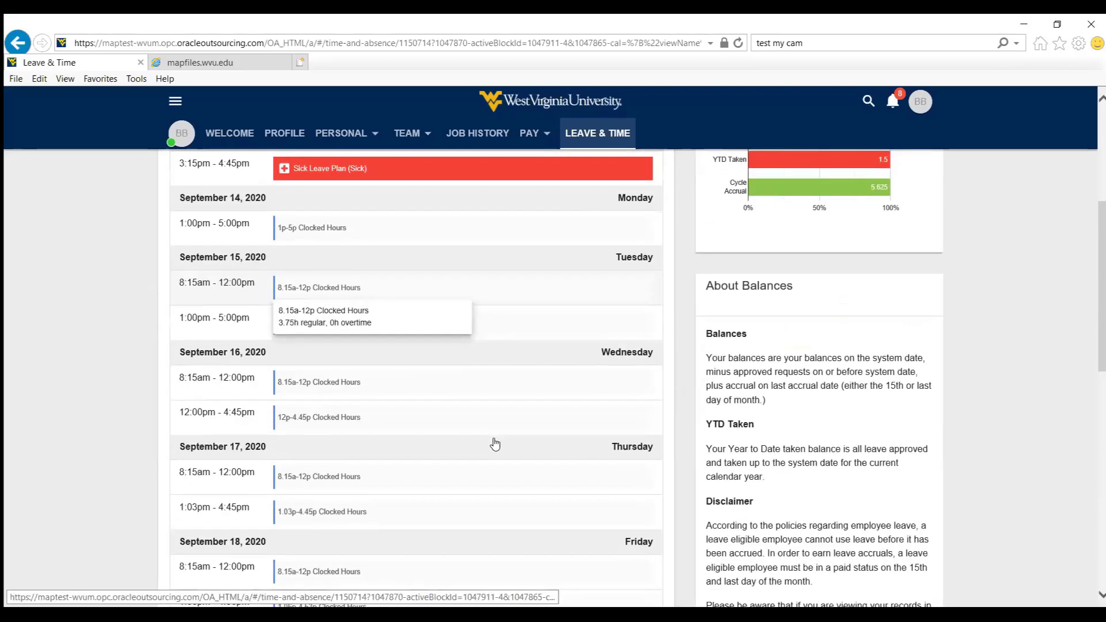
{"action": "scroll", "coordinate": [499, 448], "scroll_direction": "up", "scroll_amount": 6}
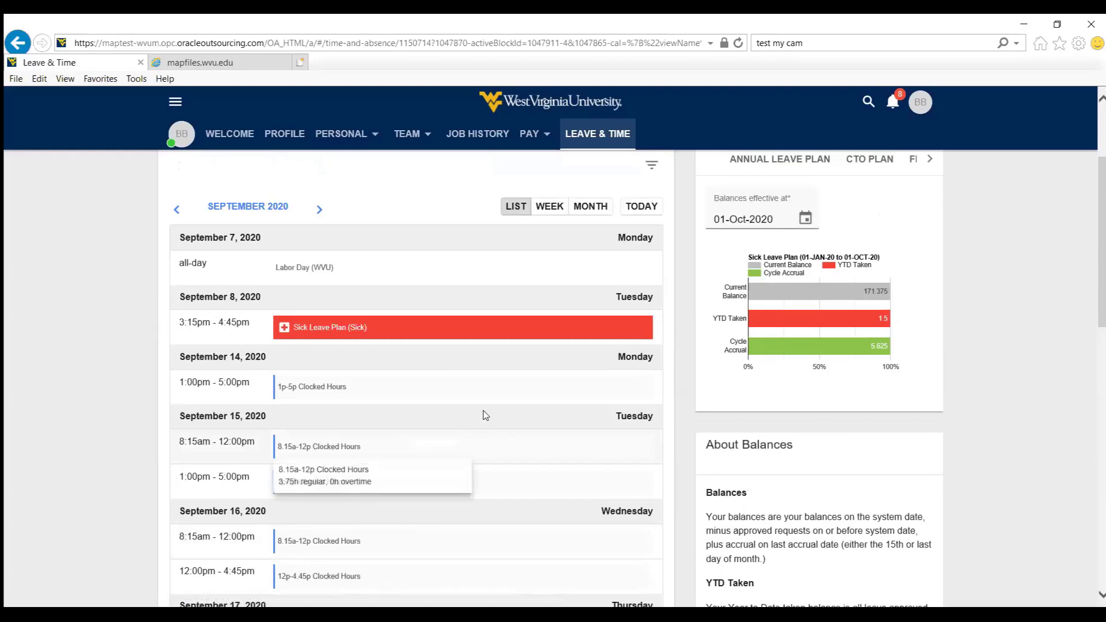
{"action": "mouse_move", "coordinate": [297, 281]}
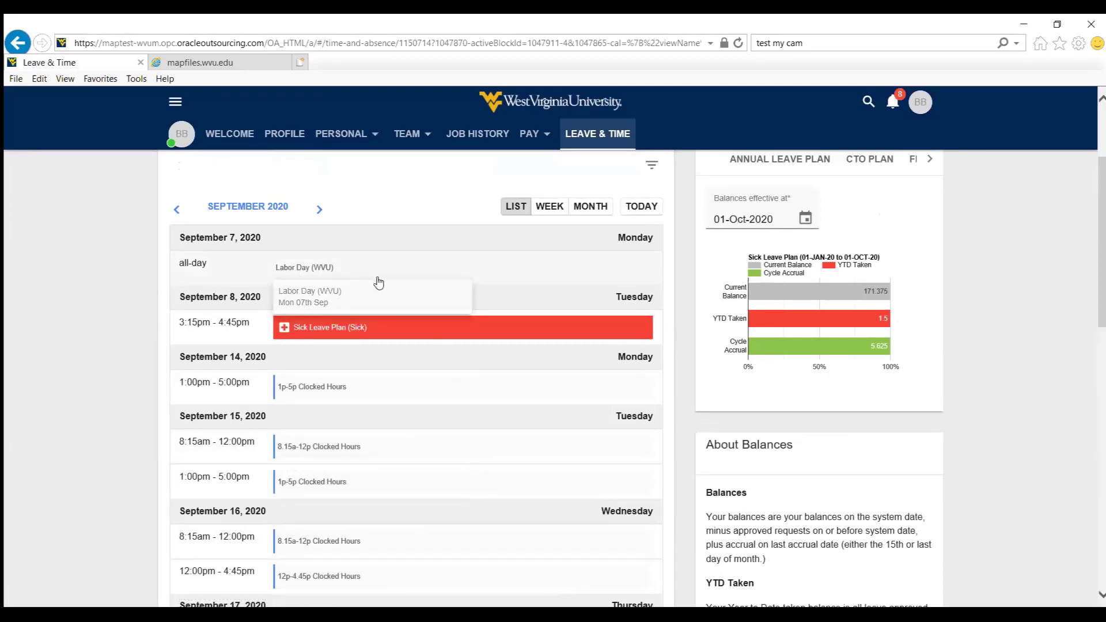
{"action": "left_click", "coordinate": [591, 211]}
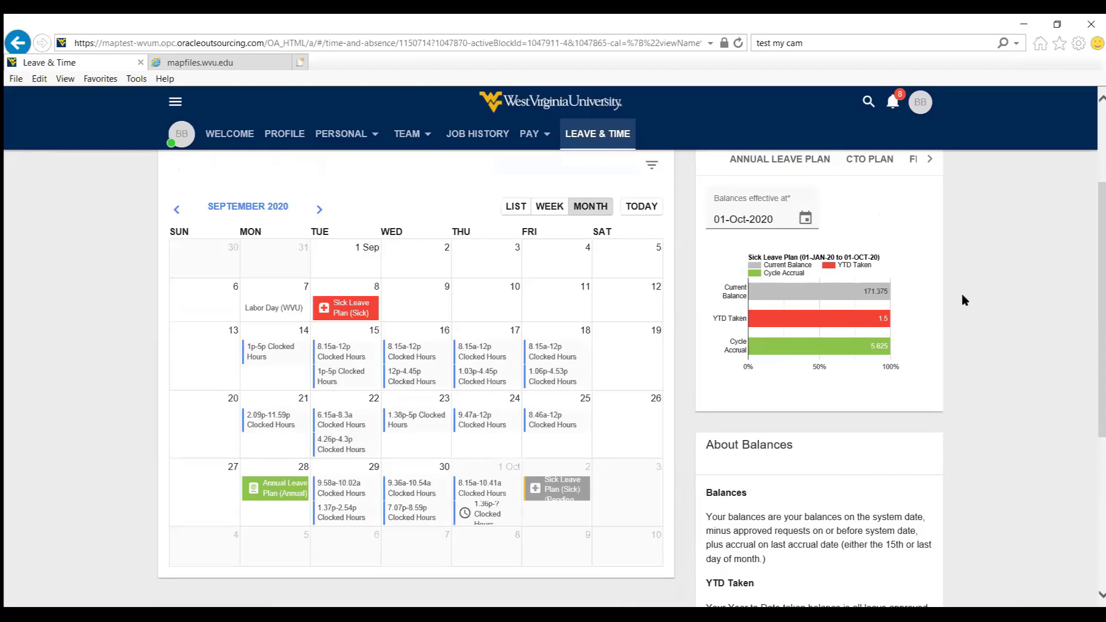
View the peers' calendar for October 2020 to check coworkers' absences, then close it.
{"action": "scroll", "coordinate": [965, 299], "scroll_direction": "up", "scroll_amount": 2}
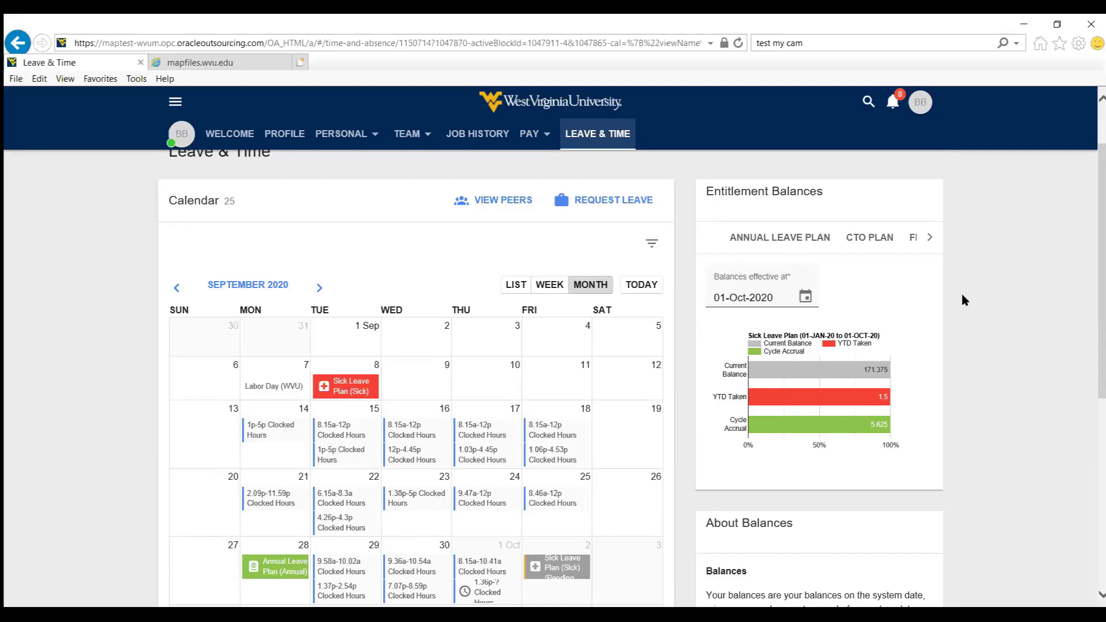
{"action": "left_click", "coordinate": [500, 205]}
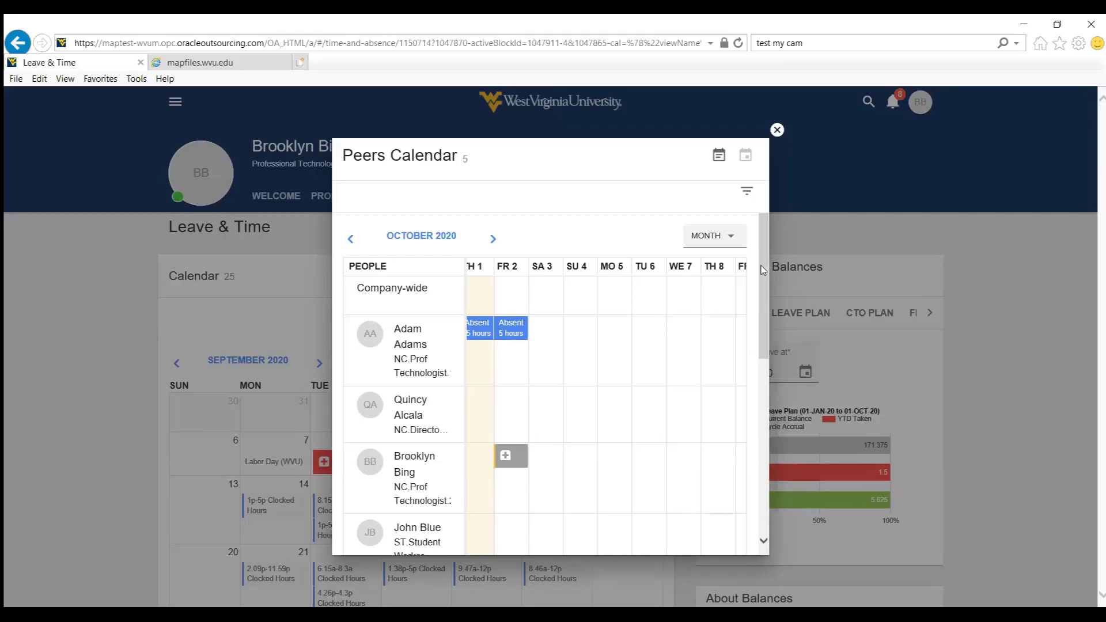
{"action": "mouse_move", "coordinate": [765, 268]}
{"action": "left_mouse_down"}
{"action": "mouse_move", "coordinate": [749, 453]}
{"action": "mouse_move", "coordinate": [734, 242]}
{"action": "mouse_move", "coordinate": [747, 255]}
{"action": "left_mouse_up"}
{"action": "left_click", "coordinate": [777, 129]}
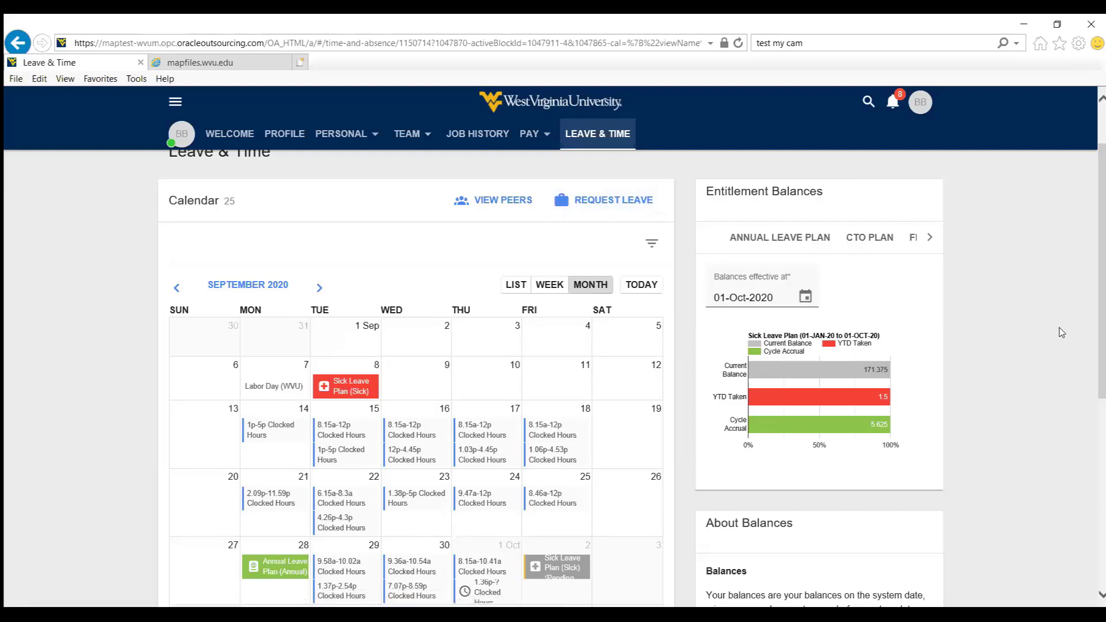
Show October 2020 in the calendar and start a leave request for October 5 with the leave type Annual Leave Plan.
{"action": "scroll", "coordinate": [1007, 327], "scroll_direction": "down", "scroll_amount": 2}
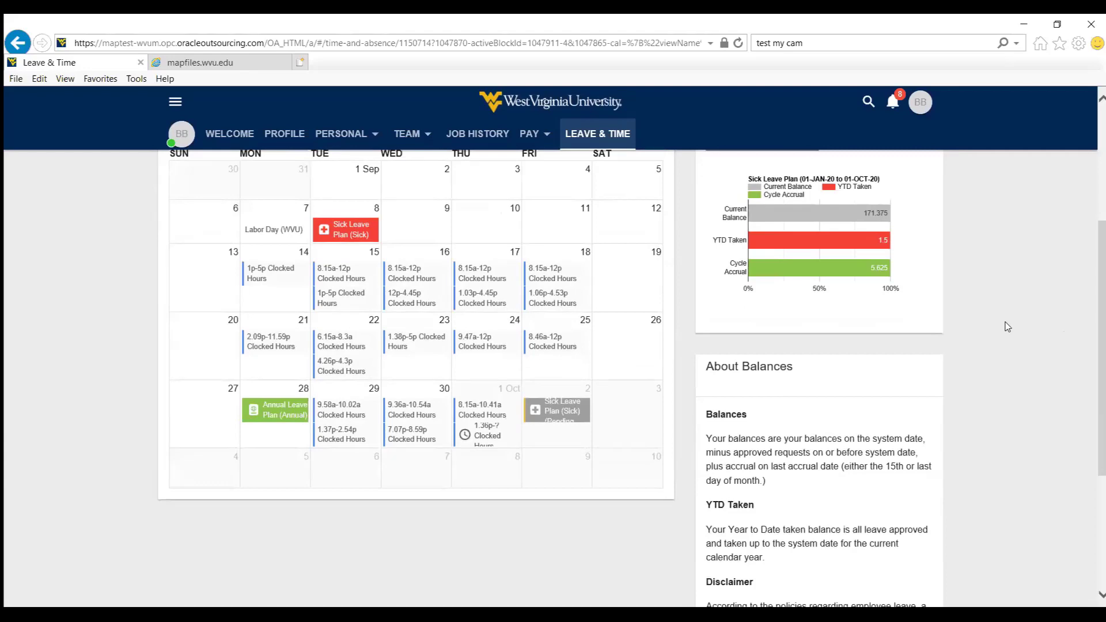
{"action": "scroll", "coordinate": [1008, 326], "scroll_direction": "up", "scroll_amount": 2}
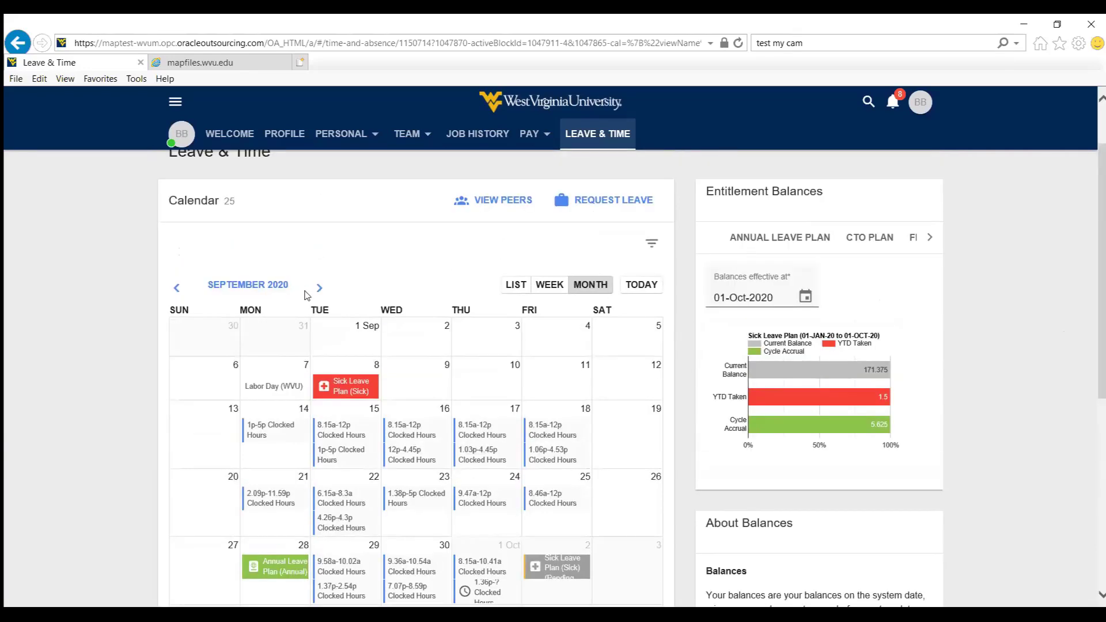
{"action": "left_click", "coordinate": [318, 290]}
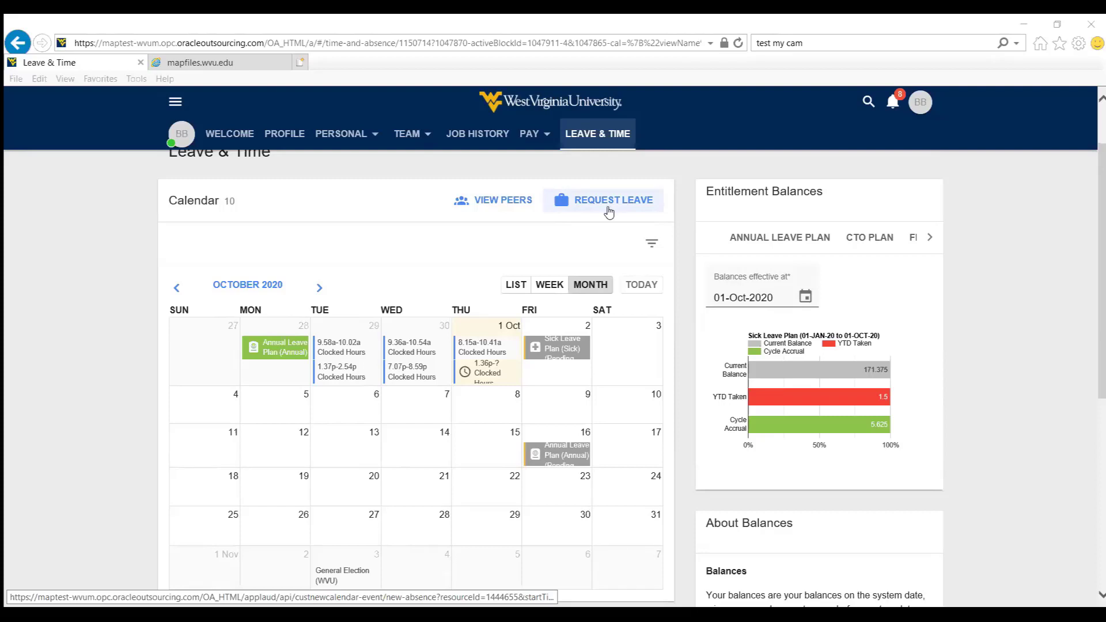
{"action": "left_click", "coordinate": [271, 409]}
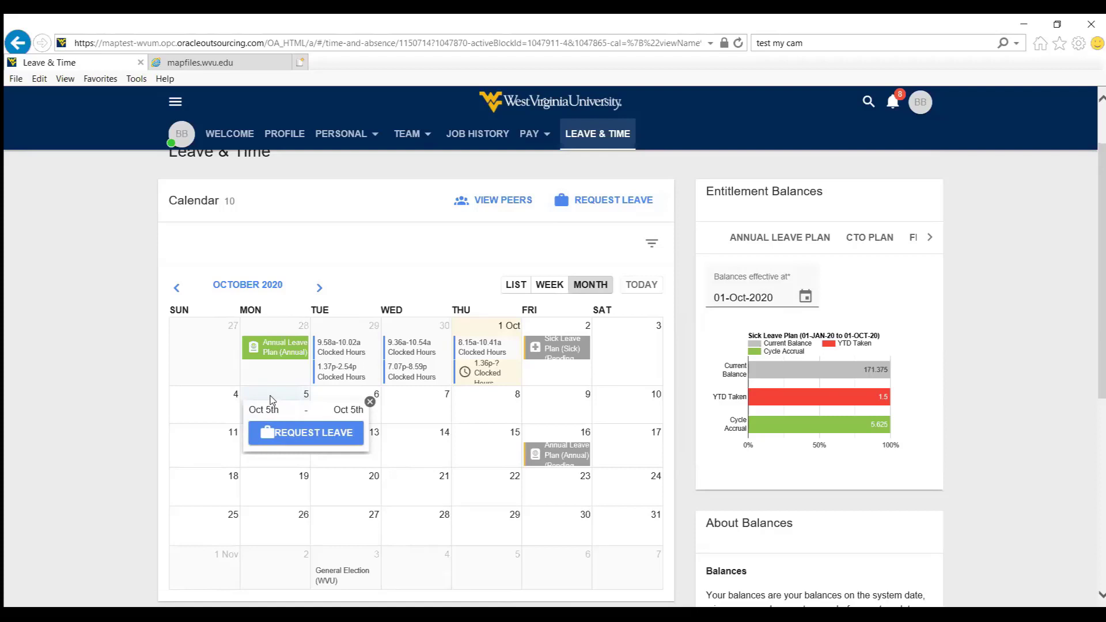
{"action": "left_click", "coordinate": [317, 435]}
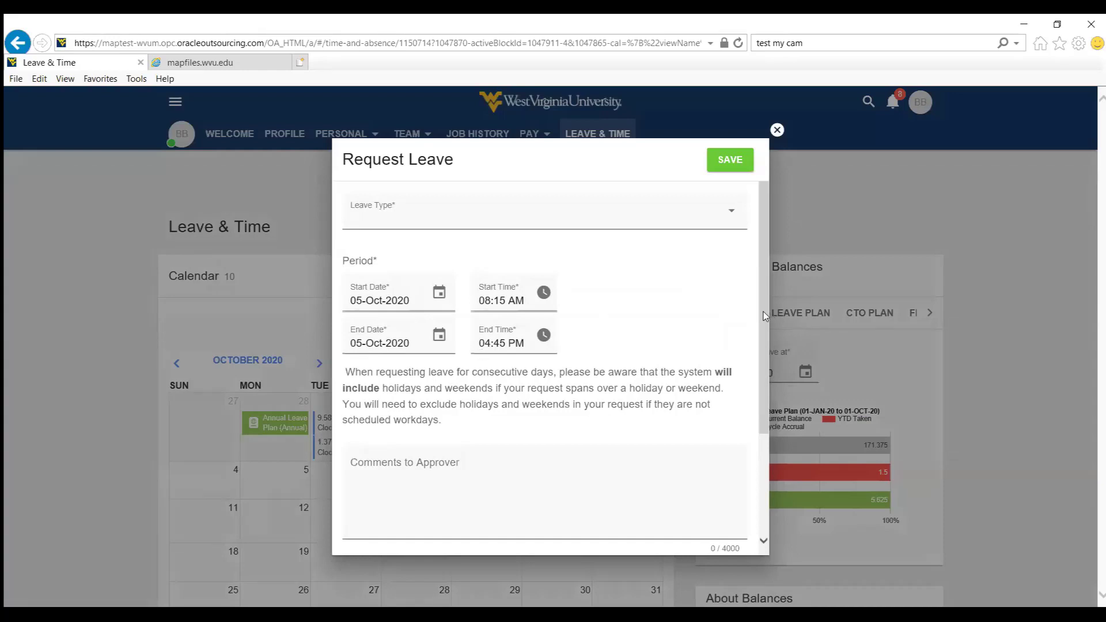
{"action": "left_click", "coordinate": [731, 218]}
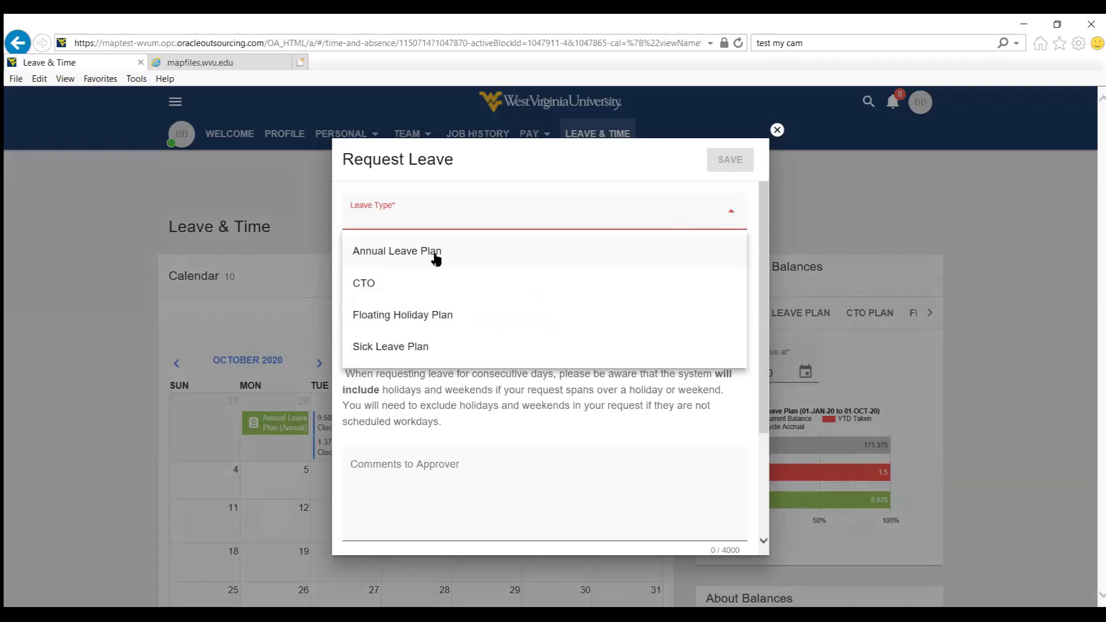
{"action": "left_click", "coordinate": [417, 260]}
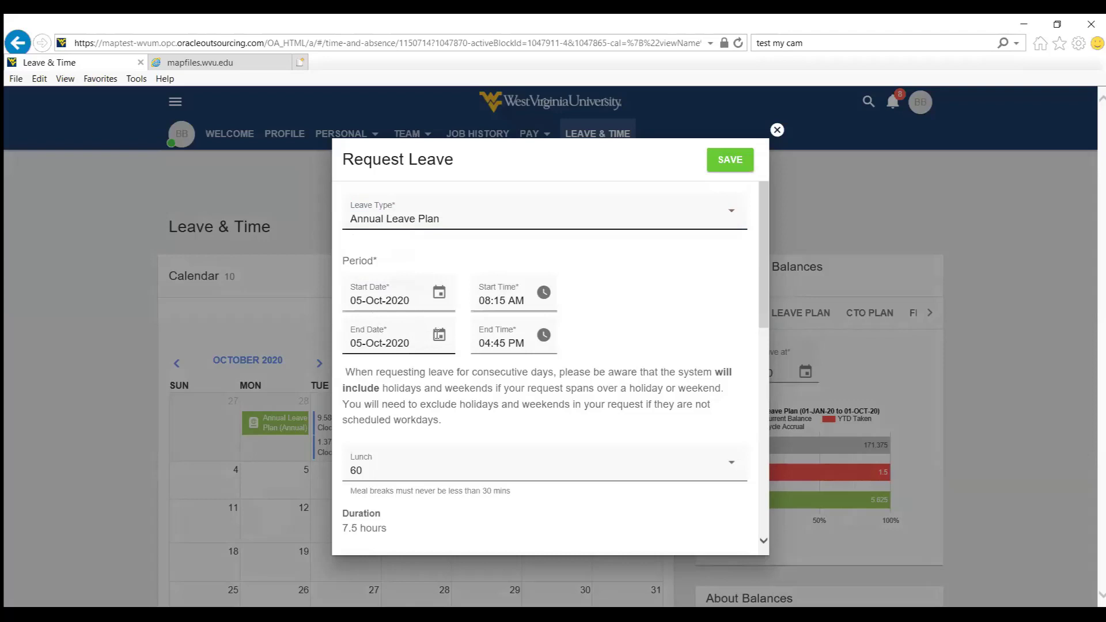
Check the end date choices without changing the date, and set the leave request's start time to 10:15 AM.
{"action": "left_click", "coordinate": [438, 334]}
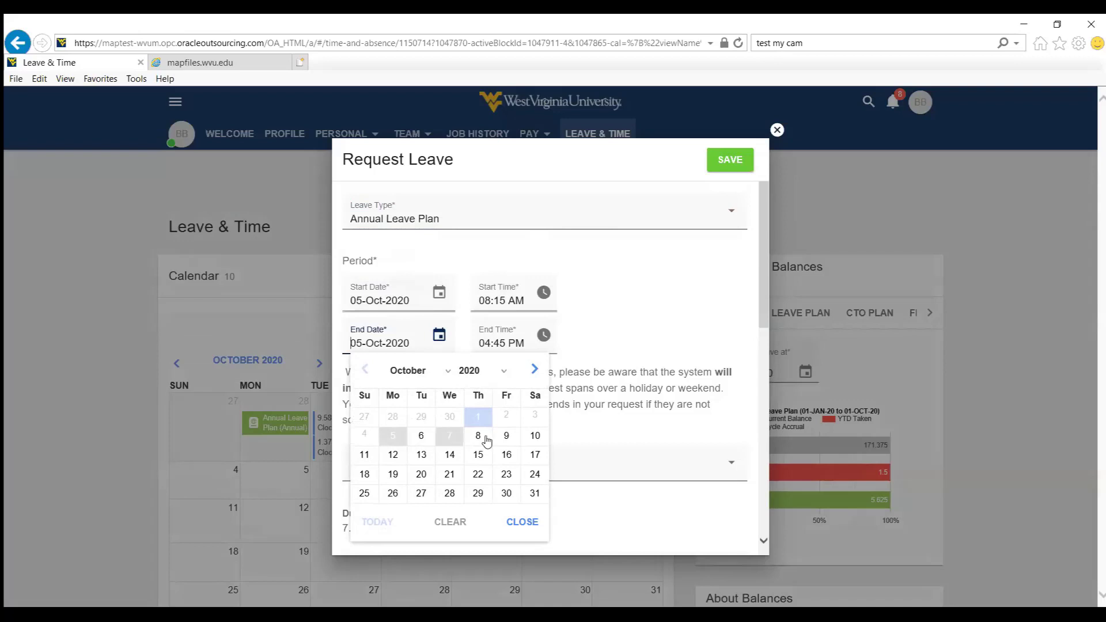
{"action": "left_click", "coordinate": [664, 308]}
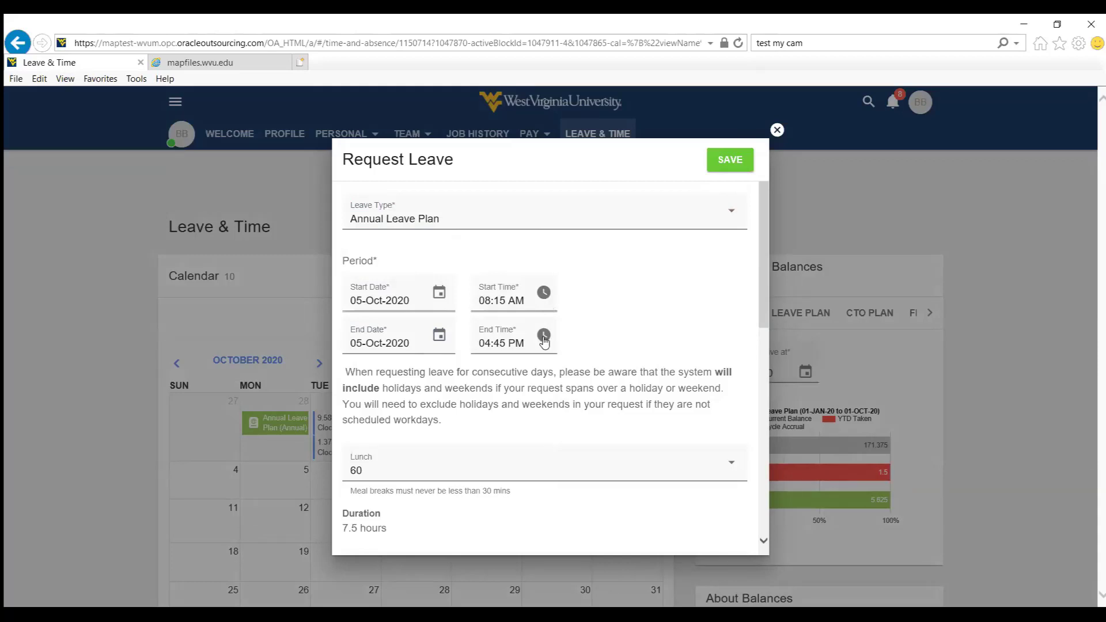
{"action": "left_click", "coordinate": [487, 300]}
{"action": "key", "text": "BackSpace"}
{"action": "key", "text": "BackSpace"}
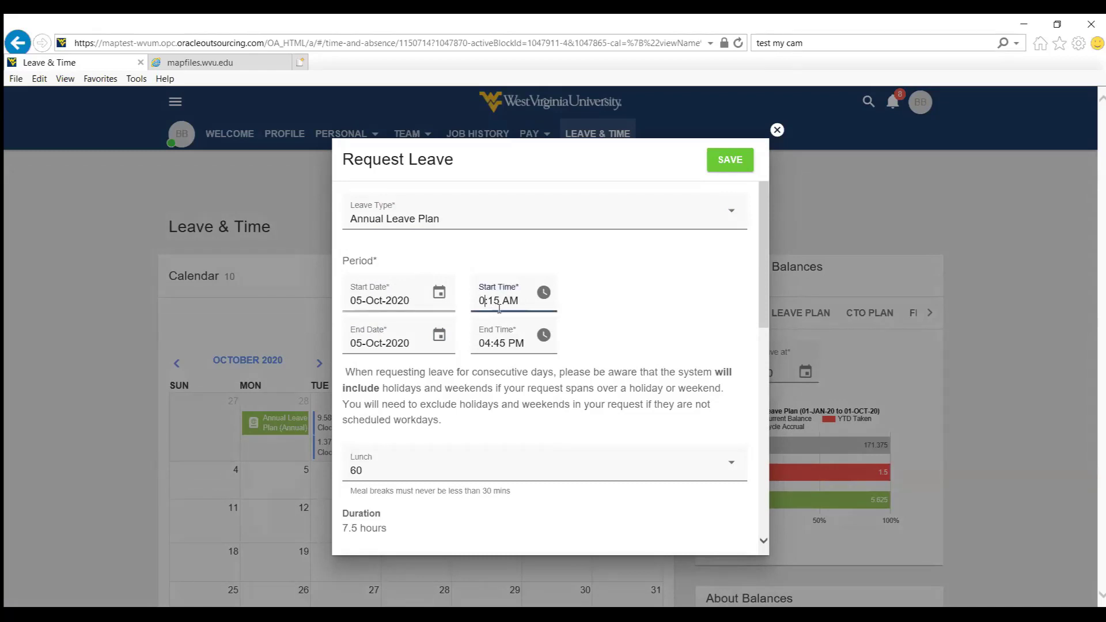
{"action": "key", "text": "Delete"}
{"action": "type", "text": "0"}
{"action": "key", "text": "Return"}
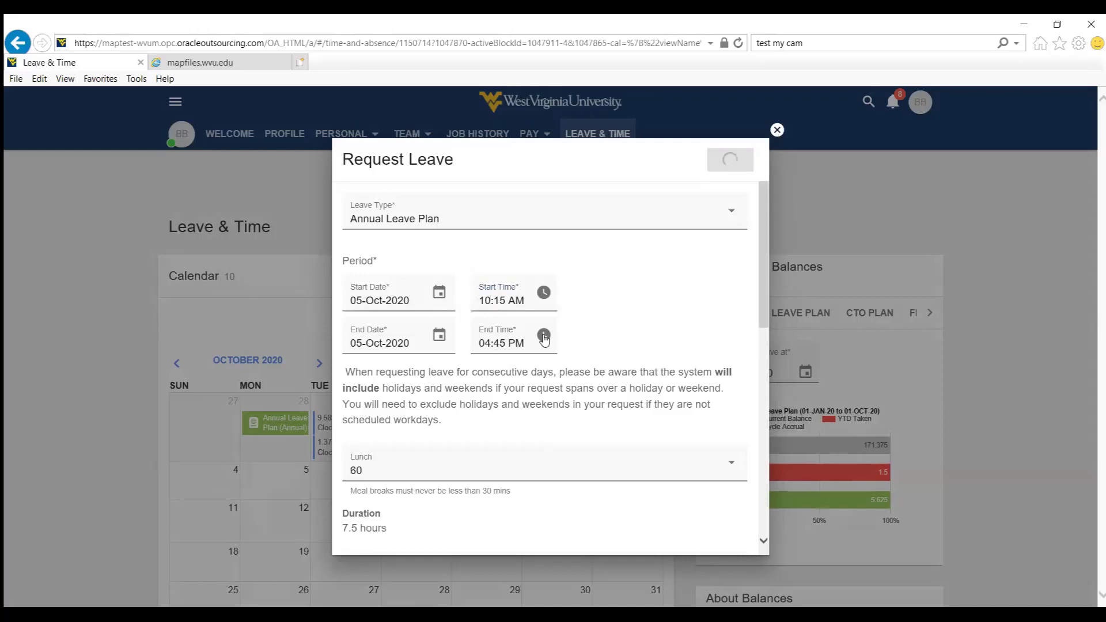
Set the leave request's end time to 12:00 PM.
{"action": "left_click", "coordinate": [544, 336]}
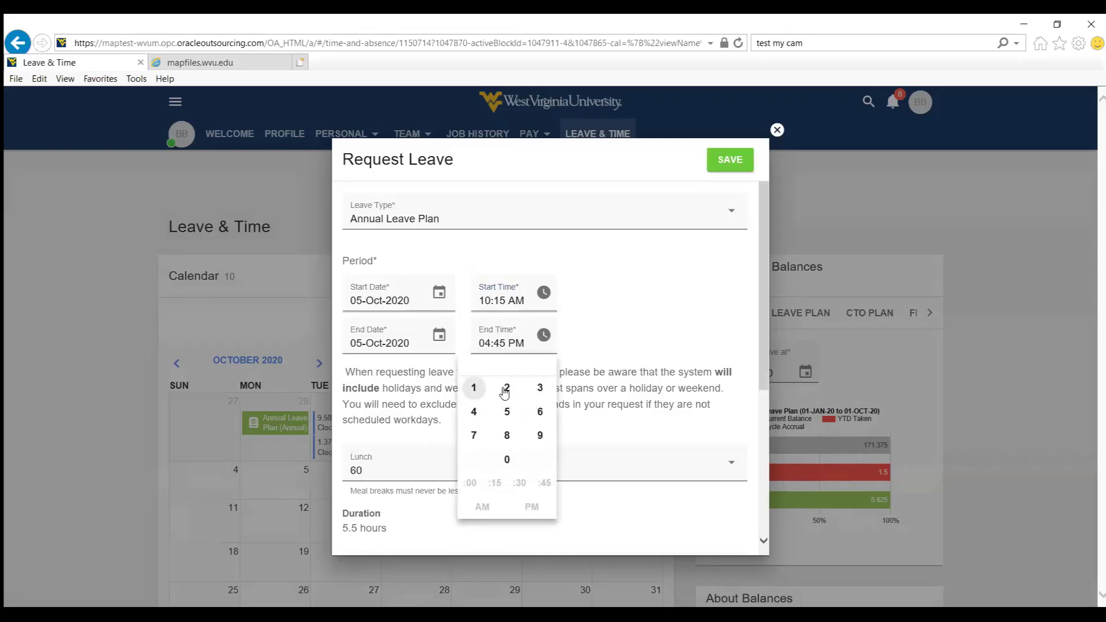
{"action": "left_click", "coordinate": [475, 388]}
{"action": "left_click", "coordinate": [507, 387]}
{"action": "left_click", "coordinate": [467, 483]}
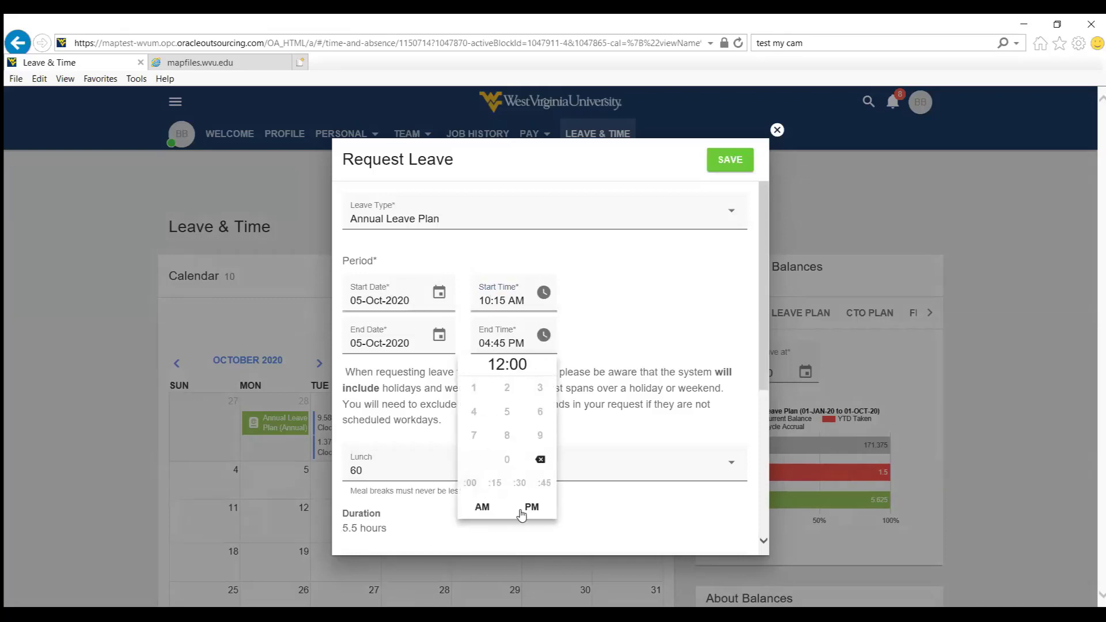
{"action": "left_click", "coordinate": [531, 507]}
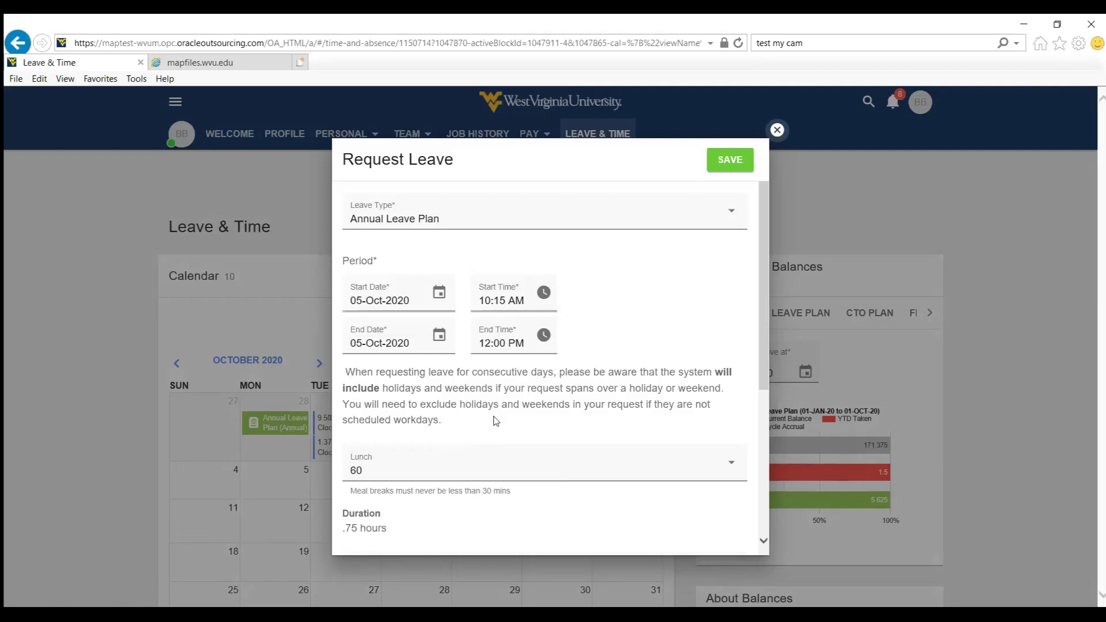
Set the lunch break in the leave request to 0 minutes.
{"action": "scroll", "coordinate": [762, 292], "scroll_direction": "down", "scroll_amount": 2}
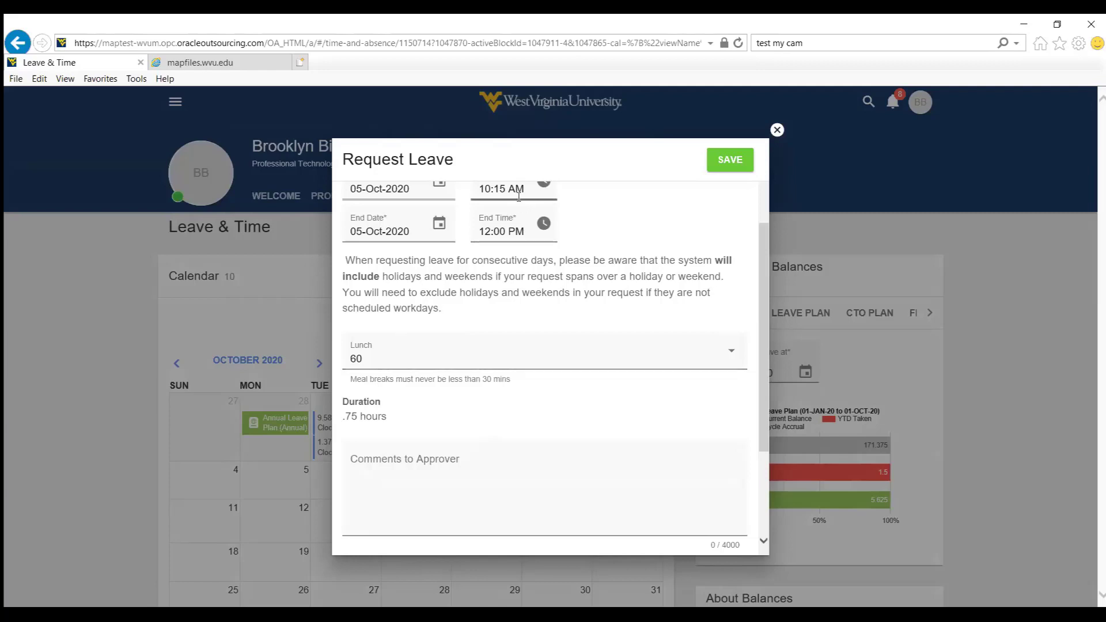
{"action": "left_click", "coordinate": [731, 357]}
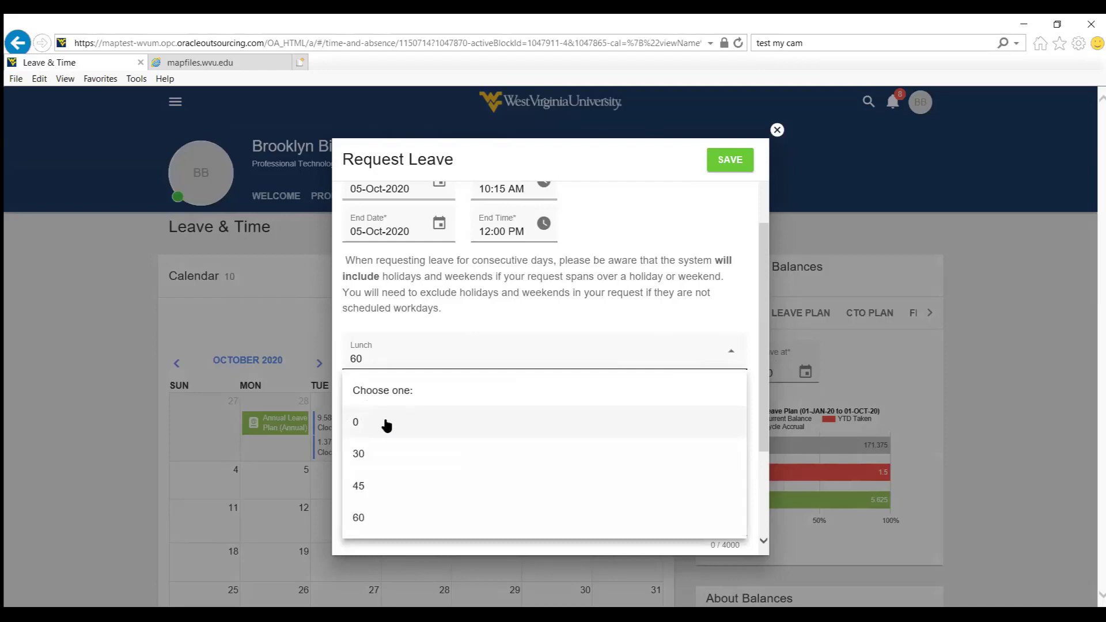
{"action": "left_click", "coordinate": [384, 427]}
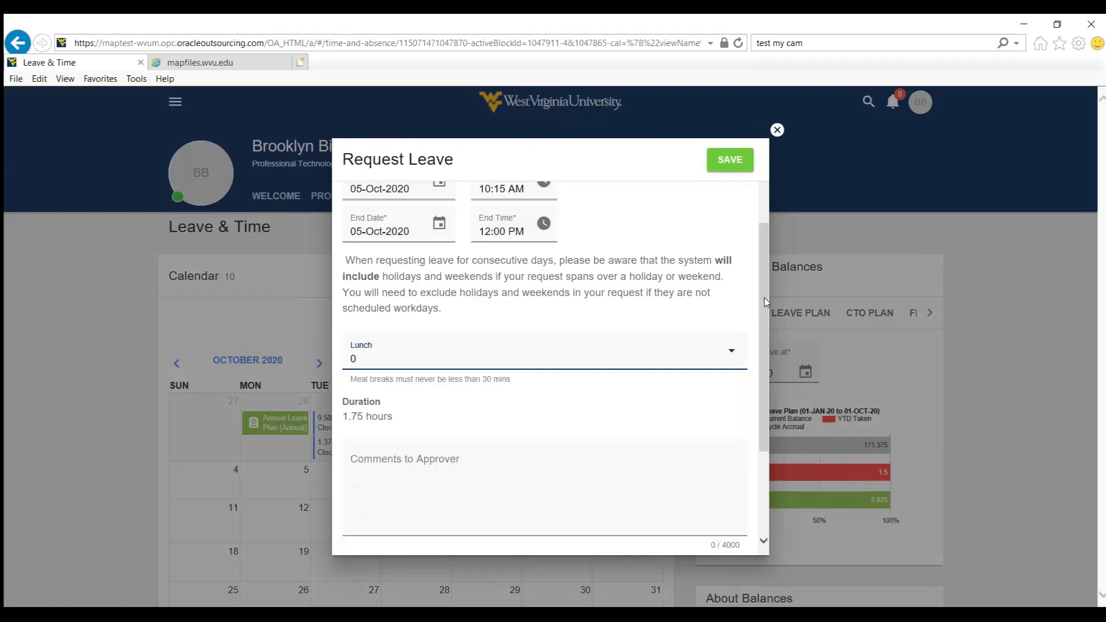
Review the duration, comments field and overlapping leave requests, then save the annual leave request.
{"action": "left_click_drag", "start_coordinate": [765, 298], "coordinate": [766, 364]}
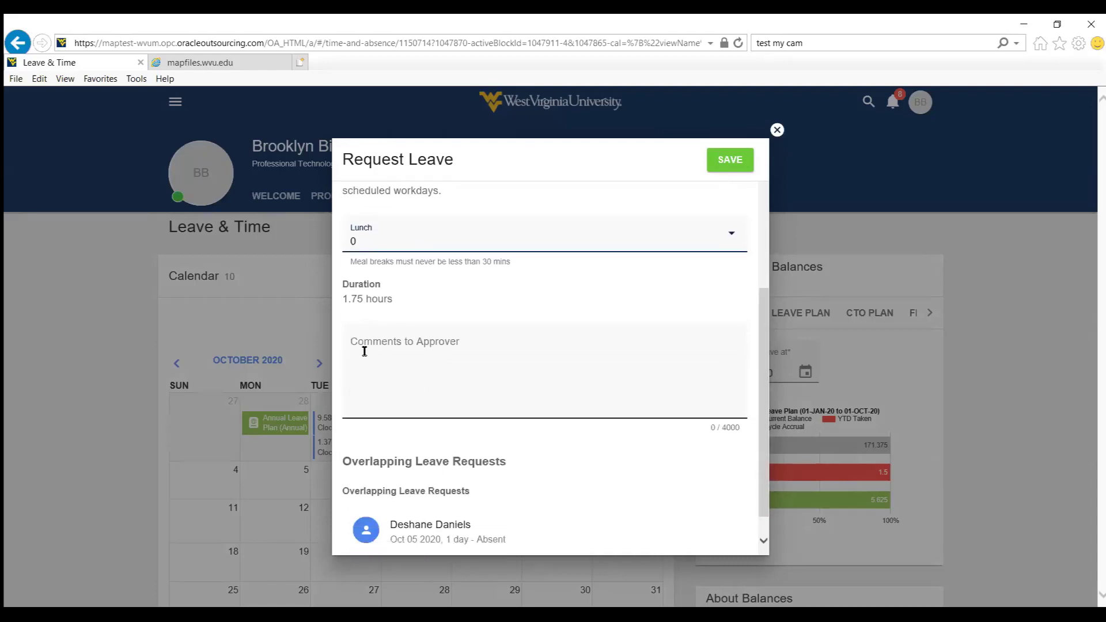
{"action": "left_click_drag", "start_coordinate": [767, 358], "coordinate": [769, 398]}
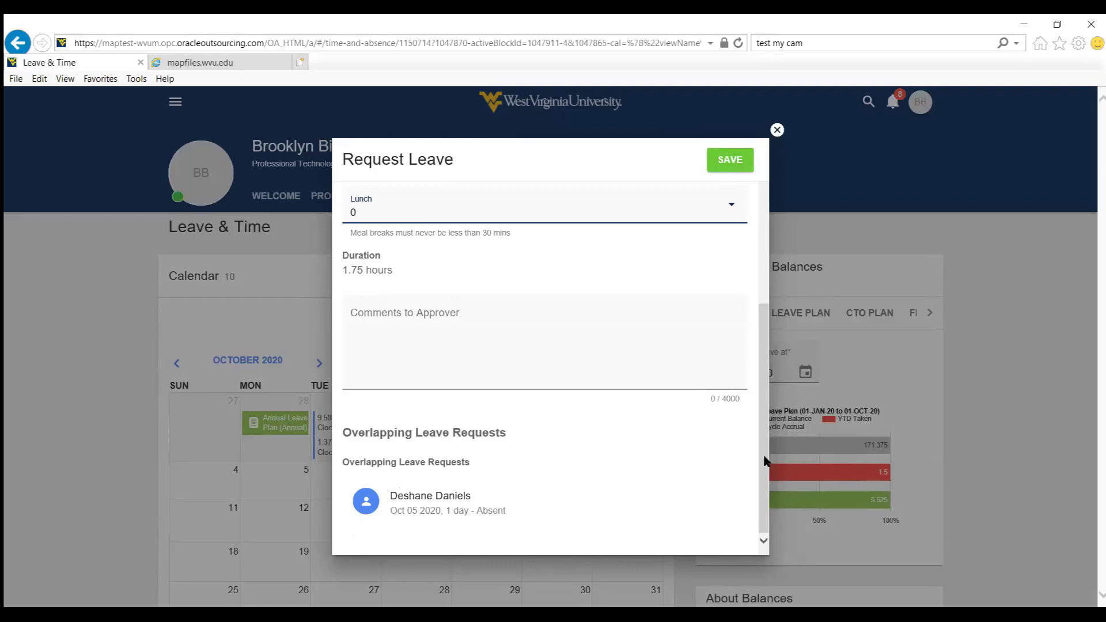
{"action": "left_click_drag", "start_coordinate": [766, 461], "coordinate": [765, 282]}
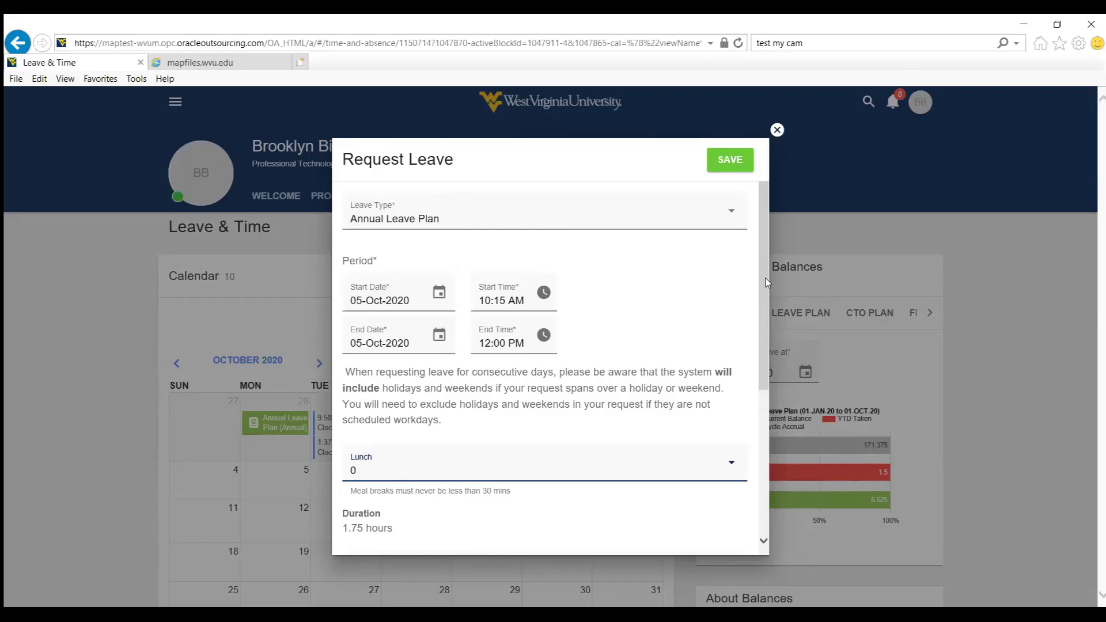
{"action": "left_click", "coordinate": [729, 161]}
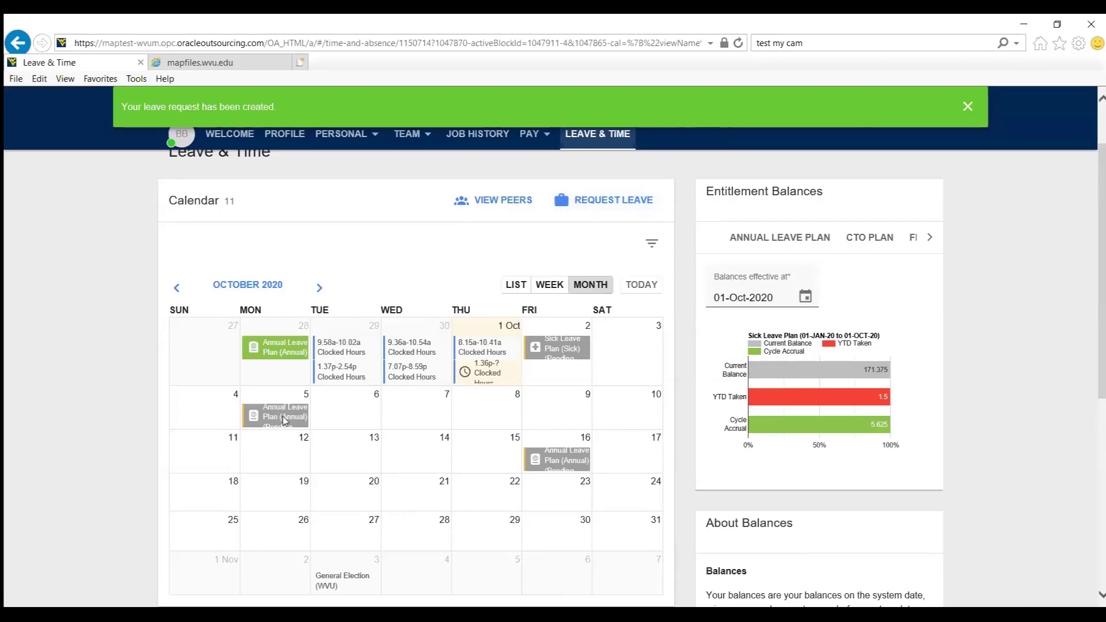
Withdraw the pending annual leave request for 5 October 2020, 10:15 AM to 12:00 PM.
{"action": "mouse_move", "coordinate": [279, 421]}
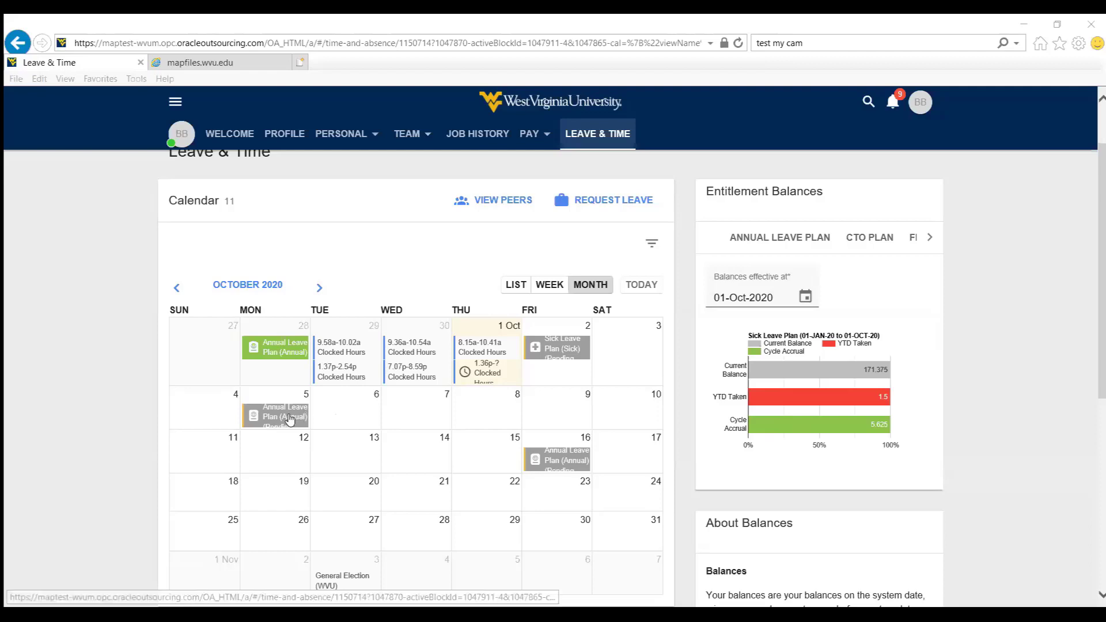
{"action": "mouse_move", "coordinate": [270, 419]}
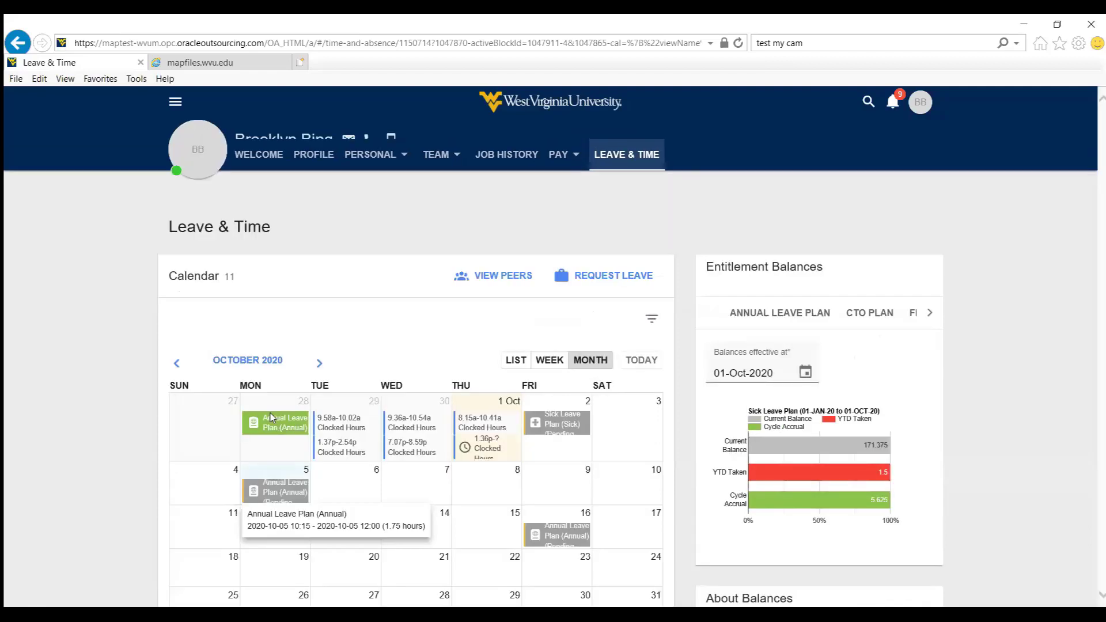
{"action": "left_click", "coordinate": [270, 414]}
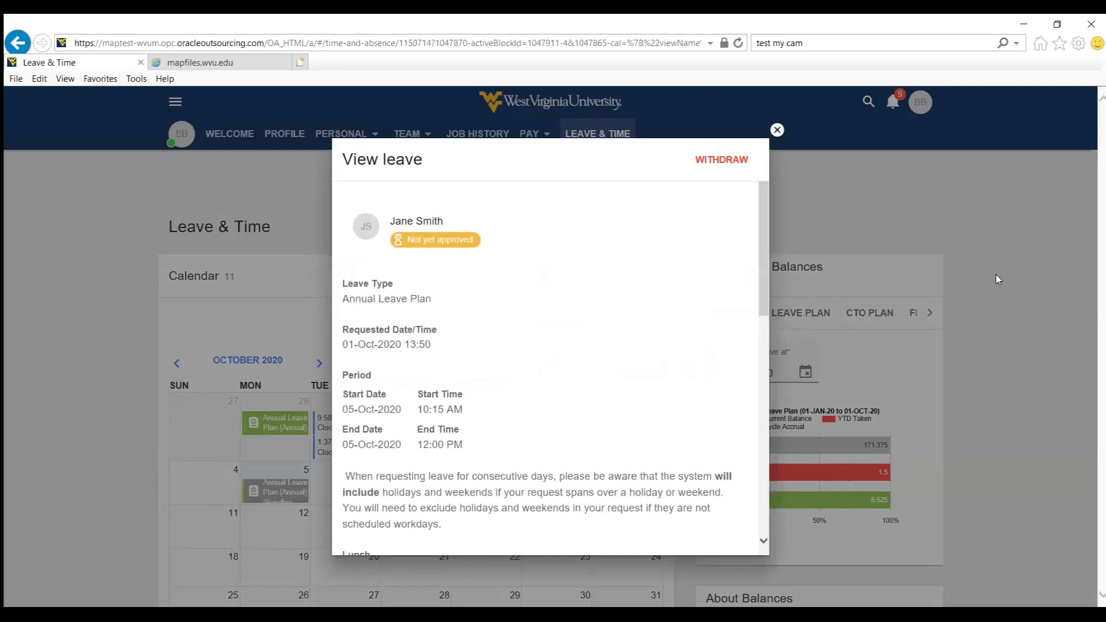
{"action": "left_click", "coordinate": [720, 163]}
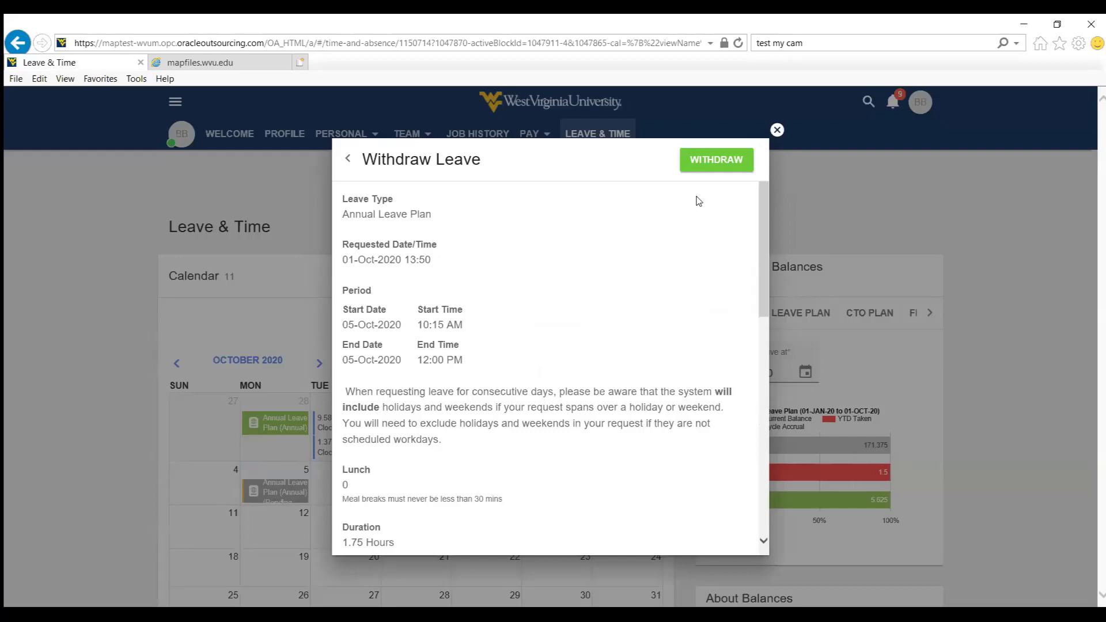
{"action": "left_click", "coordinate": [716, 165]}
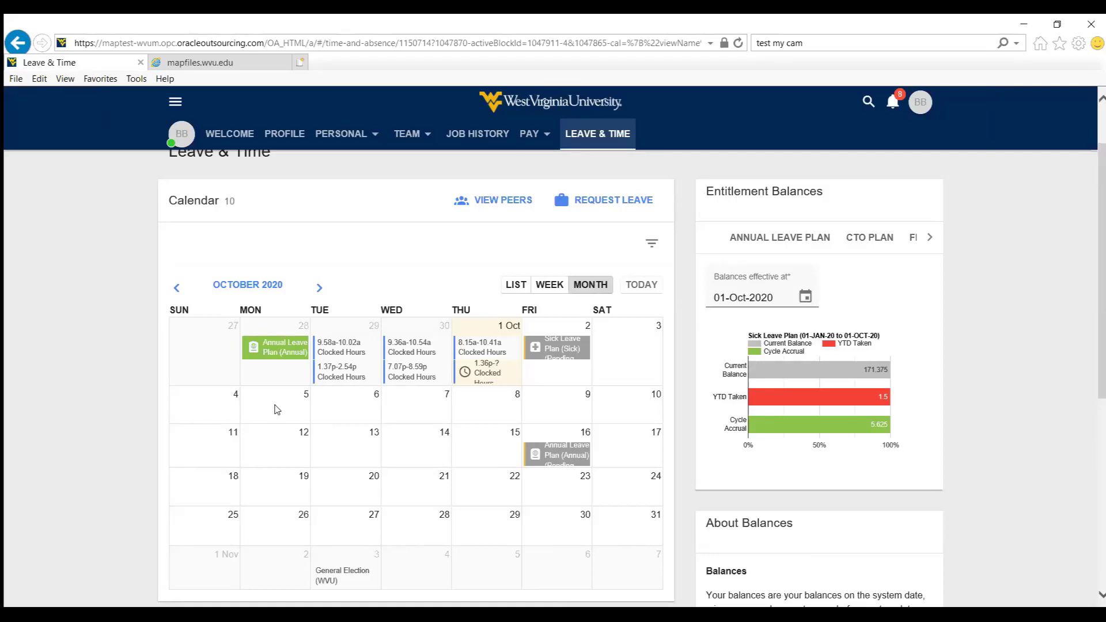
Submit a cancellation of the approved annual leave on 28 September 2020 and return to the Welcome page.
{"action": "mouse_move", "coordinate": [273, 353]}
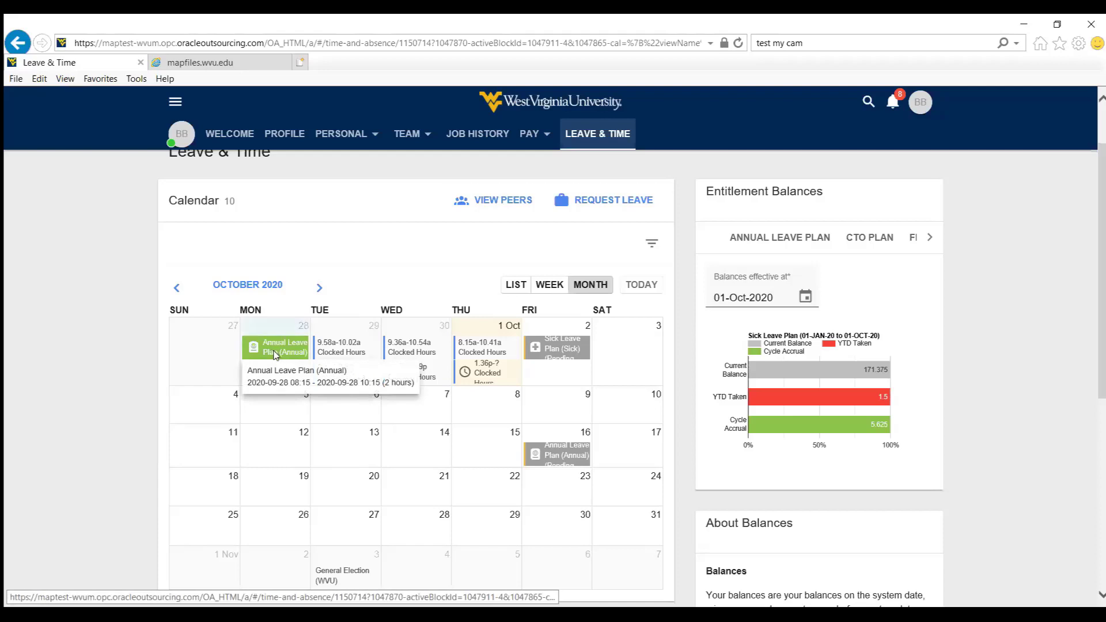
{"action": "left_click", "coordinate": [274, 354]}
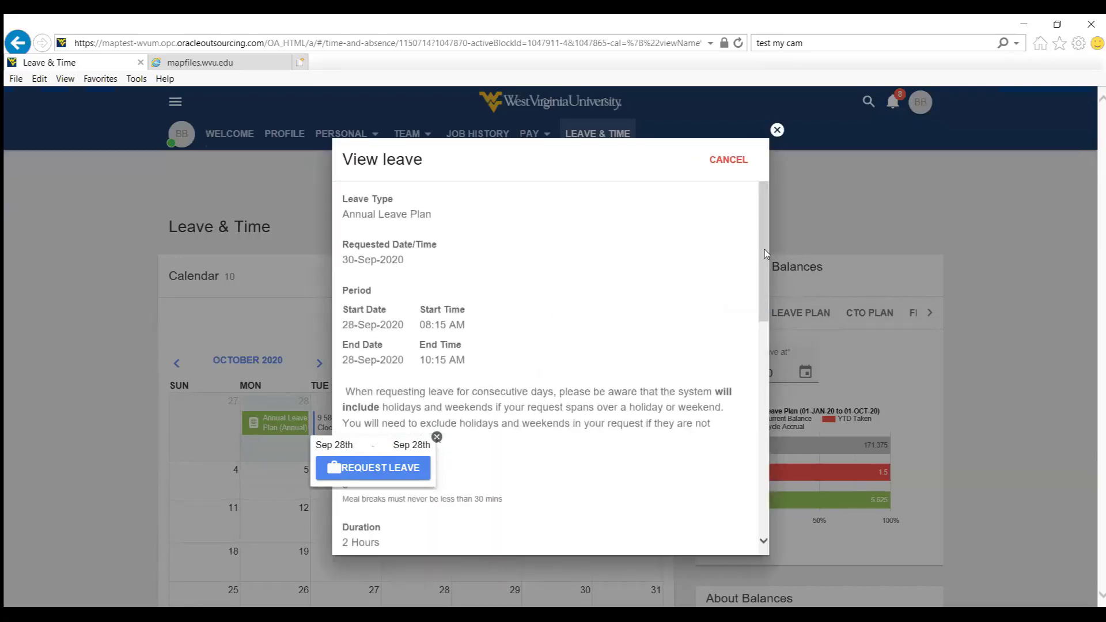
{"action": "left_click", "coordinate": [725, 162]}
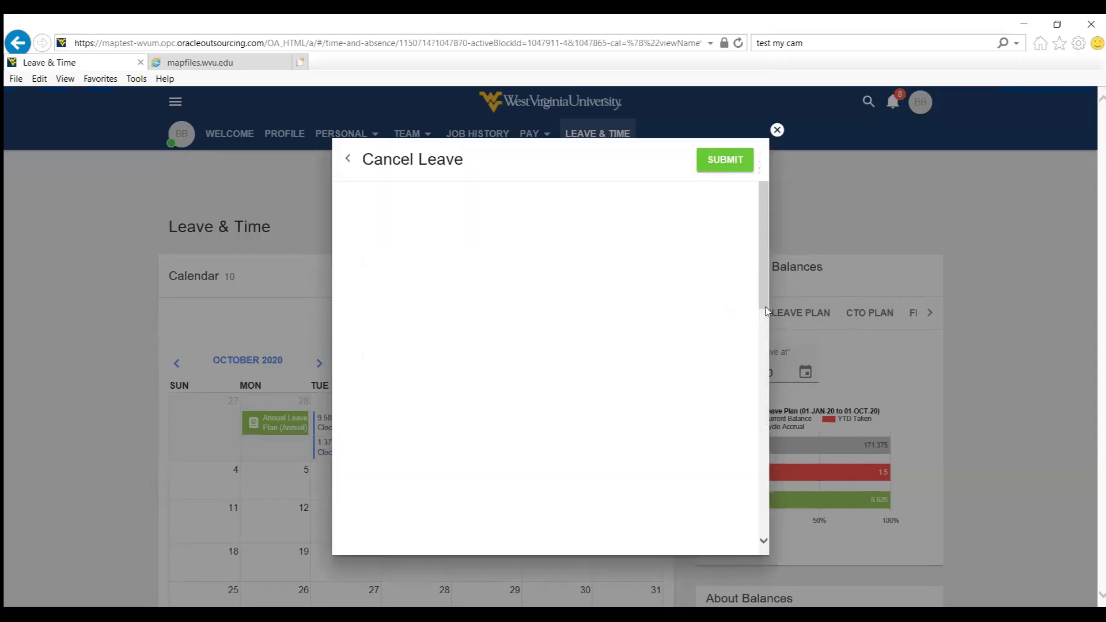
{"action": "left_click", "coordinate": [723, 165]}
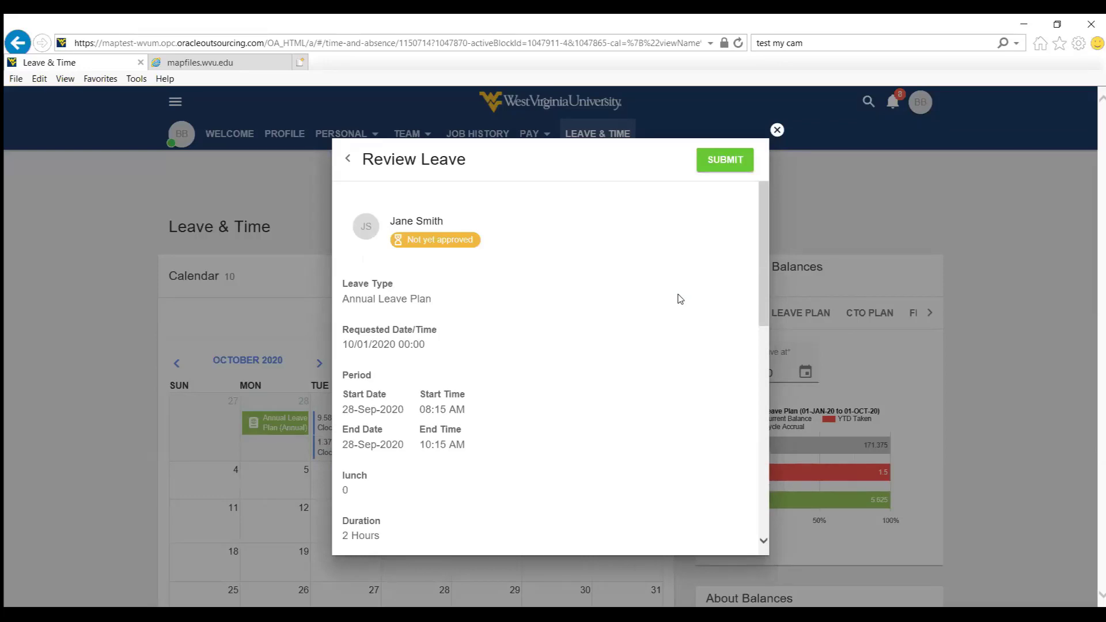
{"action": "left_click", "coordinate": [724, 166]}
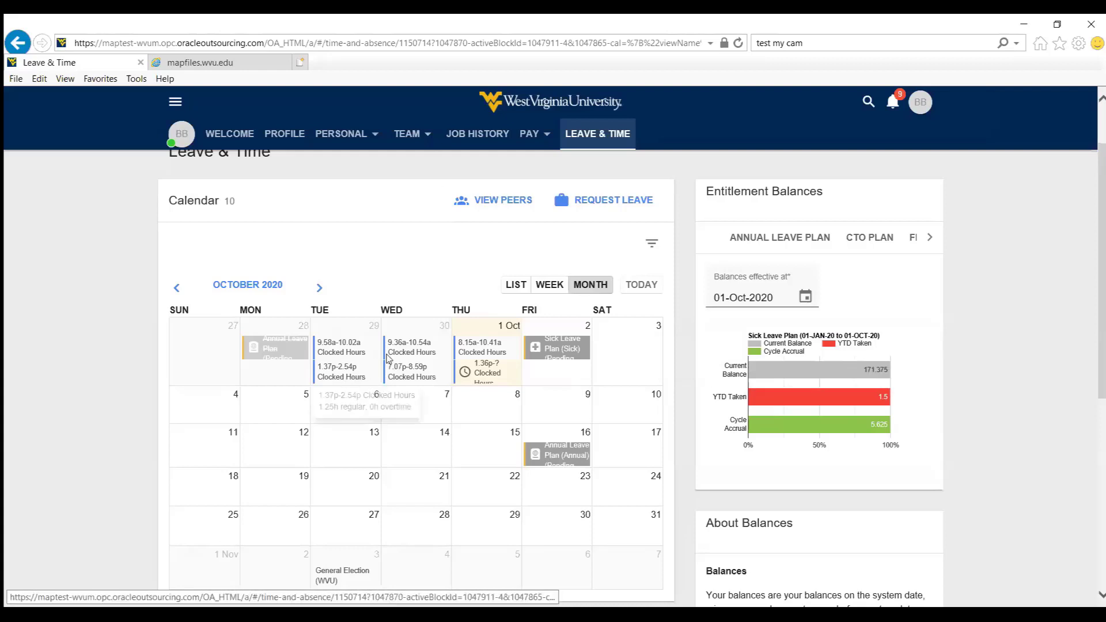
{"action": "mouse_move", "coordinate": [397, 356]}
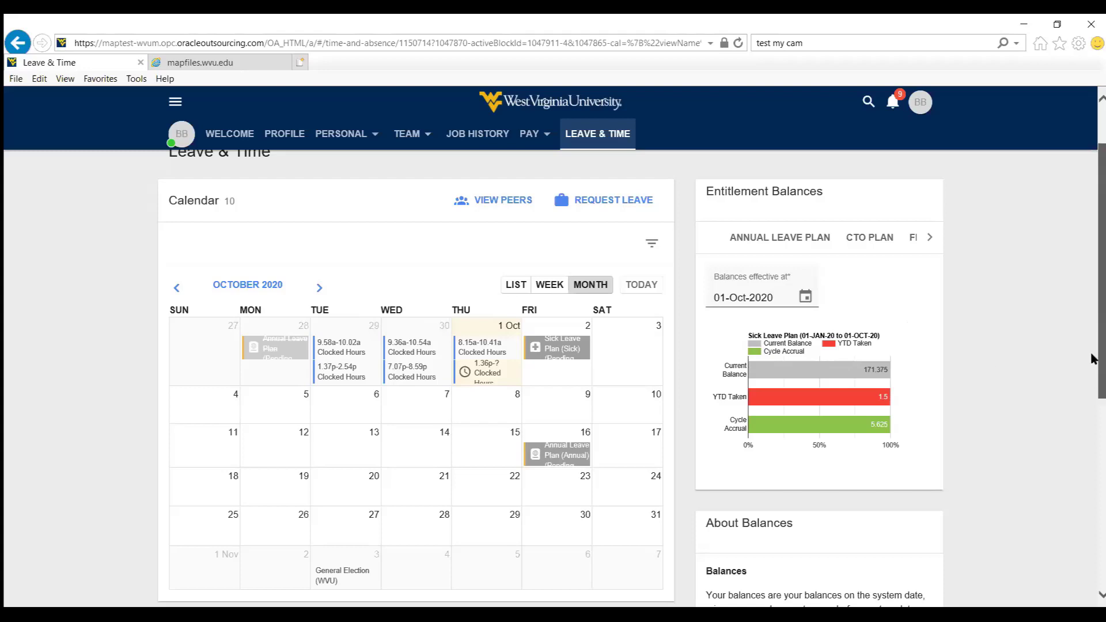
{"action": "left_click_drag", "start_coordinate": [1095, 361], "coordinate": [1093, 305]}
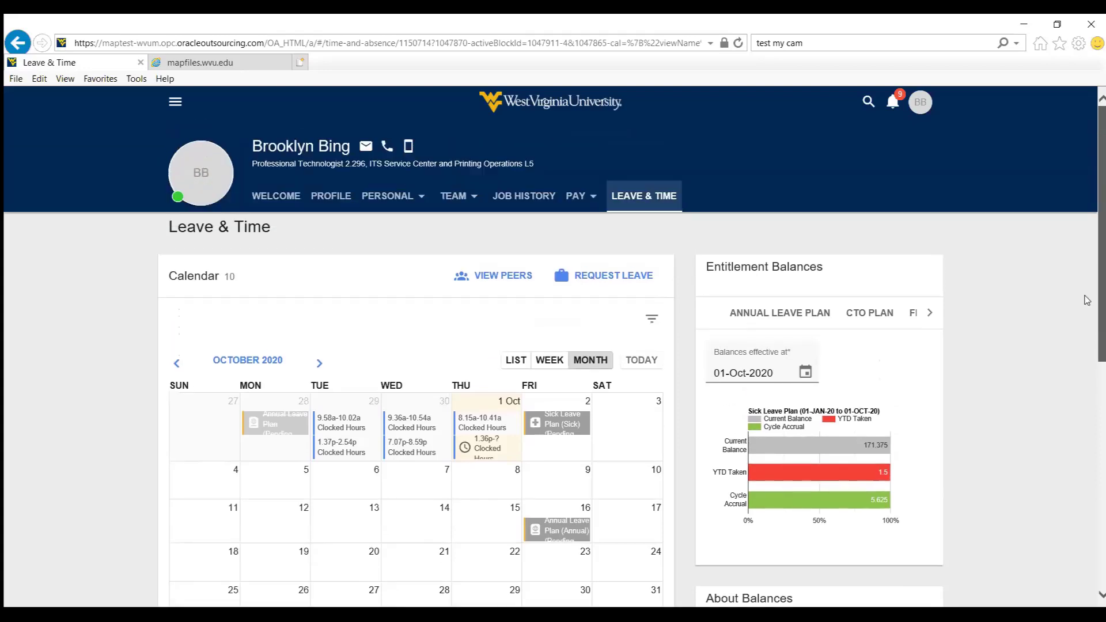
{"action": "left_click", "coordinate": [269, 205]}
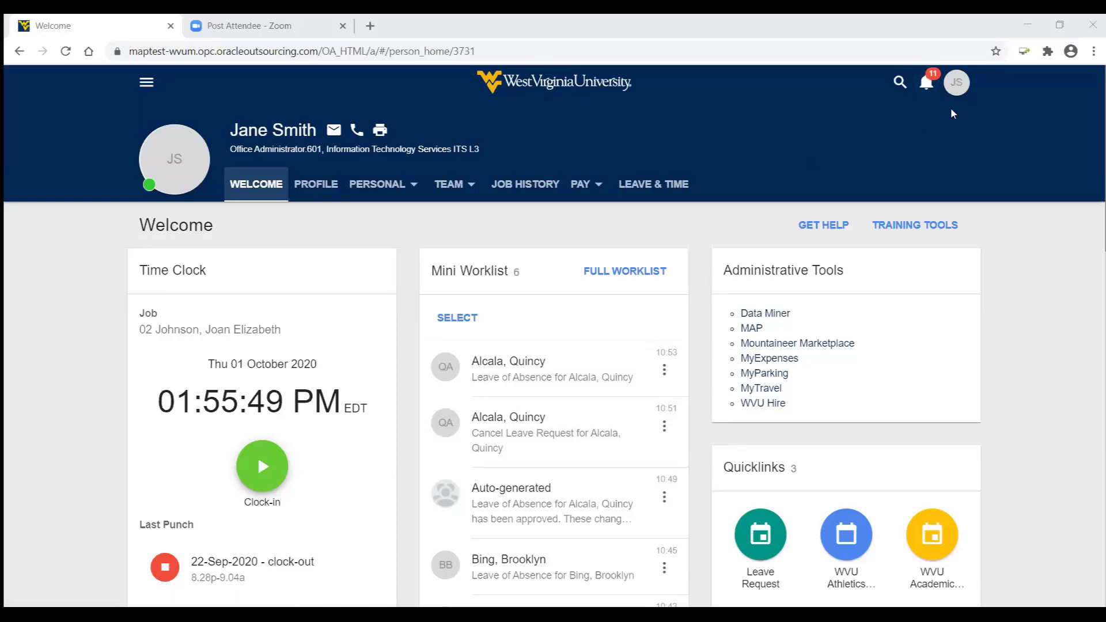
Open the manager's full worklist, review the absence details of the 13:53 cancel leave request, and approve it.
{"action": "left_click", "coordinate": [931, 78]}
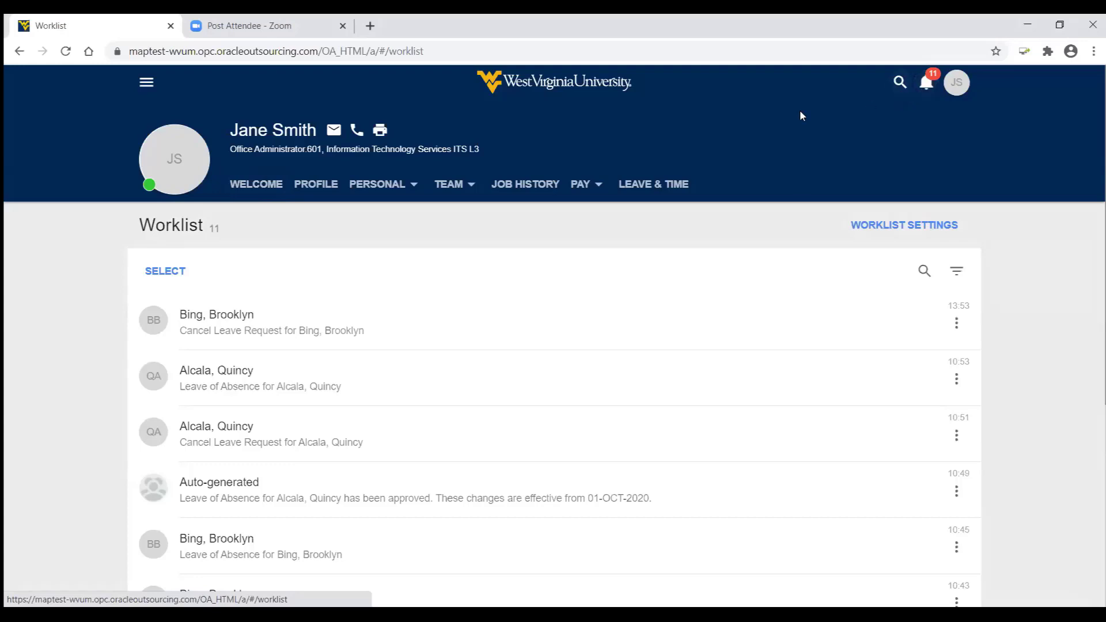
{"action": "left_click", "coordinate": [236, 318]}
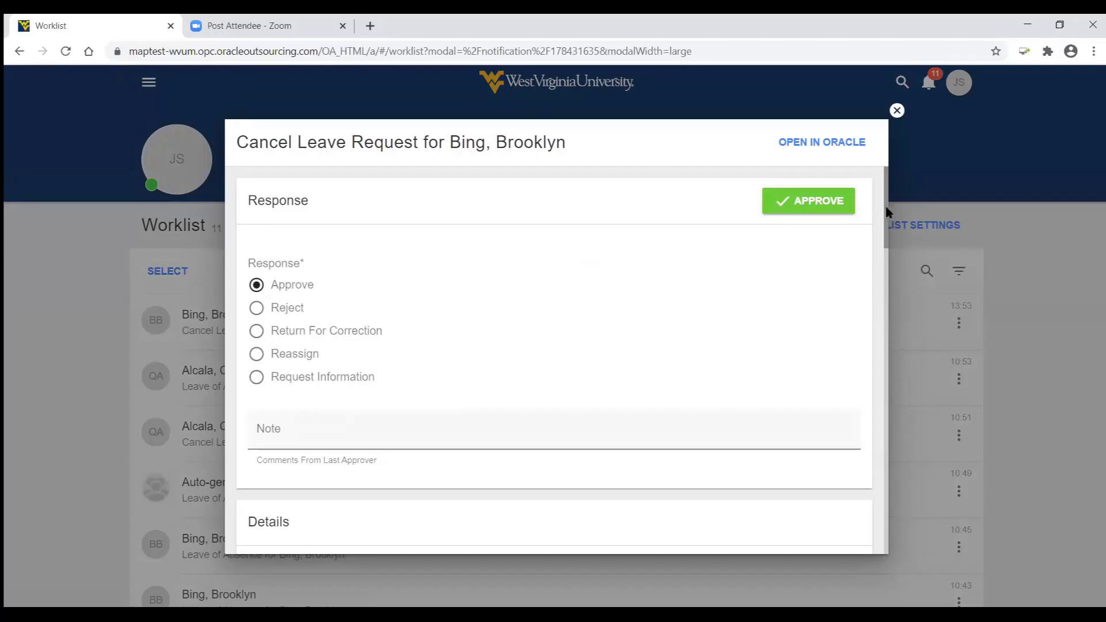
{"action": "left_click_drag", "start_coordinate": [887, 211], "coordinate": [887, 373]}
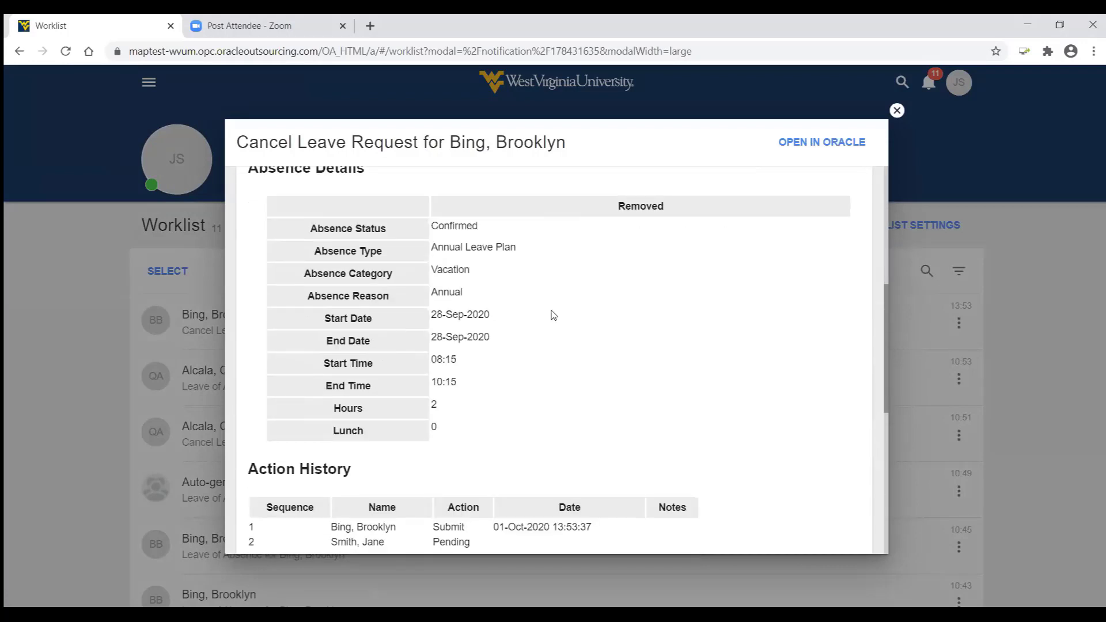
{"action": "left_click_drag", "start_coordinate": [886, 365], "coordinate": [867, 298]}
{"action": "scroll", "coordinate": [867, 298], "scroll_direction": "up", "scroll_amount": 5}
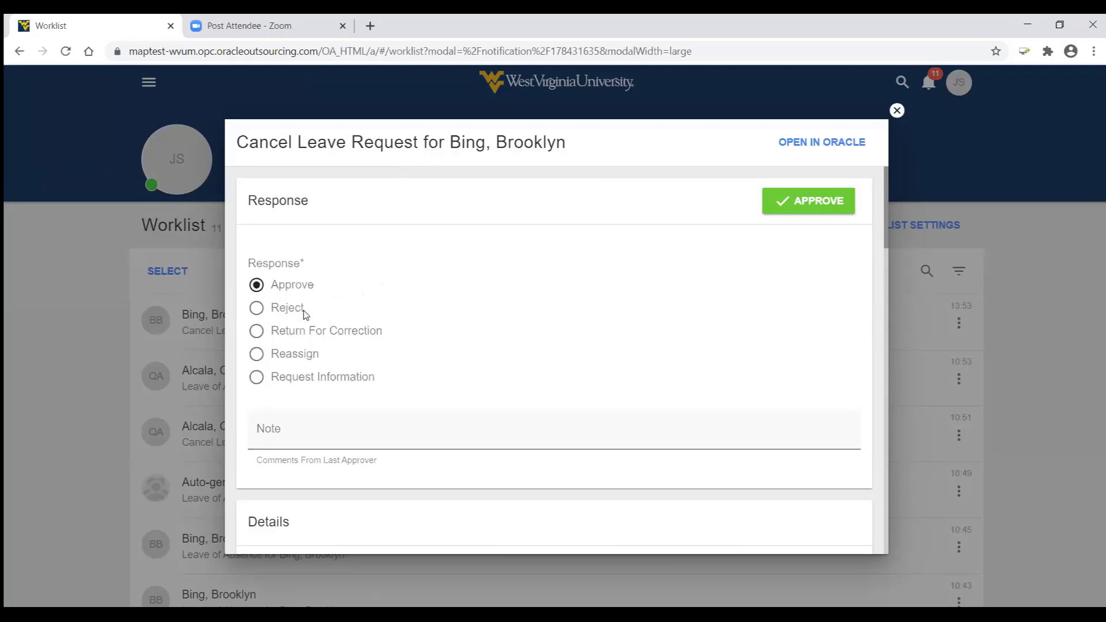
{"action": "left_click", "coordinate": [818, 201]}
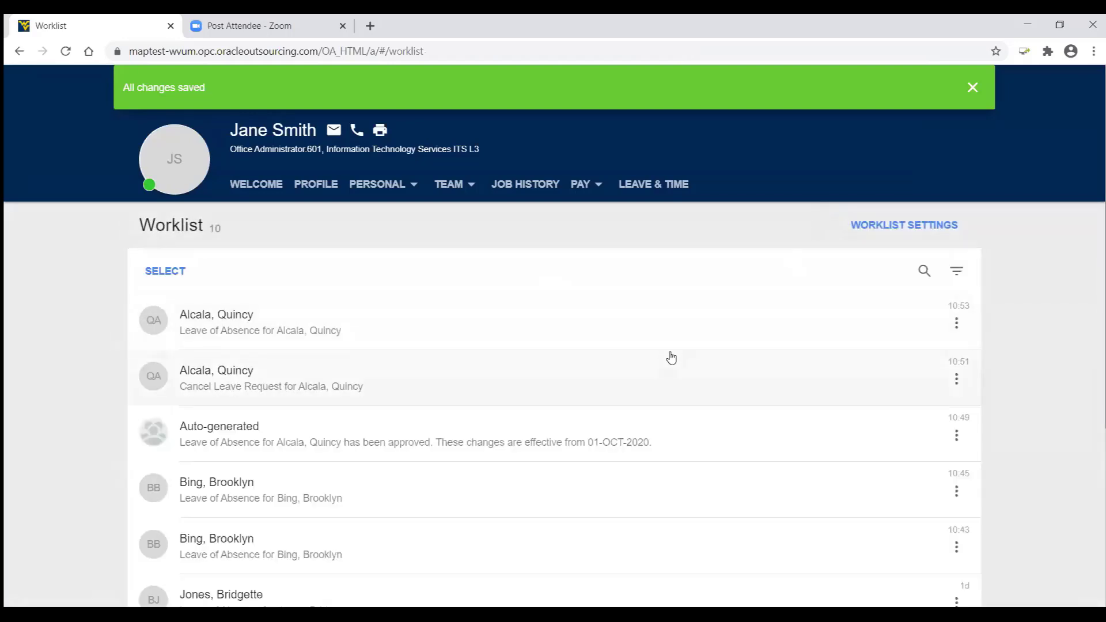
View the 10:53 leave of absence notification without responding, and approve the 10:51 cancel leave request directly from the worklist.
{"action": "left_click", "coordinate": [241, 320]}
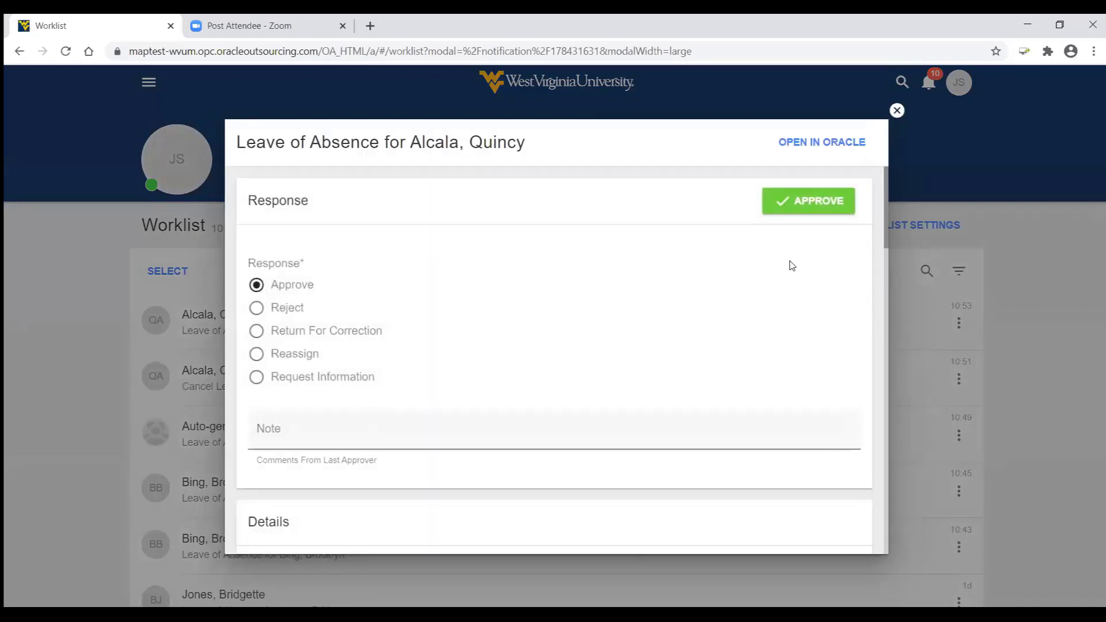
{"action": "left_click_drag", "start_coordinate": [885, 202], "coordinate": [872, 169]}
{"action": "left_click", "coordinate": [897, 110]}
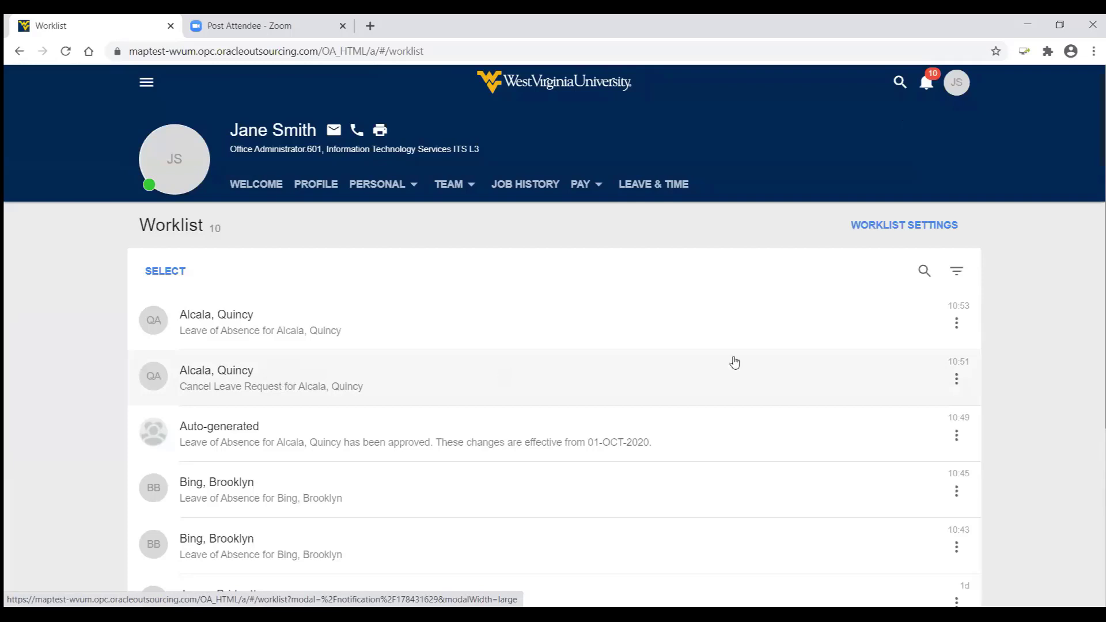
{"action": "left_click", "coordinate": [957, 380]}
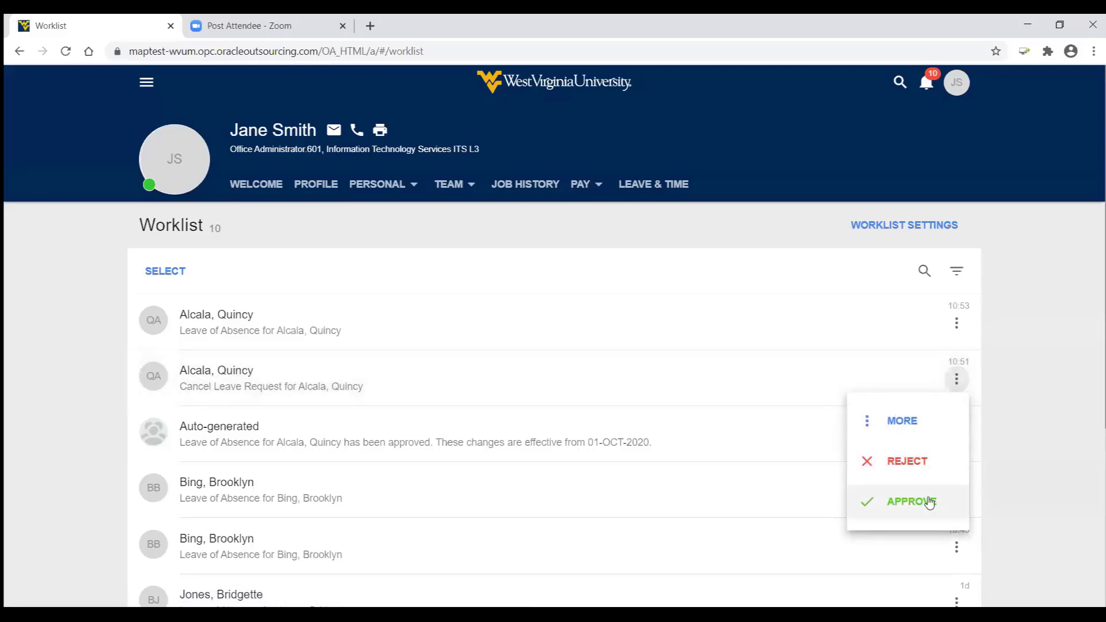
{"action": "left_click", "coordinate": [910, 502]}
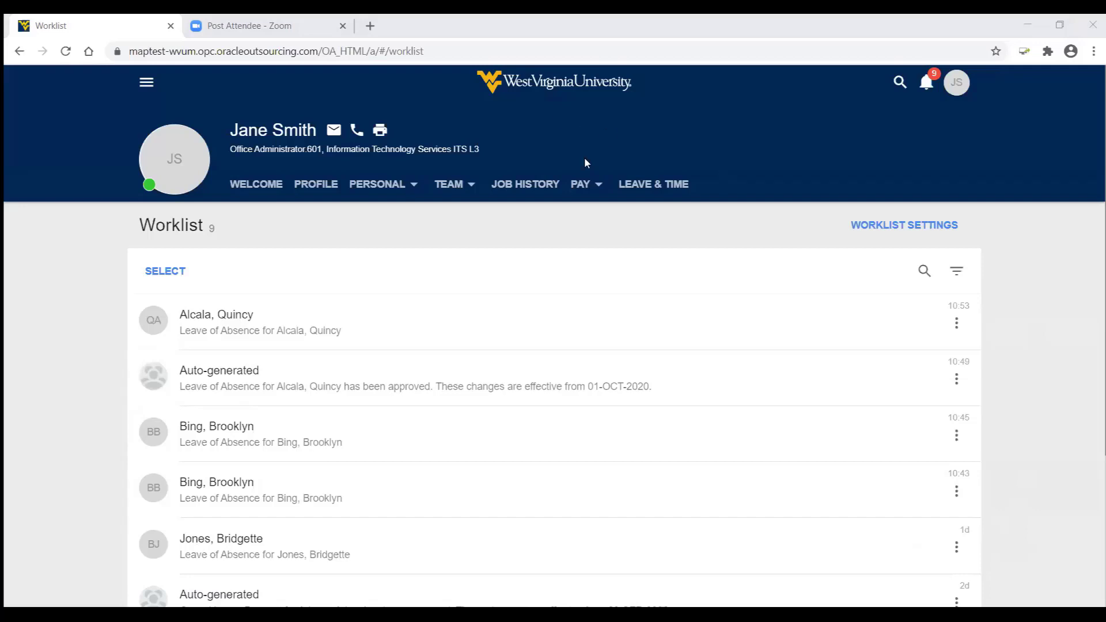
Examine the general preferences in E-Business Suite, including the start page and notification email style, and return to the worklist.
{"action": "left_click", "coordinate": [145, 86]}
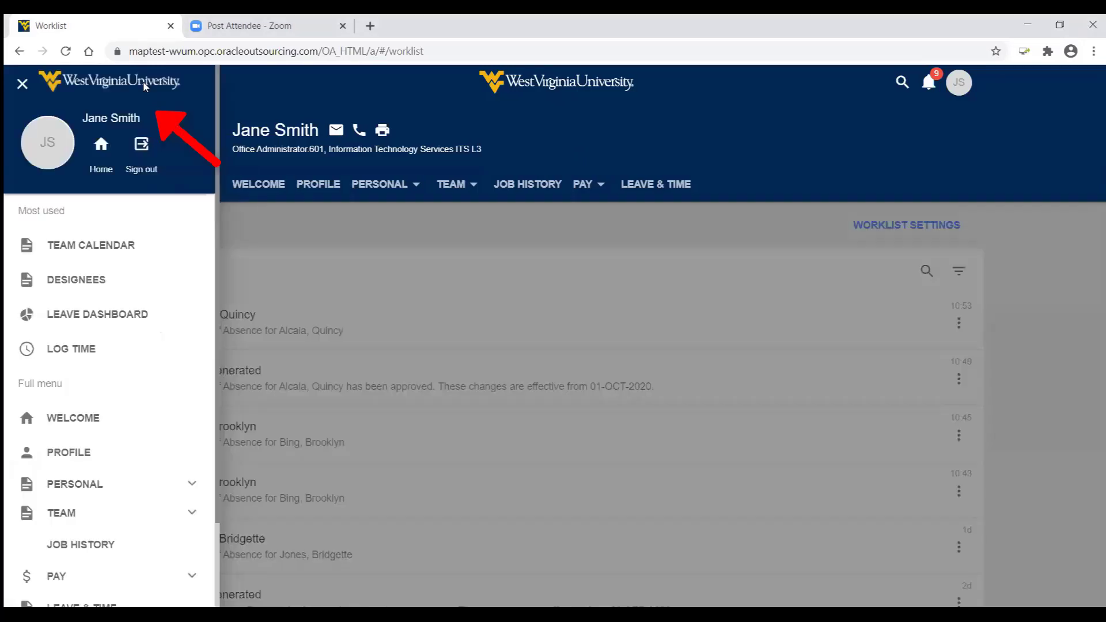
{"action": "scroll", "coordinate": [108, 423], "scroll_direction": "down", "scroll_amount": 2}
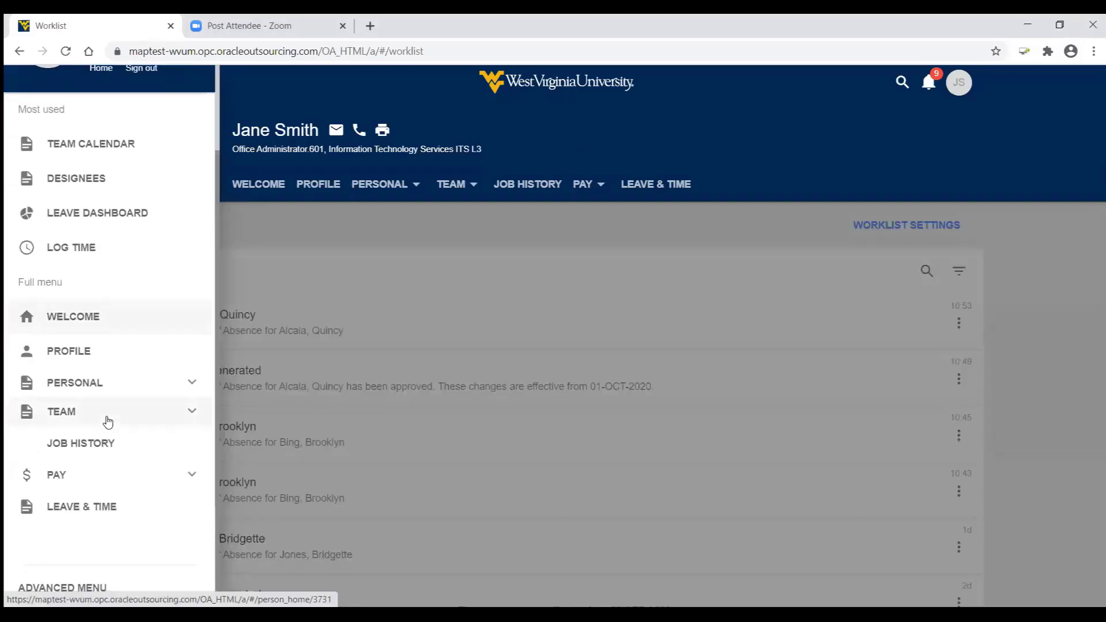
{"action": "left_click", "coordinate": [82, 588]}
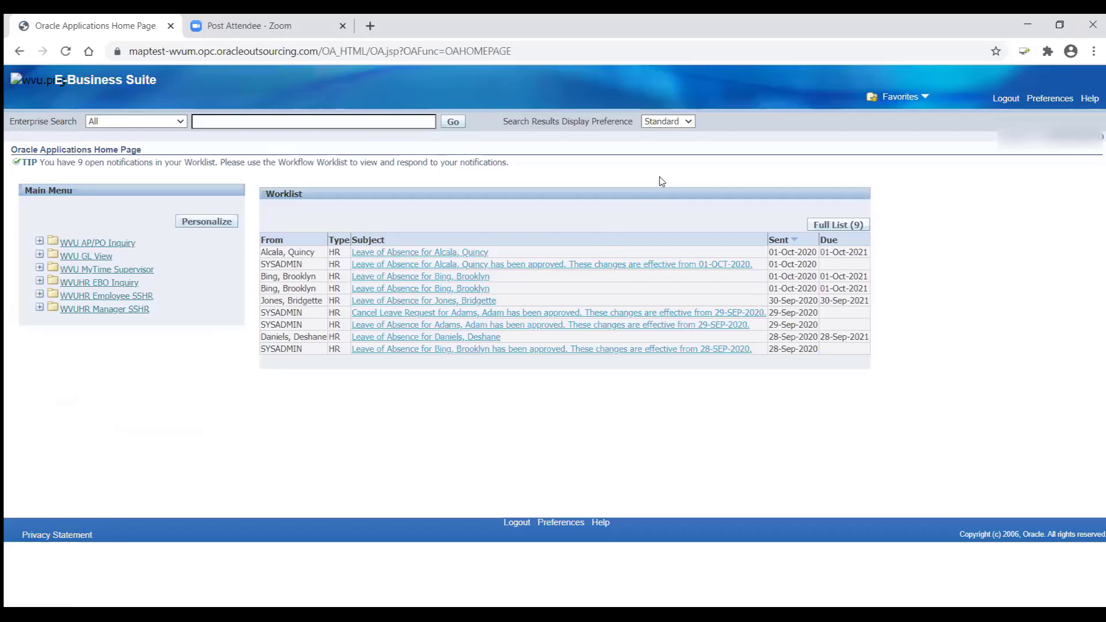
{"action": "left_click", "coordinate": [1044, 100]}
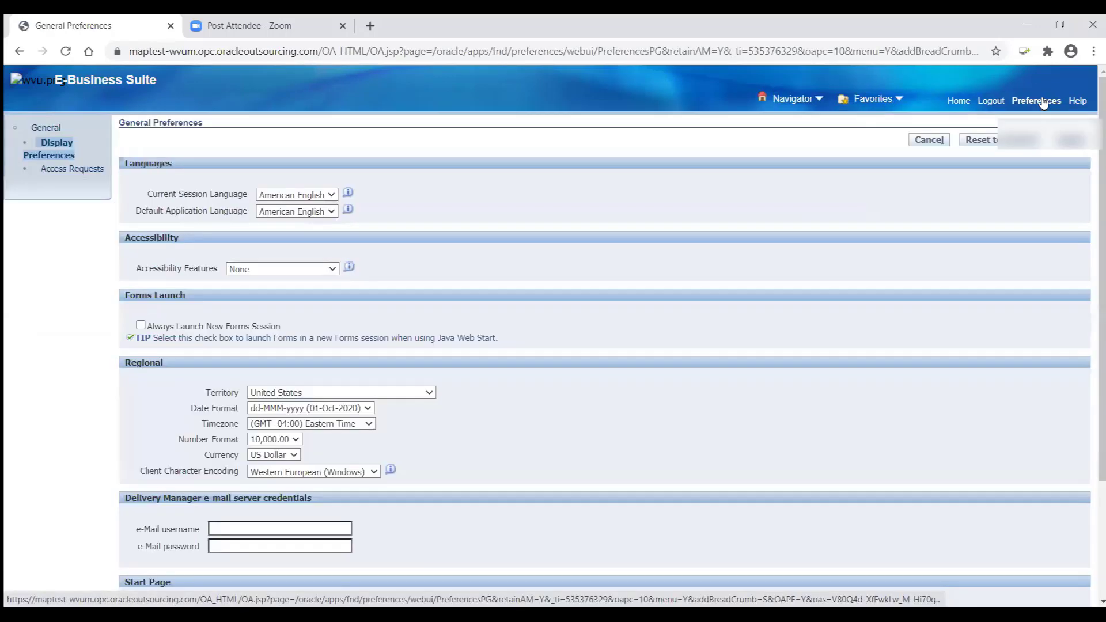
{"action": "scroll", "coordinate": [784, 306], "scroll_direction": "down", "scroll_amount": 3}
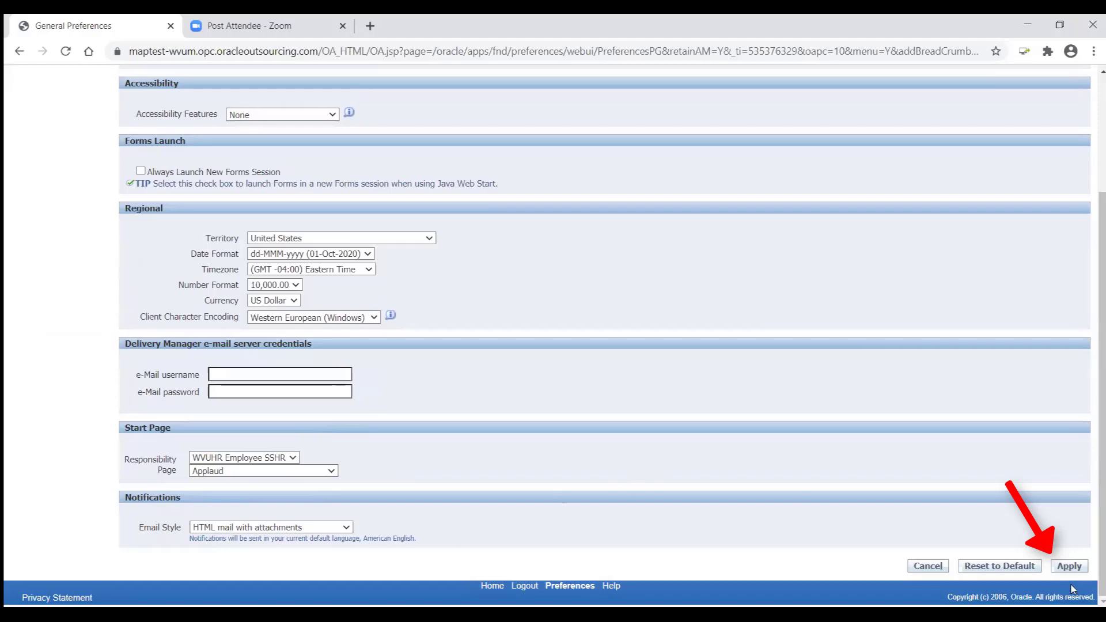
{"action": "scroll", "coordinate": [1092, 518], "scroll_direction": "up", "scroll_amount": 3}
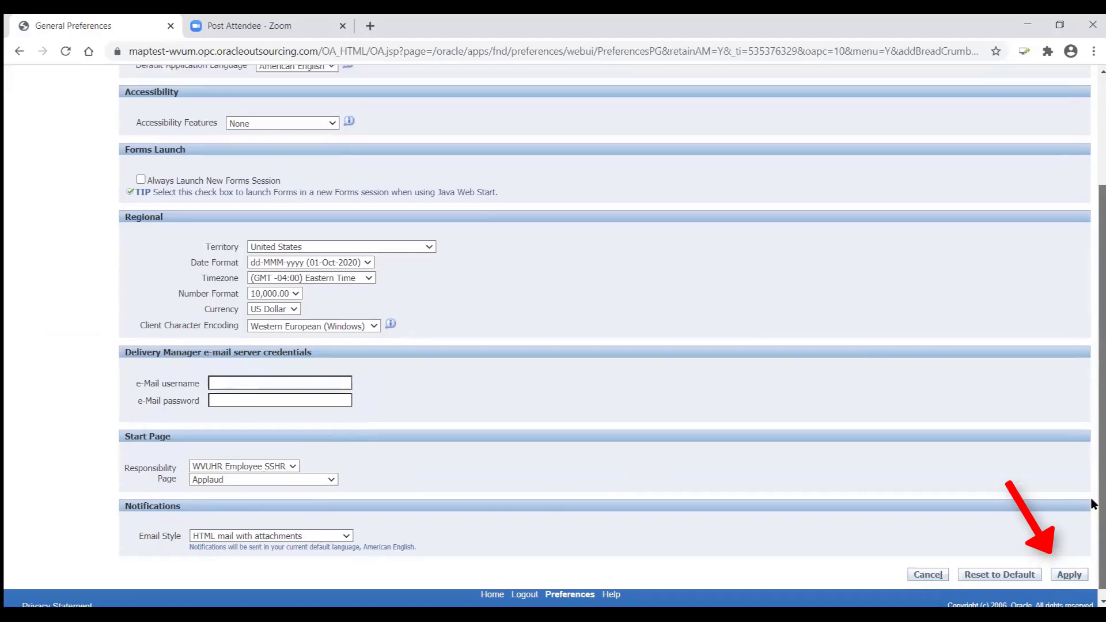
{"action": "scroll", "coordinate": [1067, 411], "scroll_direction": "up", "scroll_amount": 2}
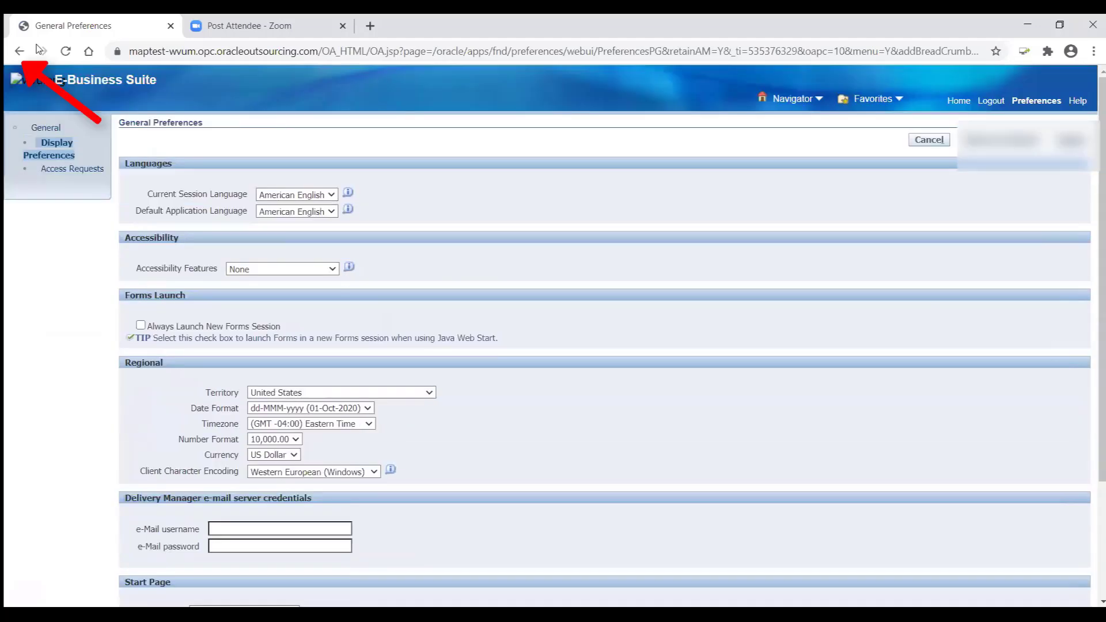
{"action": "left_click", "coordinate": [19, 51]}
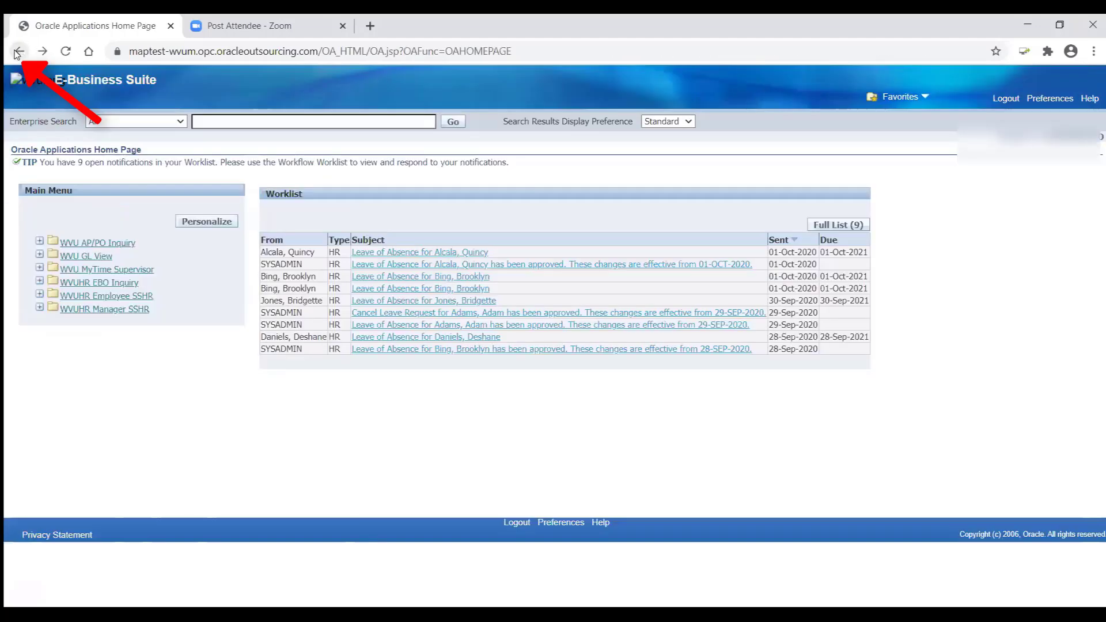
{"action": "left_click", "coordinate": [17, 52]}
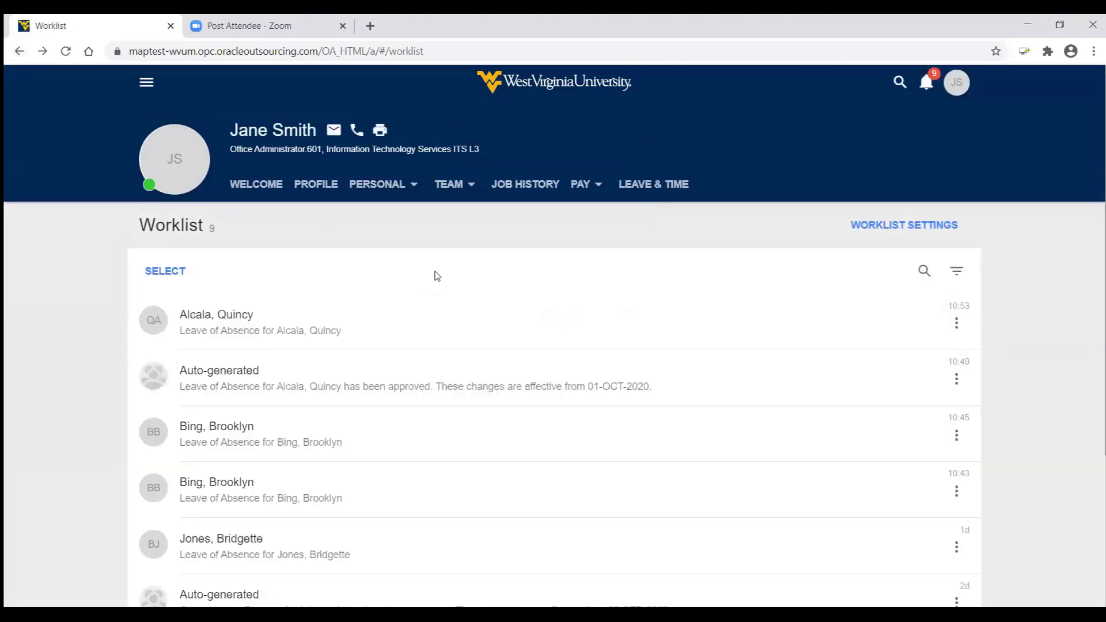
Return to the Welcome page and view the manager's team list and org chart.
{"action": "left_click", "coordinate": [256, 189]}
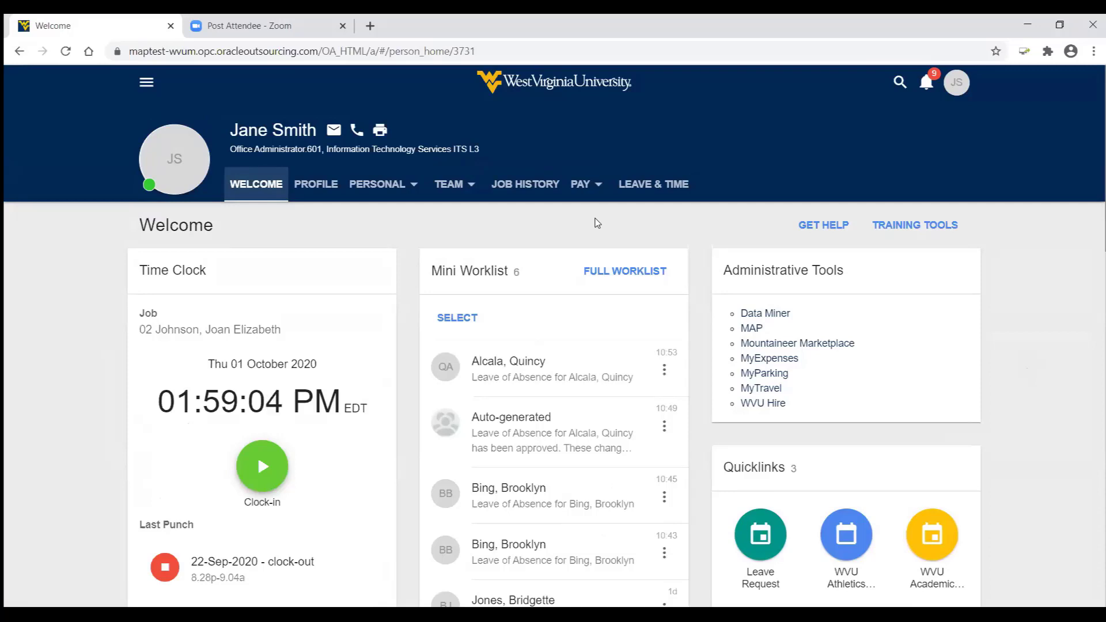
{"action": "left_click", "coordinate": [451, 189]}
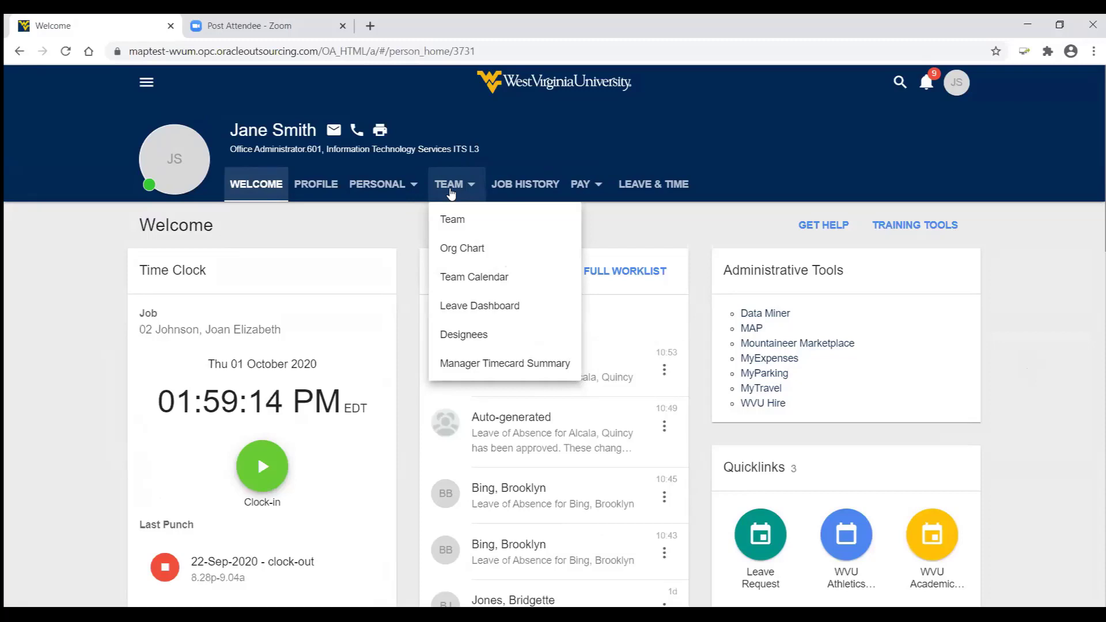
{"action": "left_click", "coordinate": [346, 172]}
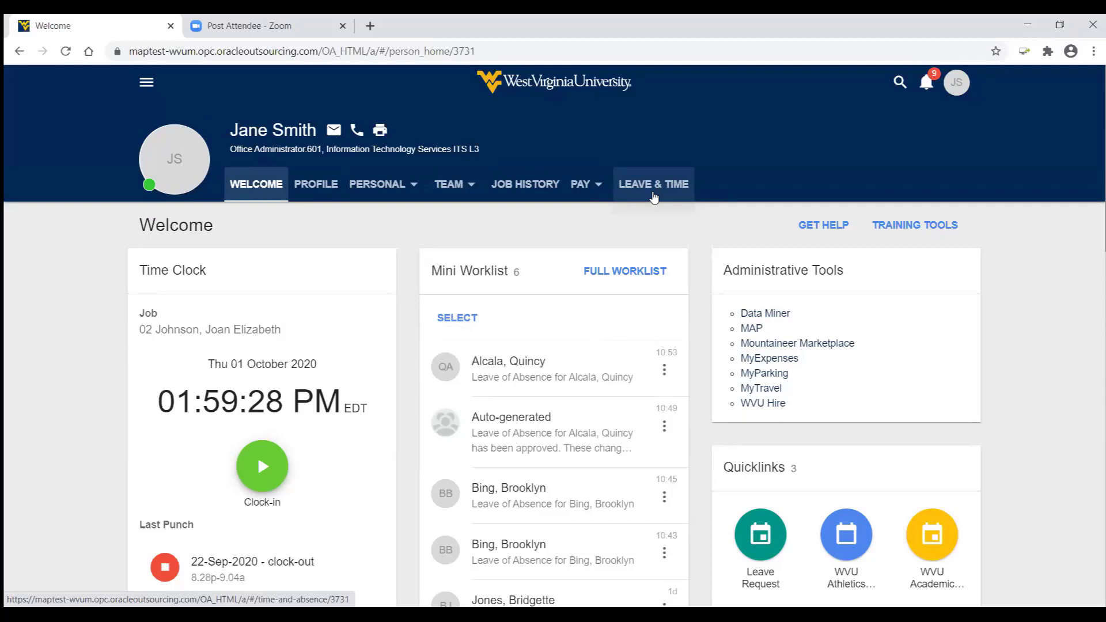
{"action": "mouse_move", "coordinate": [466, 196]}
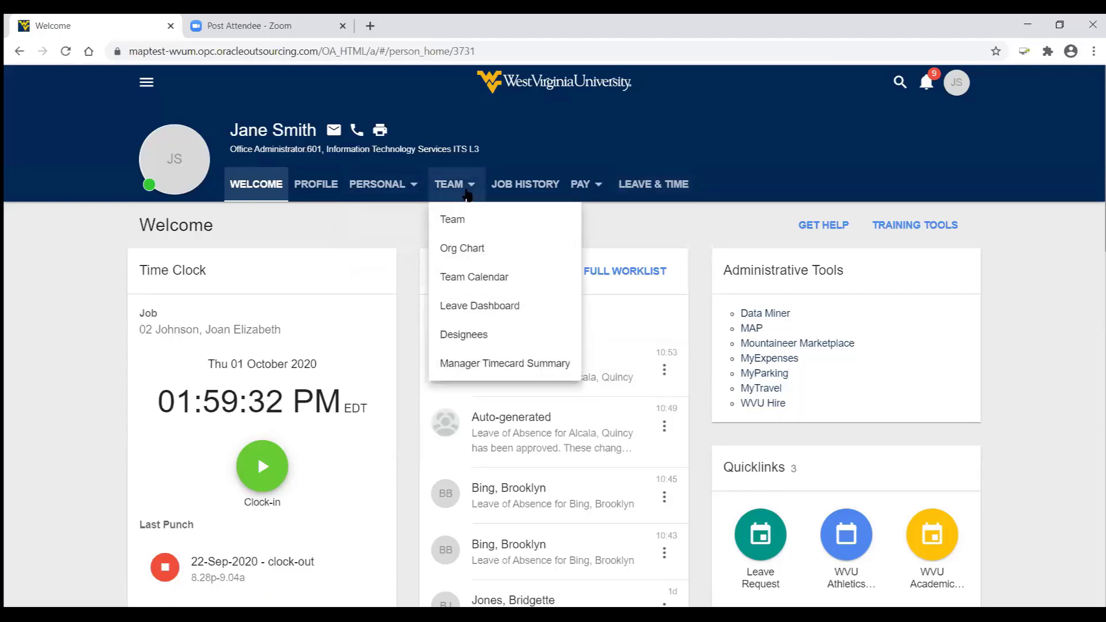
{"action": "left_click", "coordinate": [458, 222]}
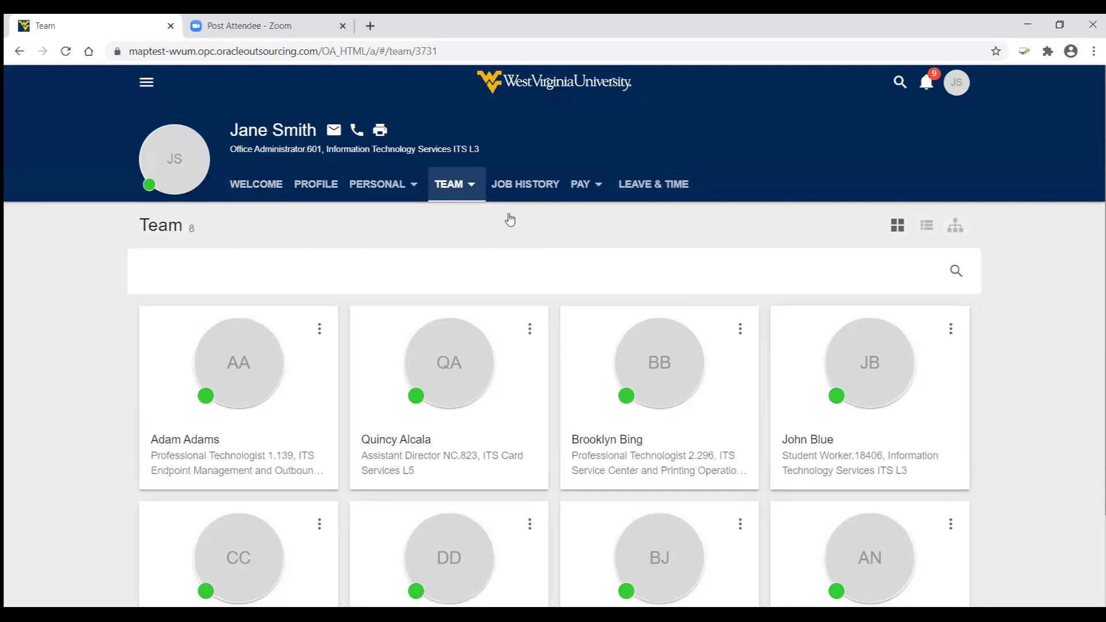
{"action": "left_click", "coordinate": [441, 184]}
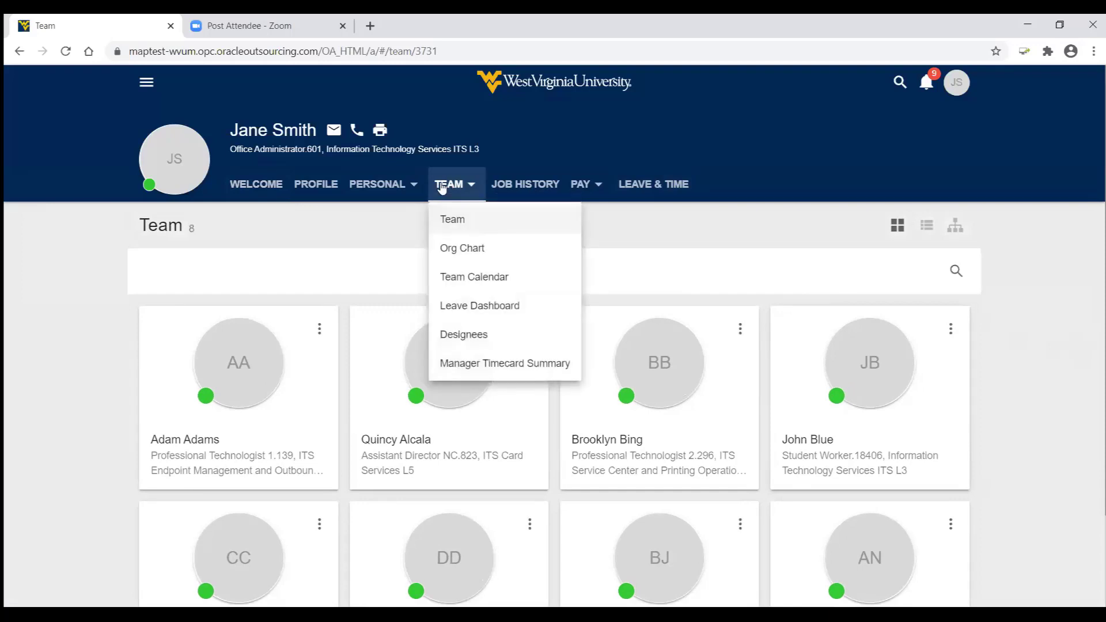
{"action": "left_click", "coordinate": [459, 250]}
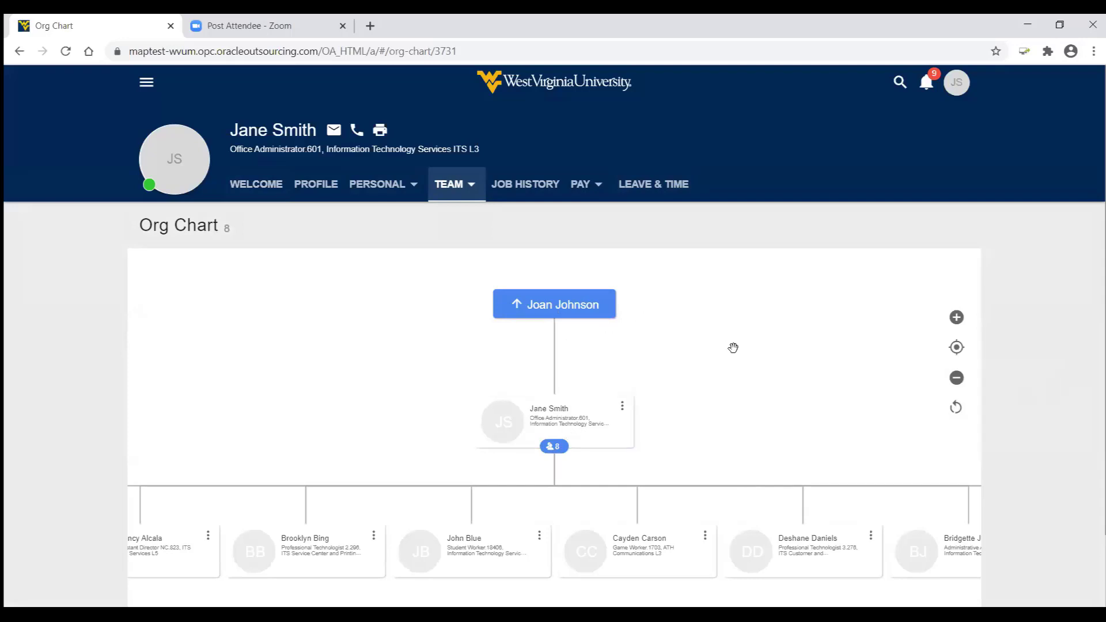
Open the team calendar and examine all direct reports' clocked hours and leave for the week of Sep 27 – Oct 3, 2020.
{"action": "left_click", "coordinate": [449, 190]}
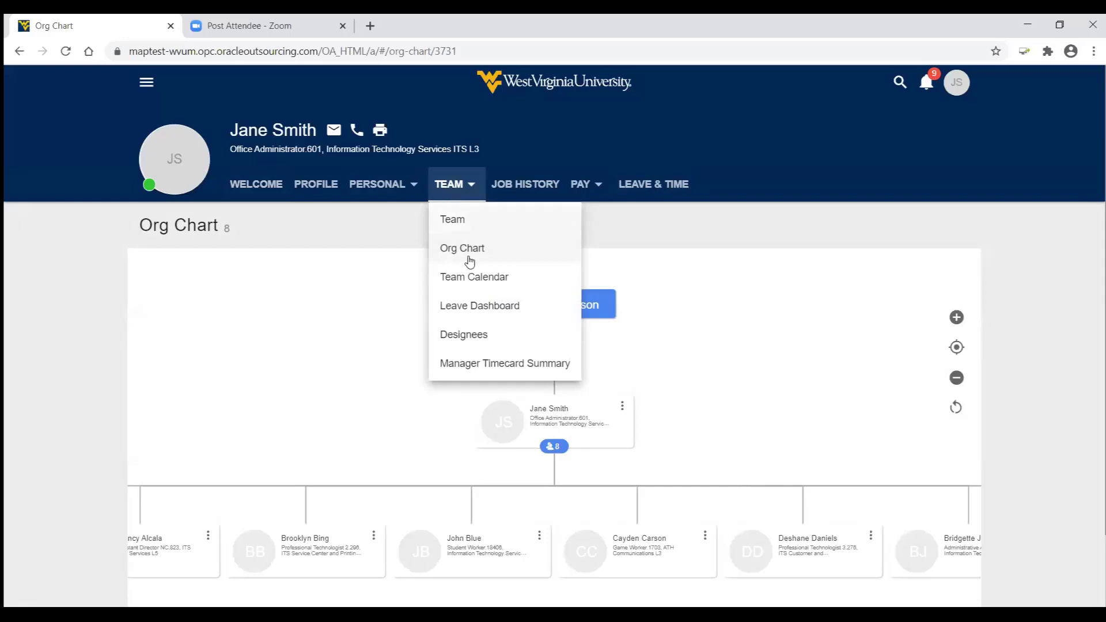
{"action": "left_click", "coordinate": [468, 281]}
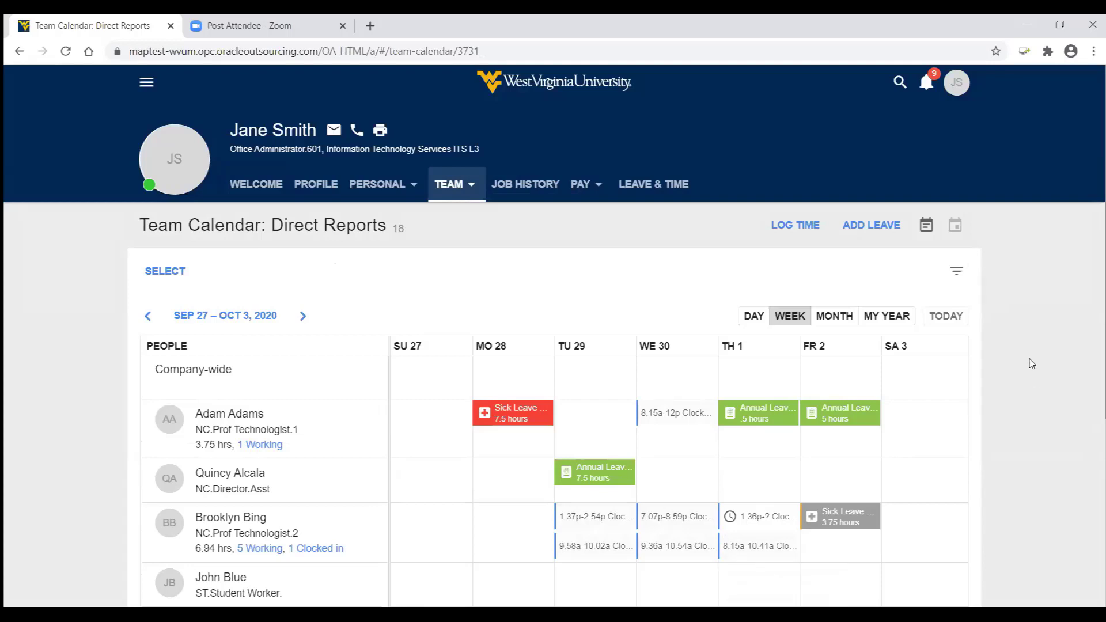
{"action": "scroll", "coordinate": [1032, 363], "scroll_direction": "down", "scroll_amount": 3}
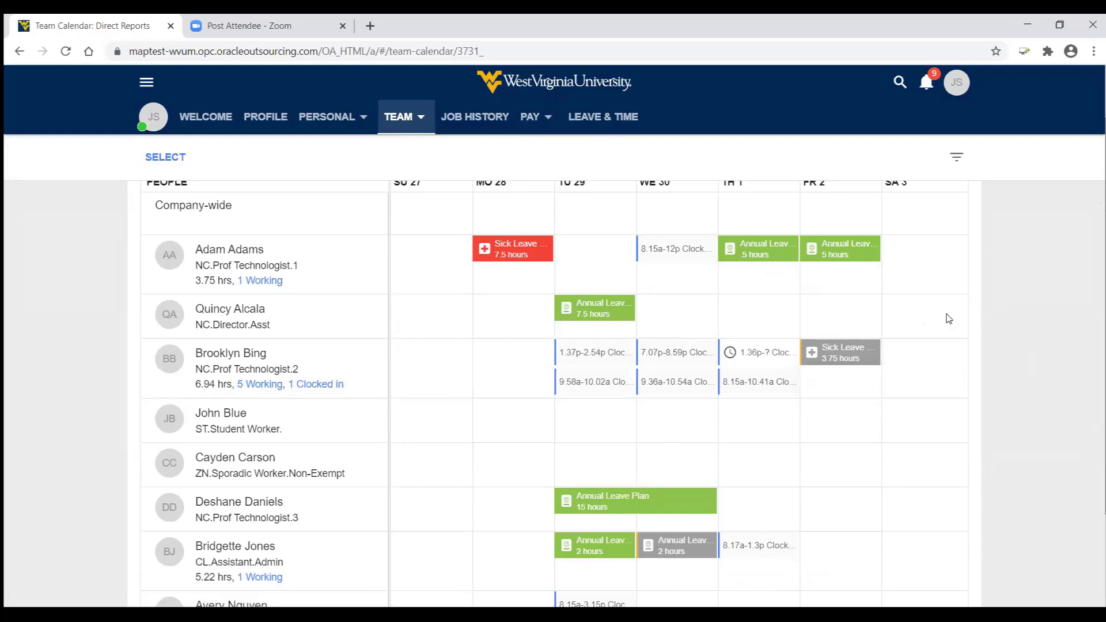
{"action": "scroll", "coordinate": [949, 319], "scroll_direction": "up", "scroll_amount": 3}
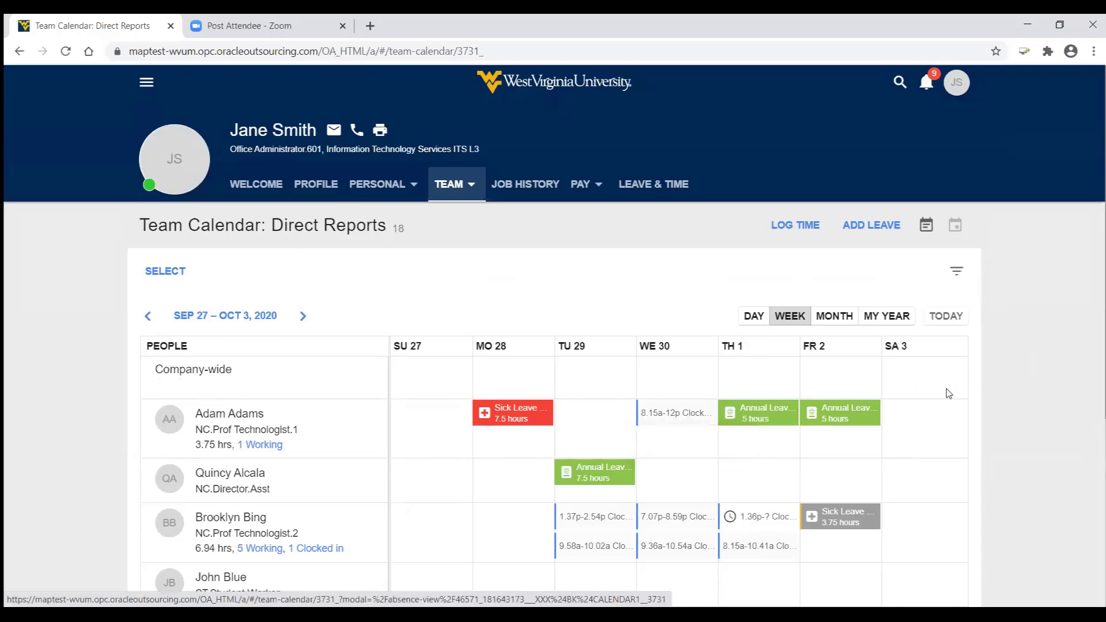
{"action": "scroll", "coordinate": [960, 386], "scroll_direction": "down", "scroll_amount": 3}
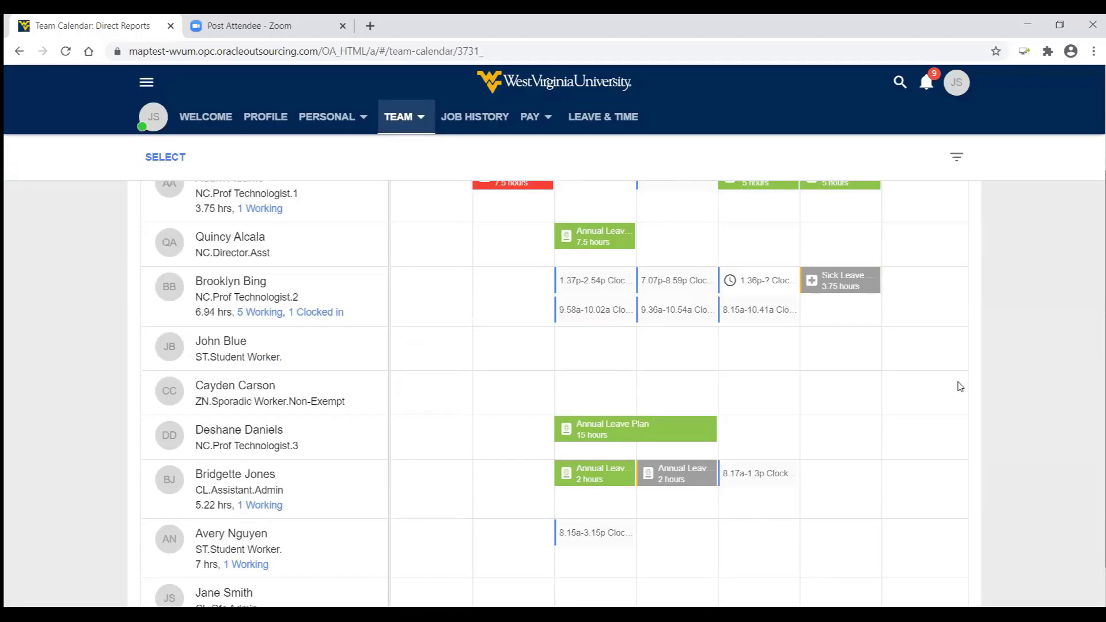
{"action": "mouse_move", "coordinate": [560, 287]}
{"action": "scroll", "coordinate": [820, 382], "scroll_direction": "down", "scroll_amount": 2}
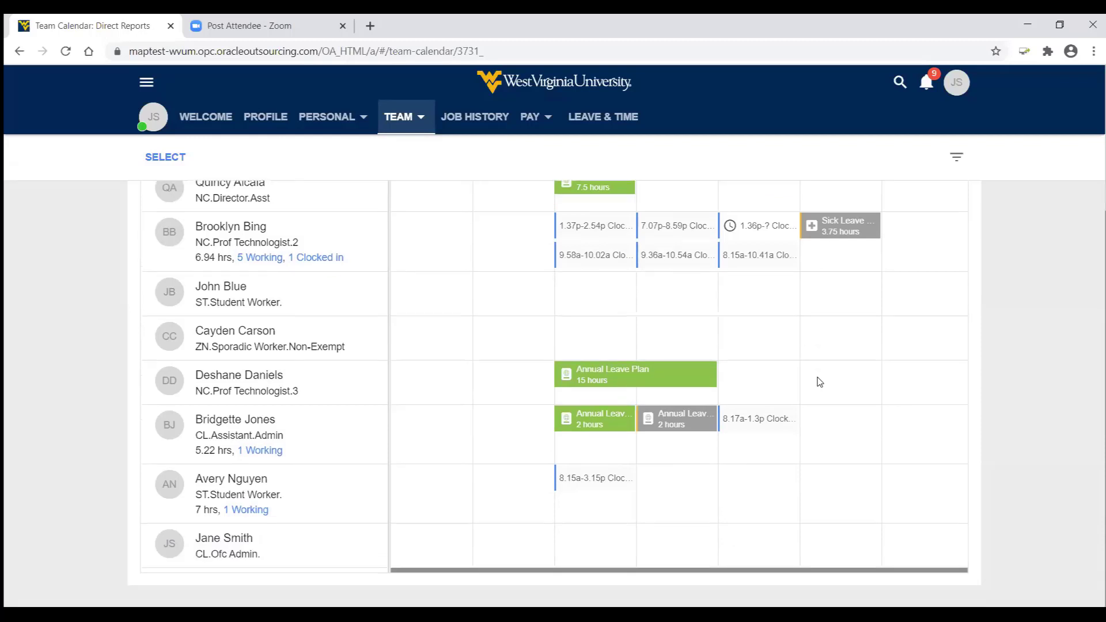
{"action": "scroll", "coordinate": [820, 382], "scroll_direction": "up", "scroll_amount": 5}
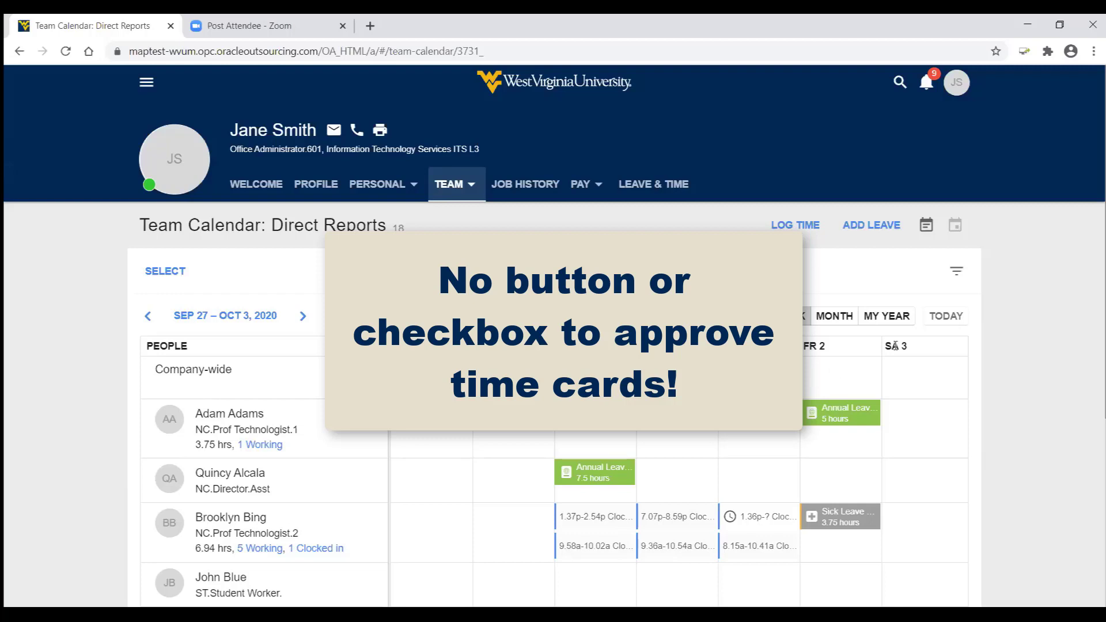
{"action": "scroll", "coordinate": [928, 387], "scroll_direction": "down", "scroll_amount": 5}
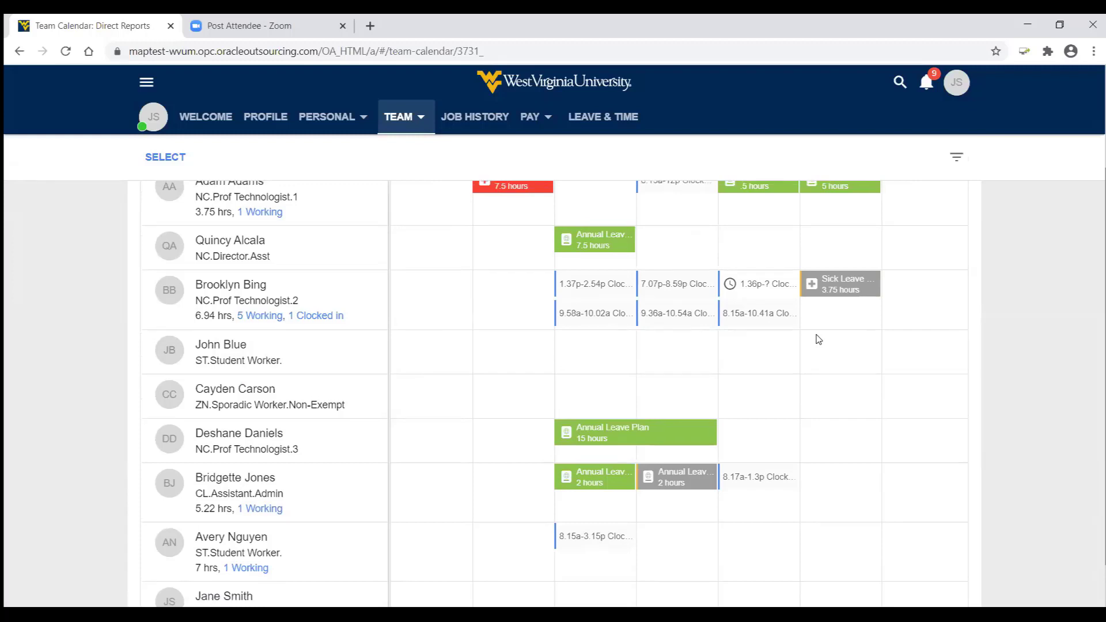
{"action": "scroll", "coordinate": [818, 339], "scroll_direction": "up", "scroll_amount": 5}
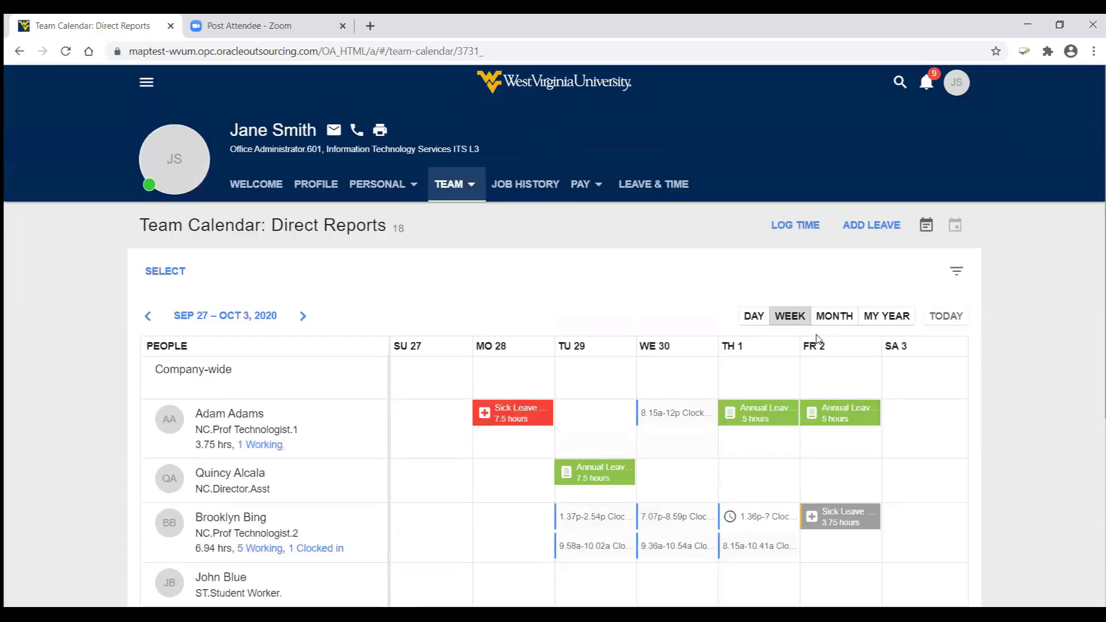
Review the calendar weeks Sep 20–26 and Sep 13–19, 2020, including an hours breakdown for Friday 18, and return to Sep 27 – Oct 3.
{"action": "left_click", "coordinate": [148, 318]}
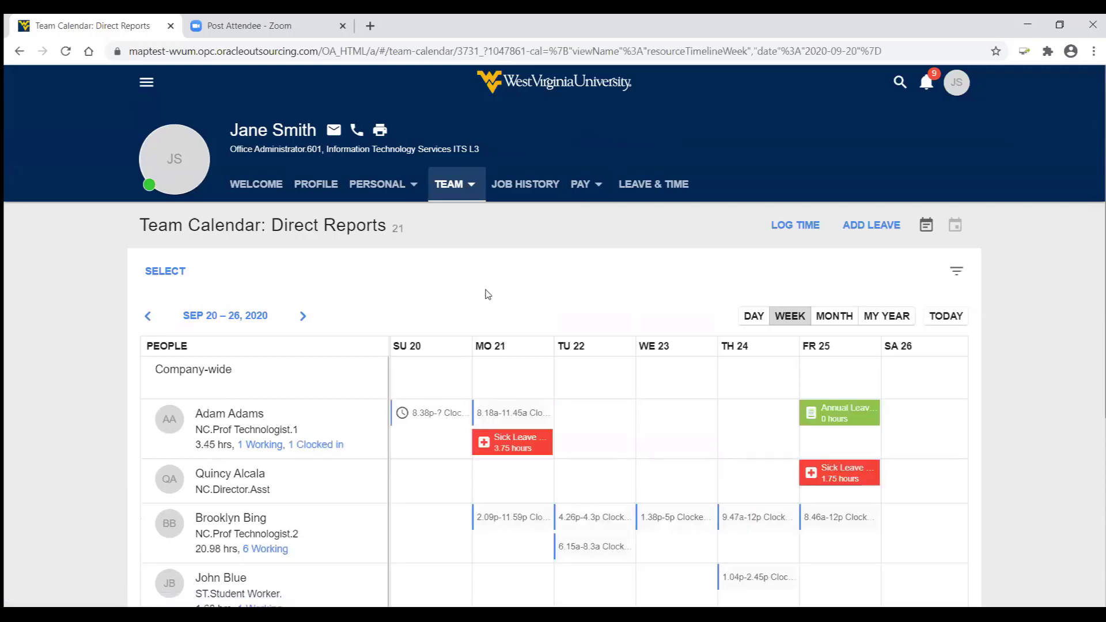
{"action": "left_click", "coordinate": [147, 316]}
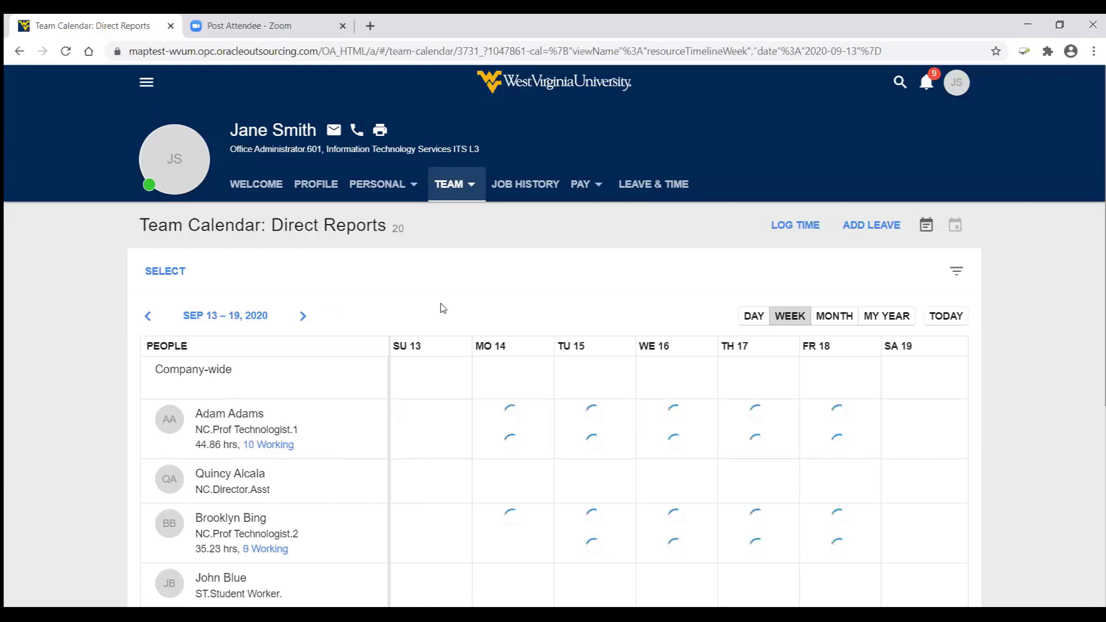
{"action": "mouse_move", "coordinate": [855, 422]}
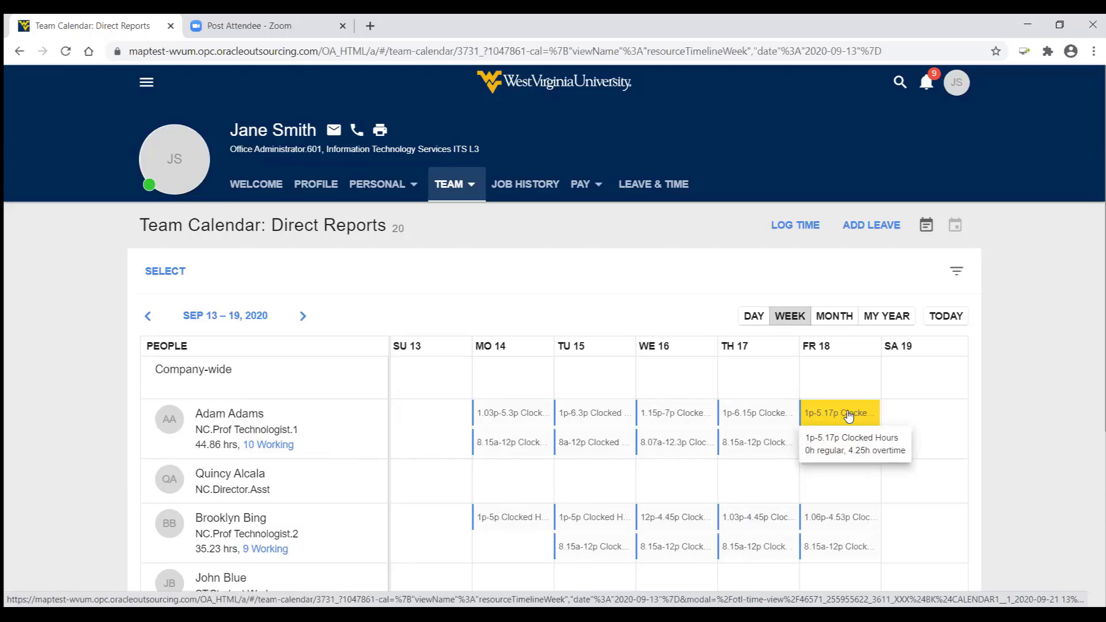
{"action": "left_click", "coordinate": [303, 316]}
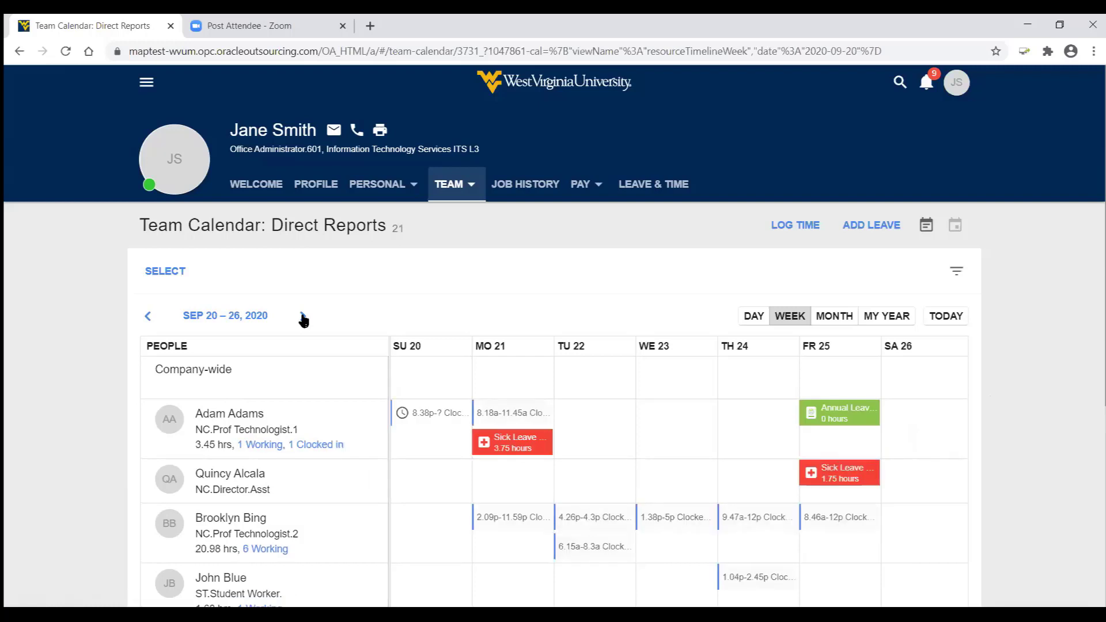
{"action": "left_click", "coordinate": [303, 316]}
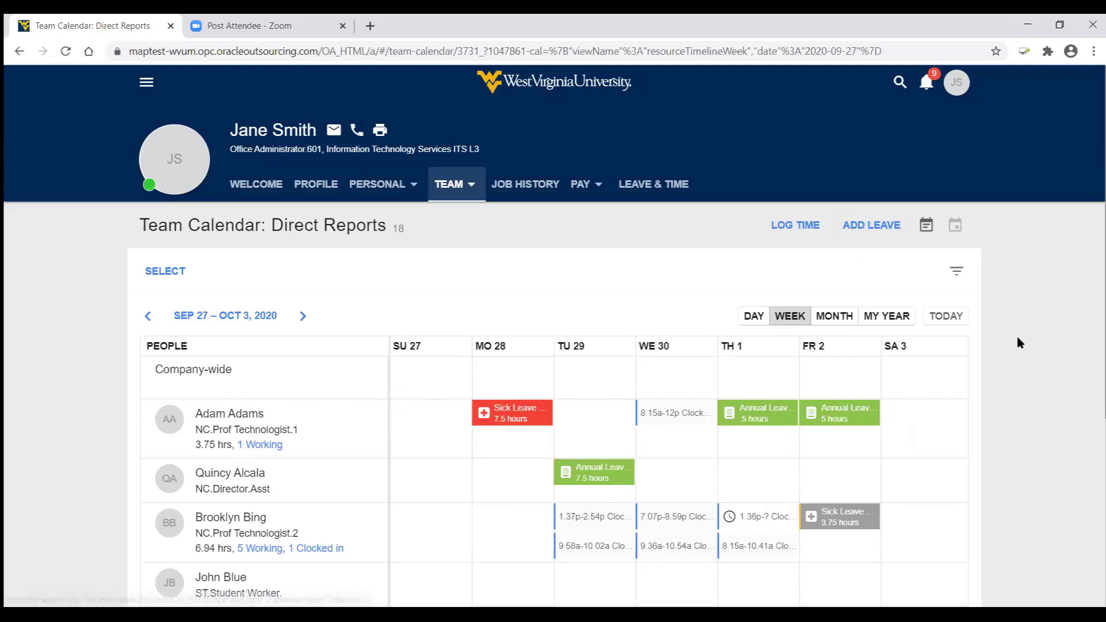
Check the regular and overtime breakdown of the first employee's clocked hours on Wednesday, September 30, and look over the remaining team entries.
{"action": "scroll", "coordinate": [1016, 342], "scroll_direction": "down", "scroll_amount": 4}
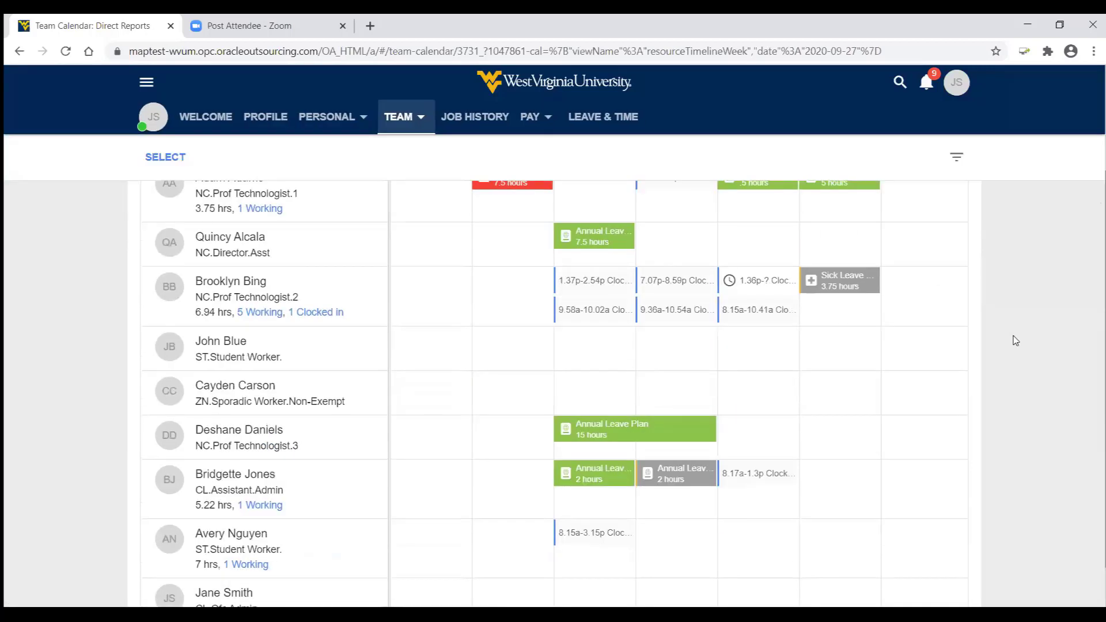
{"action": "scroll", "coordinate": [1012, 338], "scroll_direction": "up", "scroll_amount": 1}
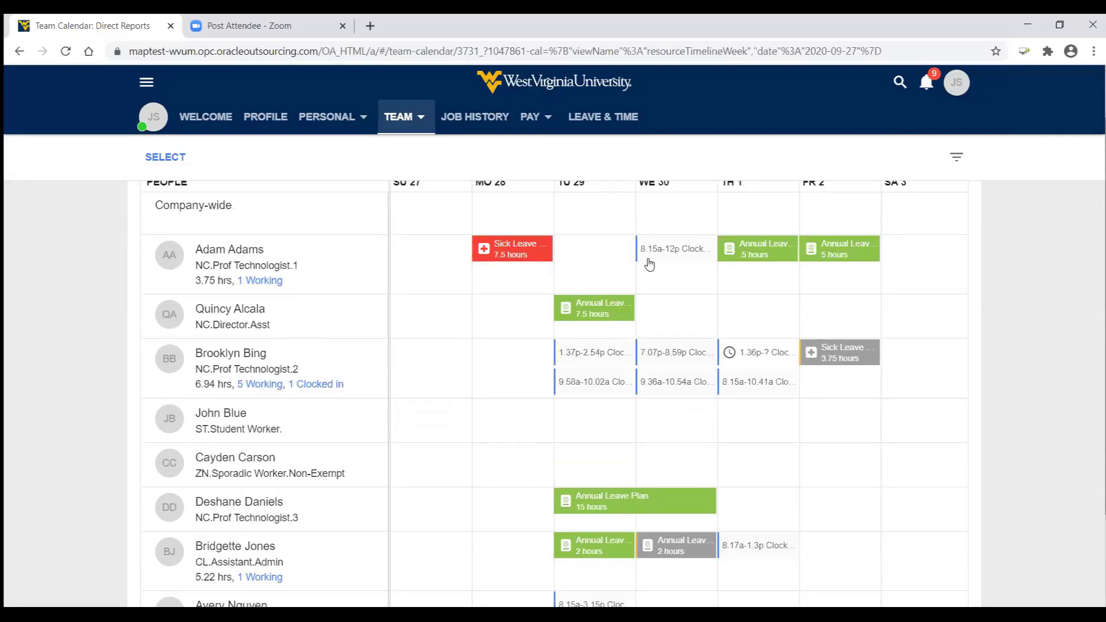
{"action": "mouse_move", "coordinate": [673, 254]}
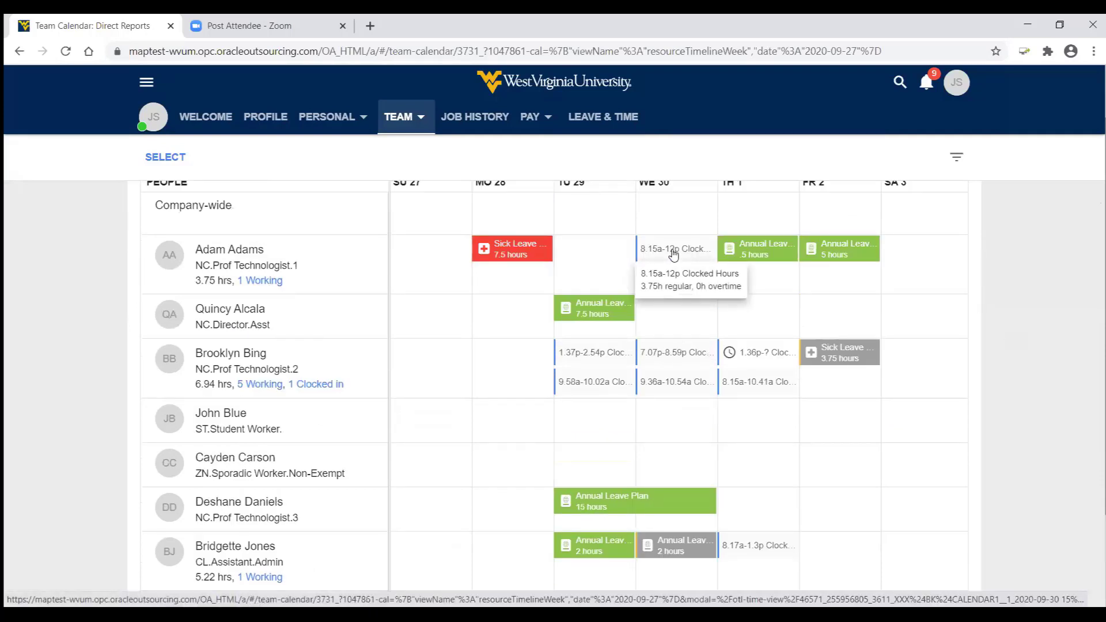
{"action": "scroll", "coordinate": [1030, 383], "scroll_direction": "up", "scroll_amount": 3}
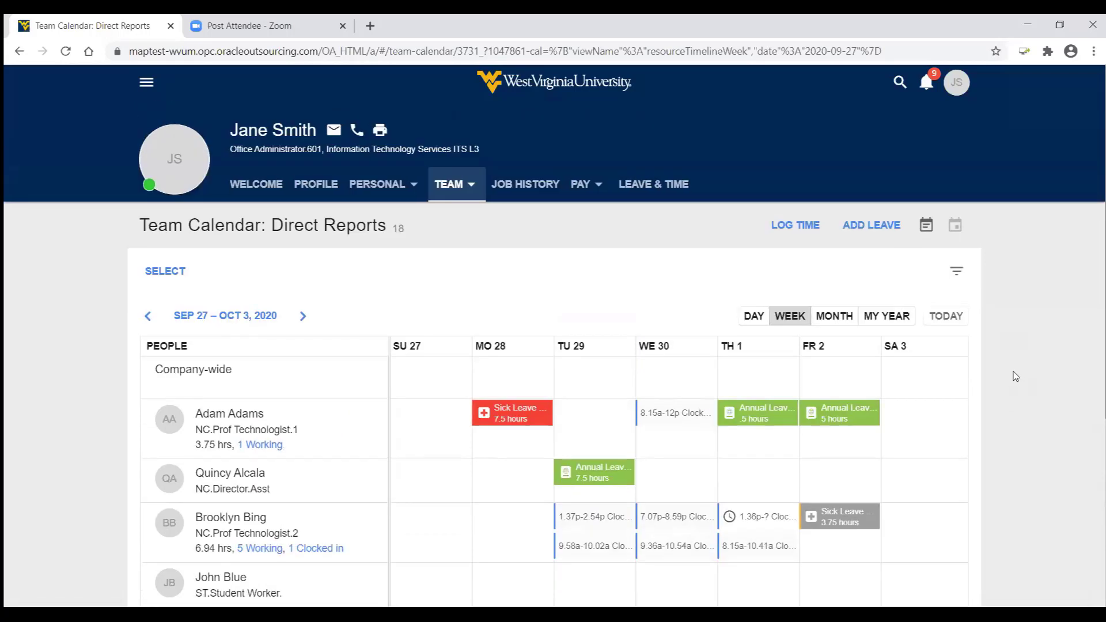
{"action": "scroll", "coordinate": [1015, 376], "scroll_direction": "down", "scroll_amount": 3}
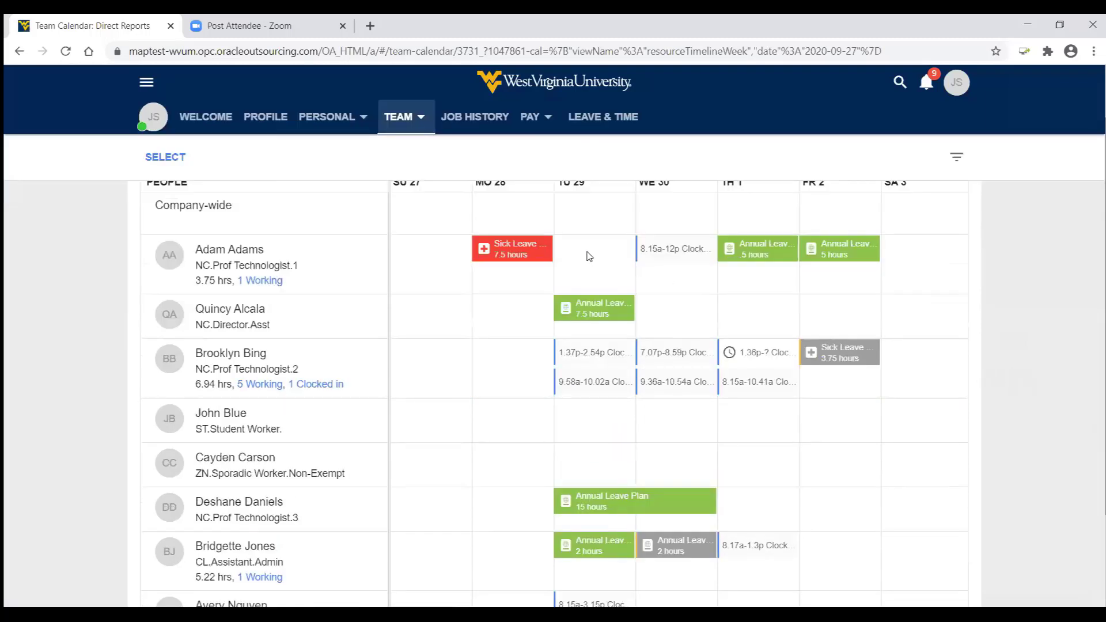
{"action": "scroll", "coordinate": [1014, 276], "scroll_direction": "up", "scroll_amount": 3}
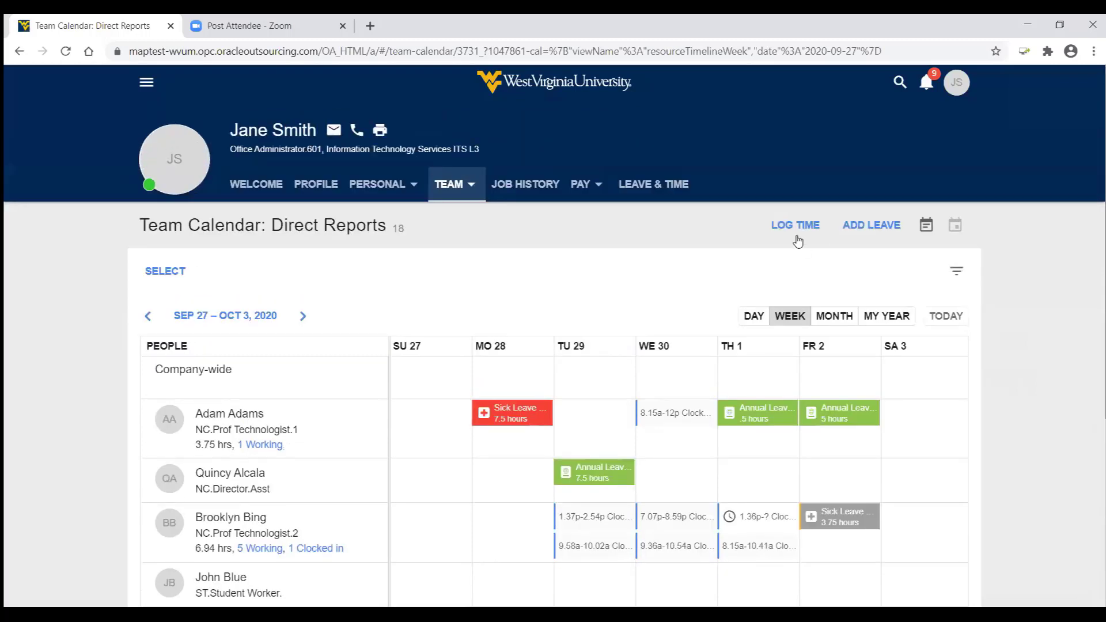
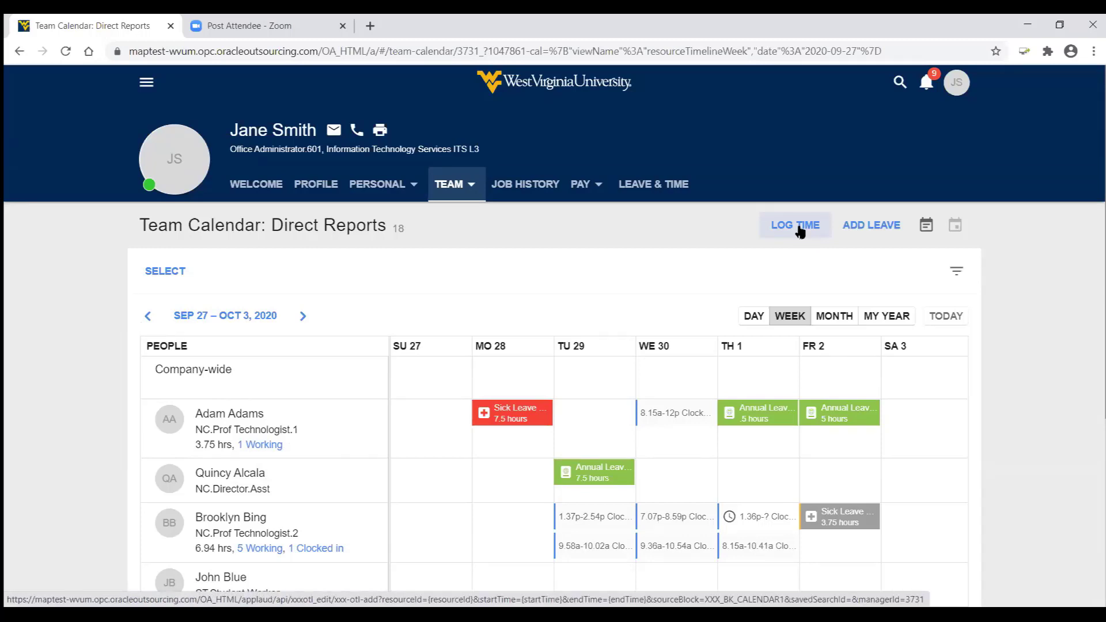
Start a clocked-hours time entry for the first listed employee on Tuesday, September 29, with a start time of 08:15 AM.
{"action": "left_click", "coordinate": [601, 413]}
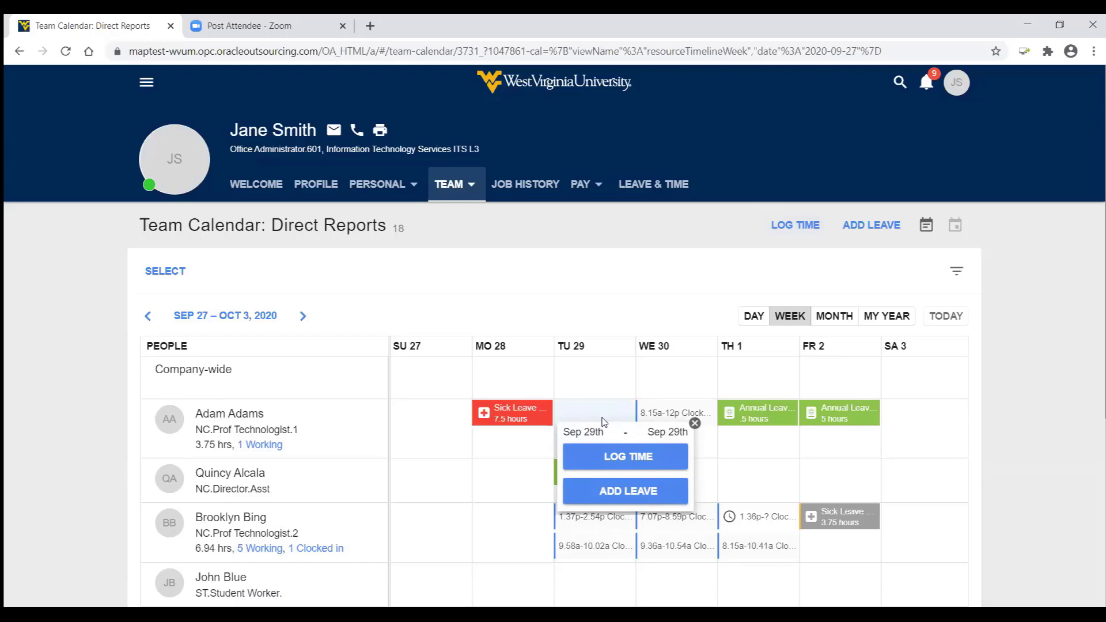
{"action": "left_click", "coordinate": [638, 459]}
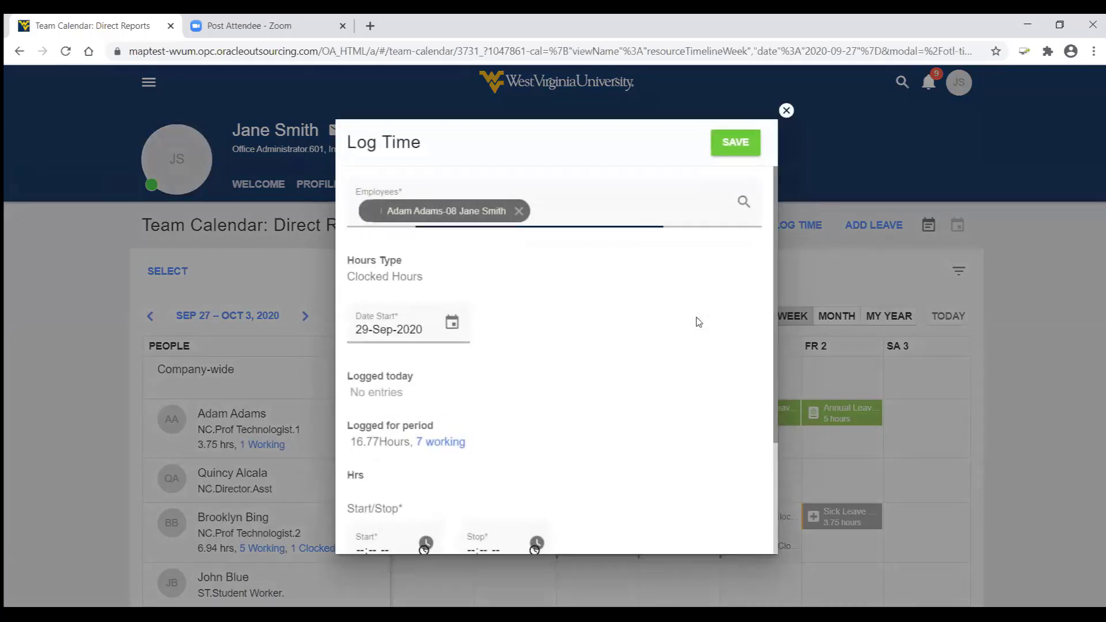
{"action": "scroll", "coordinate": [698, 322], "scroll_direction": "down", "scroll_amount": 1}
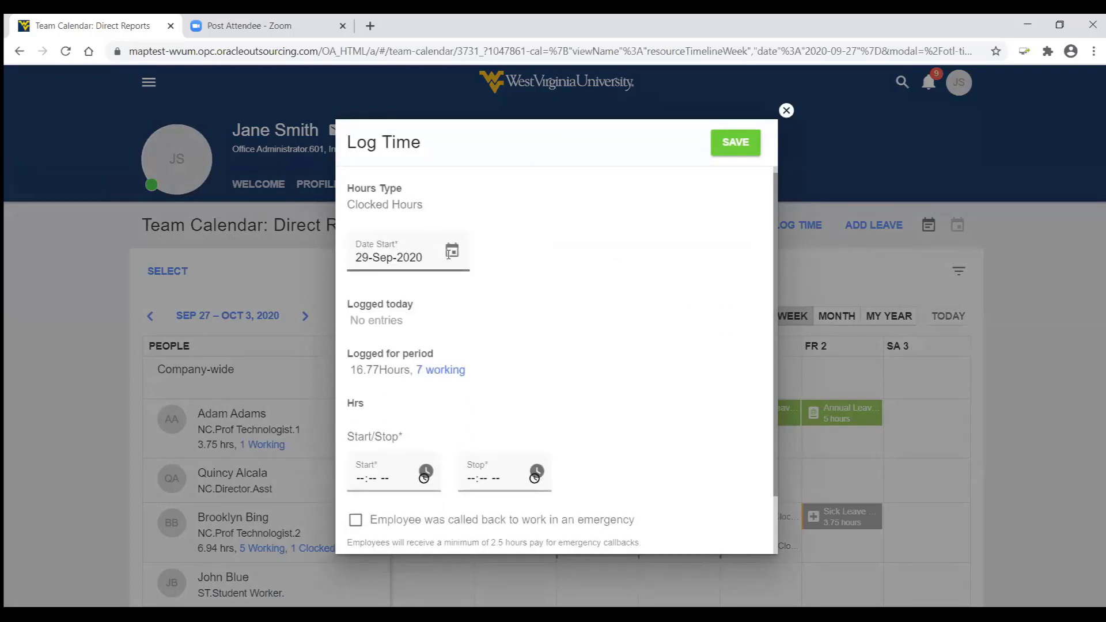
{"action": "left_click", "coordinate": [452, 250]}
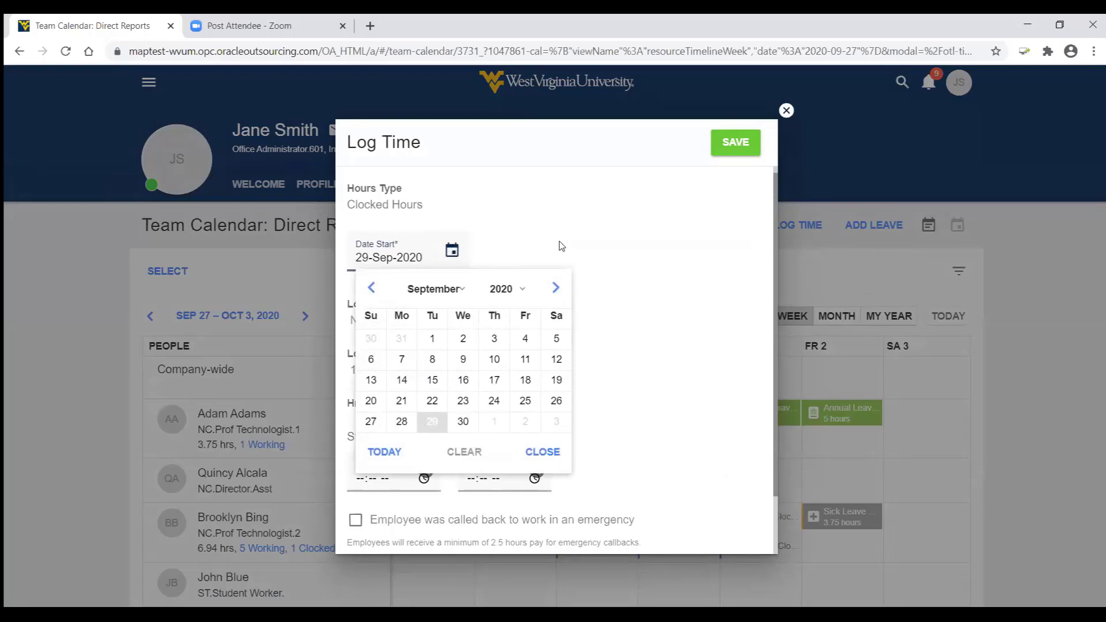
{"action": "left_click", "coordinate": [572, 246]}
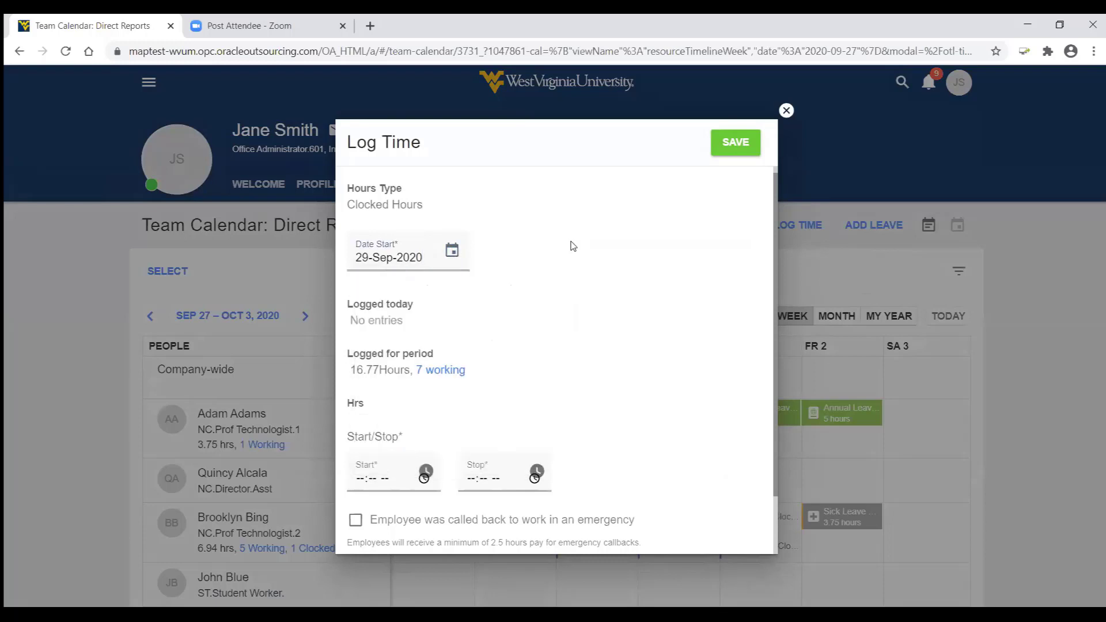
{"action": "scroll", "coordinate": [633, 298], "scroll_direction": "down", "scroll_amount": 1}
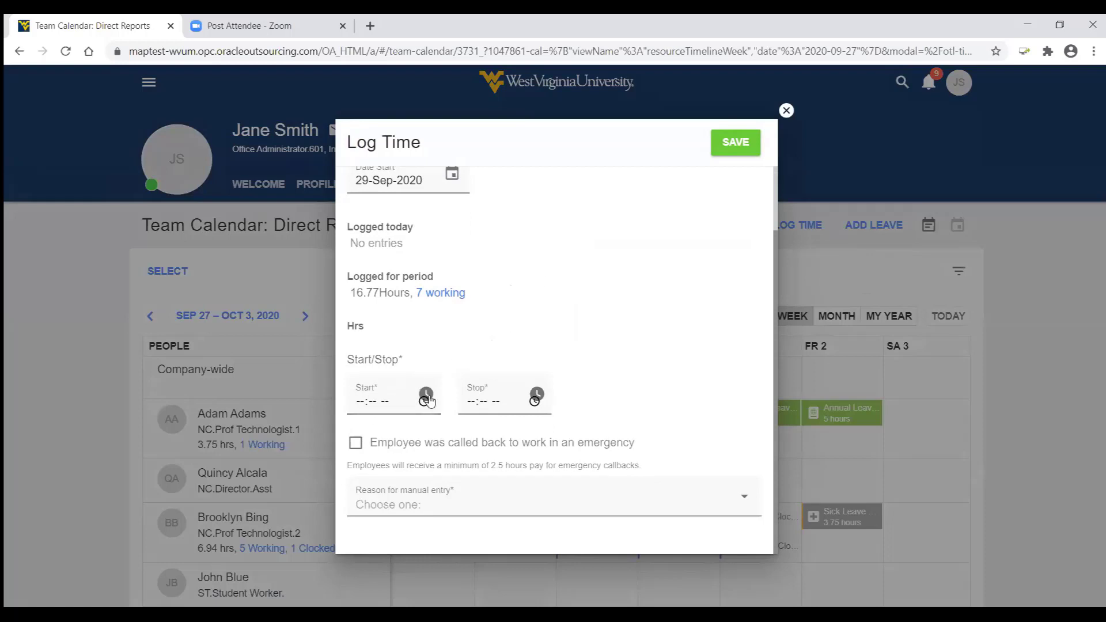
{"action": "left_click", "coordinate": [362, 402]}
{"action": "type", "text": "0815"}
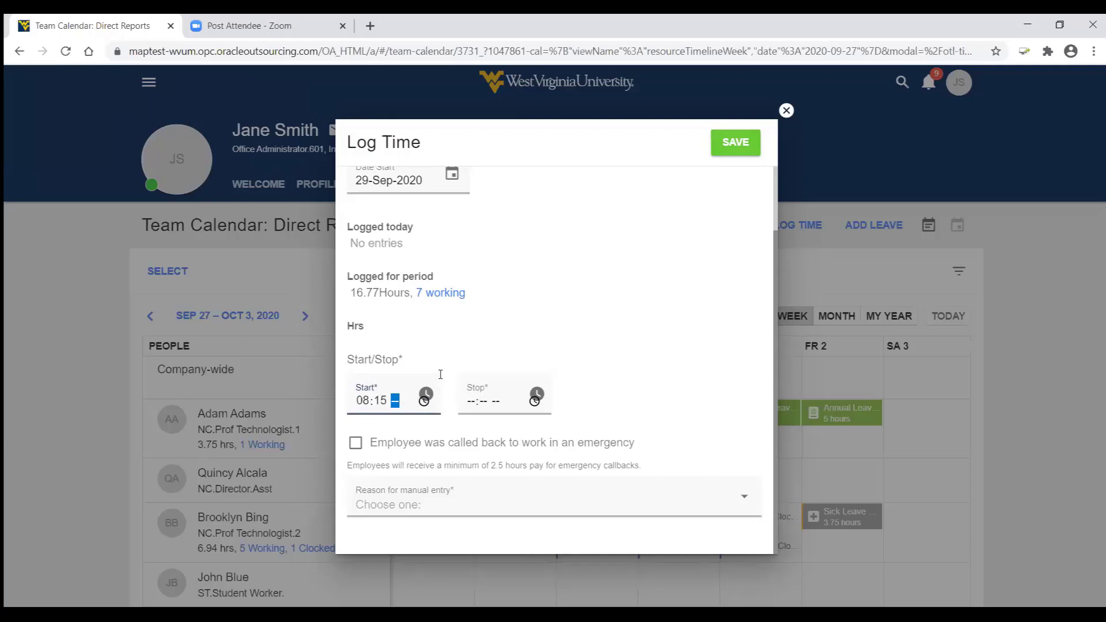
{"action": "type", "text": "a"}
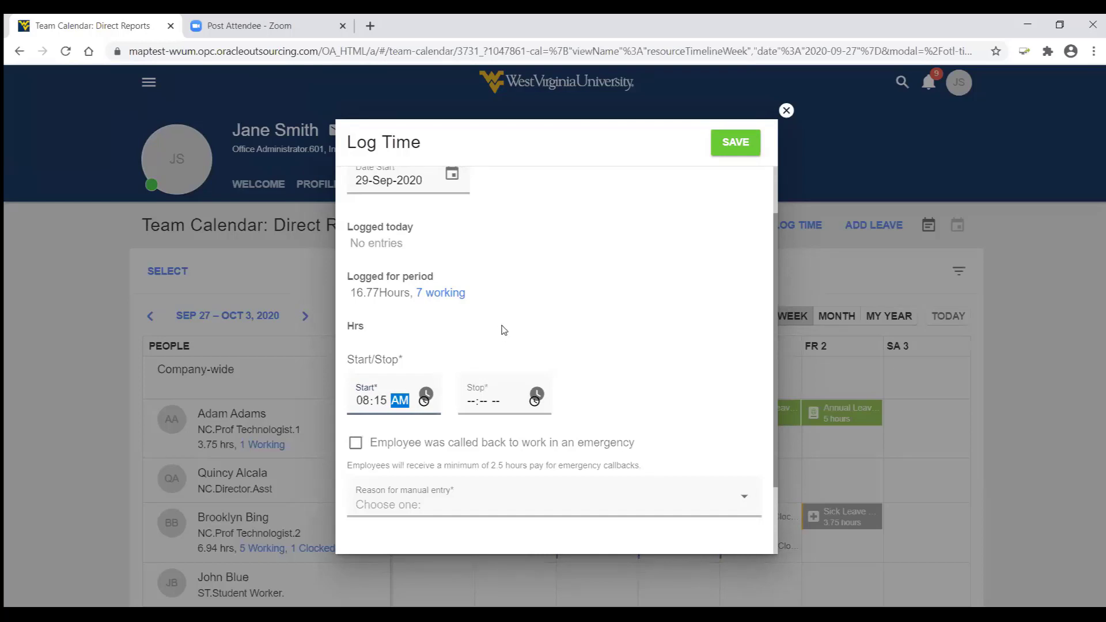
Set the new time entry's stop time to 01:00 PM.
{"action": "left_click", "coordinate": [471, 404]}
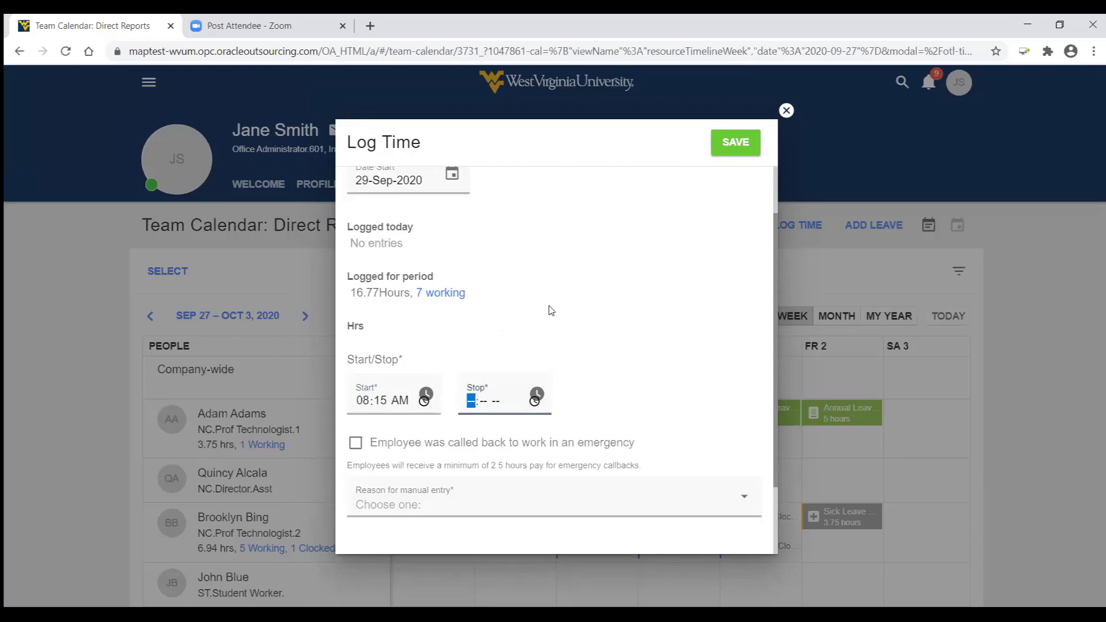
{"action": "type", "text": "1:-- --"}
{"action": "key", "text": "Tab"}
{"action": "left_click", "coordinate": [474, 402]}
{"action": "key", "text": "Tab"}
{"action": "type", "text": "00p"}
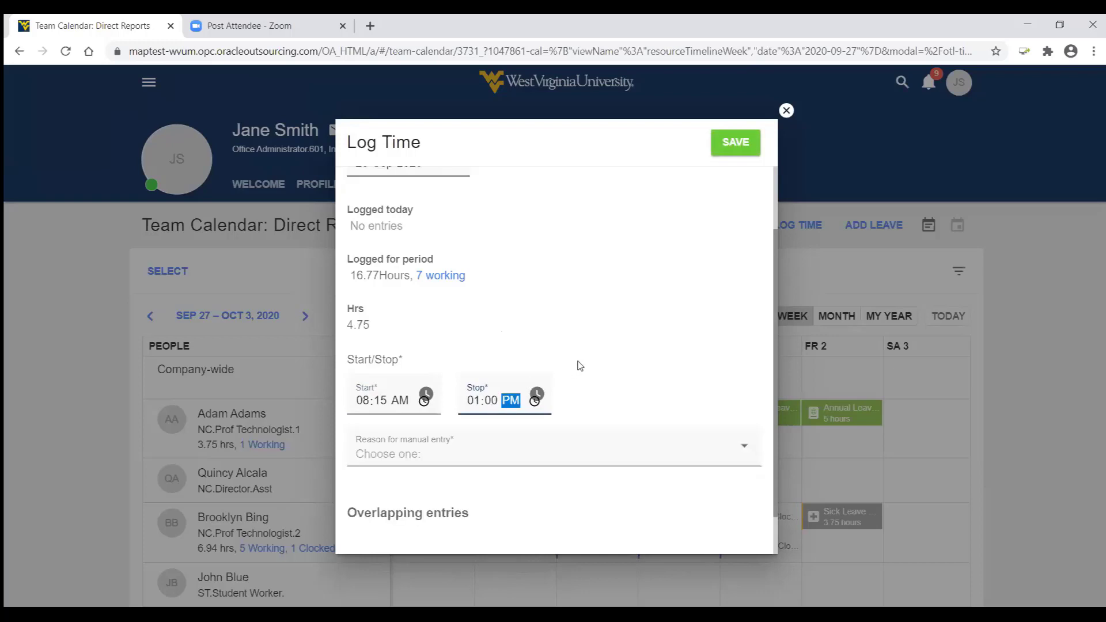
Try to re-enter the 1 PM stop time with the pop-up time picker.
{"action": "left_click", "coordinate": [537, 395]}
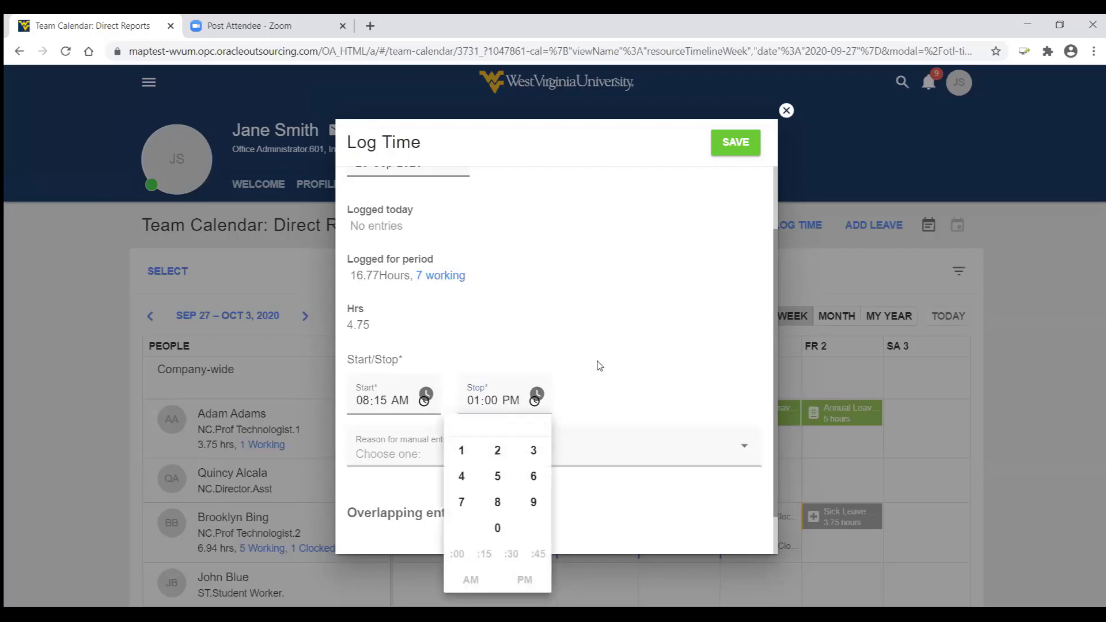
{"action": "scroll", "coordinate": [599, 366], "scroll_direction": "down", "scroll_amount": 1}
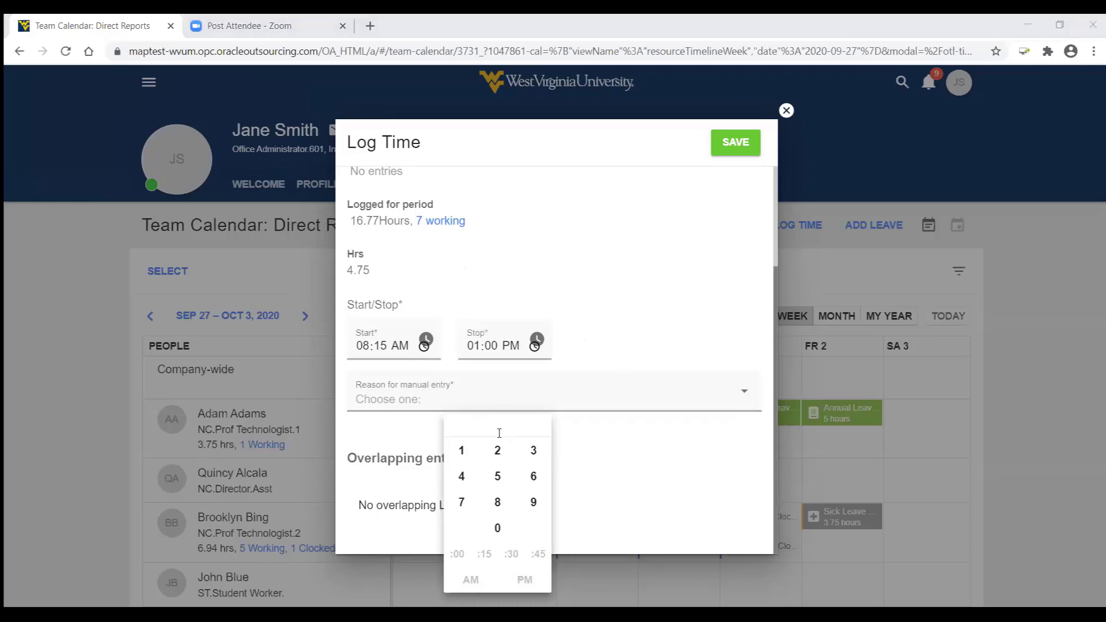
{"action": "left_click", "coordinate": [467, 452]}
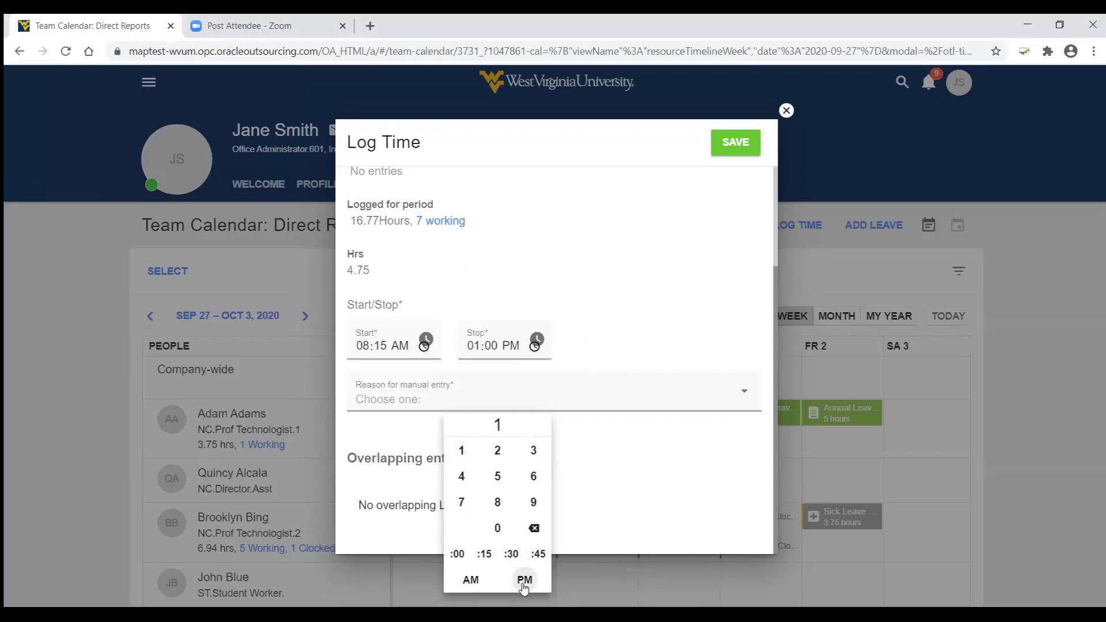
{"action": "left_click", "coordinate": [579, 284]}
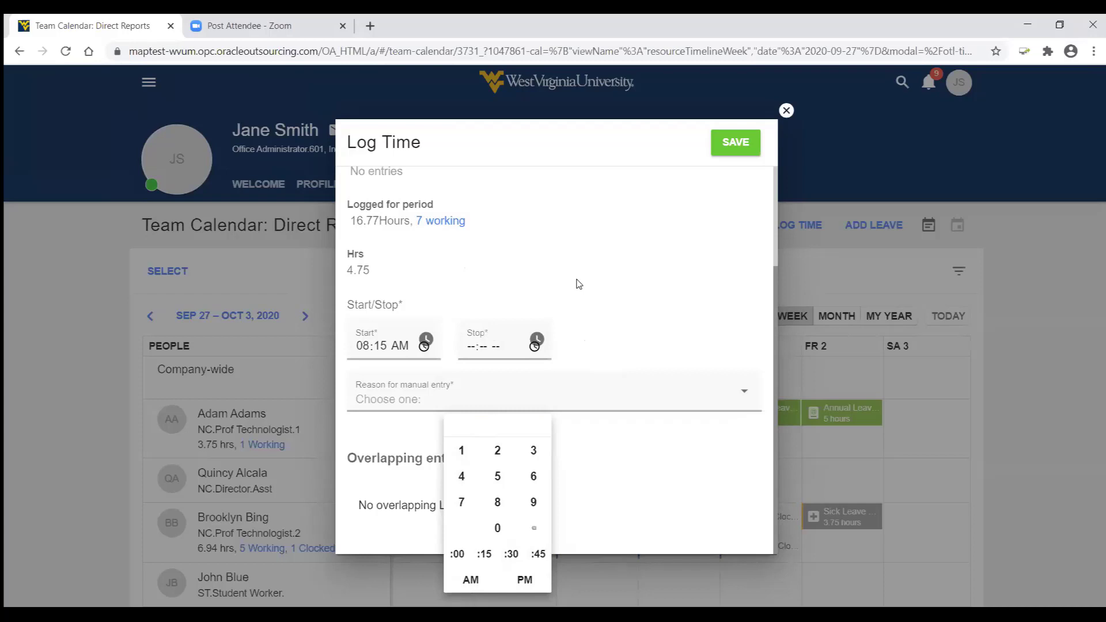
Set the stop time to 11:47 AM, give "Clock not available" as the manual entry reason, and save the time entry.
{"action": "left_click", "coordinate": [475, 358]}
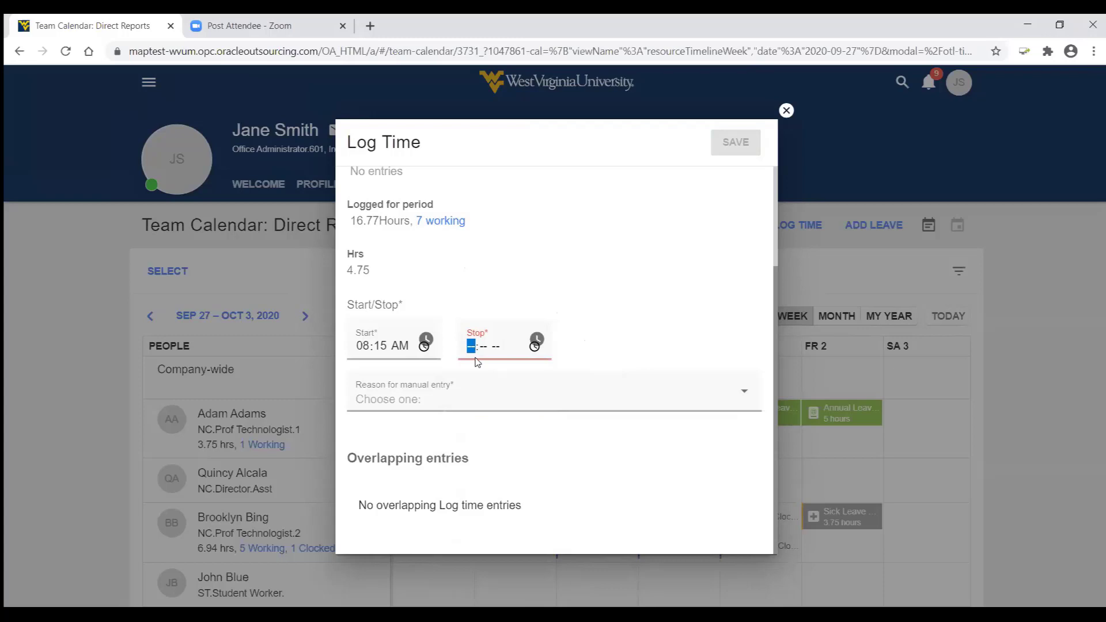
{"action": "type", "text": "11:47a"}
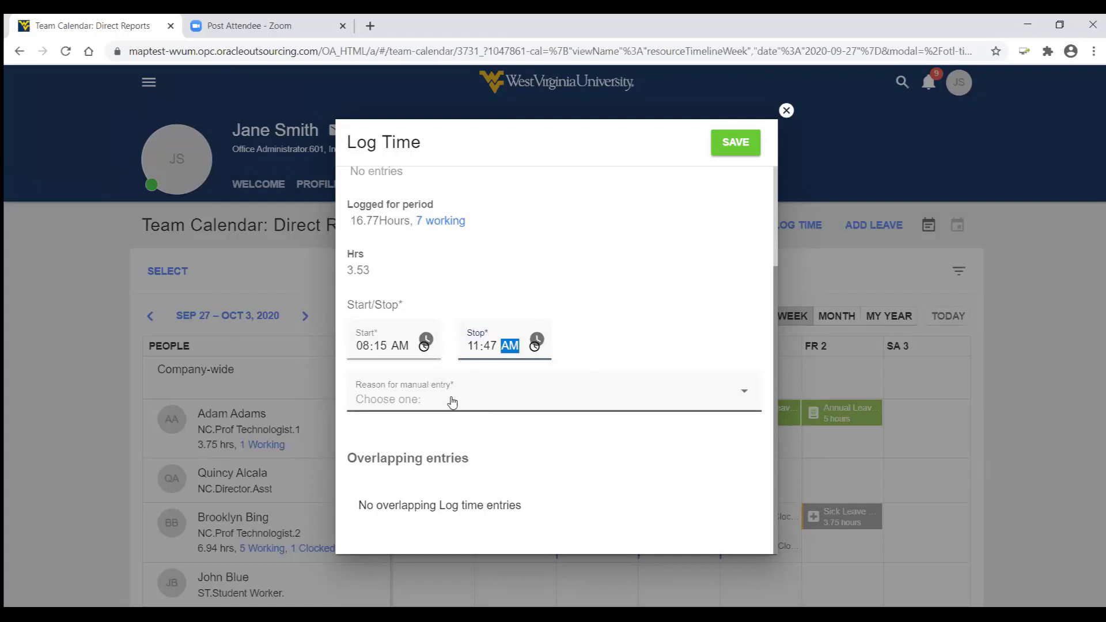
{"action": "left_click", "coordinate": [740, 396]}
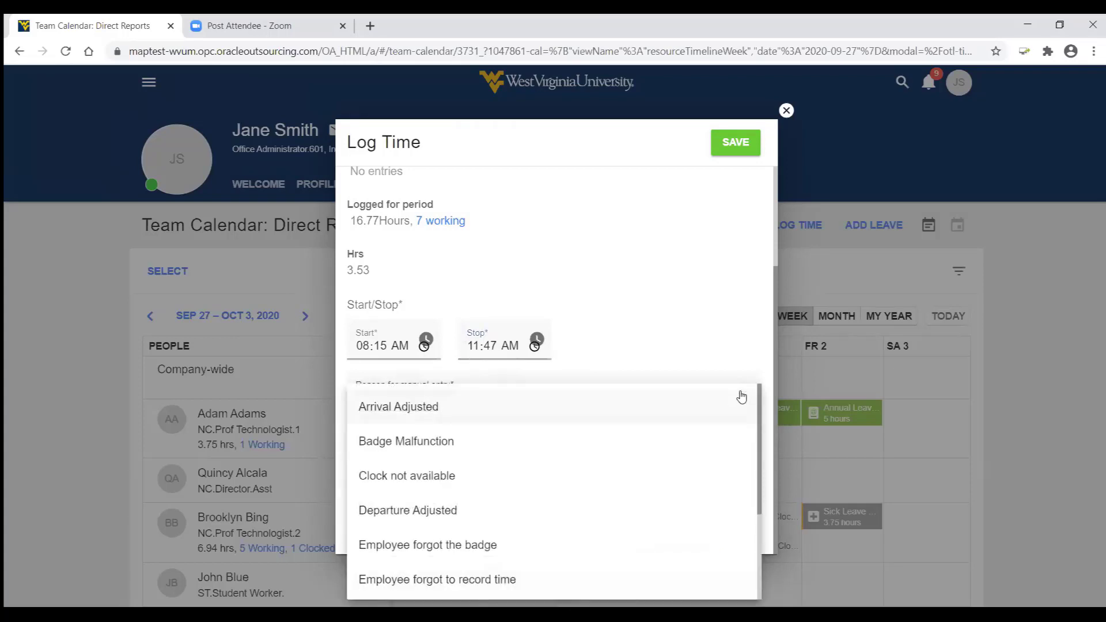
{"action": "left_click_drag", "start_coordinate": [758, 421], "coordinate": [766, 523]}
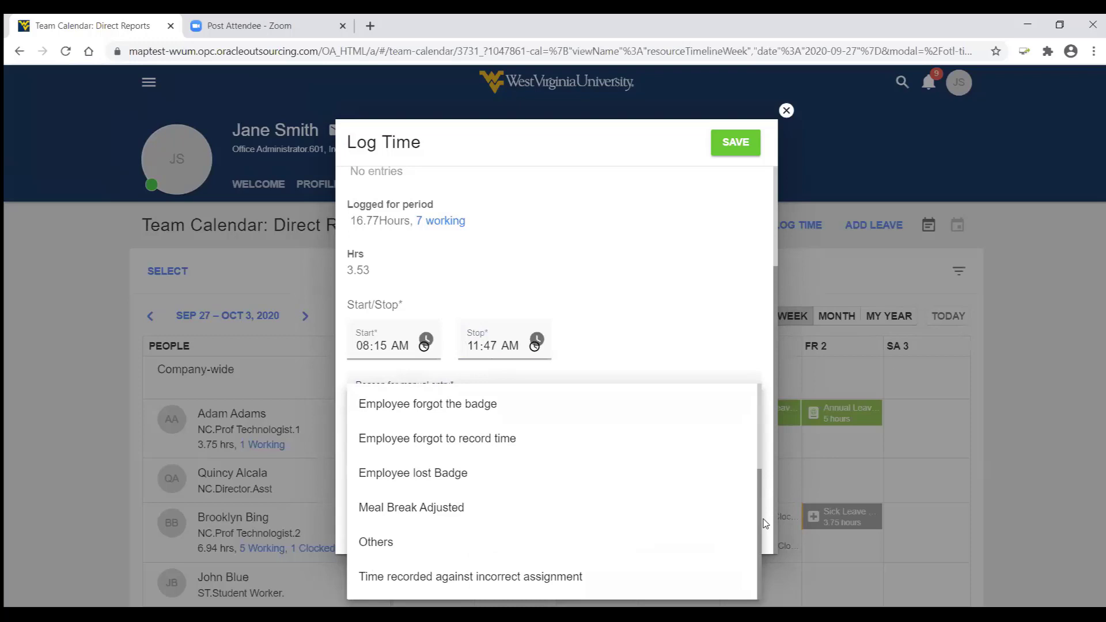
{"action": "left_click_drag", "start_coordinate": [763, 521], "coordinate": [750, 429]}
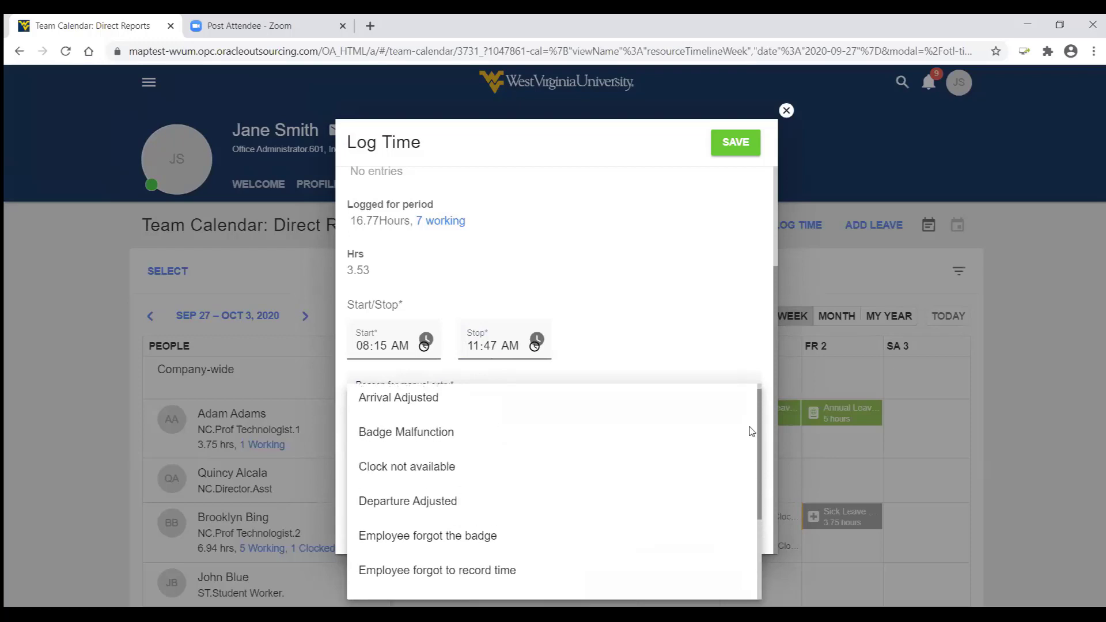
{"action": "left_click", "coordinate": [467, 476]}
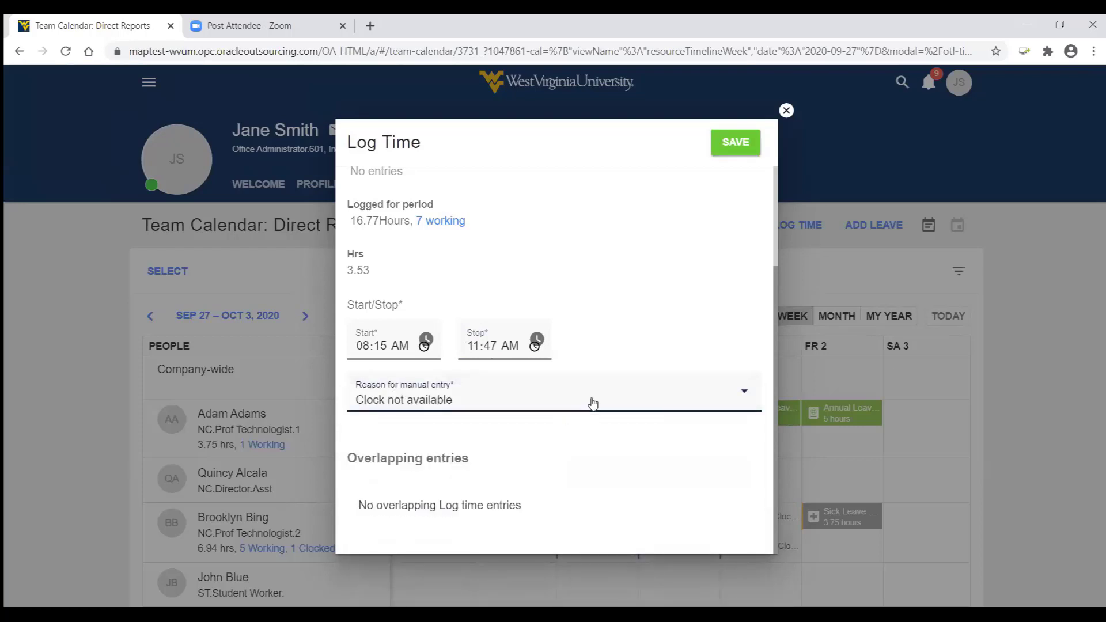
{"action": "left_click", "coordinate": [734, 143]}
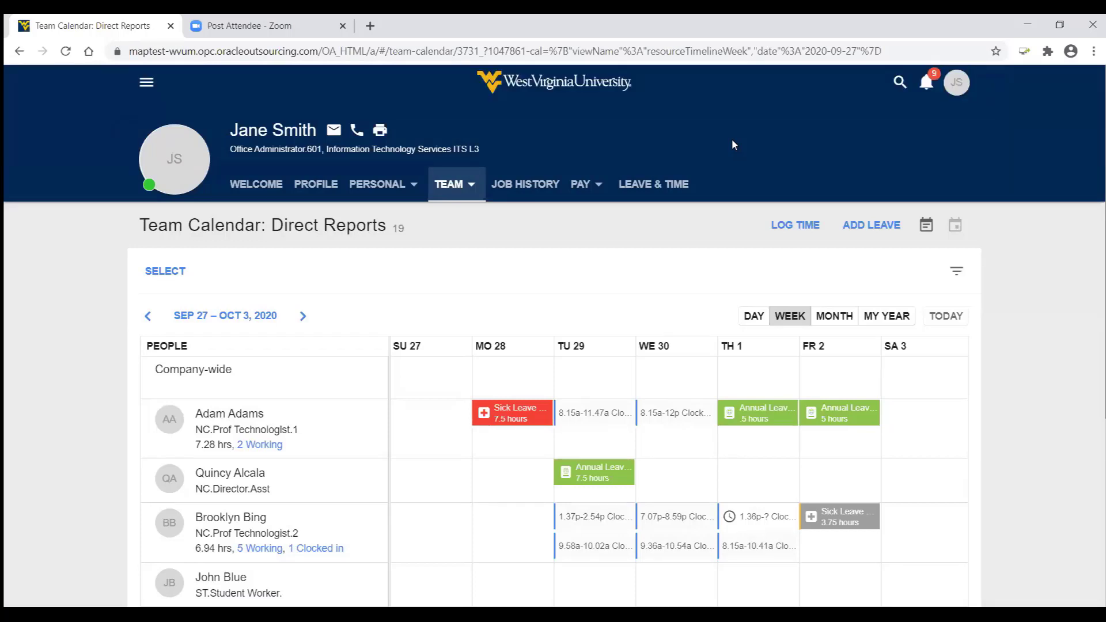
Edit the first employee's September 29 time entry and set its stop time to 12:15 PM.
{"action": "left_click", "coordinate": [602, 416]}
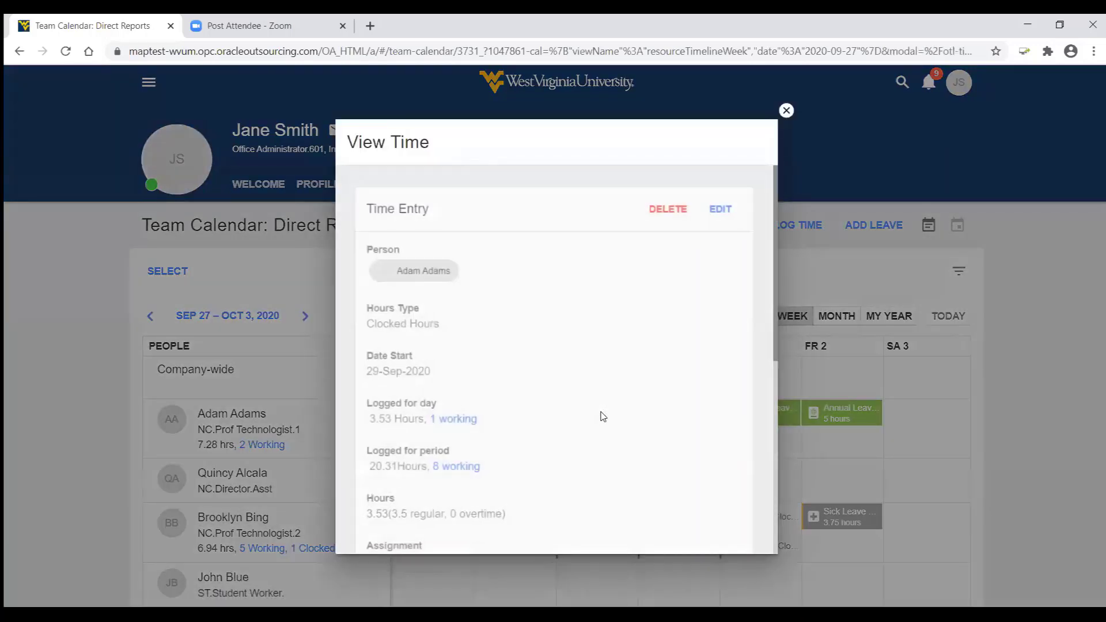
{"action": "left_click", "coordinate": [725, 206]}
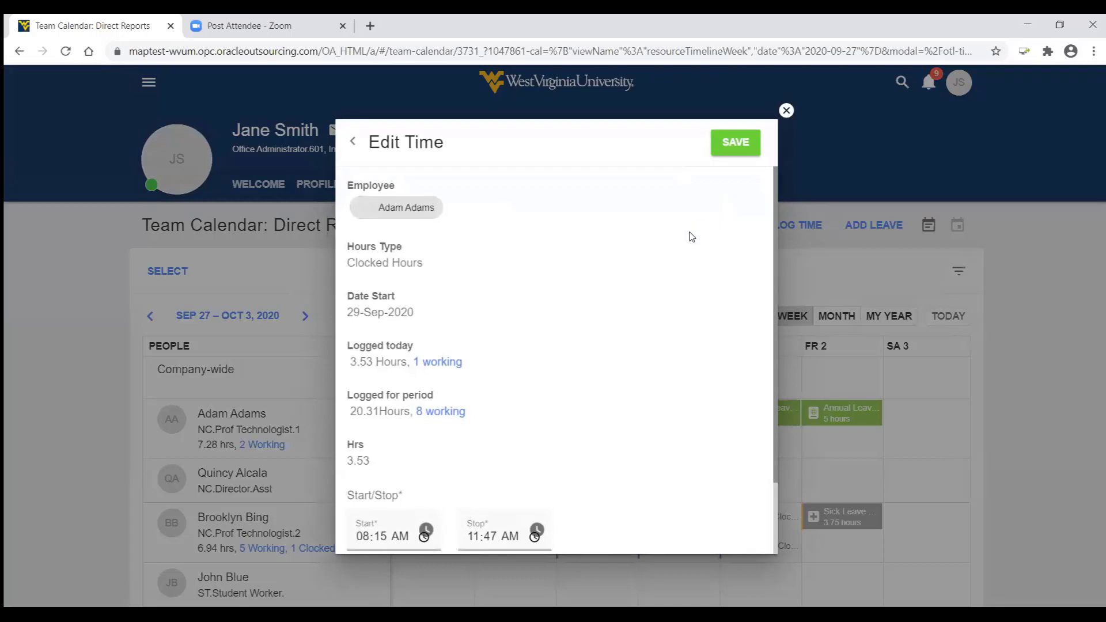
{"action": "scroll", "coordinate": [690, 240], "scroll_direction": "down", "scroll_amount": 2}
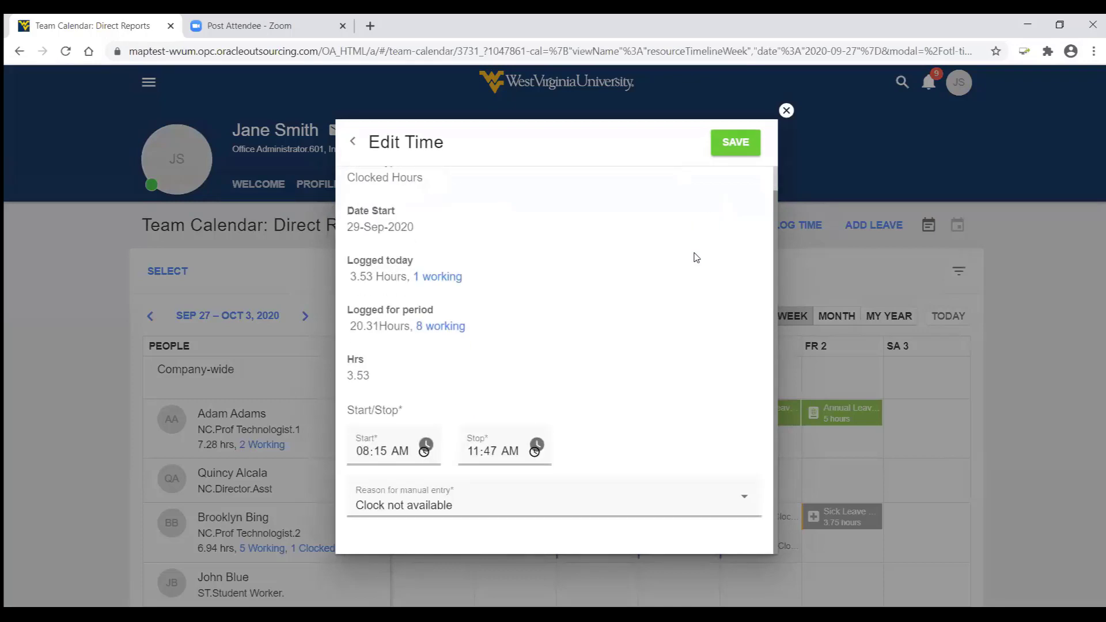
{"action": "left_click", "coordinate": [537, 447]}
{"action": "left_click", "coordinate": [461, 293]}
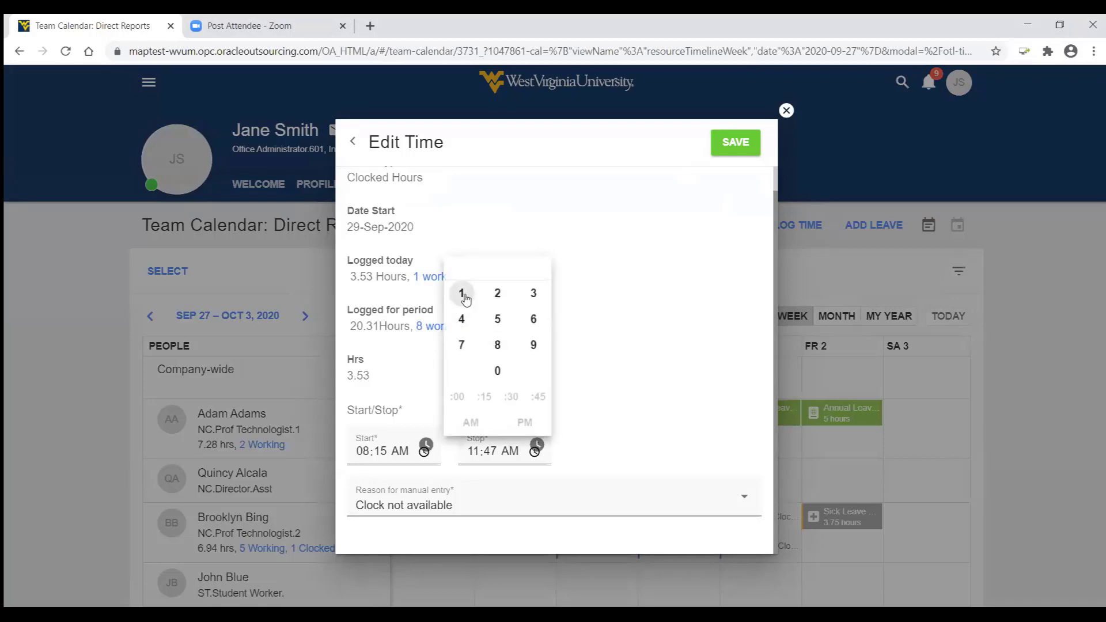
{"action": "left_click", "coordinate": [497, 294]}
{"action": "left_click", "coordinate": [484, 397]}
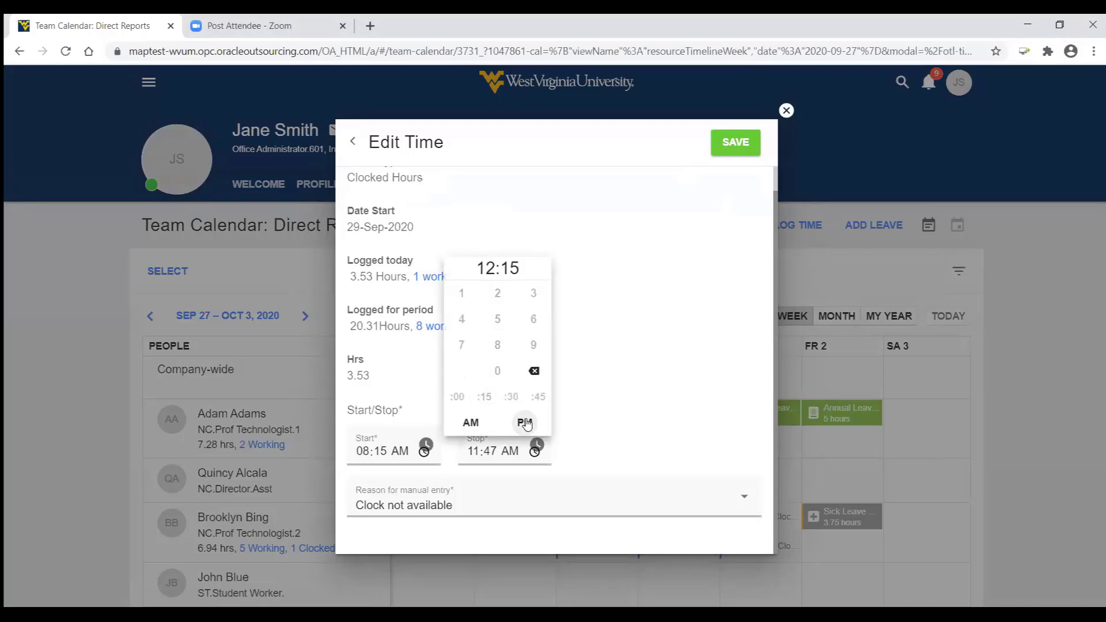
{"action": "left_click", "coordinate": [525, 424]}
Set the edited entry's manual entry reason to "Departure Adjusted" and save it.
{"action": "scroll", "coordinate": [643, 386], "scroll_direction": "down", "scroll_amount": 2}
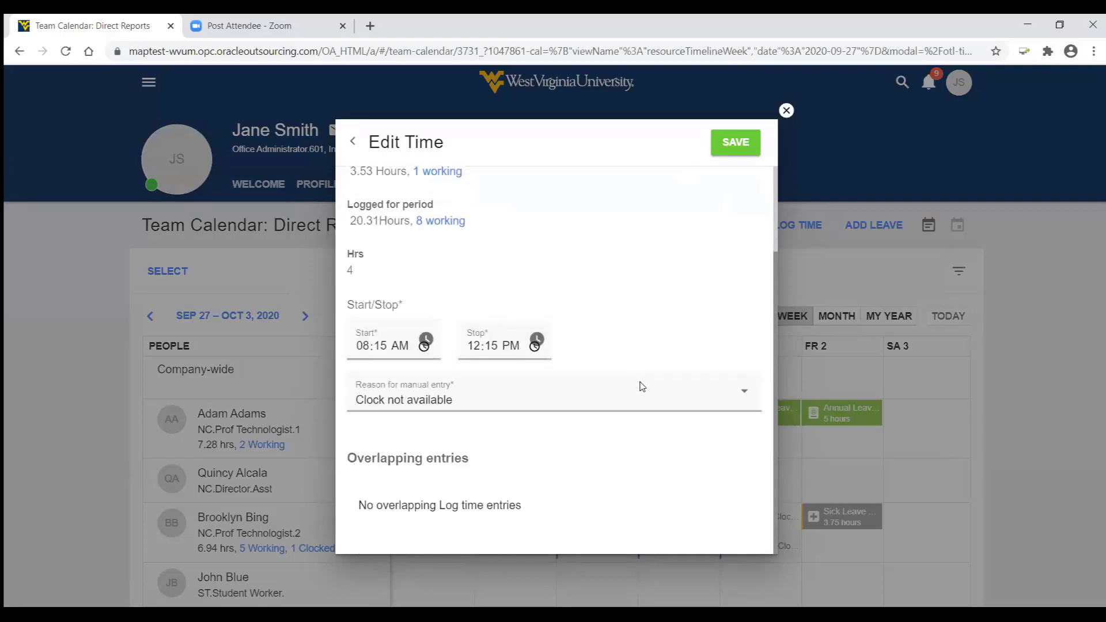
{"action": "left_click", "coordinate": [740, 398]}
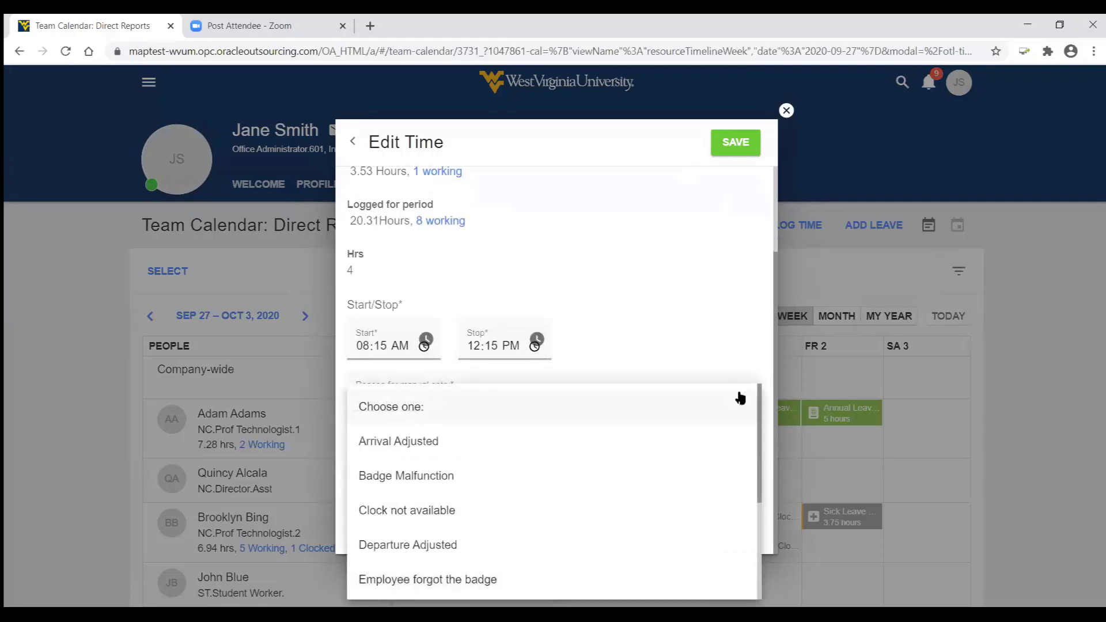
{"action": "left_click", "coordinate": [465, 552]}
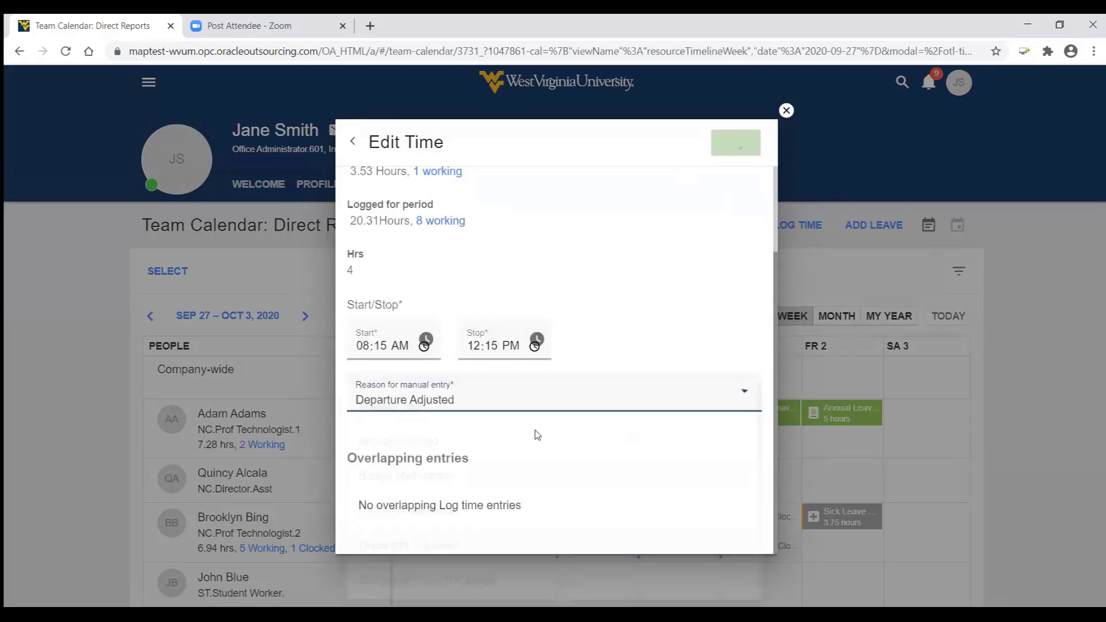
{"action": "scroll", "coordinate": [628, 309], "scroll_direction": "up", "scroll_amount": 4}
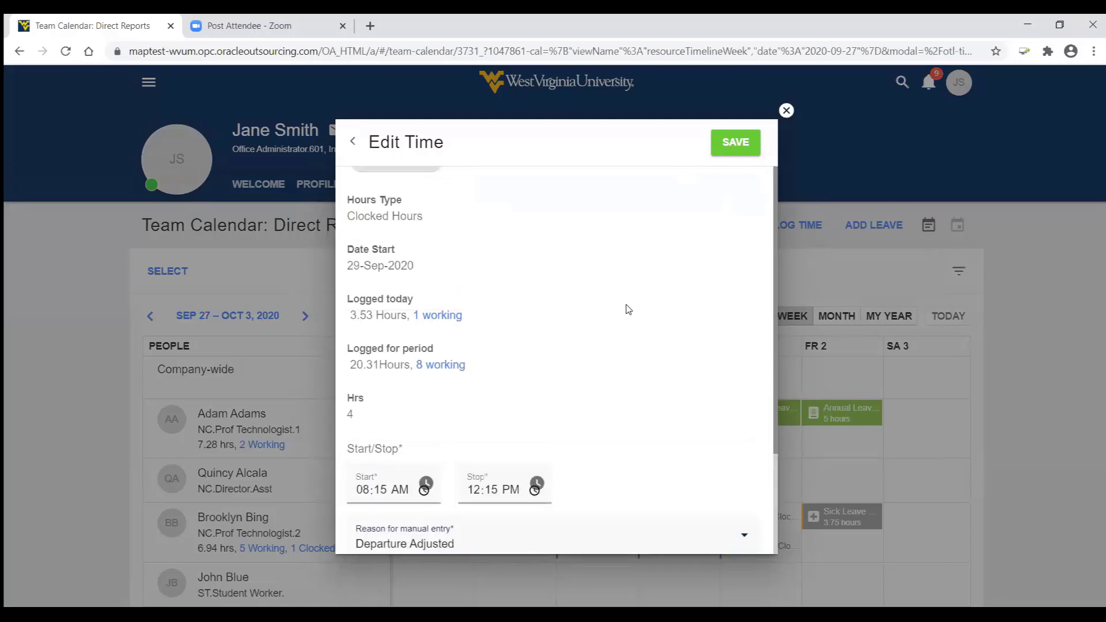
{"action": "left_click", "coordinate": [728, 151]}
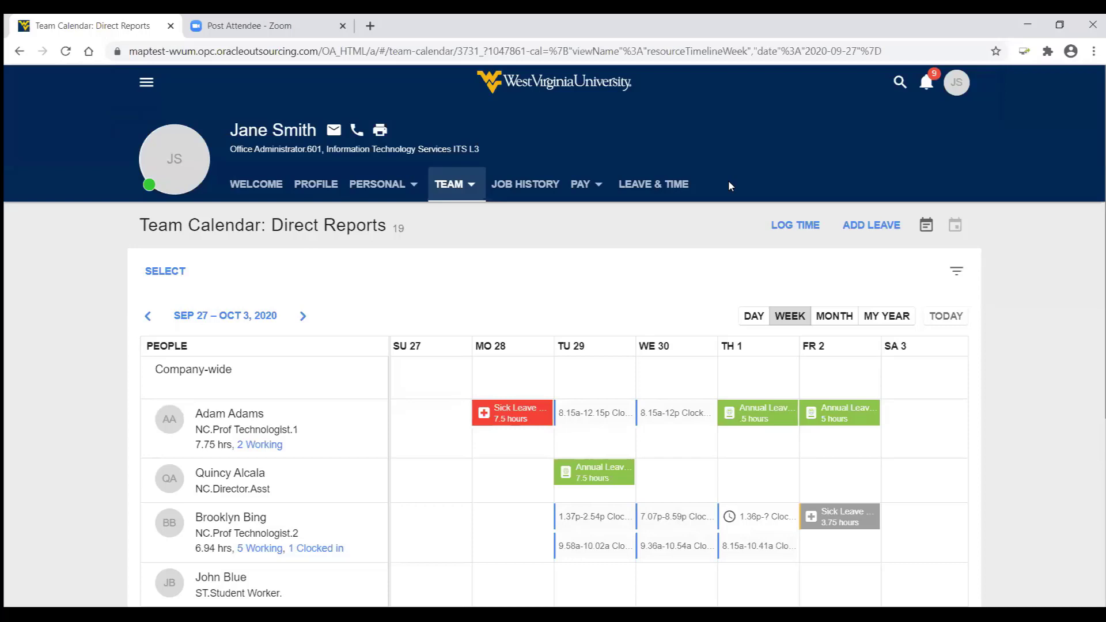
Start a leave request from the team calendar and select the second listed employee by searching for the first name.
{"action": "left_click", "coordinate": [874, 226]}
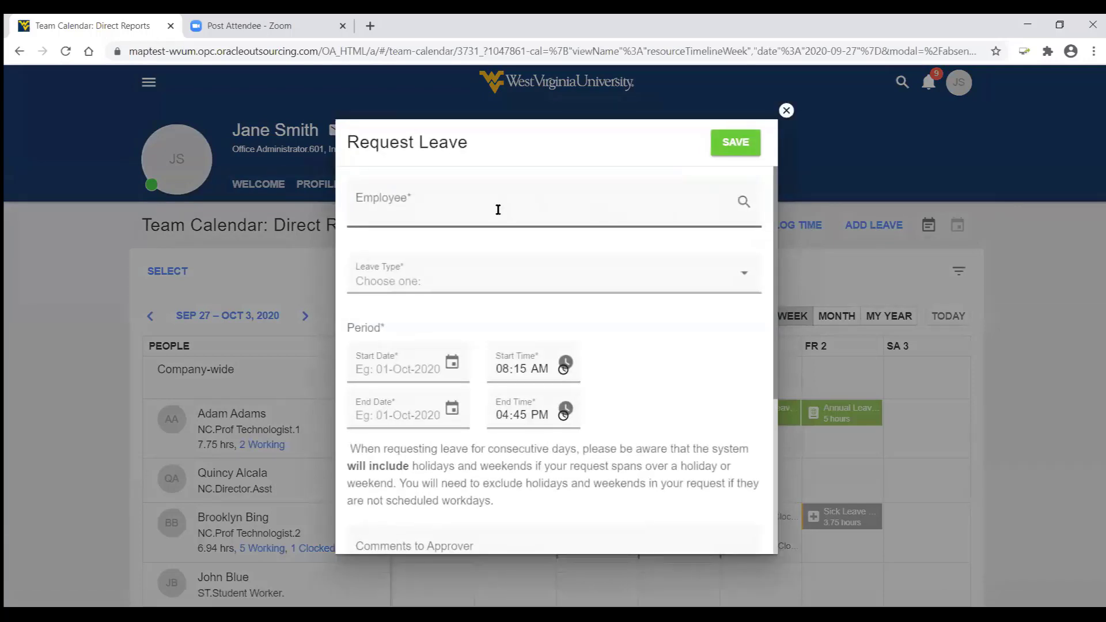
{"action": "left_click", "coordinate": [498, 209]}
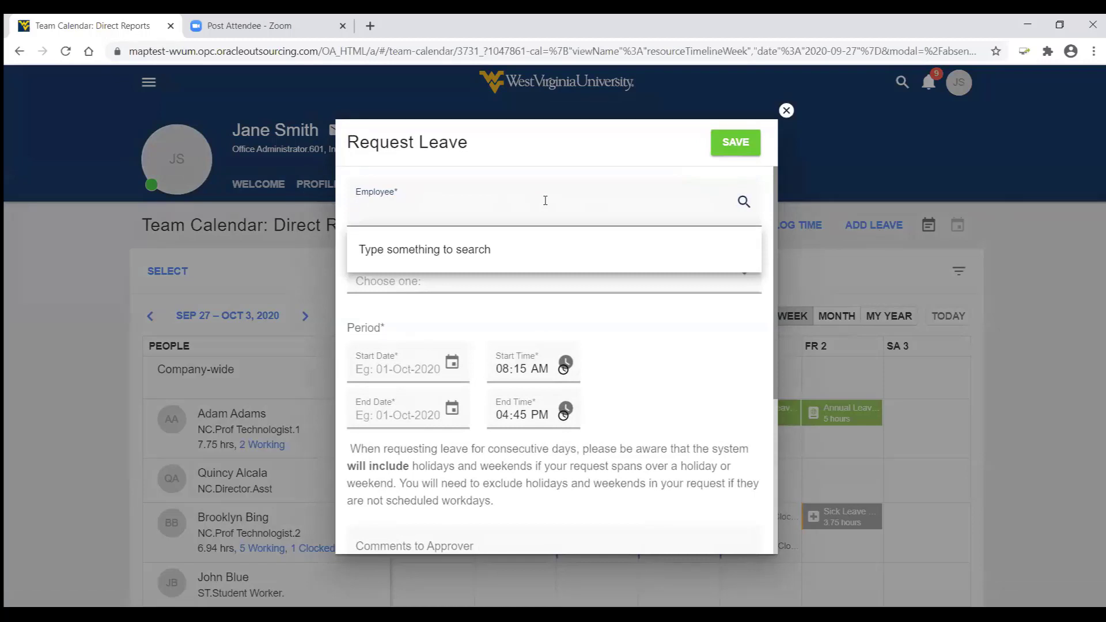
{"action": "type", "text": "Qui"}
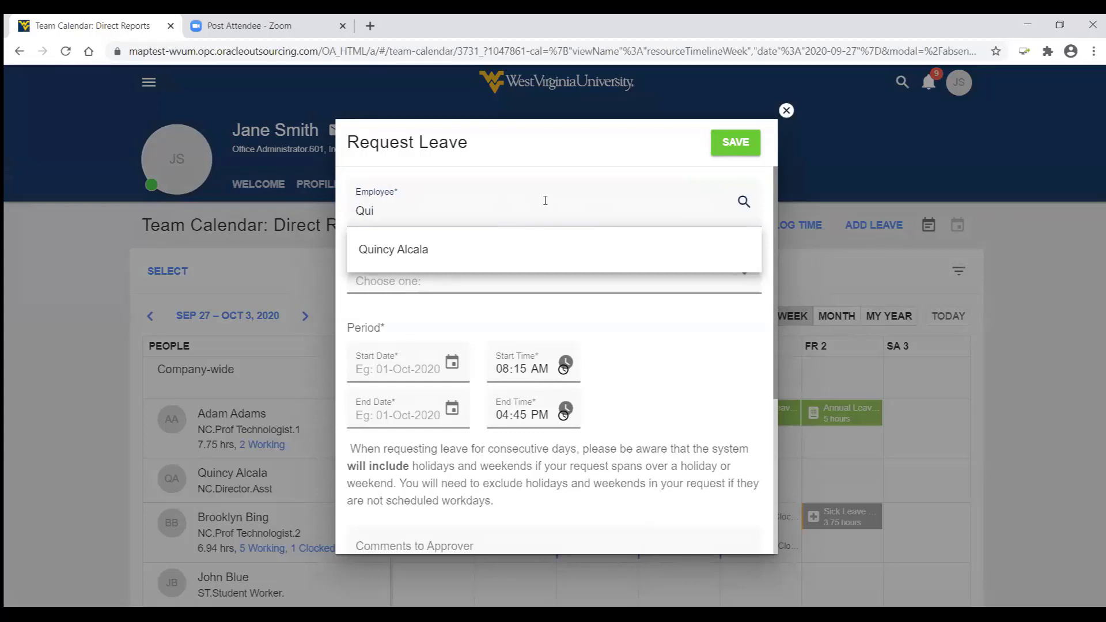
{"action": "left_click", "coordinate": [422, 254]}
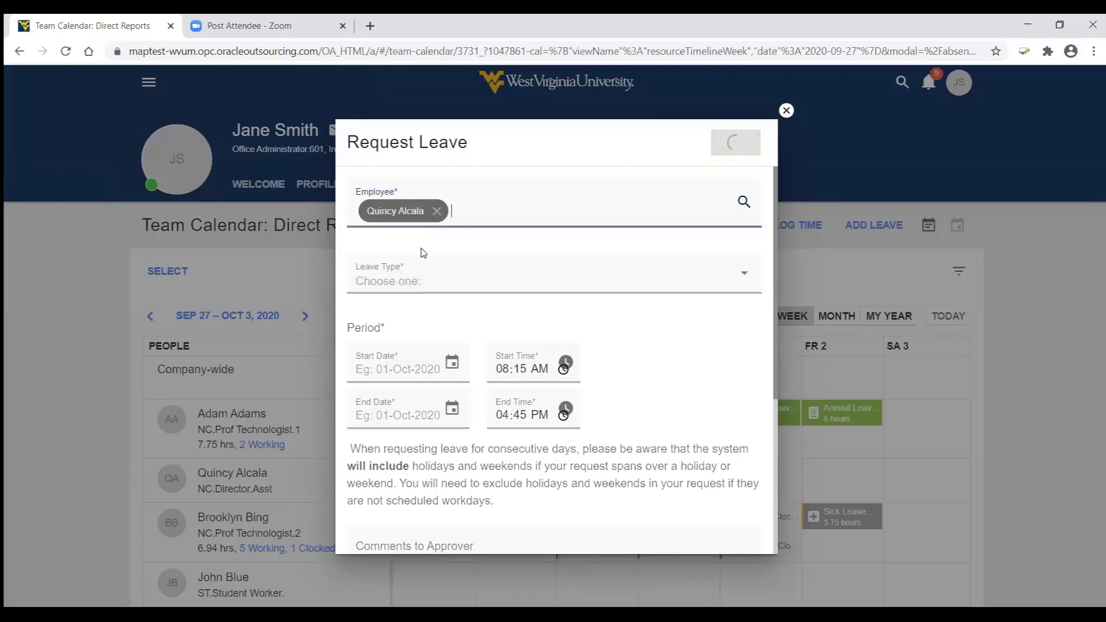
Choose Annual Leave Plan as the leave type and set both the start and end dates to 09-Nov-2020.
{"action": "left_click", "coordinate": [743, 278]}
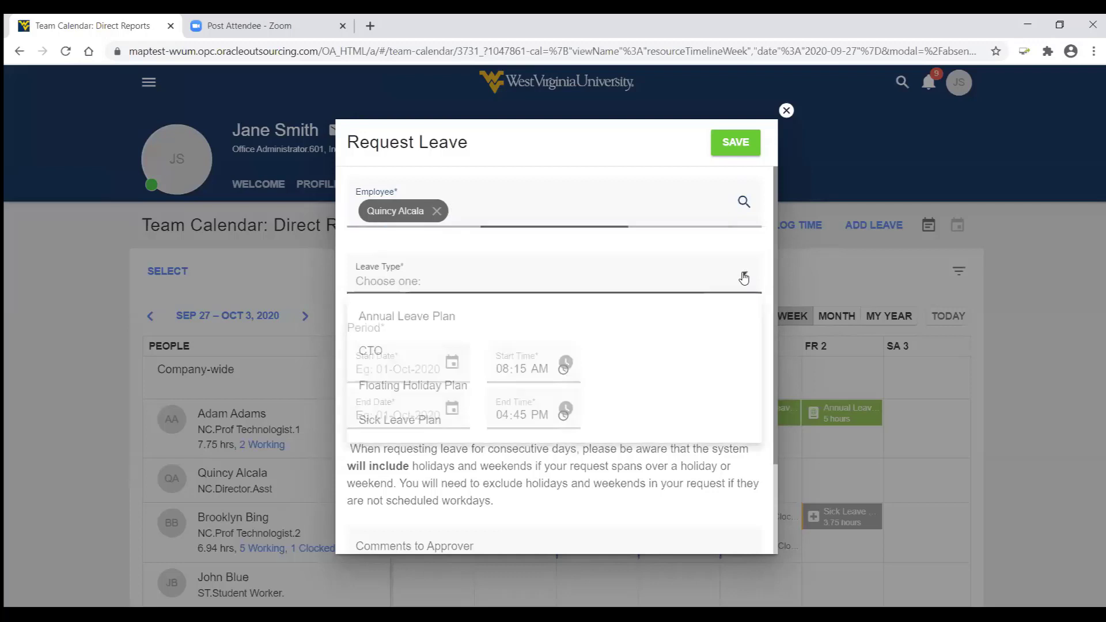
{"action": "left_click", "coordinate": [451, 320]}
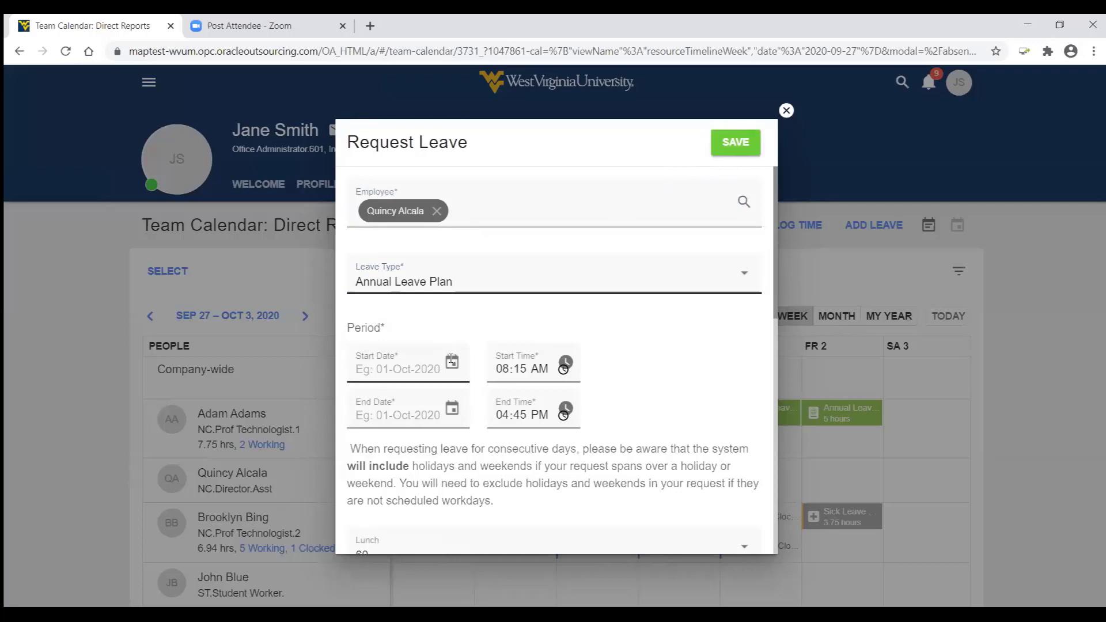
{"action": "left_click", "coordinate": [452, 361]}
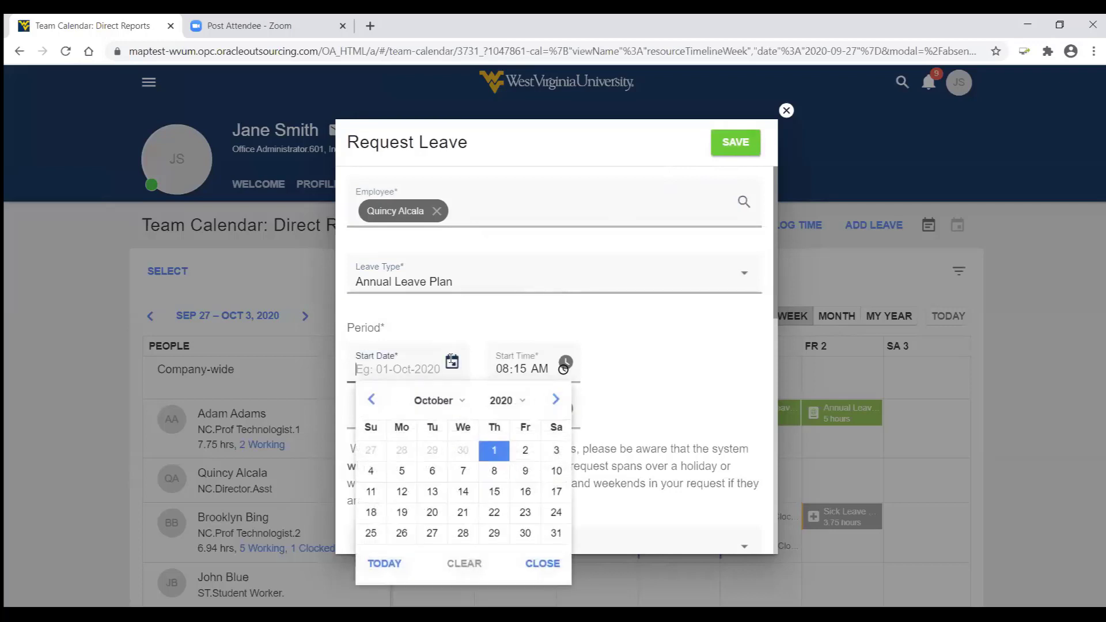
{"action": "left_click", "coordinate": [556, 402]}
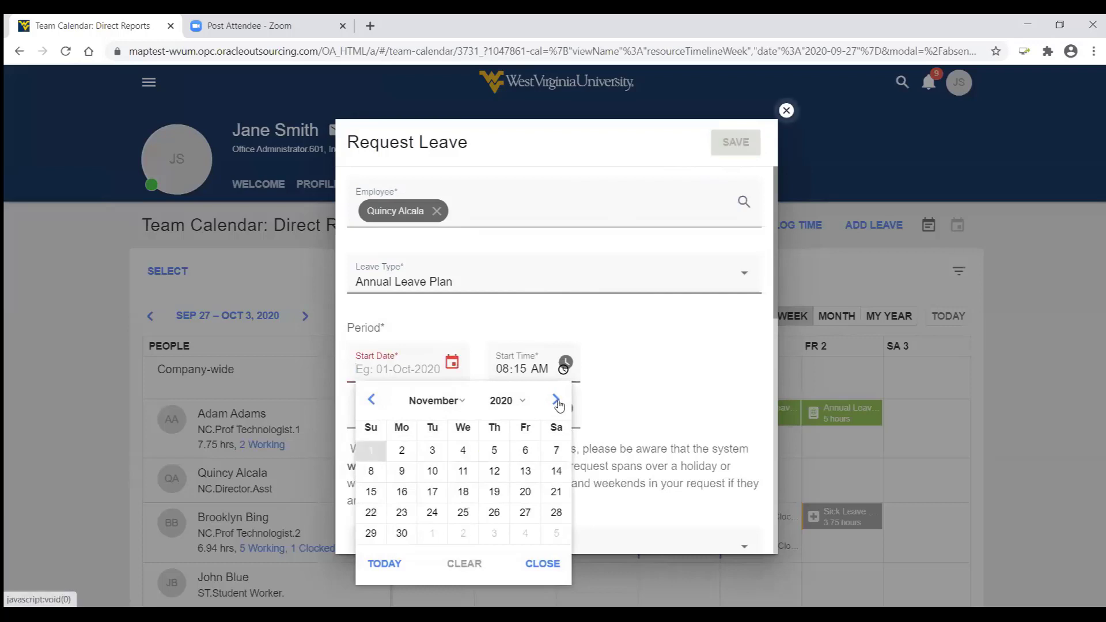
{"action": "left_click", "coordinate": [406, 474]}
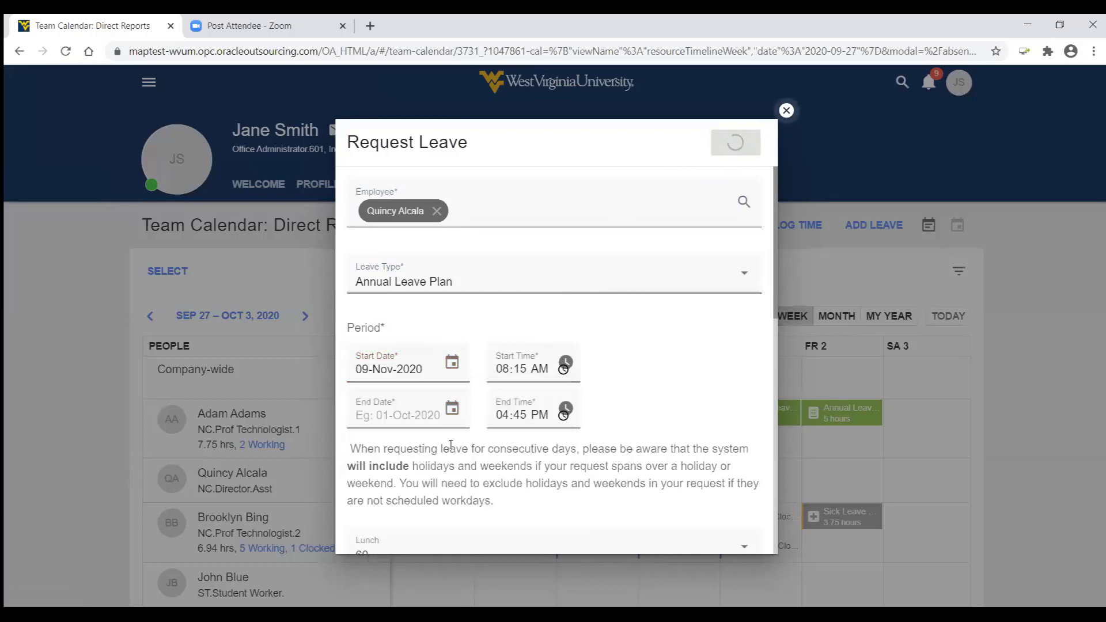
{"action": "left_click", "coordinate": [404, 416]}
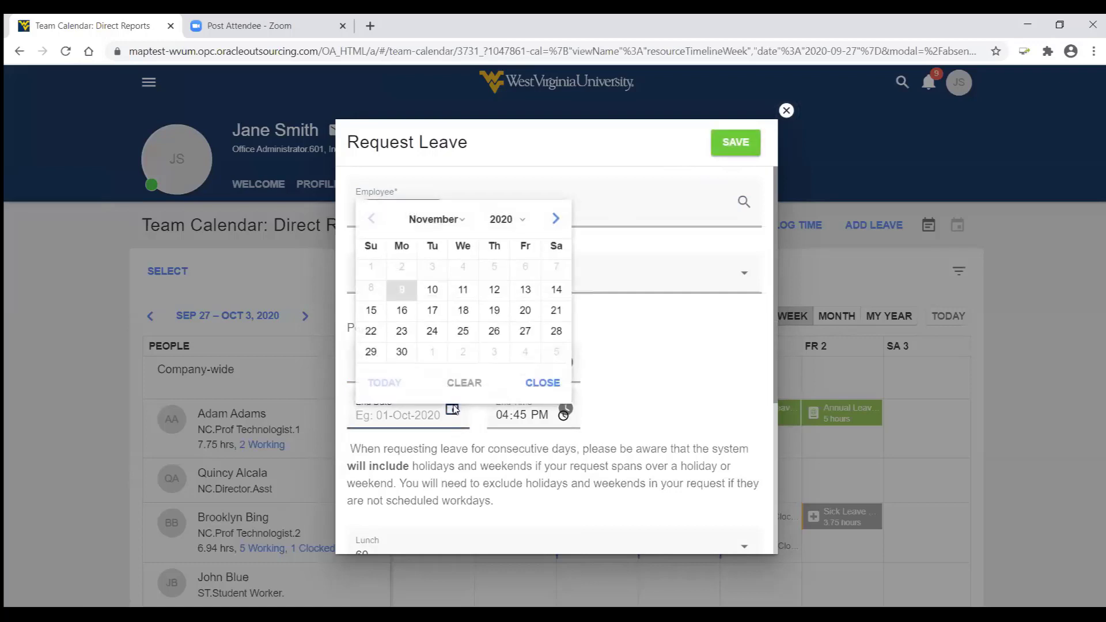
{"action": "left_click", "coordinate": [412, 299]}
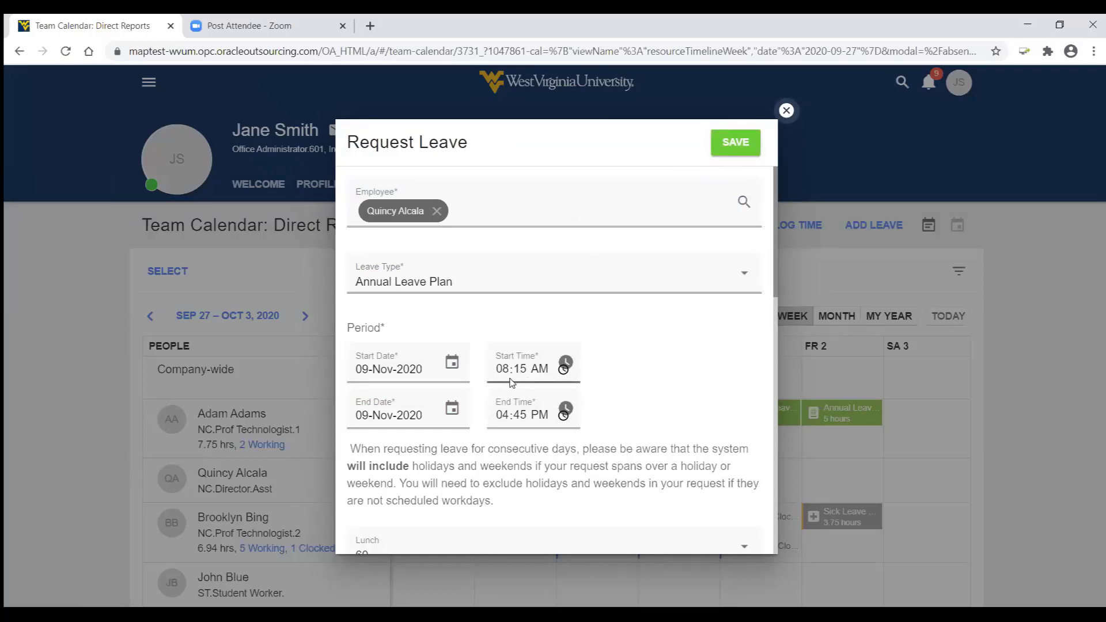
Check the leave request's duration, projected balance and overlapping requests, and save and submit the request.
{"action": "scroll", "coordinate": [710, 382], "scroll_direction": "down", "scroll_amount": 4}
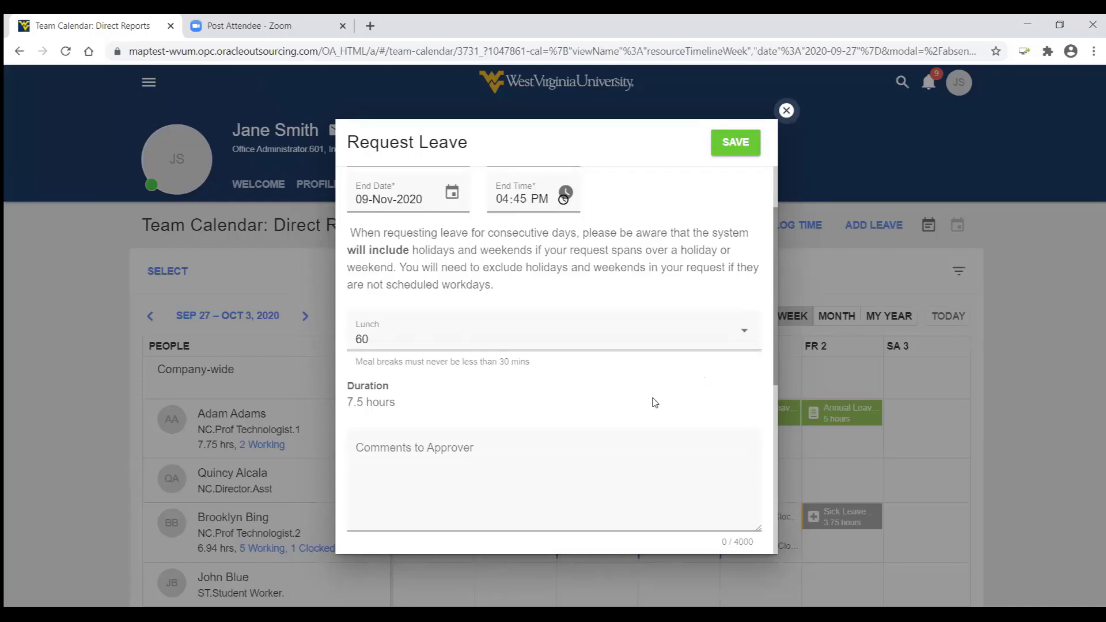
{"action": "scroll", "coordinate": [655, 402], "scroll_direction": "down", "scroll_amount": 3}
{"action": "scroll", "coordinate": [655, 402], "scroll_direction": "down", "scroll_amount": 4}
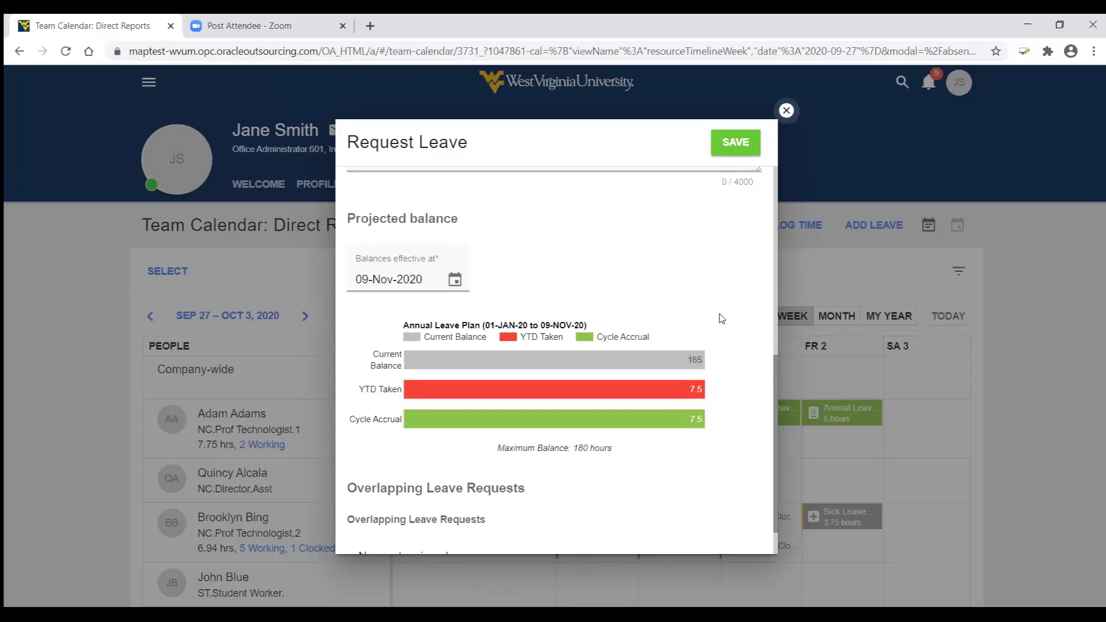
{"action": "scroll", "coordinate": [722, 319], "scroll_direction": "down", "scroll_amount": 1}
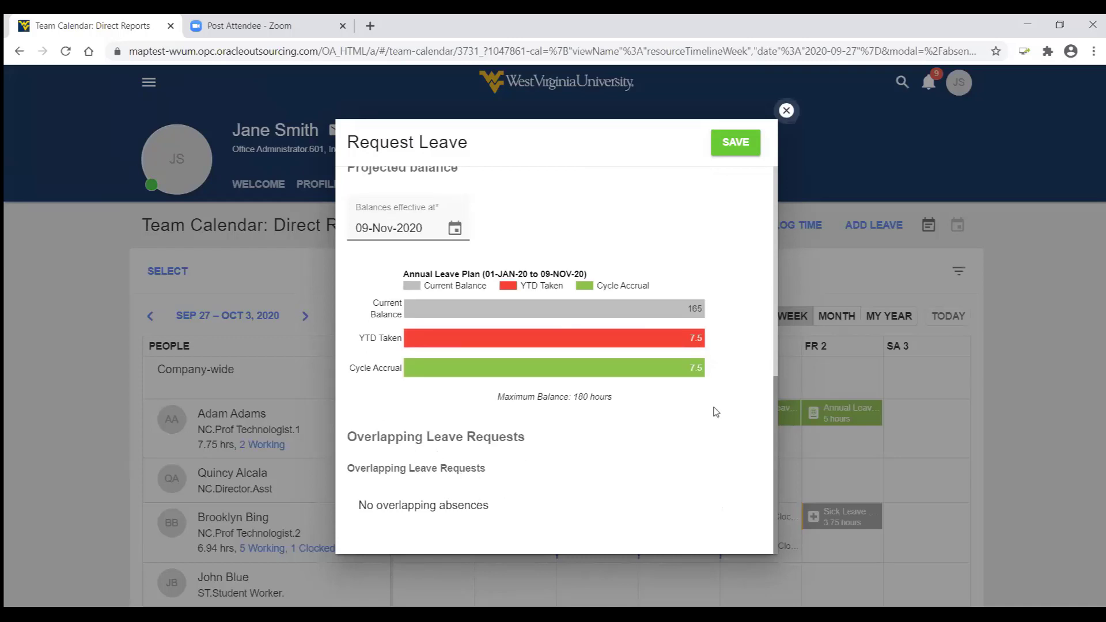
{"action": "left_click", "coordinate": [733, 144]}
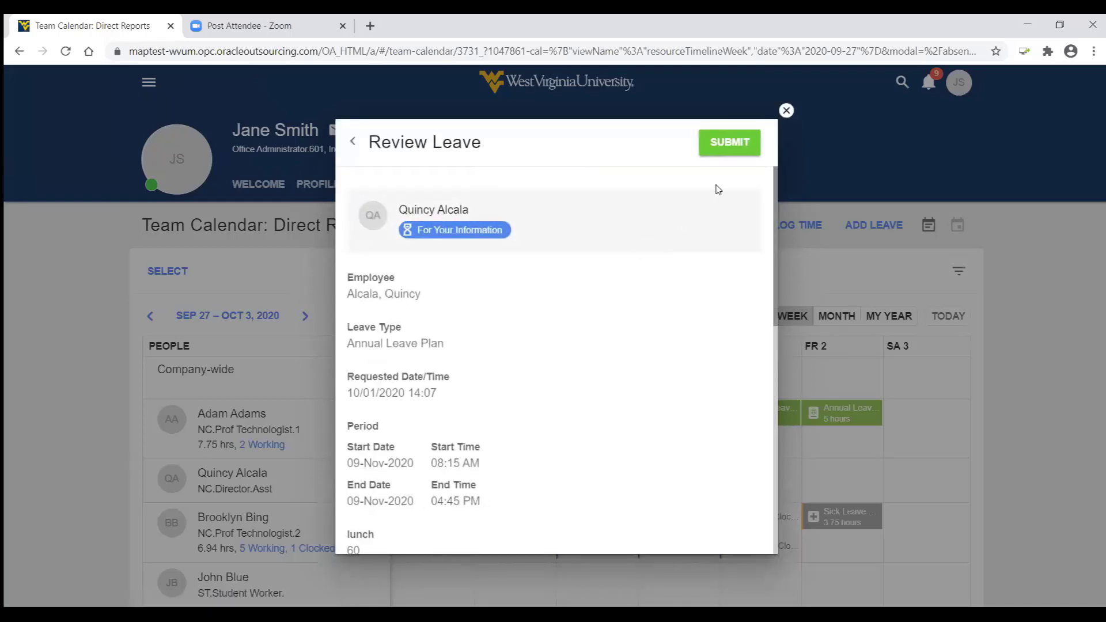
{"action": "left_click", "coordinate": [727, 152]}
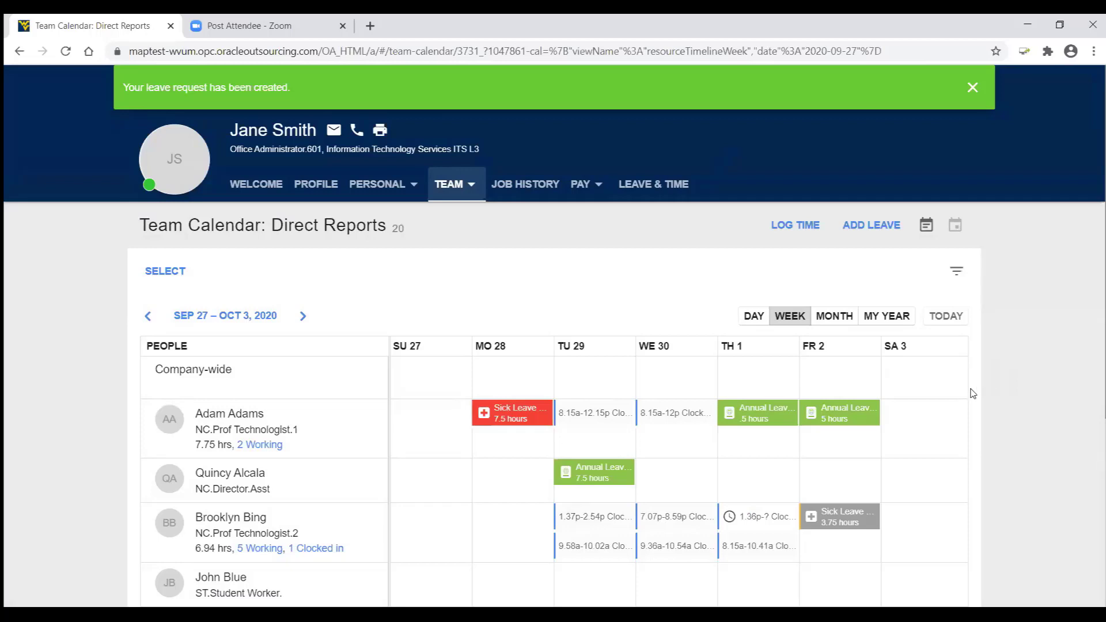
Show the team calendar by month for November 2020 and look at the second employee's leave on November 9.
{"action": "left_click", "coordinate": [830, 321]}
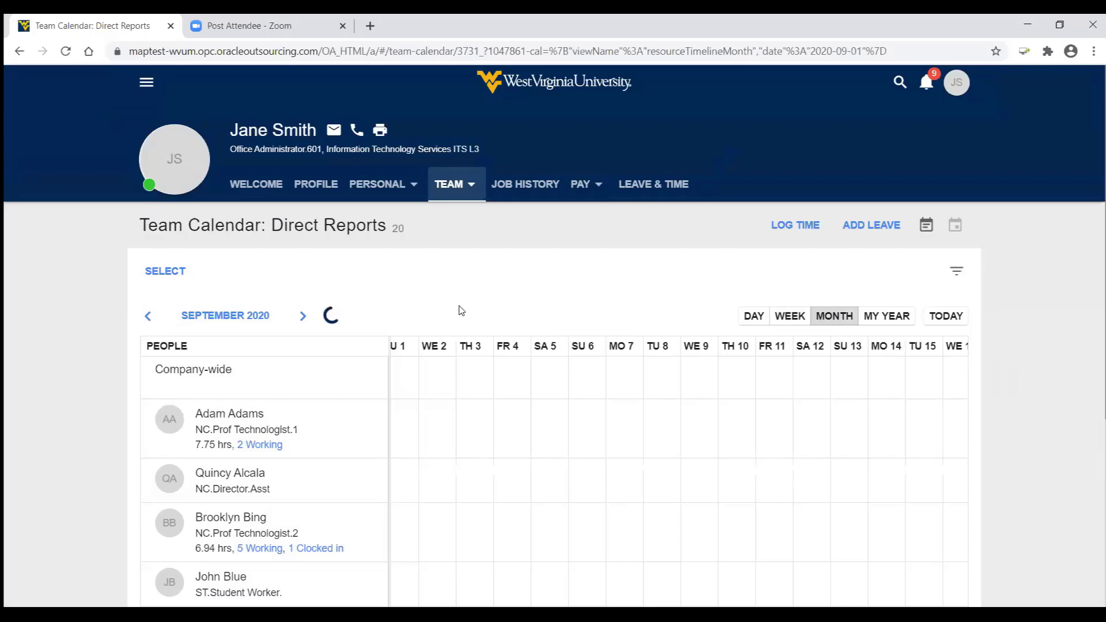
{"action": "left_click", "coordinate": [302, 318]}
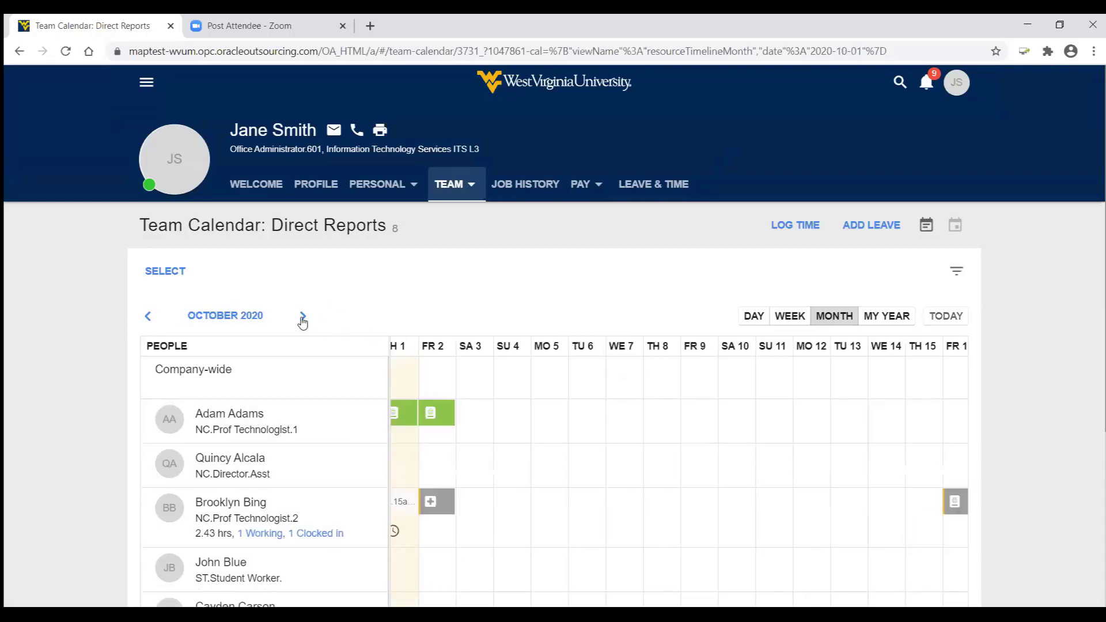
{"action": "left_click", "coordinate": [302, 318]}
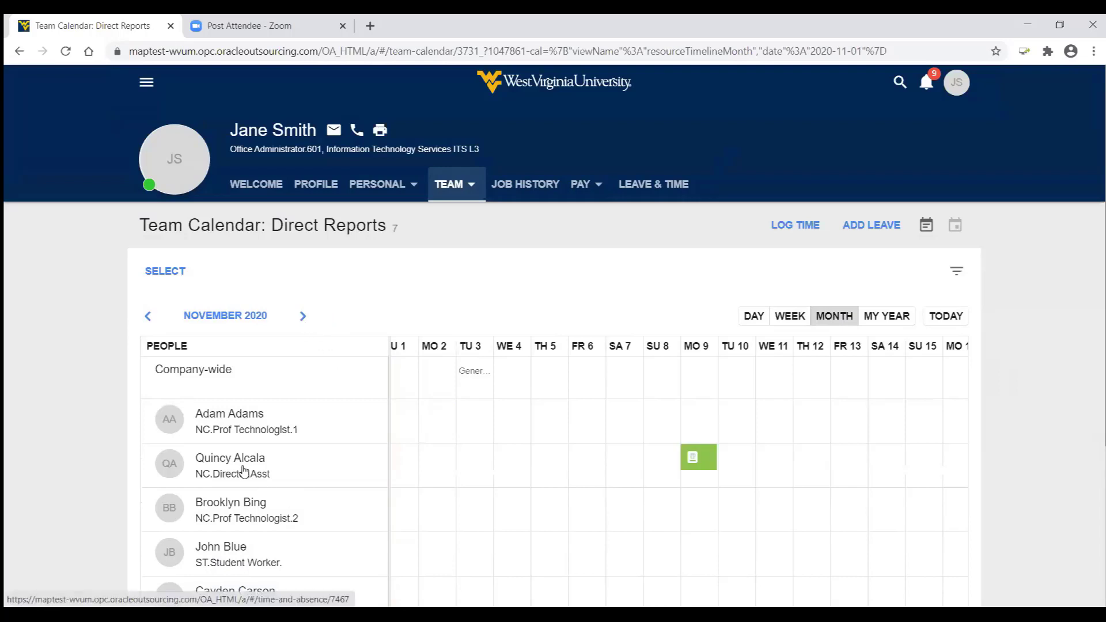
{"action": "mouse_move", "coordinate": [705, 455]}
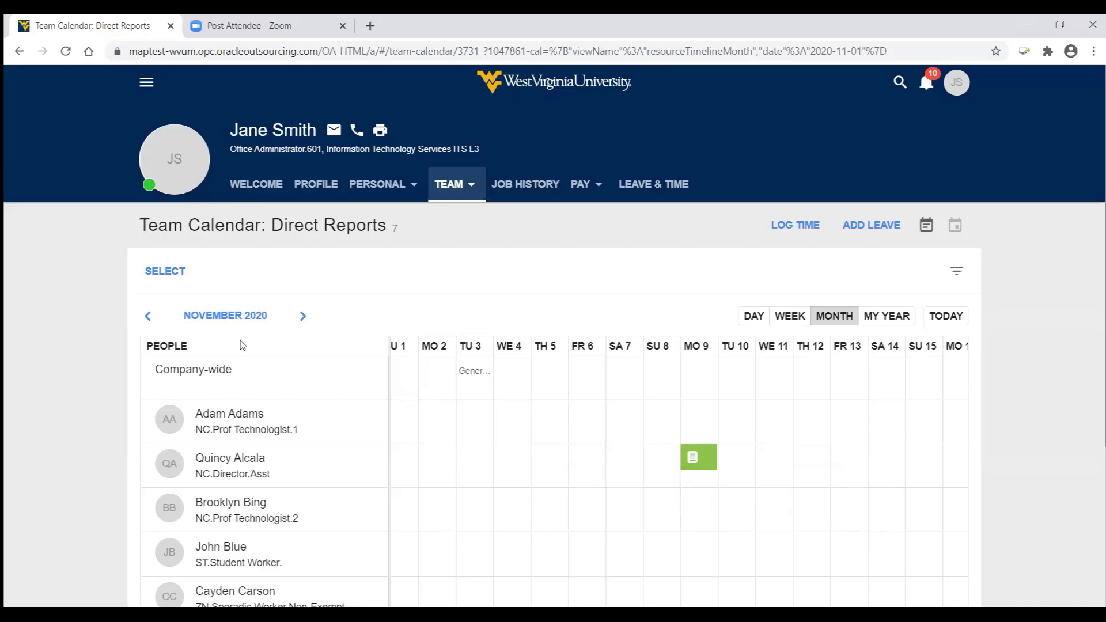
Return the team calendar to September 2020 and show it by week.
{"action": "left_click", "coordinate": [146, 317]}
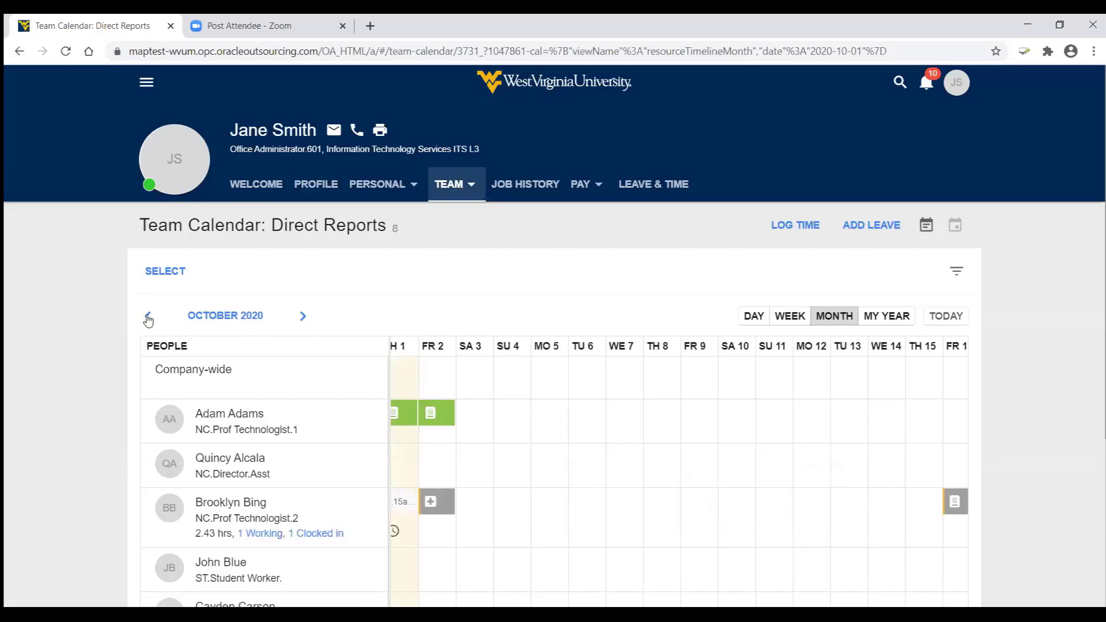
{"action": "left_click", "coordinate": [148, 317]}
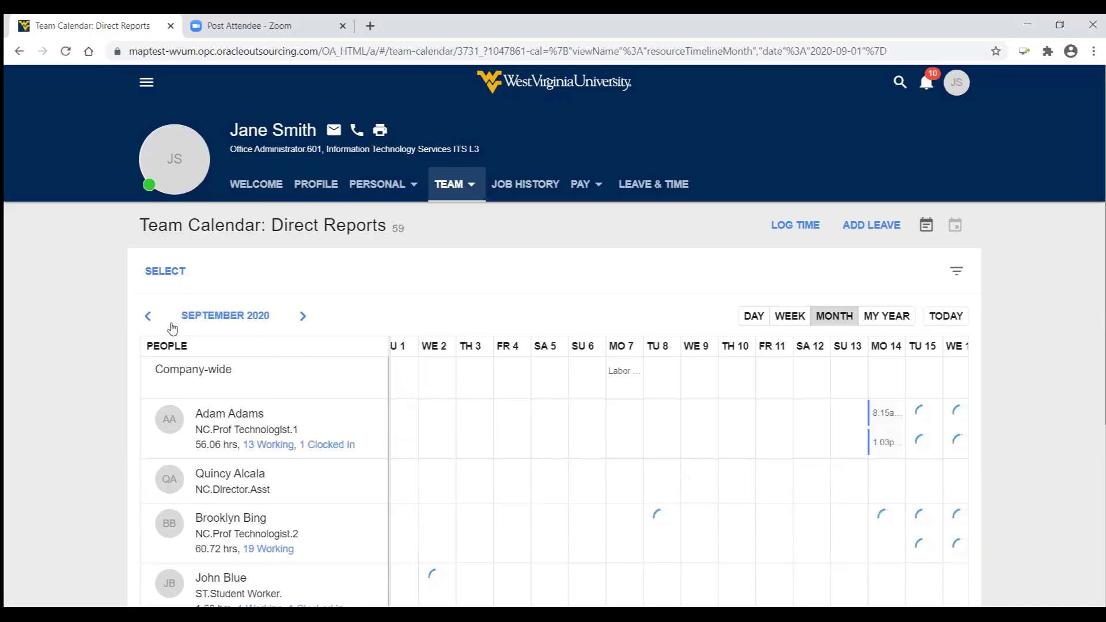
{"action": "left_click", "coordinate": [795, 321]}
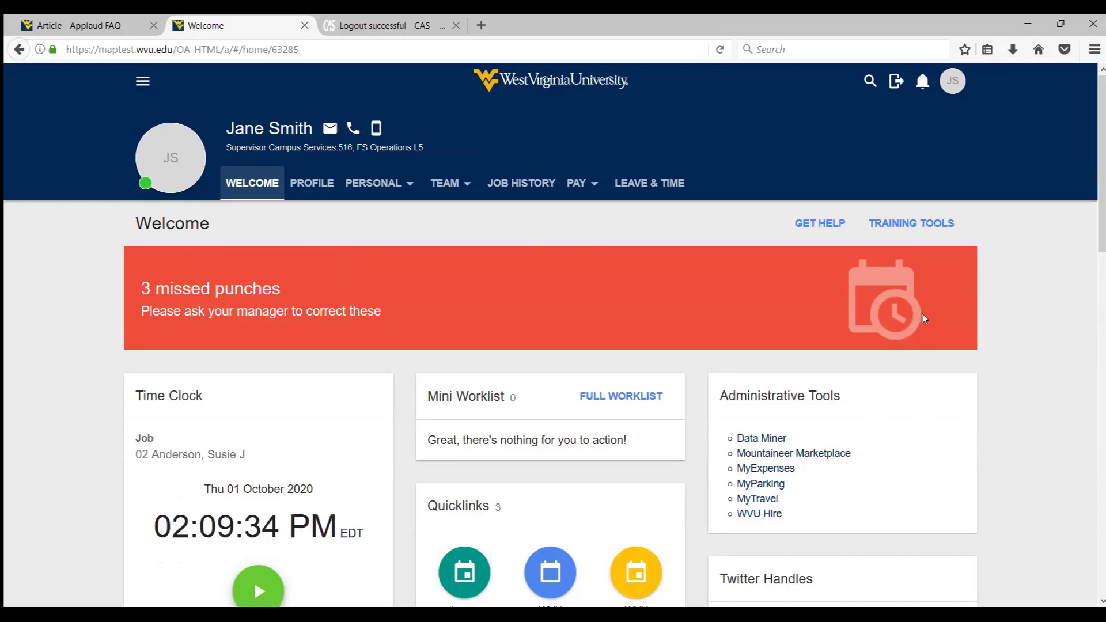
Look over the campus services supervisor's Welcome page and open the supervisor's Team Calendar.
{"action": "scroll", "coordinate": [1093, 274], "scroll_direction": "down", "scroll_amount": 1}
{"action": "scroll", "coordinate": [1094, 273], "scroll_direction": "down", "scroll_amount": 1}
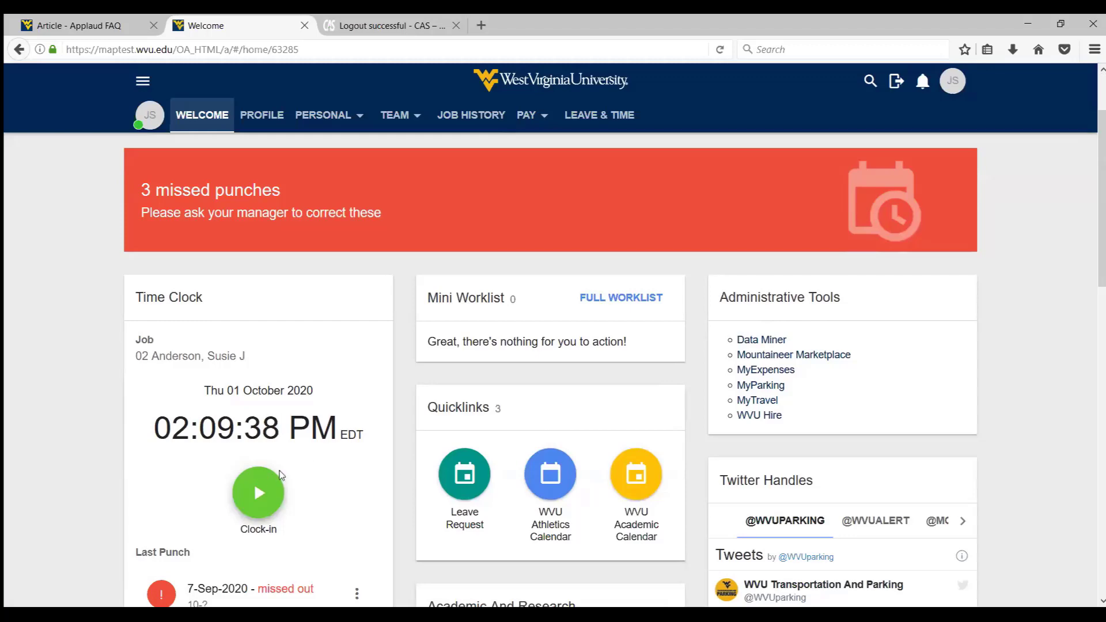
{"action": "scroll", "coordinate": [1094, 267], "scroll_direction": "up", "scroll_amount": 2}
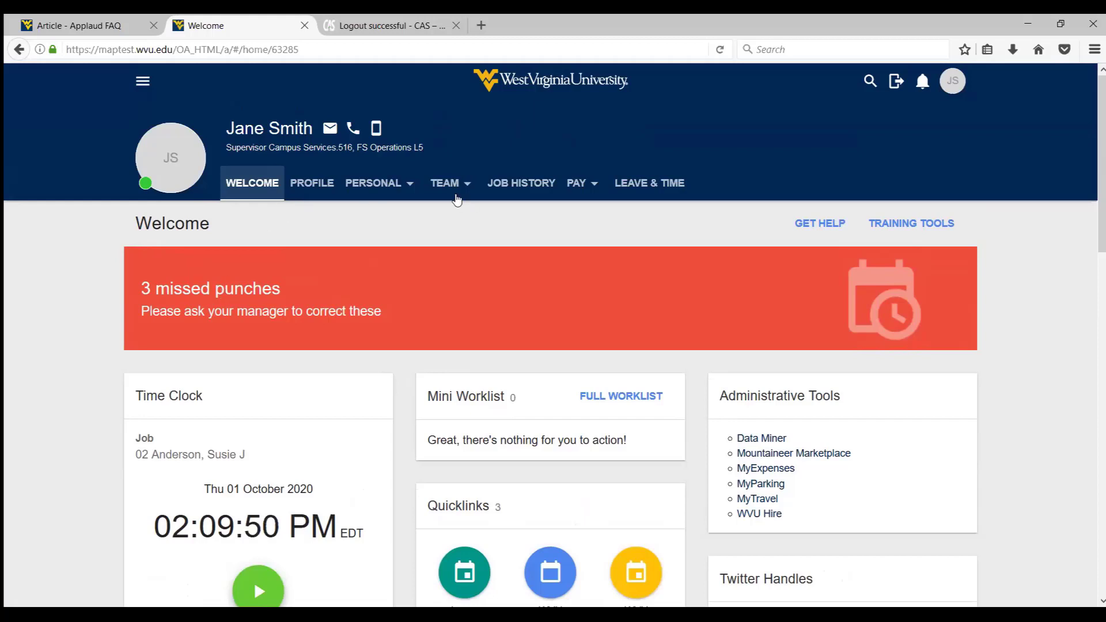
{"action": "left_click", "coordinate": [452, 193]}
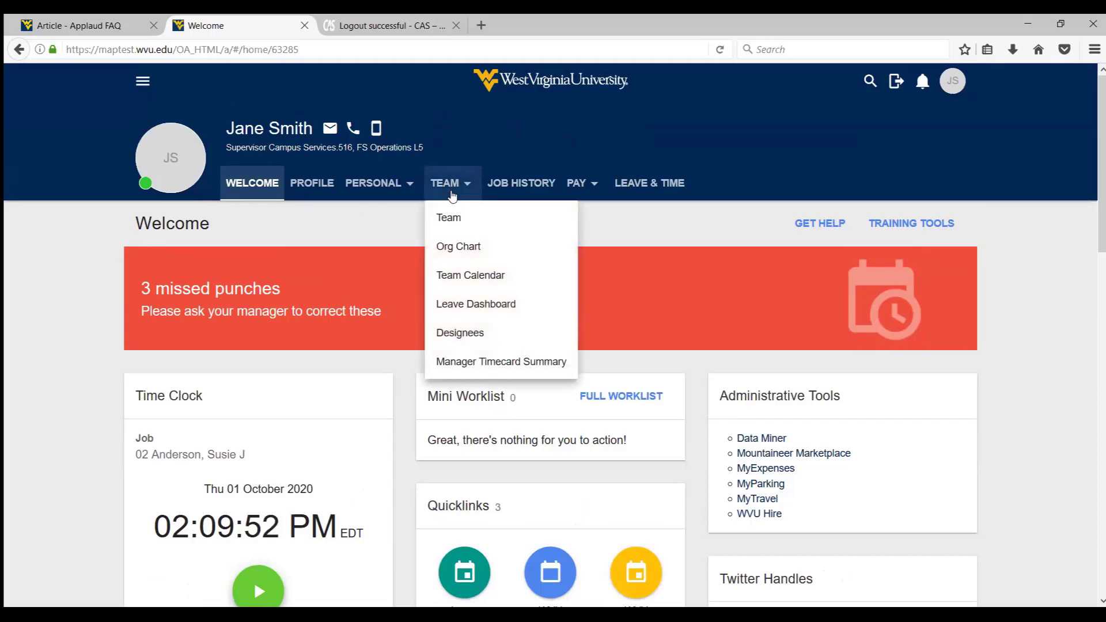
{"action": "left_click", "coordinate": [492, 277]}
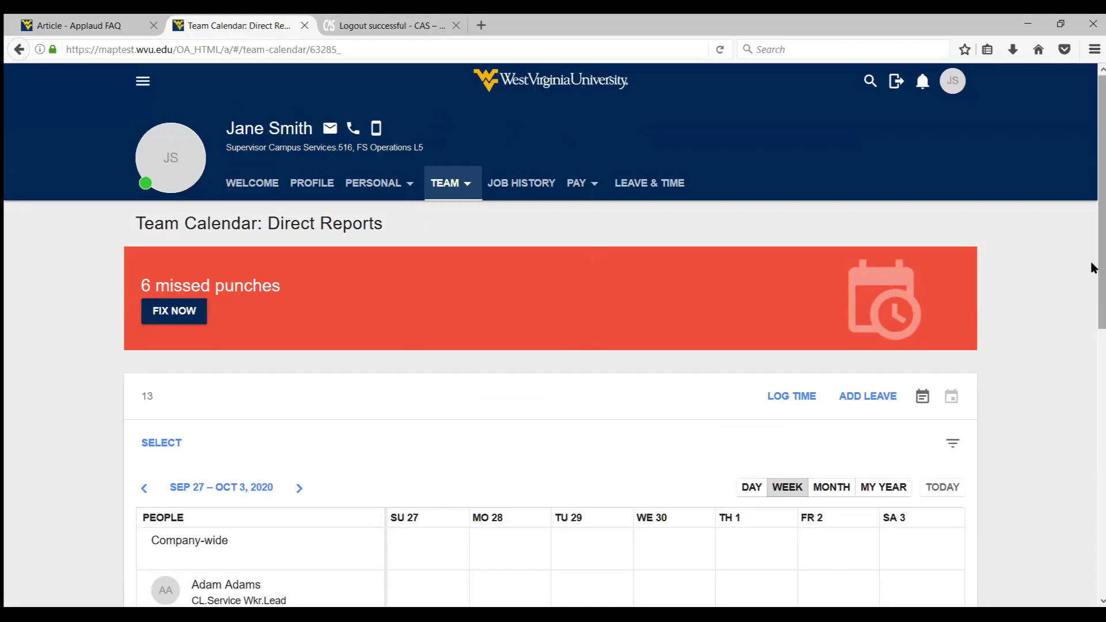
Review the direct reports' missed punches in the week calendar and open the page for fixing them in bulk at its punch cards.
{"action": "left_click_drag", "start_coordinate": [1093, 268], "coordinate": [1092, 271]}
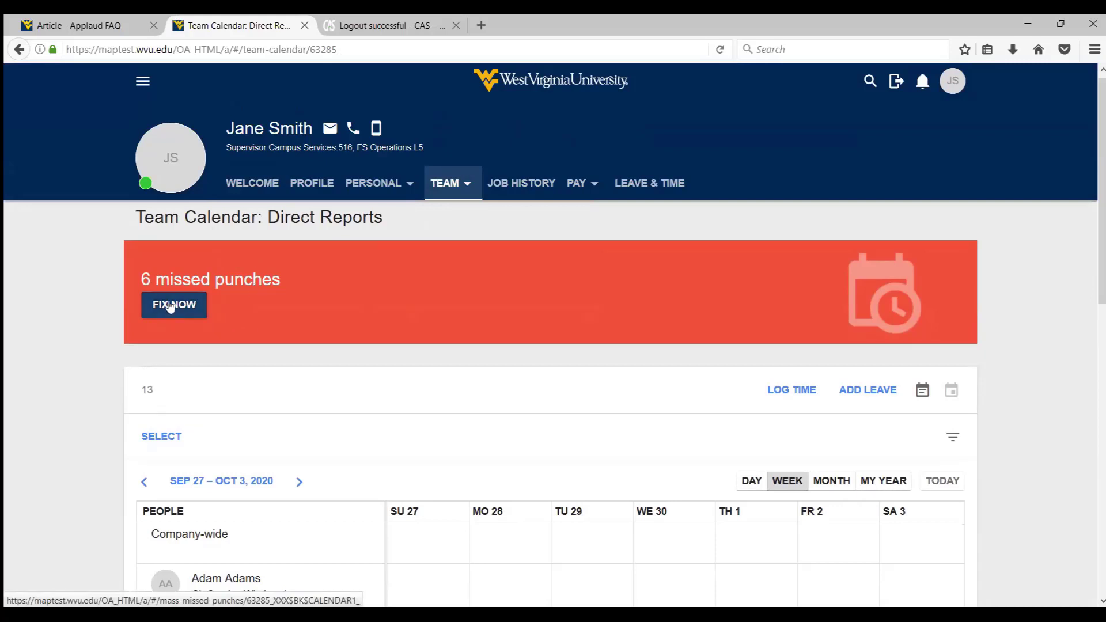
{"action": "left_click_drag", "start_coordinate": [1093, 239], "coordinate": [1093, 441]}
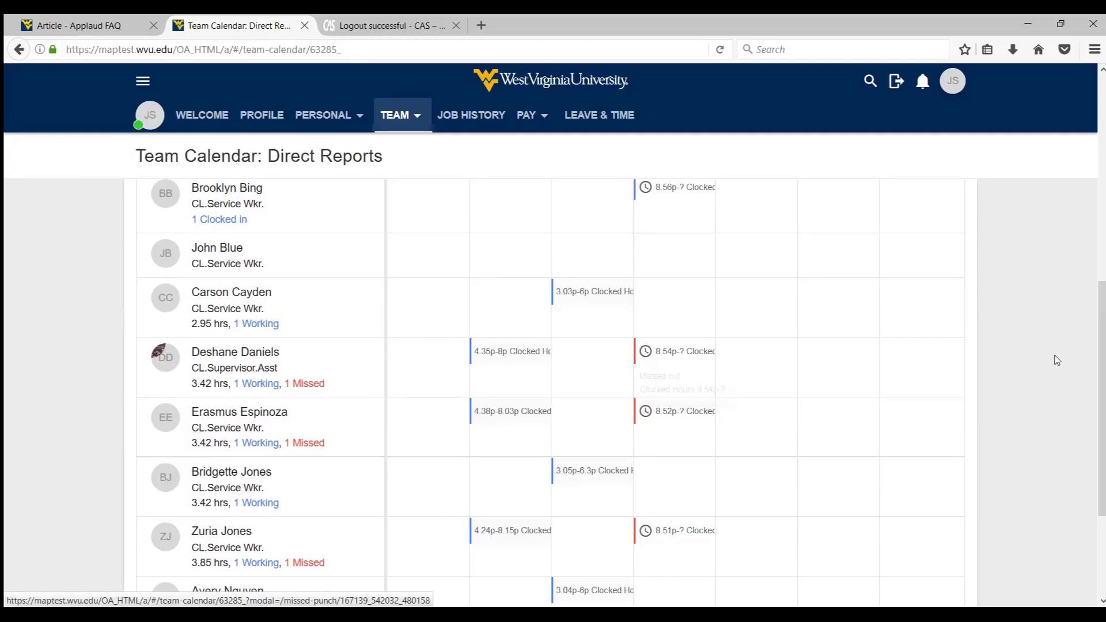
{"action": "left_click_drag", "start_coordinate": [1101, 369], "coordinate": [1069, 143]}
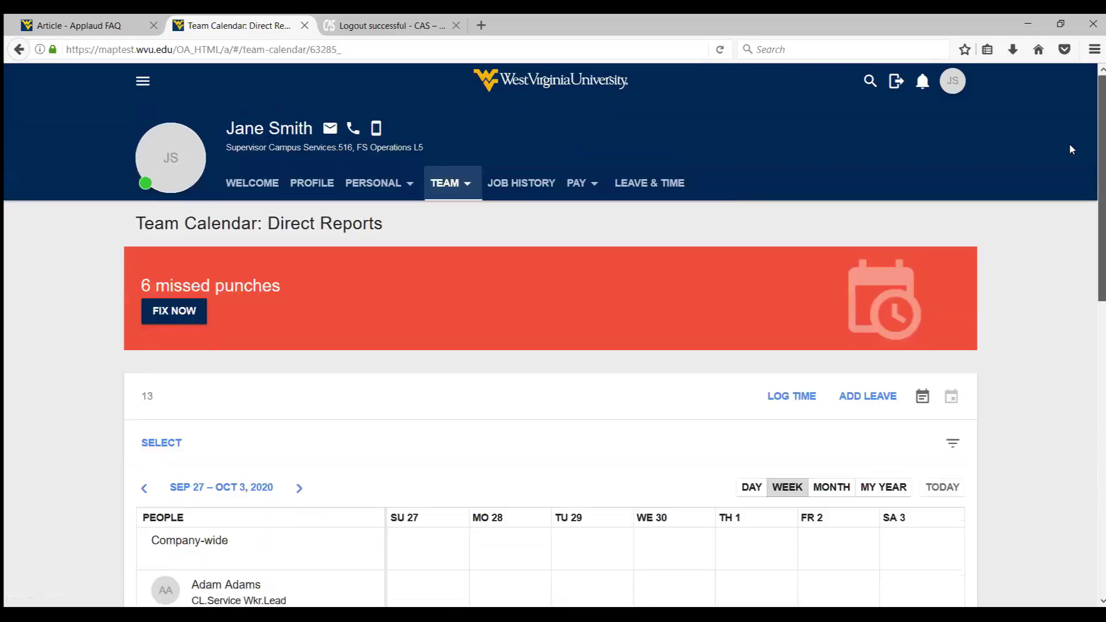
{"action": "left_click", "coordinate": [164, 316]}
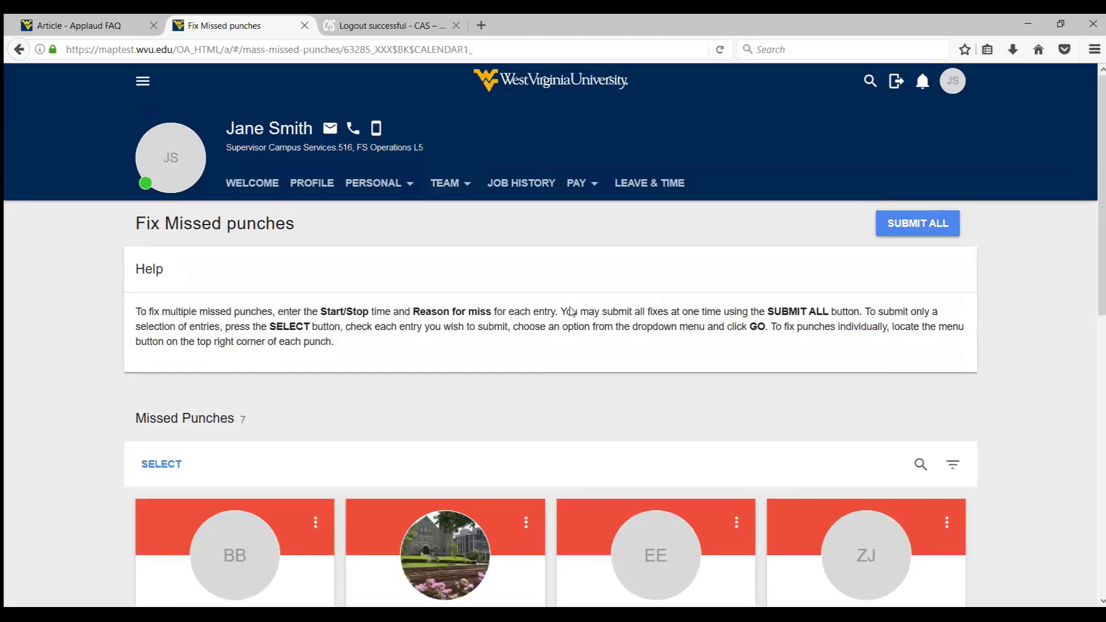
{"action": "scroll", "coordinate": [1092, 245], "scroll_direction": "down", "scroll_amount": 1}
{"action": "scroll", "coordinate": [1093, 245], "scroll_direction": "down", "scroll_amount": 3}
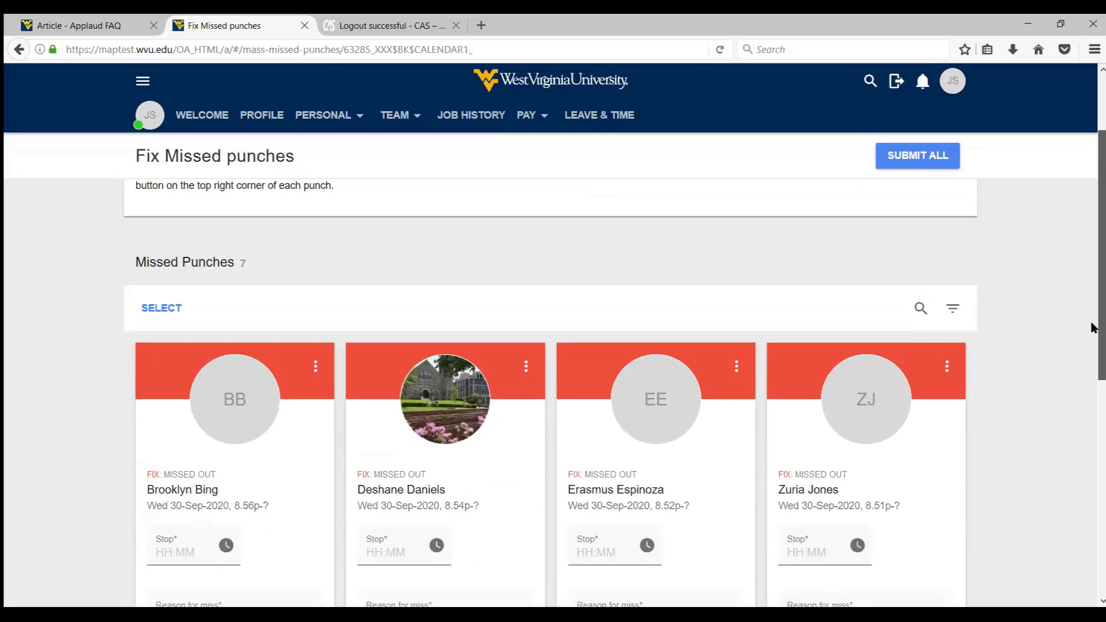
{"action": "left_click_drag", "start_coordinate": [1094, 323], "coordinate": [1080, 360]}
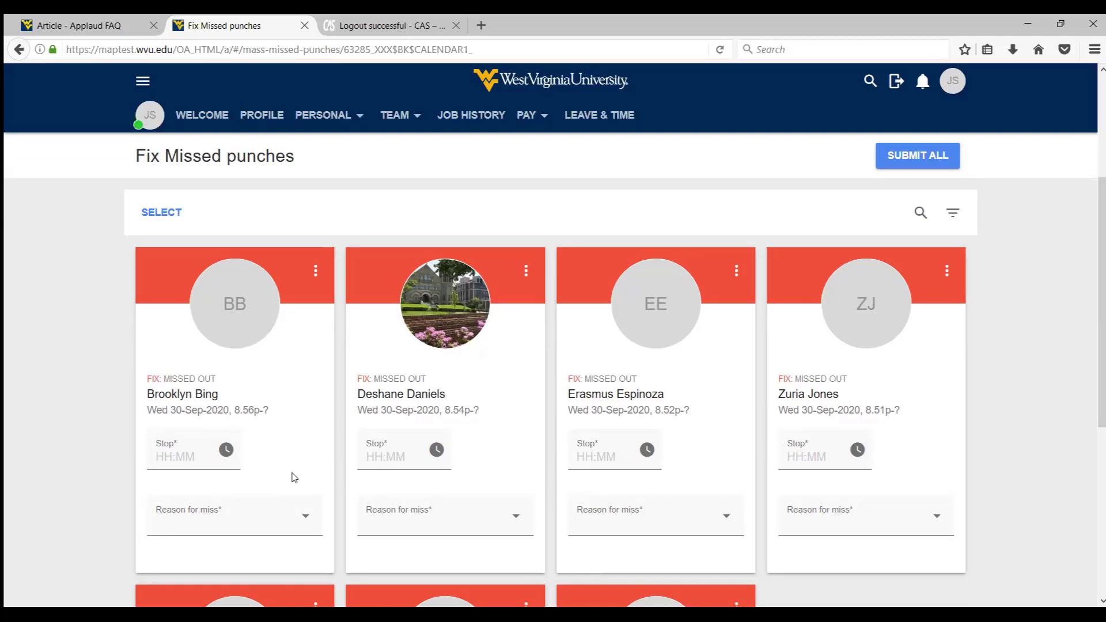
{"action": "left_click_drag", "start_coordinate": [1093, 239], "coordinate": [1094, 260]}
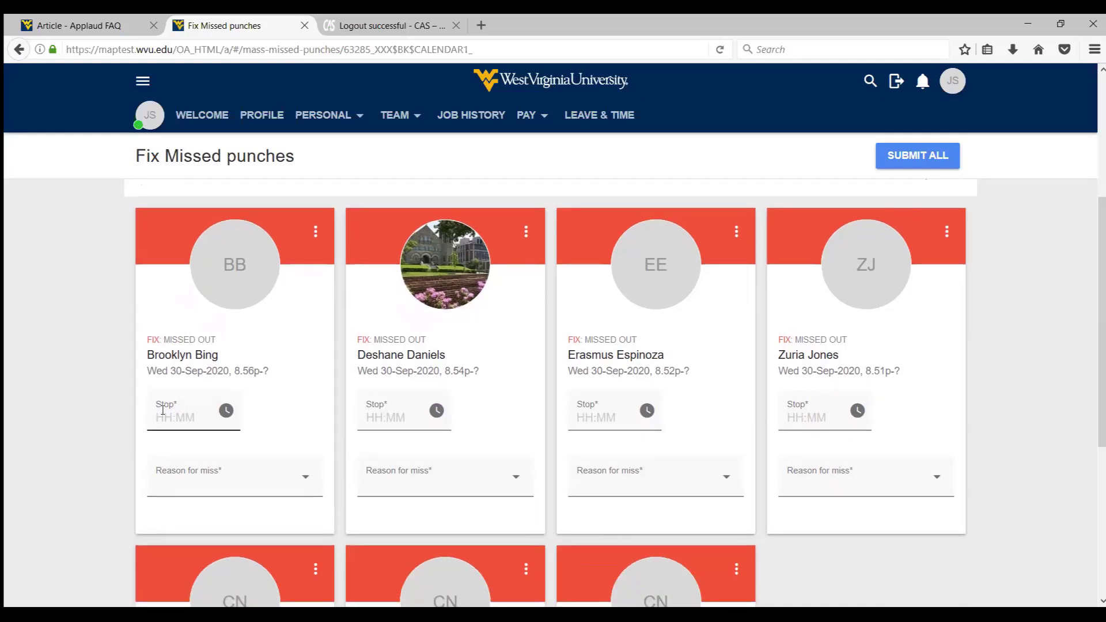
Fill in the first missed-out card, started 8.56p on September 30, with stop time 11:30 PM and reason "Clock not available".
{"action": "left_click", "coordinate": [226, 411]}
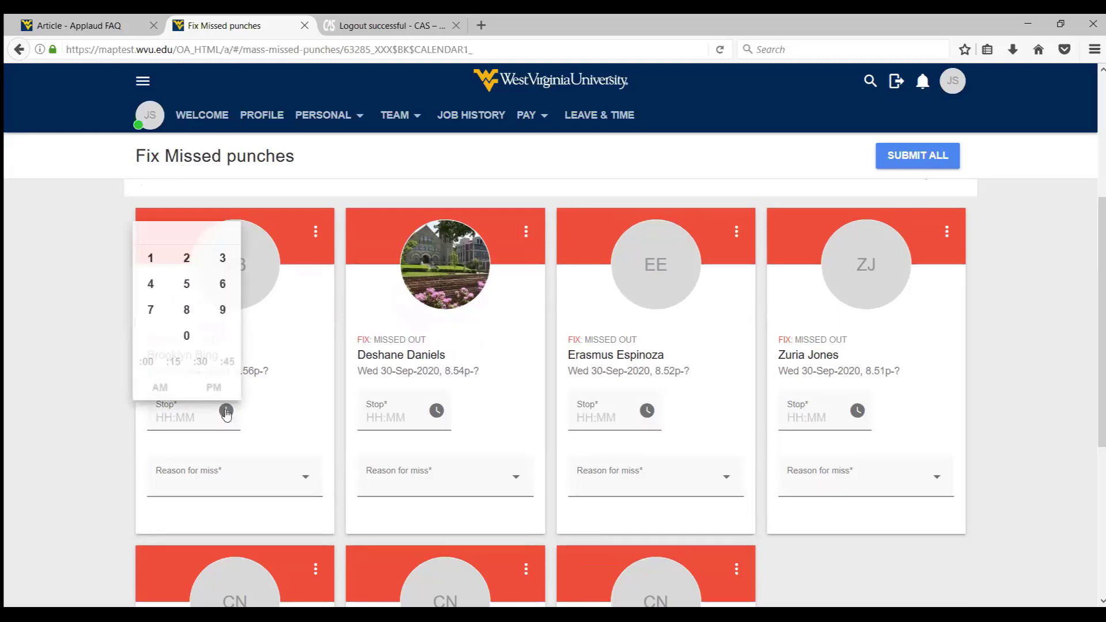
{"action": "left_click", "coordinate": [155, 264]}
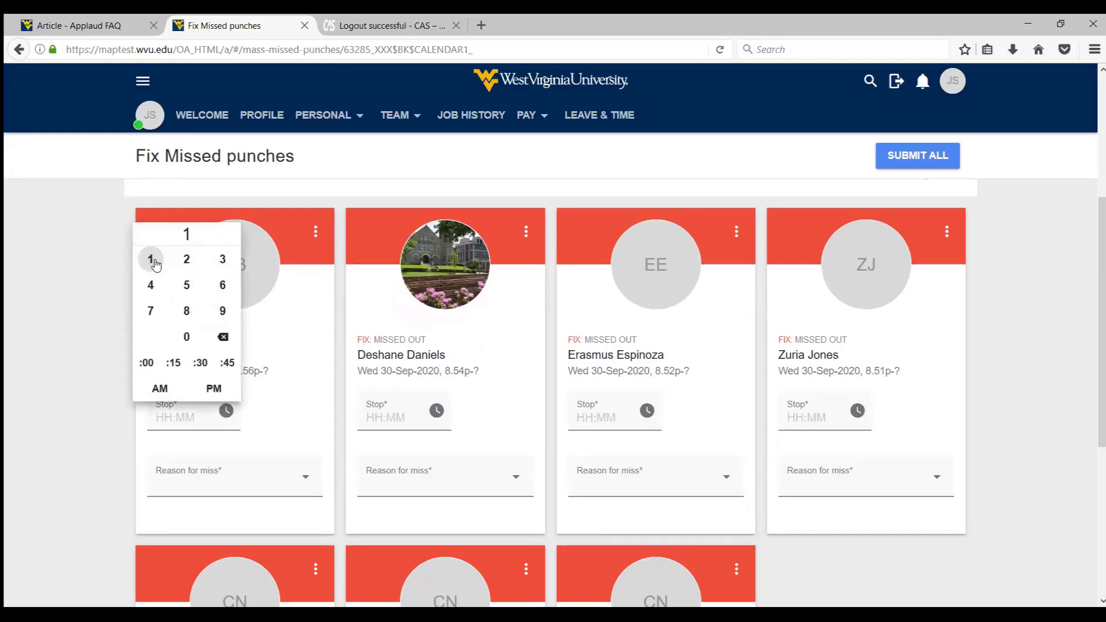
{"action": "left_click", "coordinate": [151, 260]}
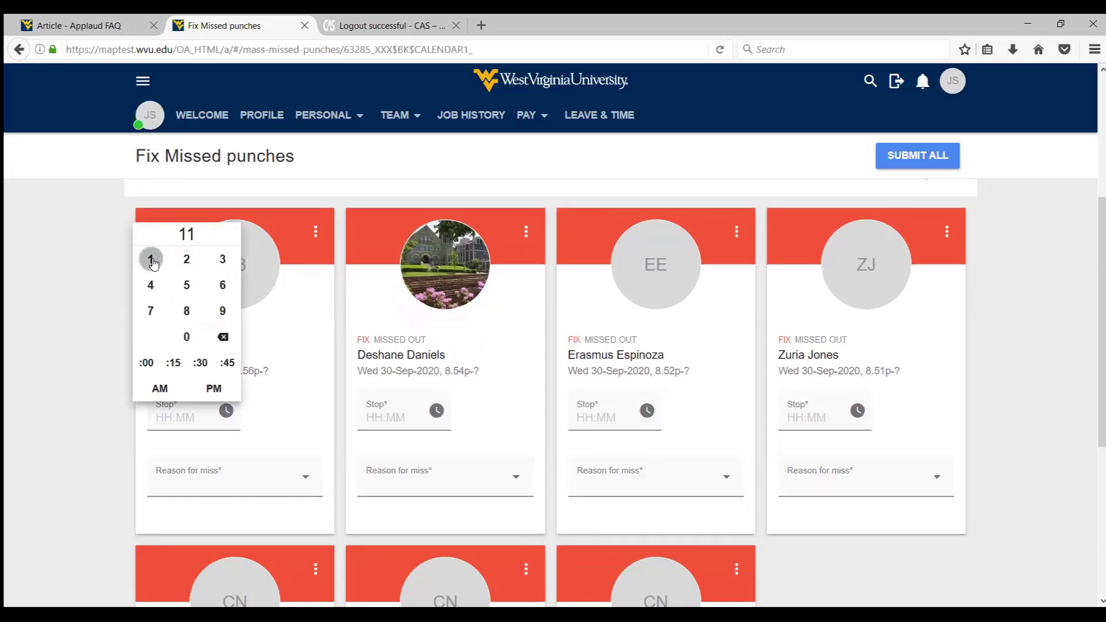
{"action": "left_click", "coordinate": [201, 363]}
{"action": "left_click", "coordinate": [214, 389]}
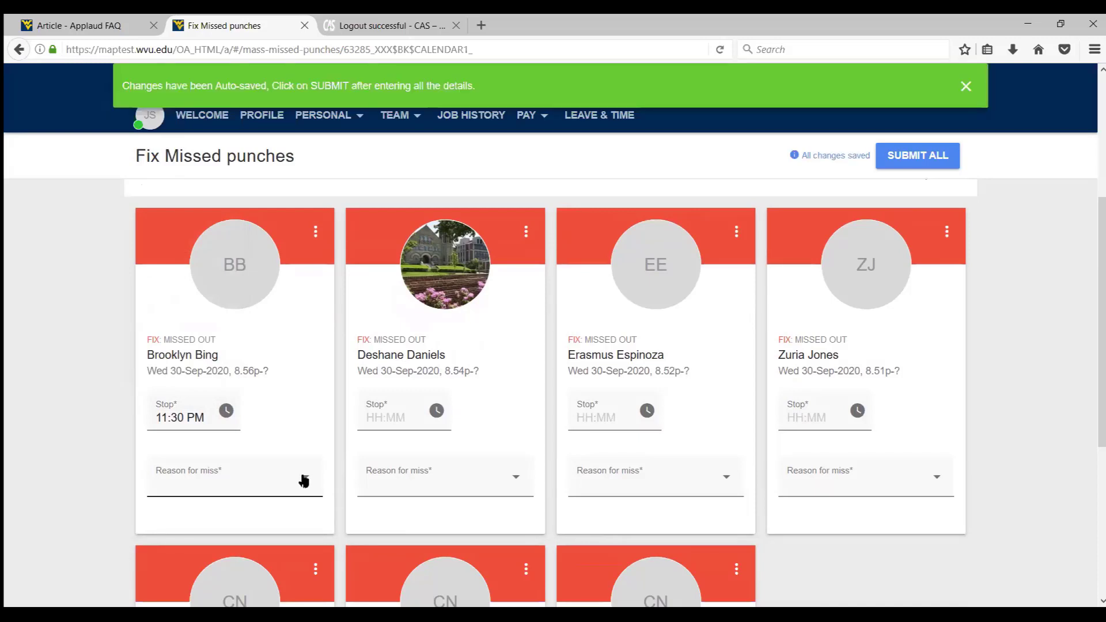
{"action": "left_click", "coordinate": [302, 480]}
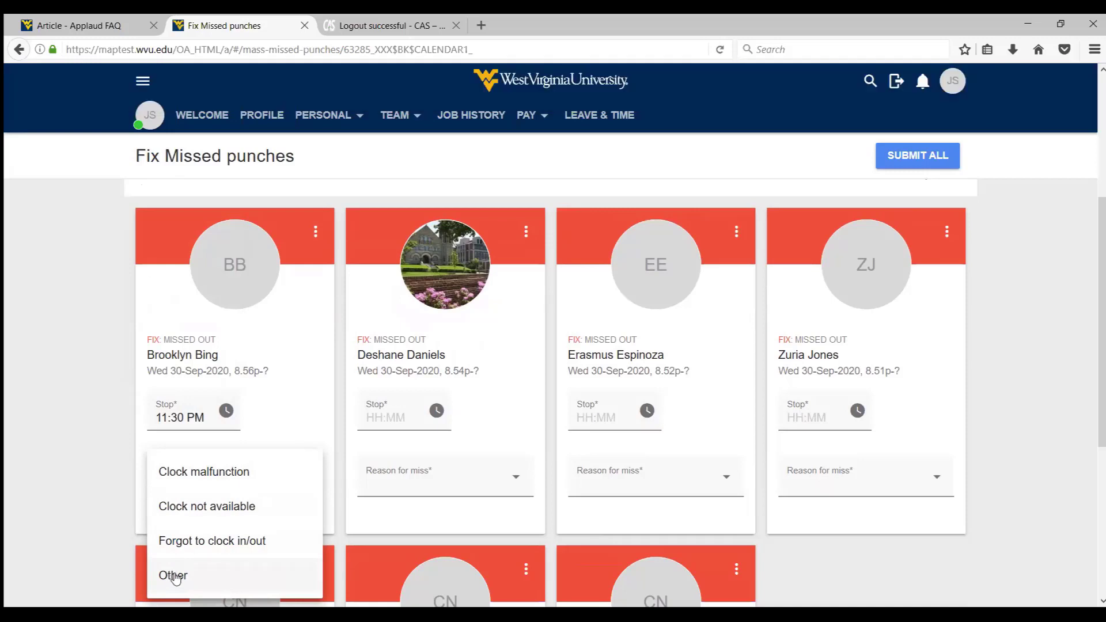
{"action": "left_click", "coordinate": [180, 508]}
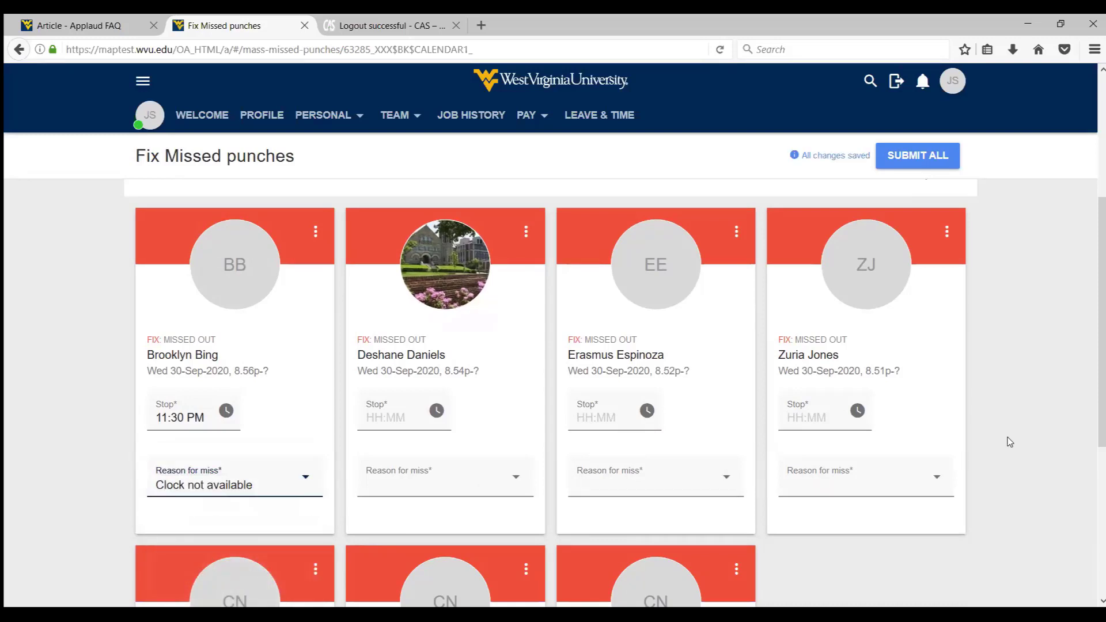
Submit the fix for the first missed punch card individually.
{"action": "scroll", "coordinate": [1093, 413], "scroll_direction": "up", "scroll_amount": 2}
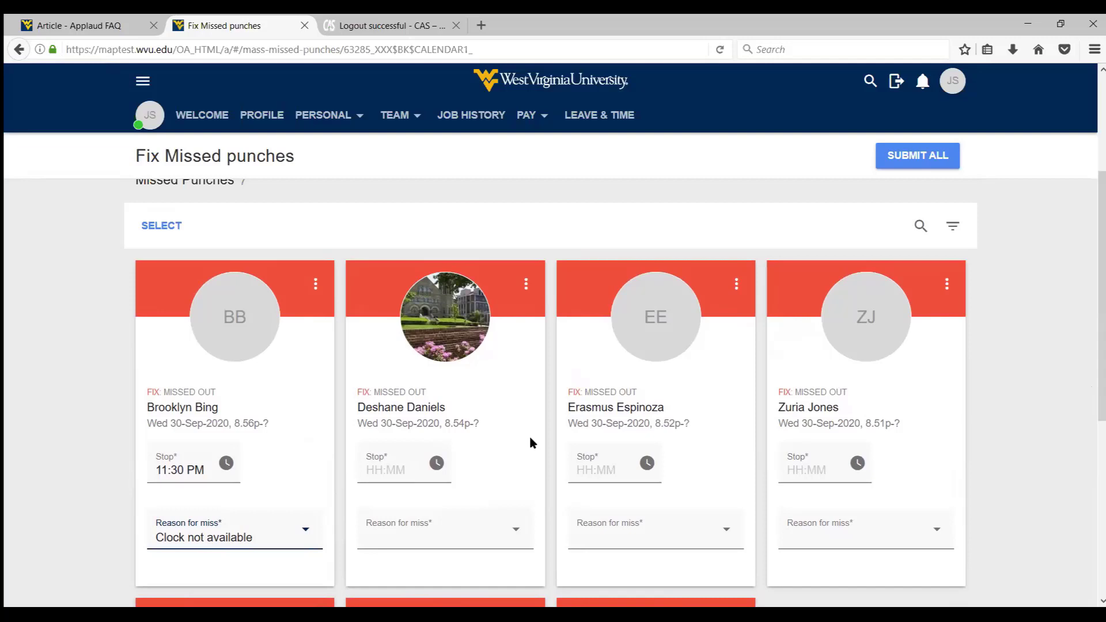
{"action": "left_click", "coordinate": [315, 288]}
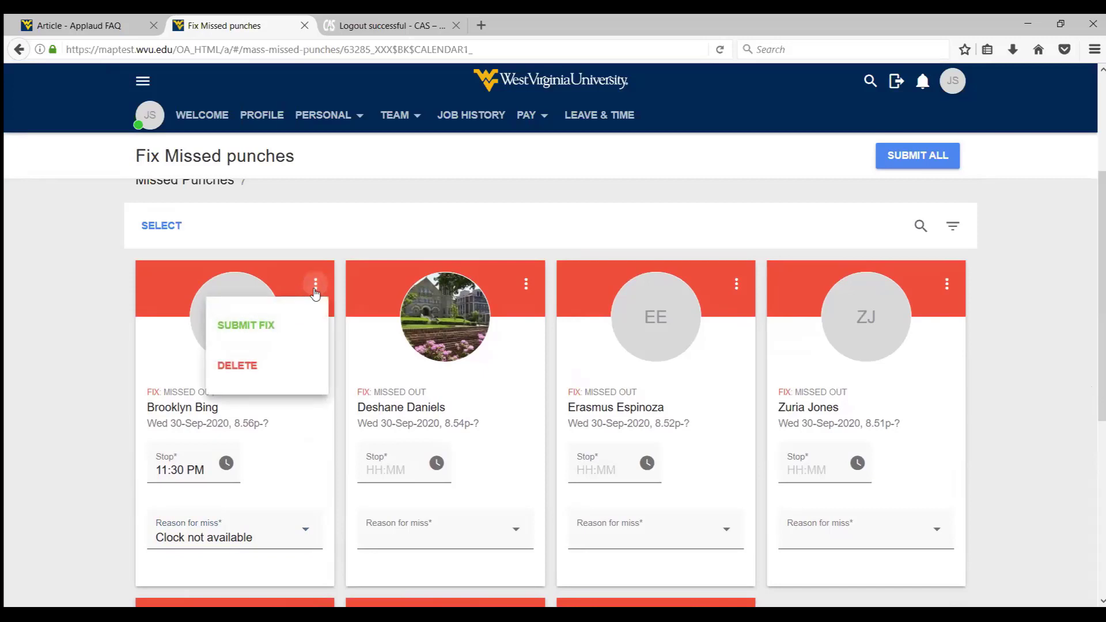
{"action": "left_click", "coordinate": [271, 327]}
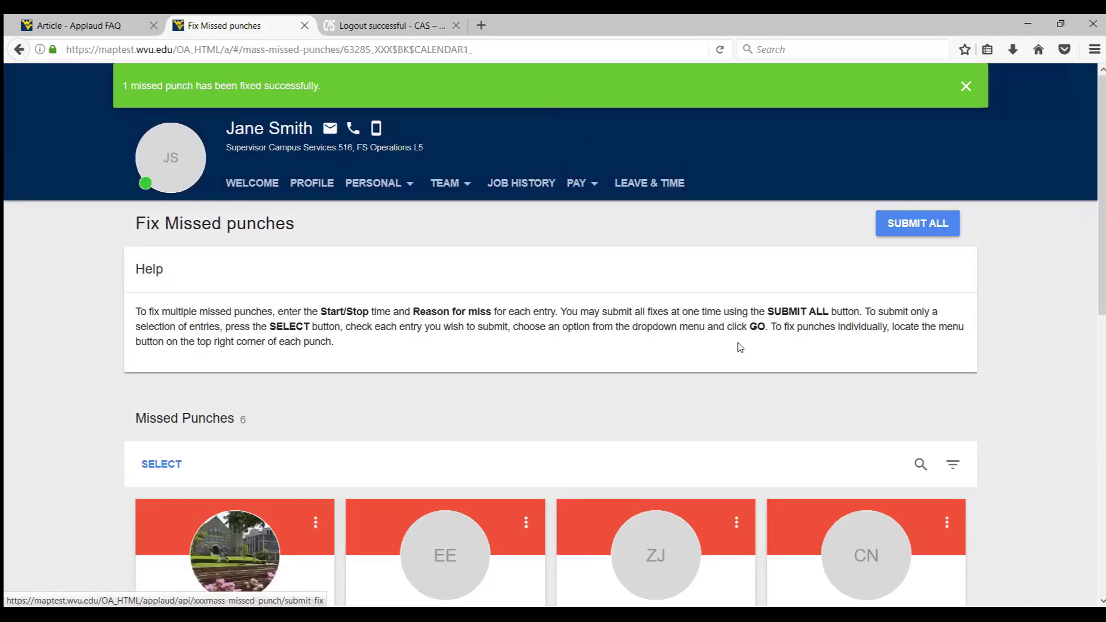
Fill in the 8.54p missed-out card of September 30 with stop time 10:30 PM and reason "Forgot to clock in/out".
{"action": "left_click_drag", "start_coordinate": [1094, 267], "coordinate": [1094, 344]}
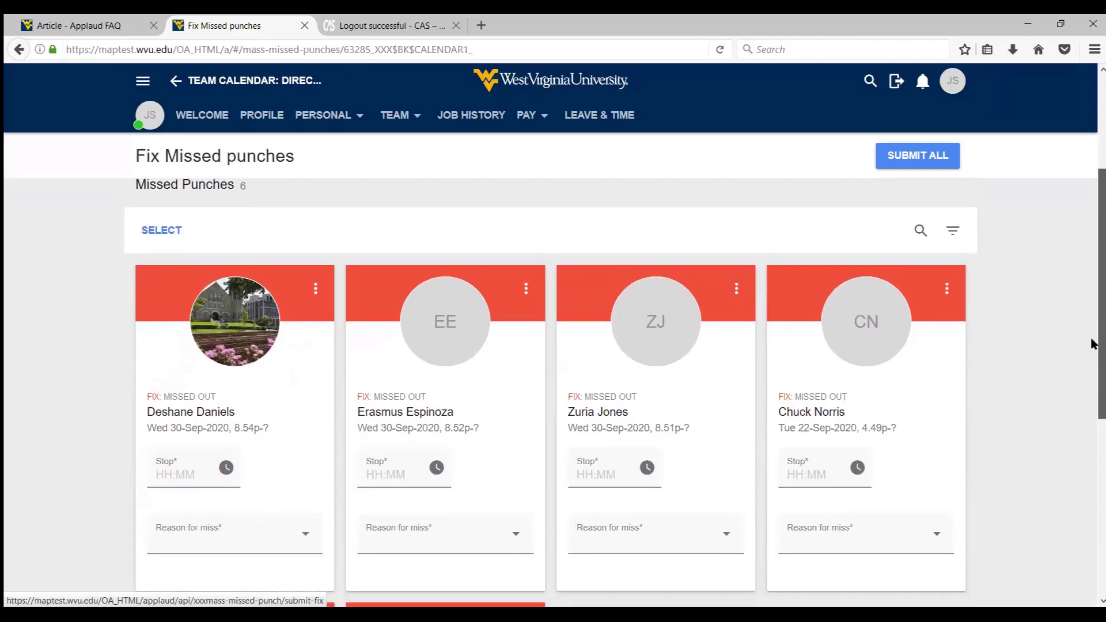
{"action": "left_click", "coordinate": [226, 467]}
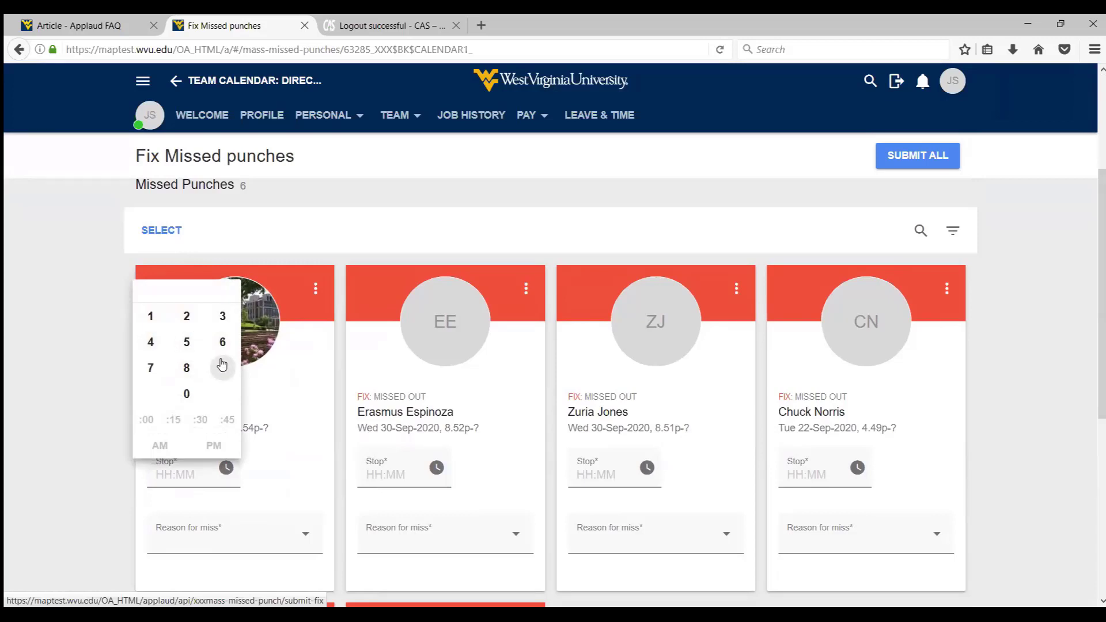
{"action": "left_click", "coordinate": [151, 316]}
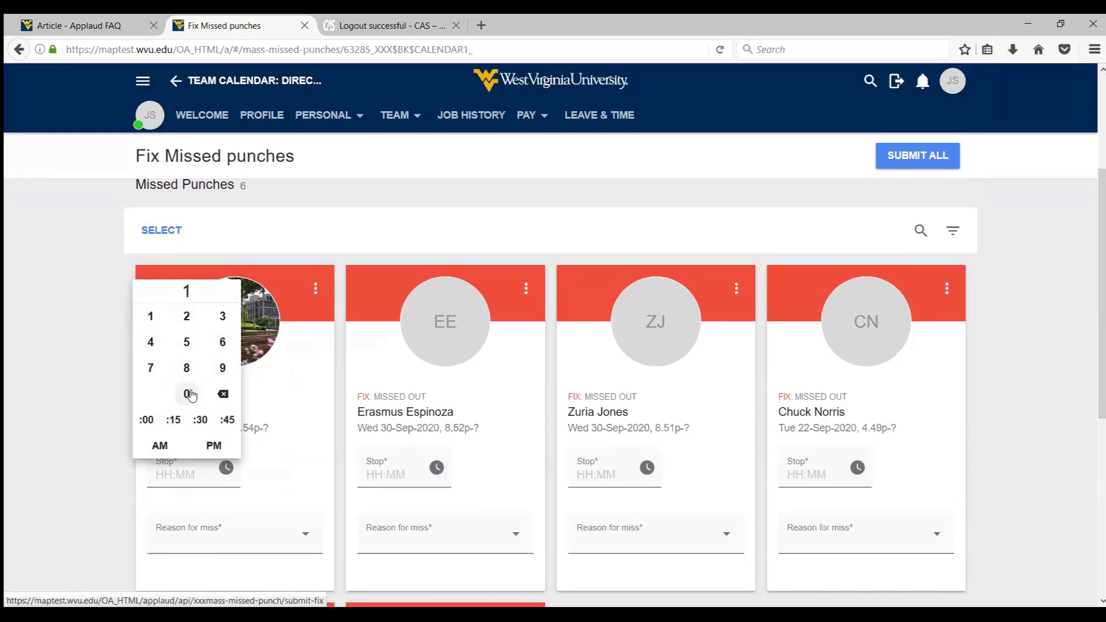
{"action": "left_click", "coordinate": [186, 393]}
{"action": "left_click", "coordinate": [200, 419]}
{"action": "left_click", "coordinate": [214, 446]}
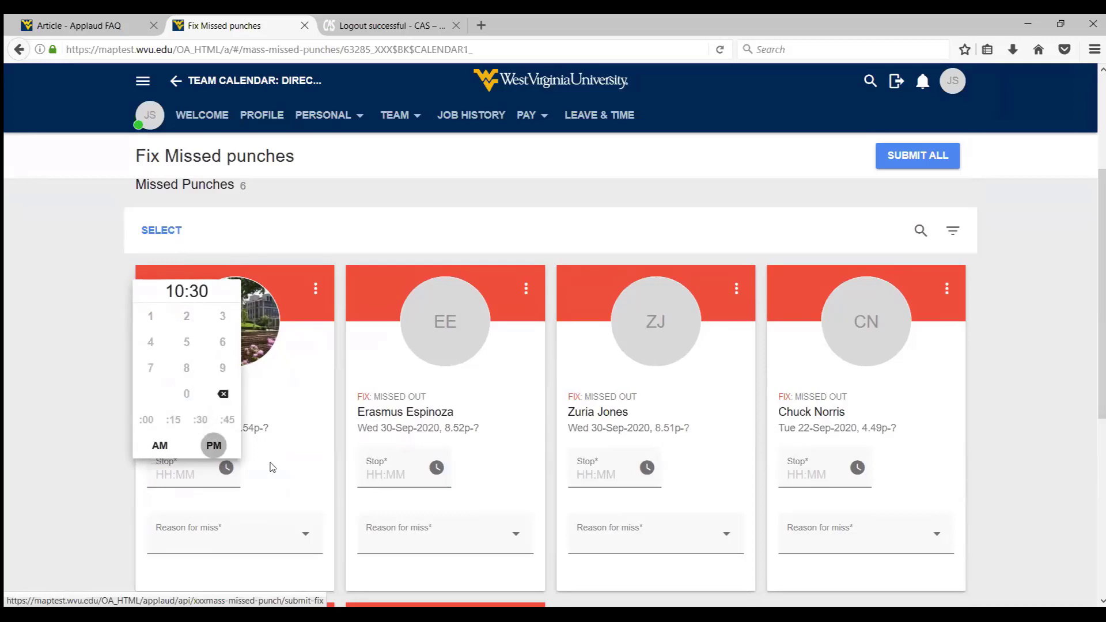
{"action": "left_click", "coordinate": [273, 467]}
{"action": "left_click", "coordinate": [306, 534]}
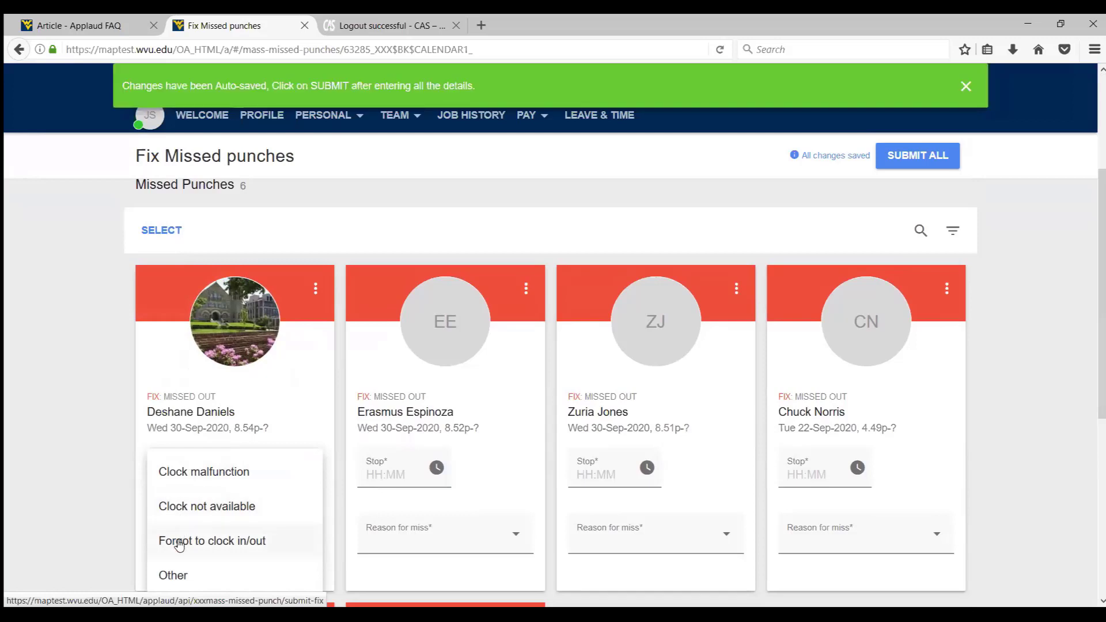
{"action": "left_click", "coordinate": [179, 541]}
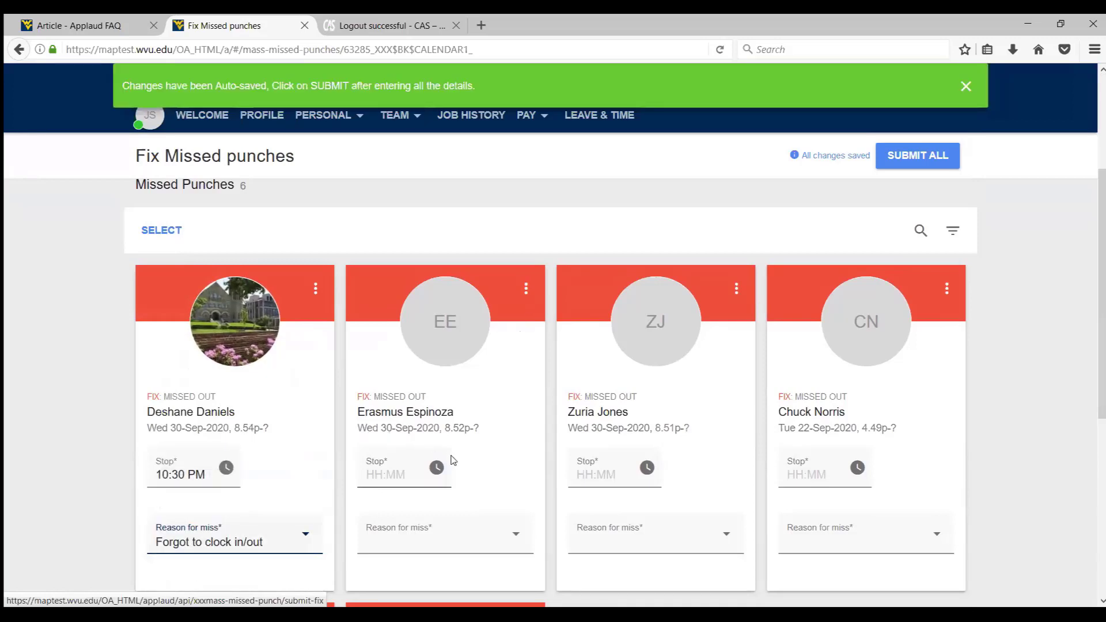
Fill in the 8.52p missed-out card of September 30 with stop time 10:45 PM and reason "Clock not available".
{"action": "left_click", "coordinate": [437, 468]}
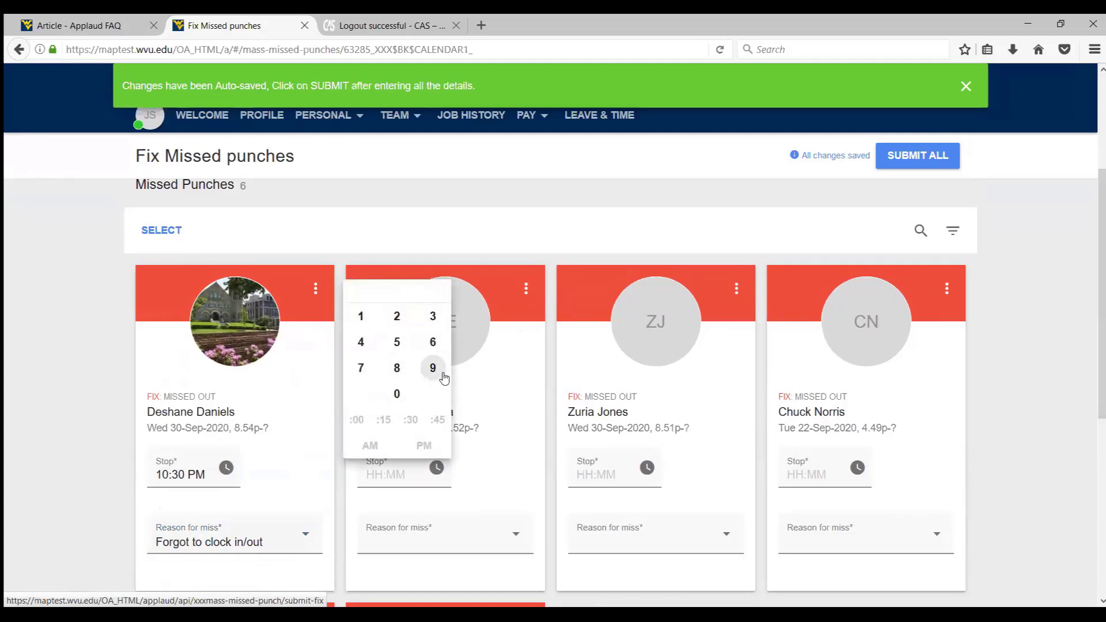
{"action": "left_click", "coordinate": [360, 316]}
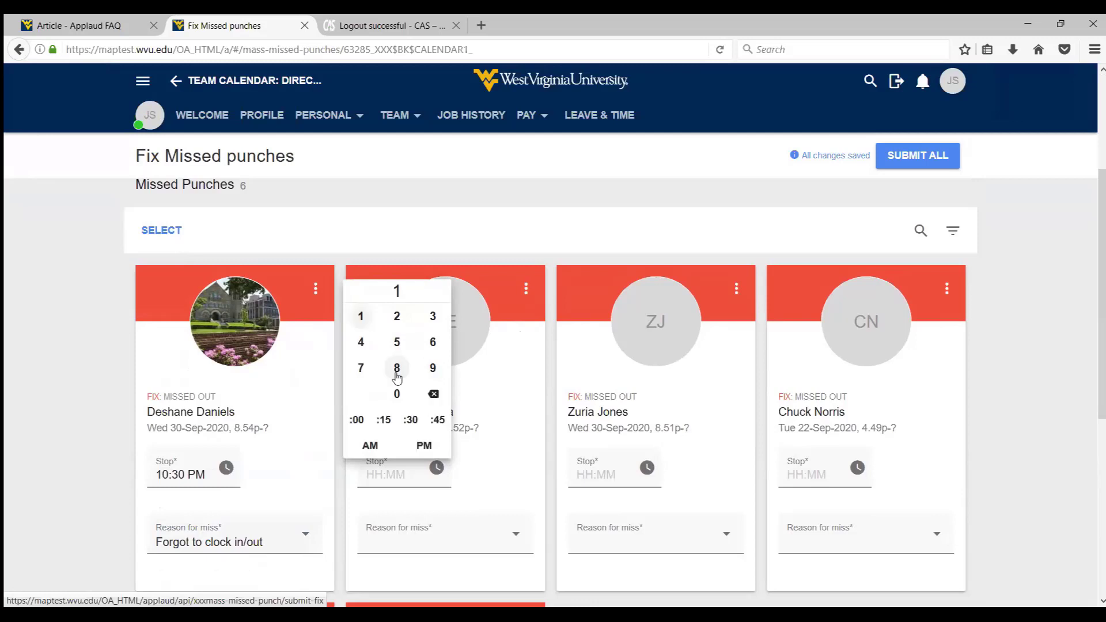
{"action": "left_click", "coordinate": [397, 394]}
{"action": "left_click", "coordinate": [437, 419]}
{"action": "left_click", "coordinate": [424, 445]}
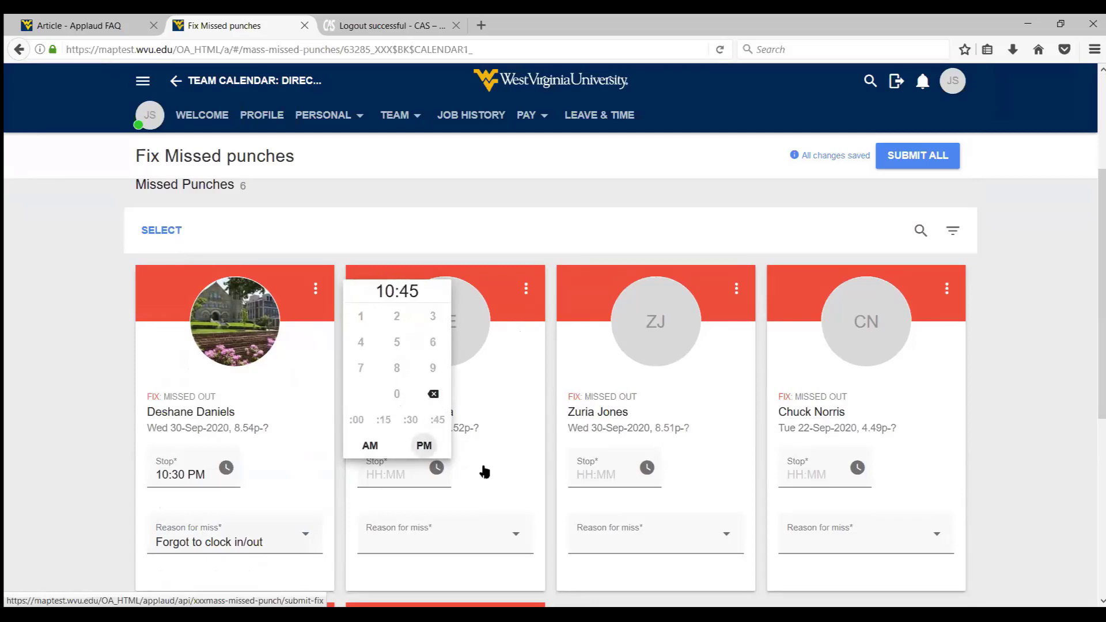
{"action": "left_click", "coordinate": [516, 533]}
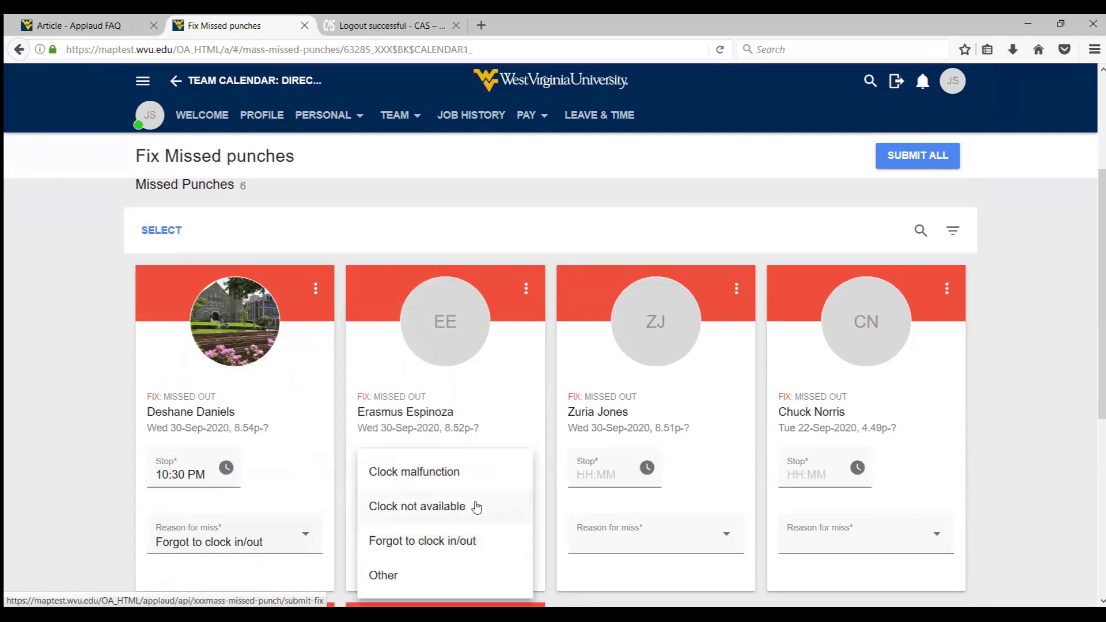
{"action": "left_click", "coordinate": [476, 506]}
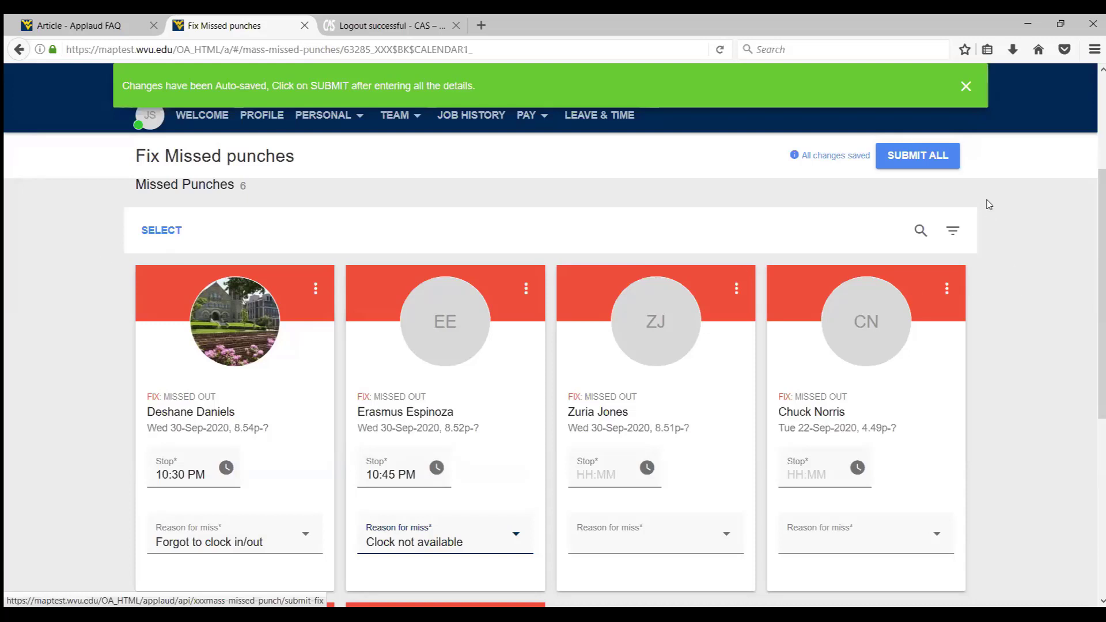
Select the two filled-in missed punch cards and submit their fixes together with the SUBMIT FIX option.
{"action": "left_click", "coordinate": [161, 230]}
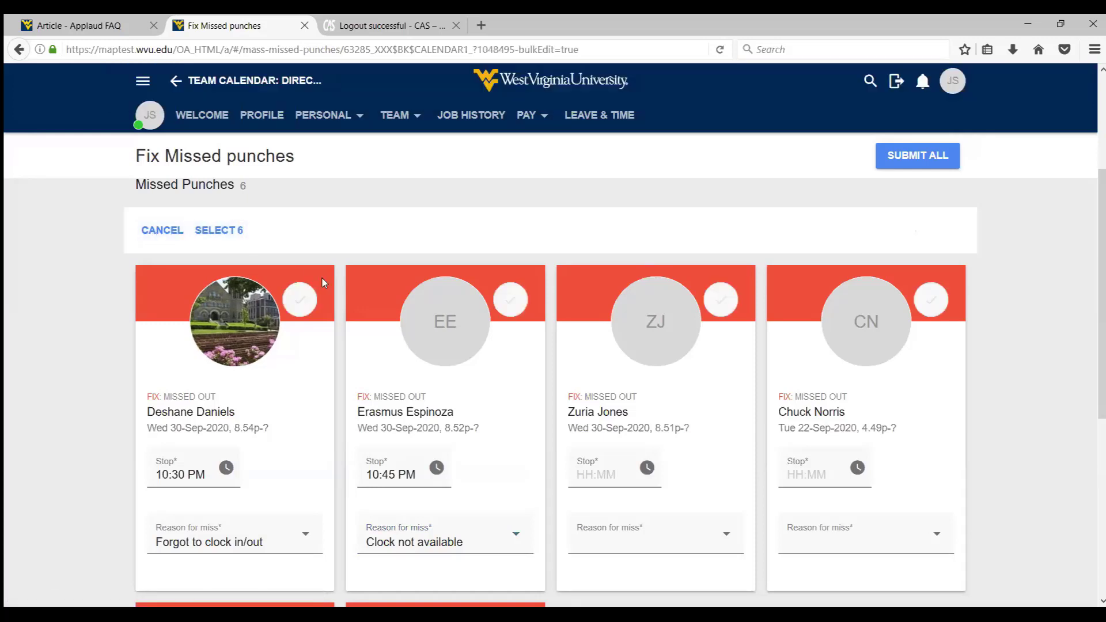
{"action": "left_click", "coordinate": [299, 306]}
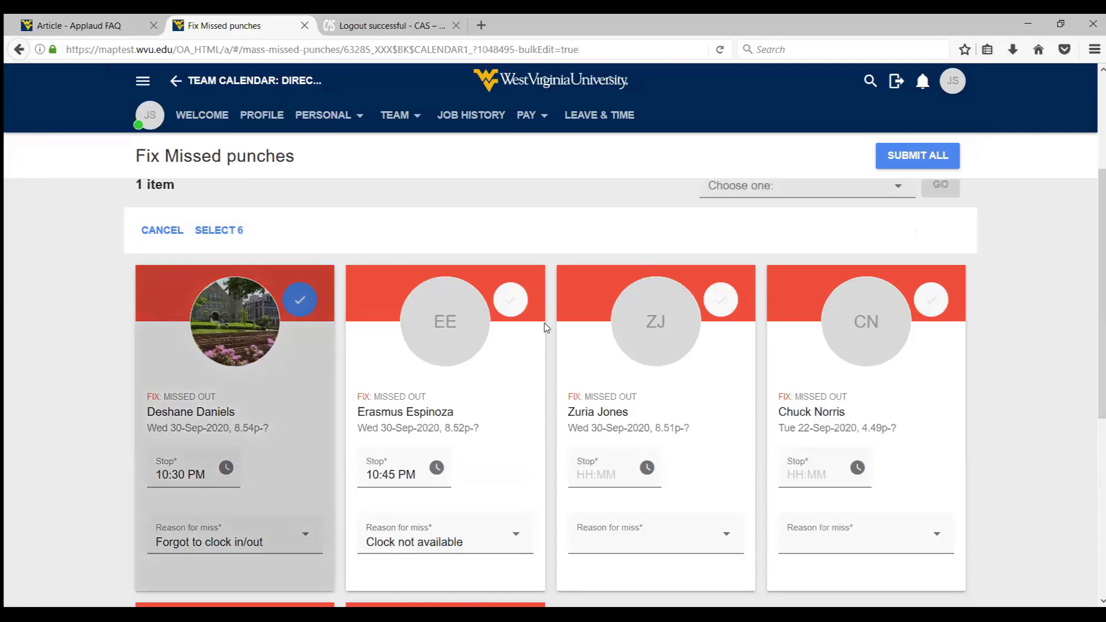
{"action": "left_click", "coordinate": [511, 300]}
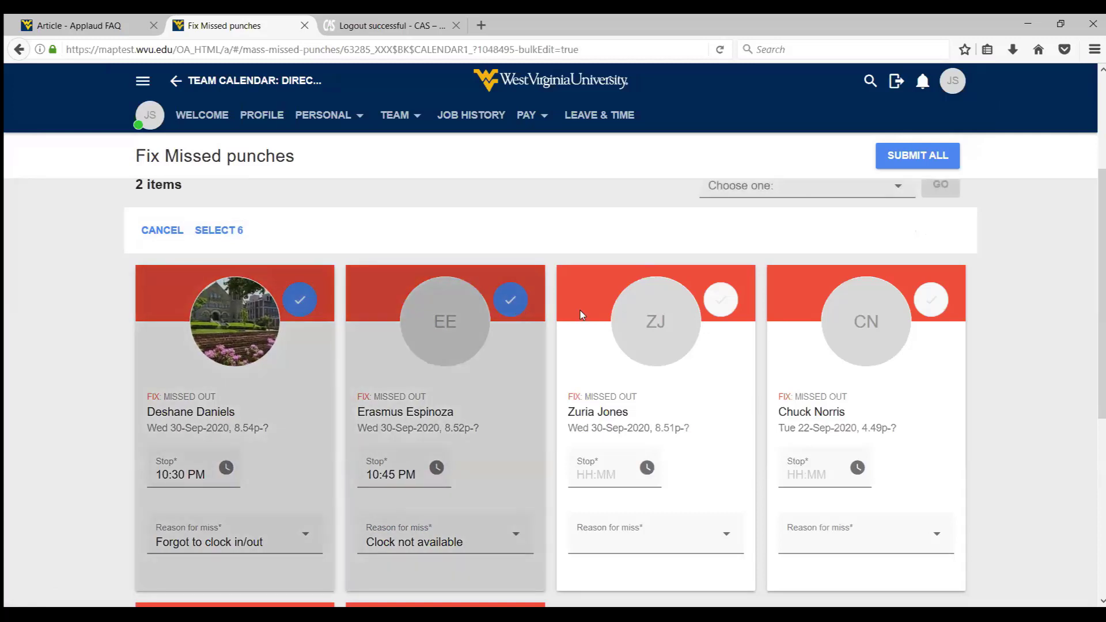
{"action": "scroll", "coordinate": [1004, 361], "scroll_direction": "up", "scroll_amount": 2}
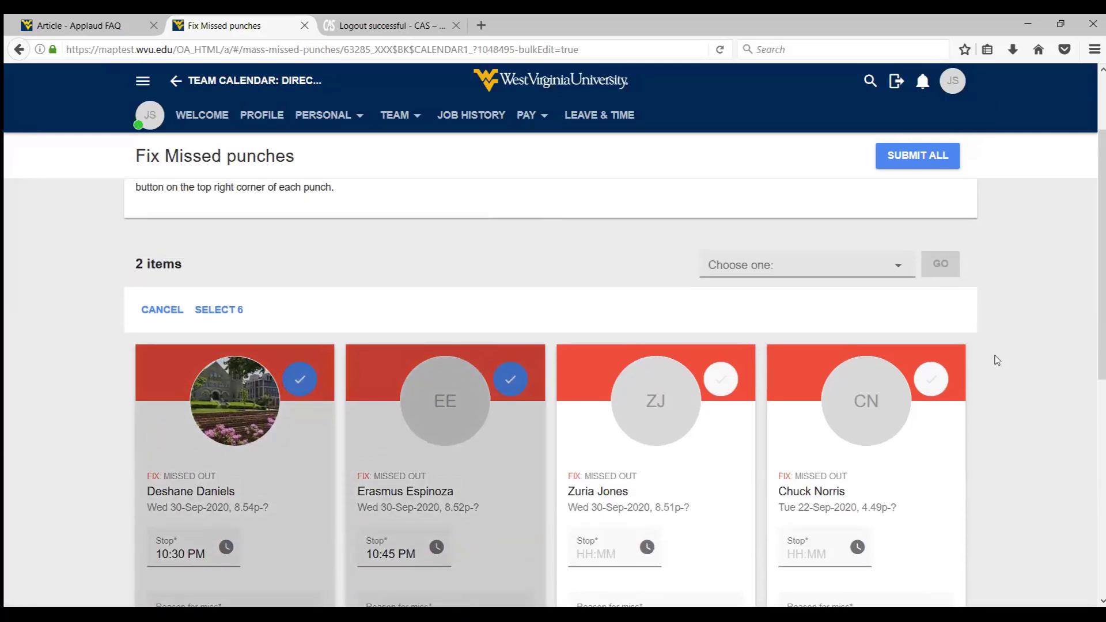
{"action": "left_click", "coordinate": [897, 269]}
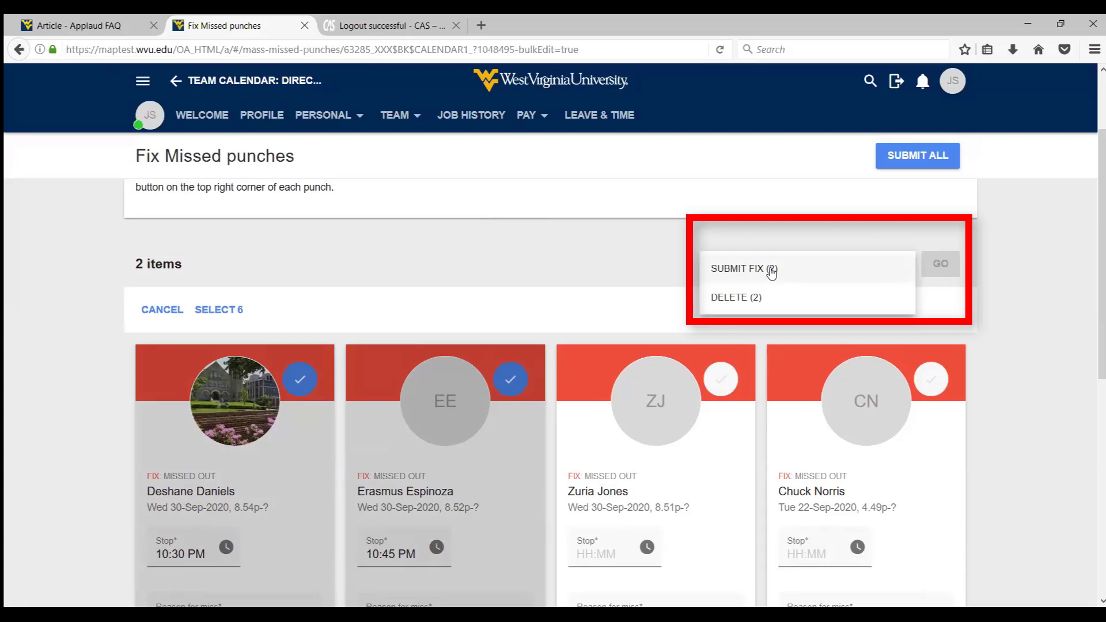
{"action": "left_click", "coordinate": [771, 269]}
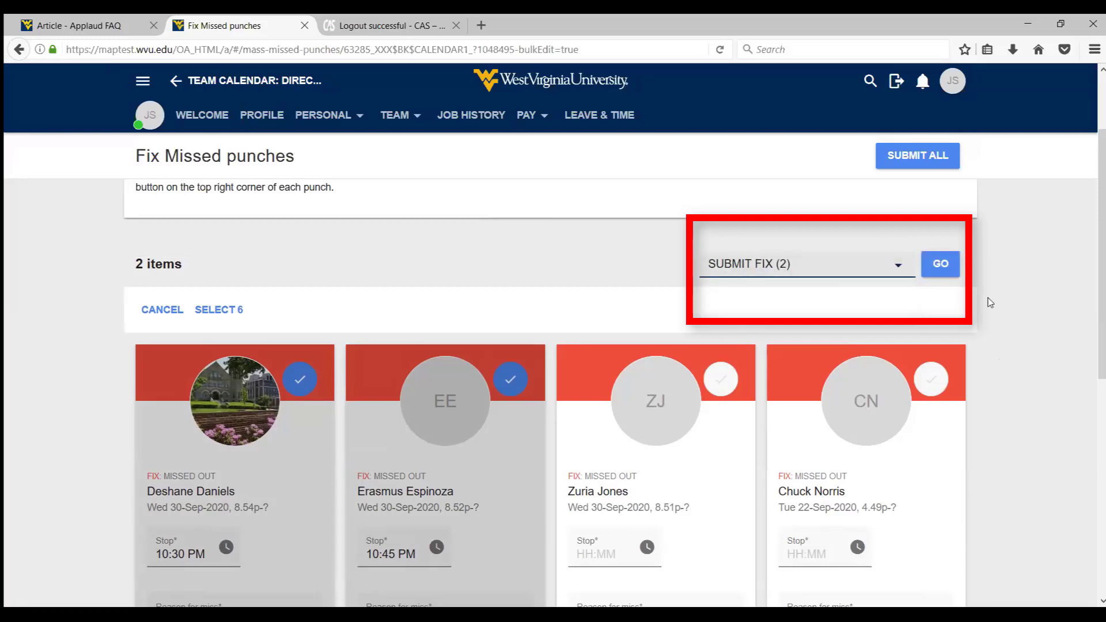
{"action": "left_click", "coordinate": [937, 269]}
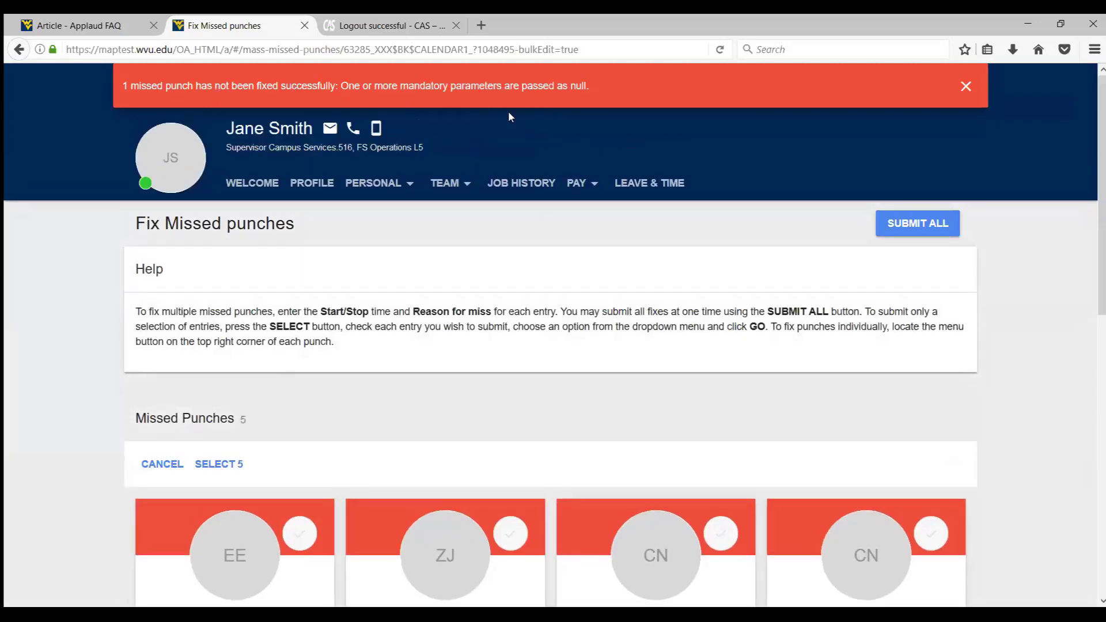
{"action": "left_click", "coordinate": [578, 183]}
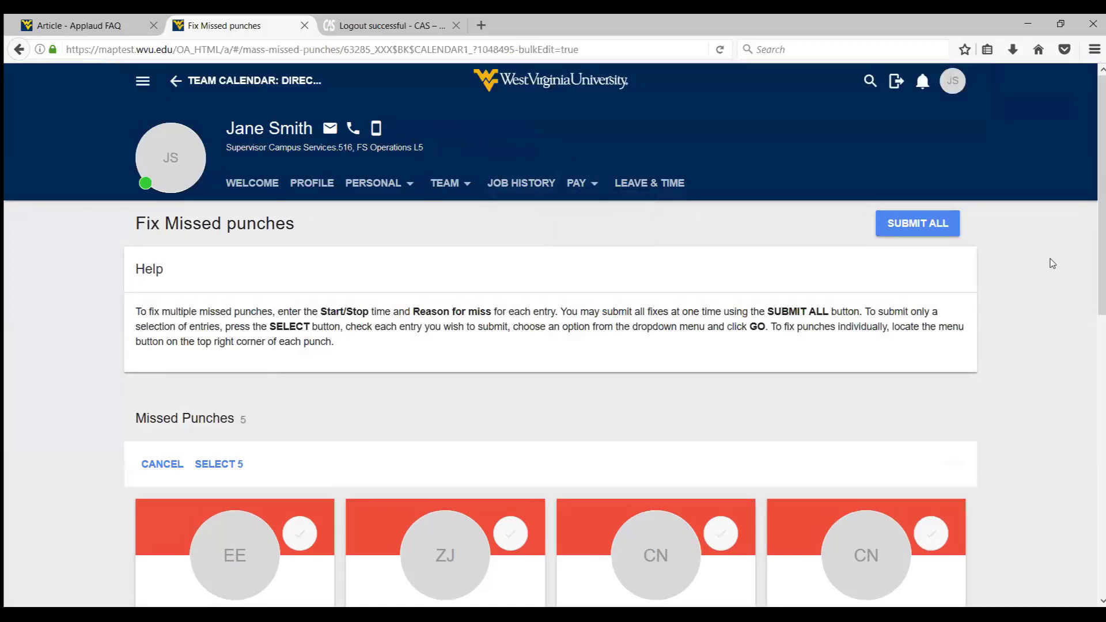
Look over the remaining missed punch cards and return to the direct reports' Team Calendar.
{"action": "left_click_drag", "start_coordinate": [1093, 242], "coordinate": [1094, 330]}
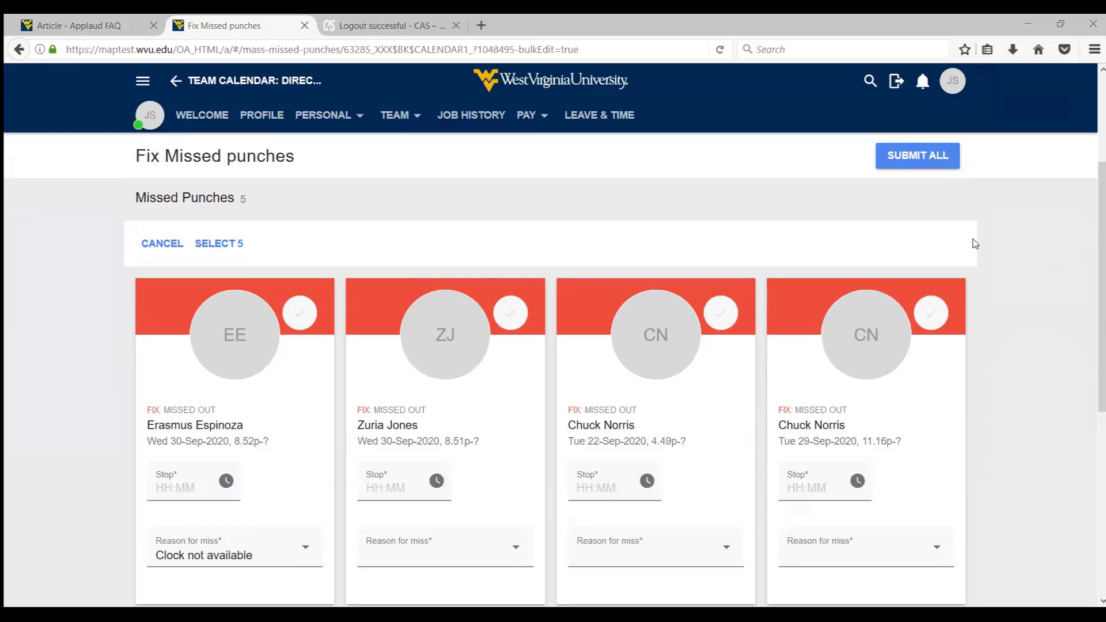
{"action": "left_click_drag", "start_coordinate": [1093, 332], "coordinate": [1070, 225]}
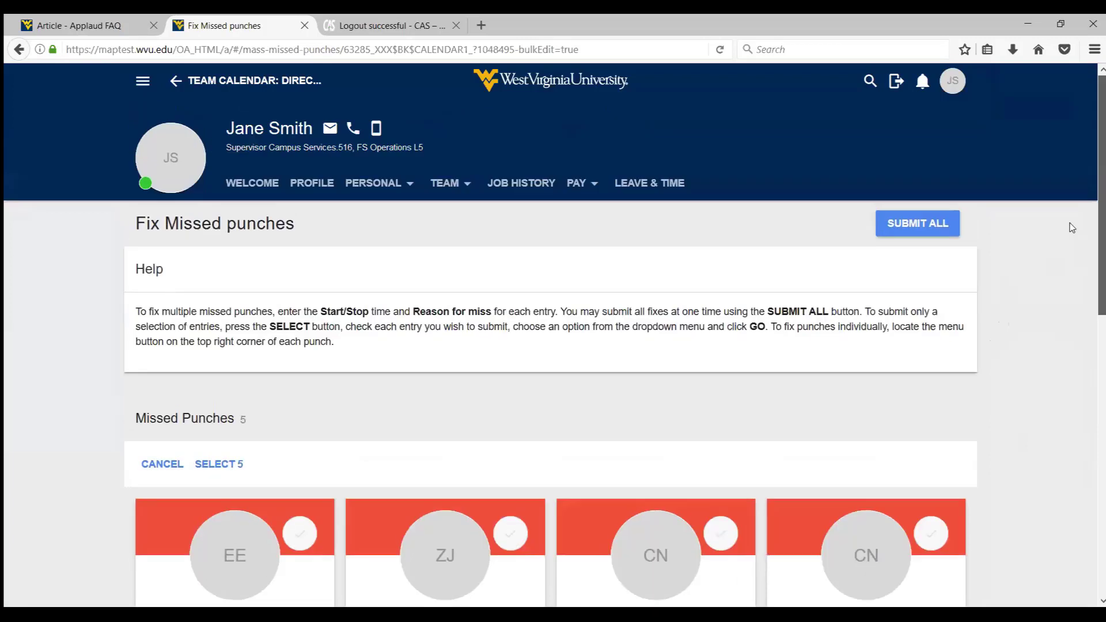
{"action": "left_click", "coordinate": [445, 192]}
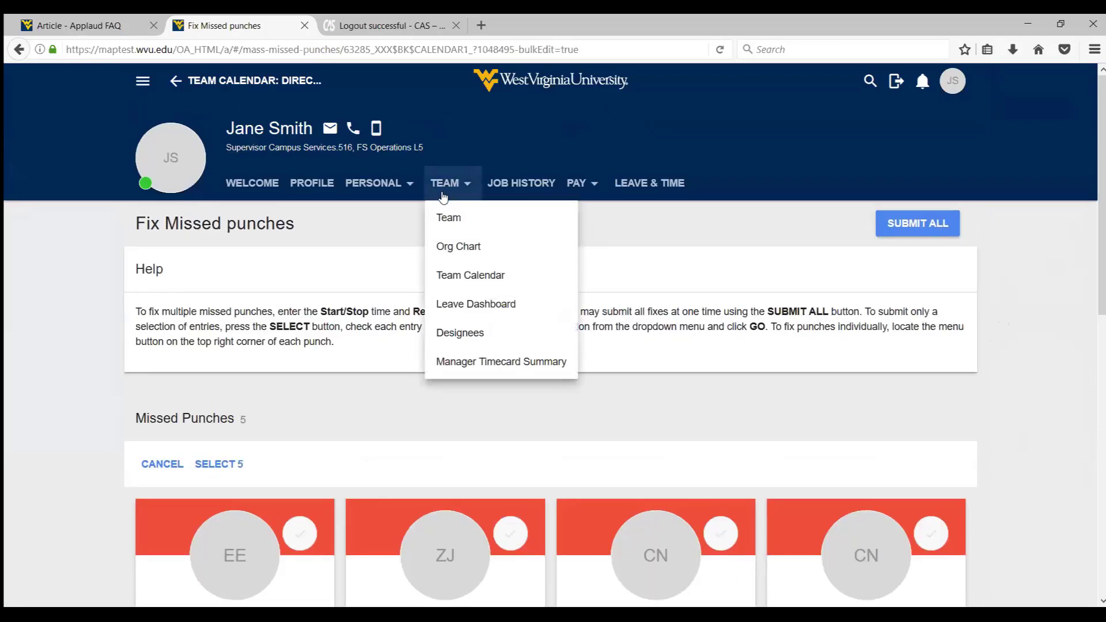
{"action": "left_click", "coordinate": [464, 276]}
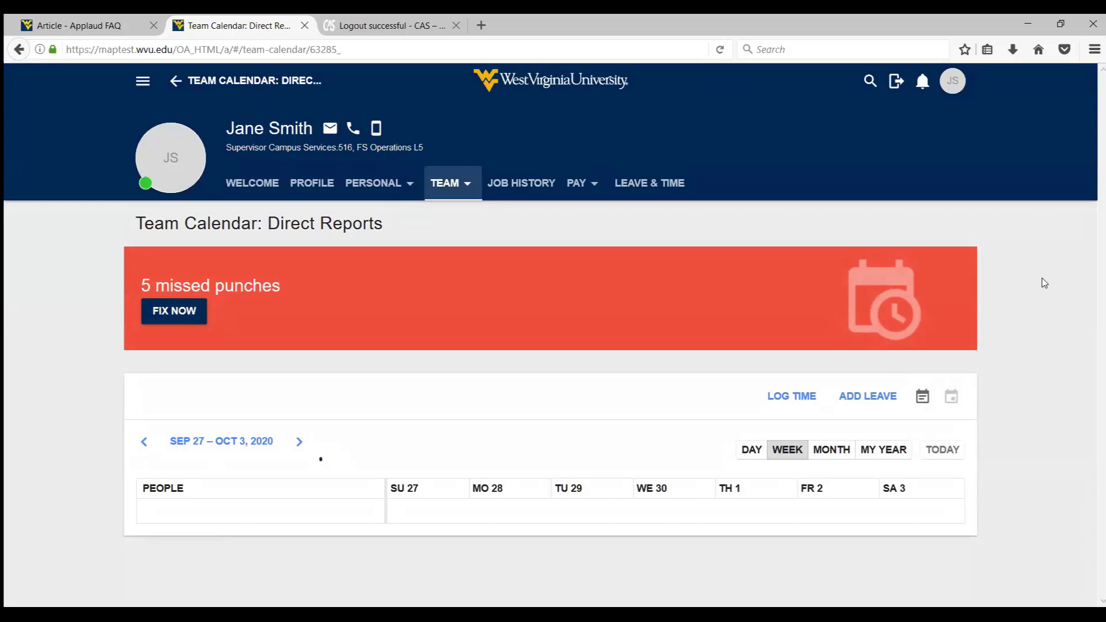
Open the missed-out punch started 8.51p on September 30 from the week calendar, examine its fix form, and close it without saving.
{"action": "scroll", "coordinate": [1044, 283], "scroll_direction": "down", "scroll_amount": 10}
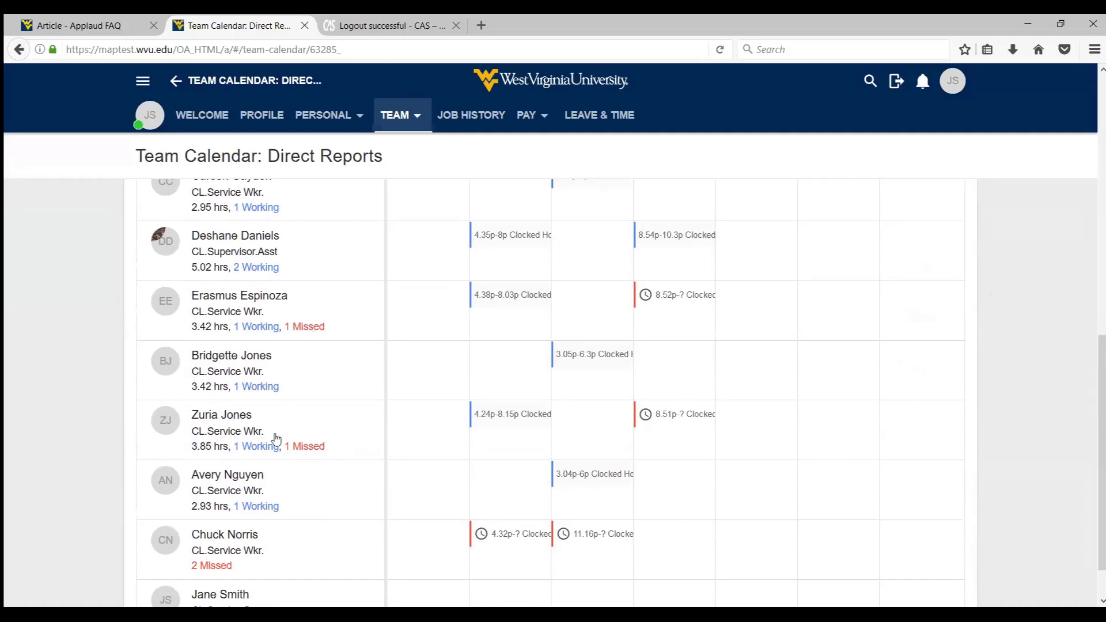
{"action": "left_click", "coordinate": [676, 417]}
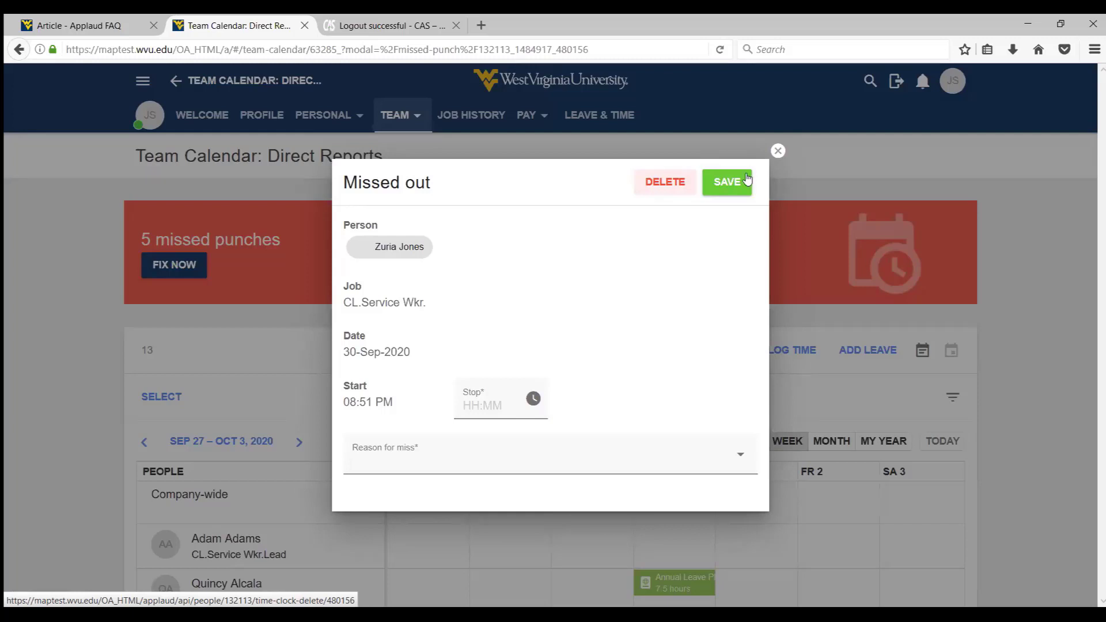
{"action": "left_click", "coordinate": [777, 151]}
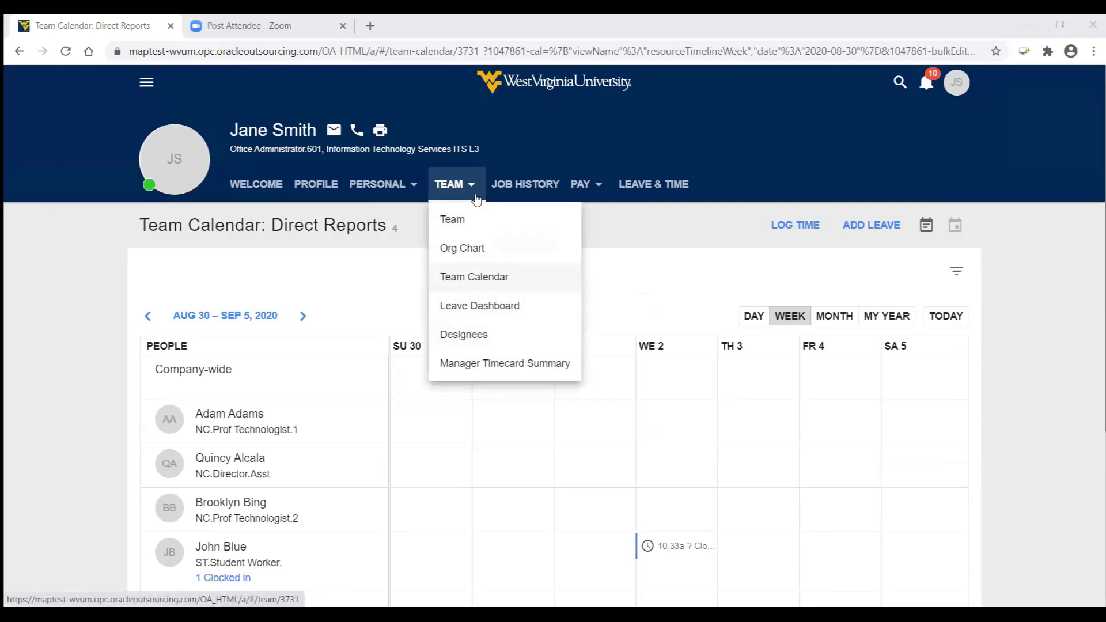
Open the Manager Timecard Summary and switch it to the biweekly period 13-SEP-2020 to 26-SEP-2020.
{"action": "left_click", "coordinate": [545, 367]}
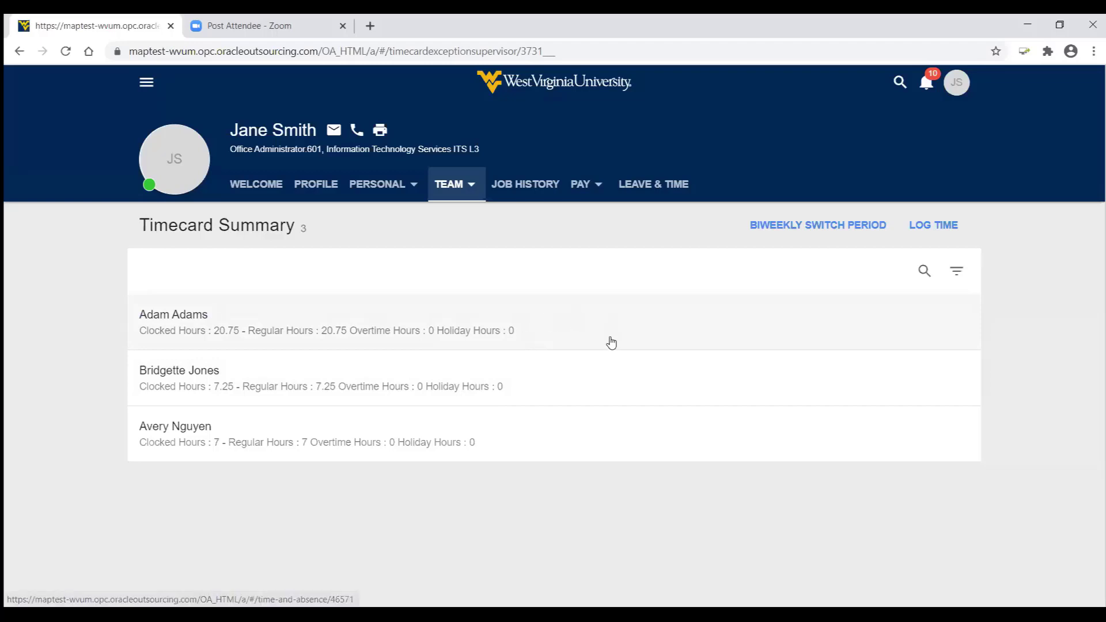
{"action": "left_click", "coordinate": [803, 228]}
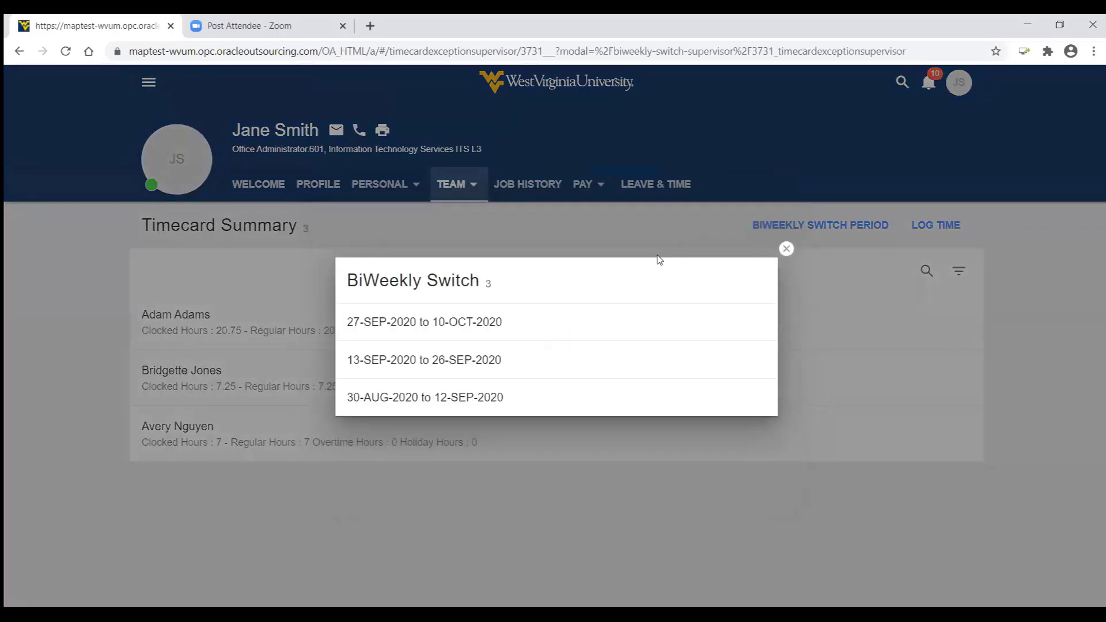
{"action": "left_click", "coordinate": [444, 361]}
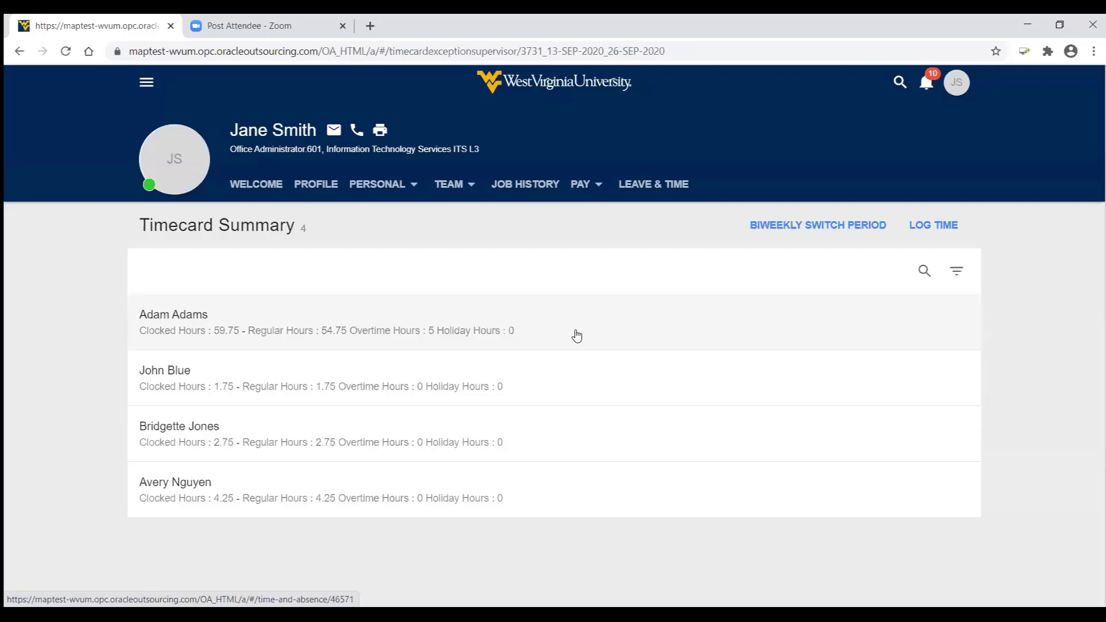
Return to the direct reports' Team Calendar and examine the clocked time entries of the current week.
{"action": "left_click", "coordinate": [452, 183]}
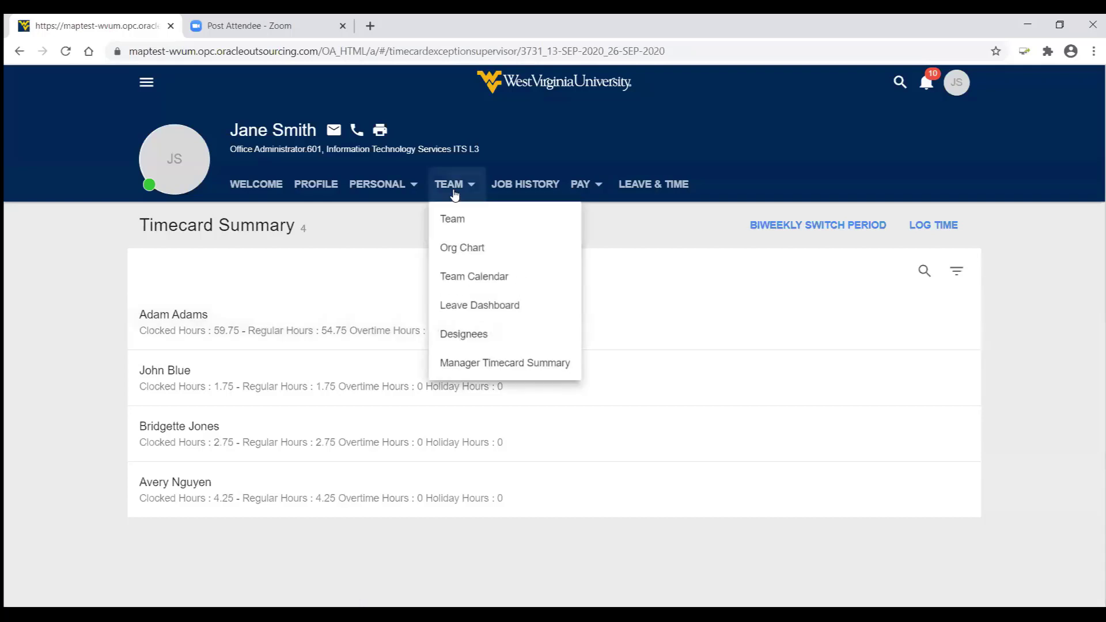
{"action": "left_click", "coordinate": [470, 279]}
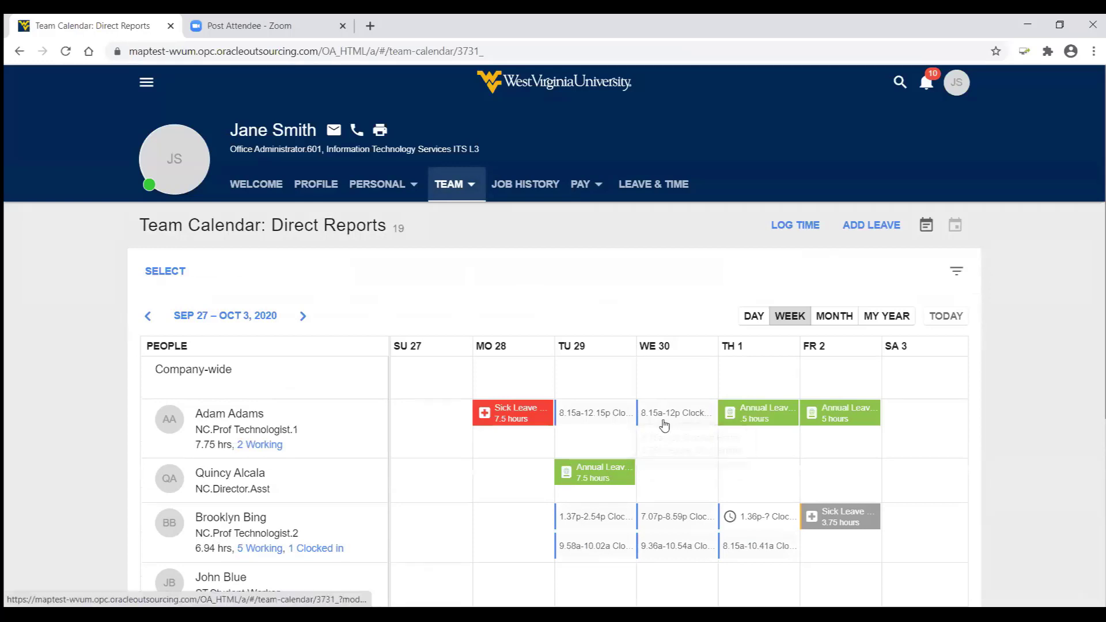
{"action": "mouse_move", "coordinate": [650, 414]}
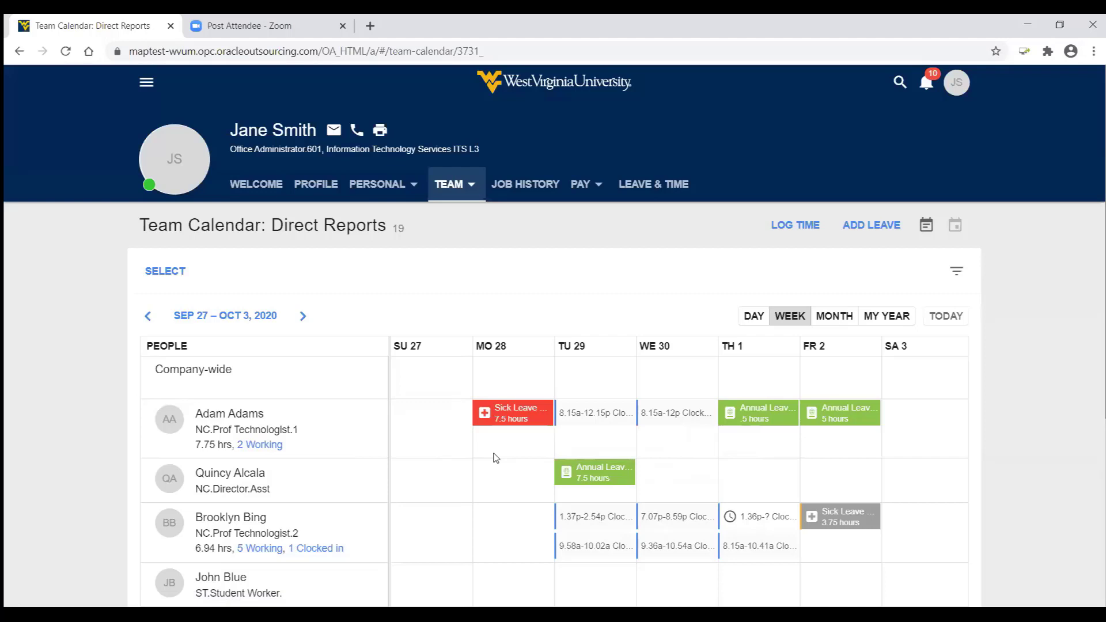
Open the direct reports' Leave Dashboard and look through the team's open and upcoming leave.
{"action": "left_click", "coordinate": [452, 192]}
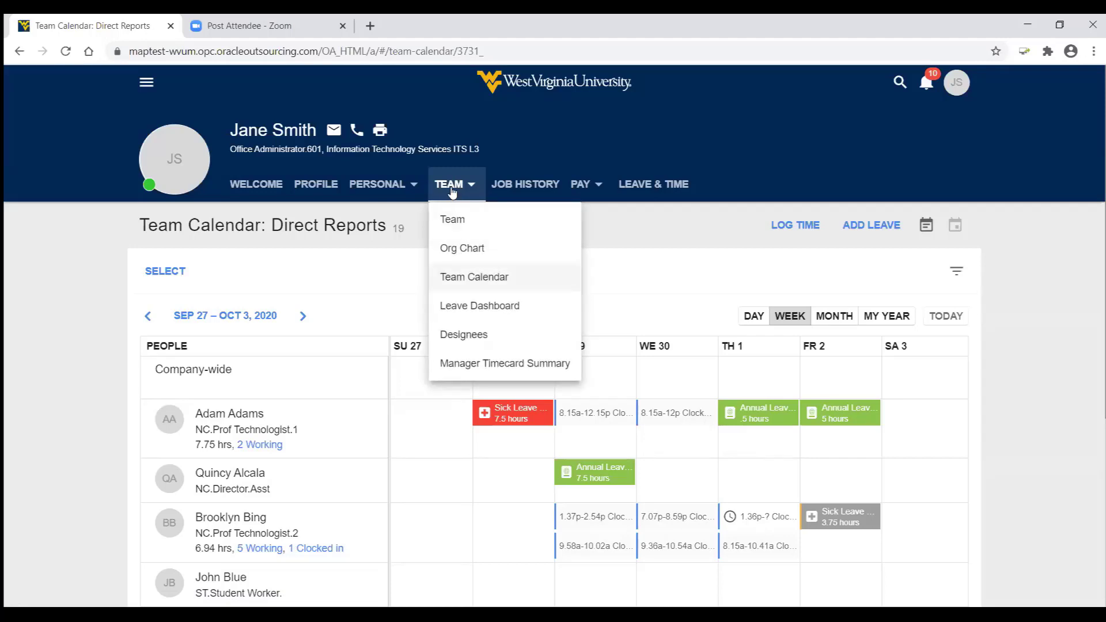
{"action": "left_click", "coordinate": [483, 309]}
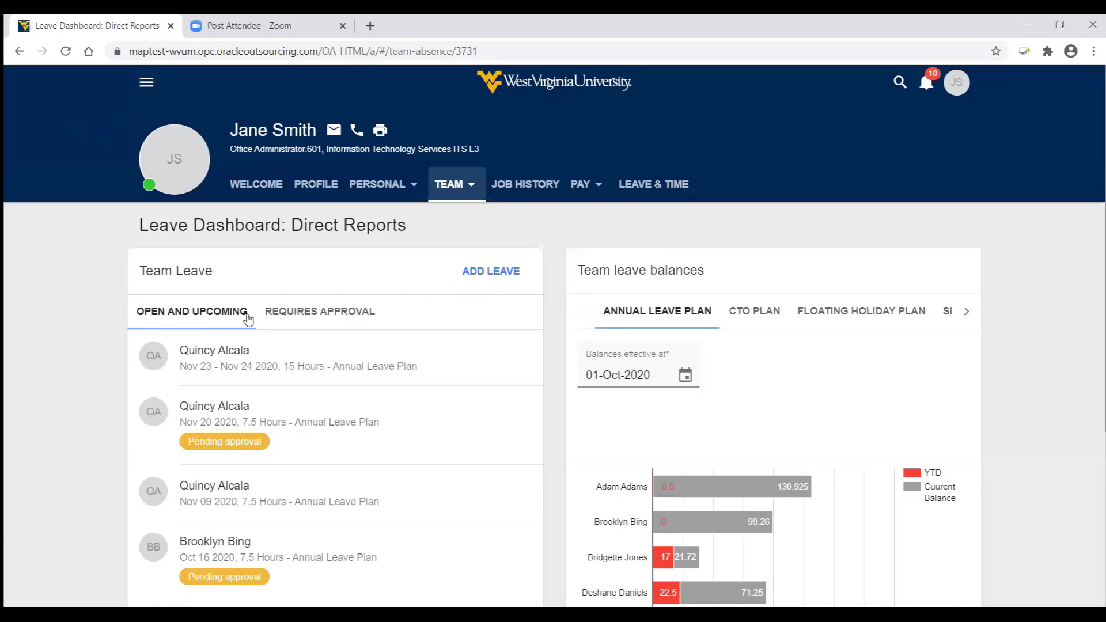
{"action": "scroll", "coordinate": [1044, 265], "scroll_direction": "down", "scroll_amount": 3}
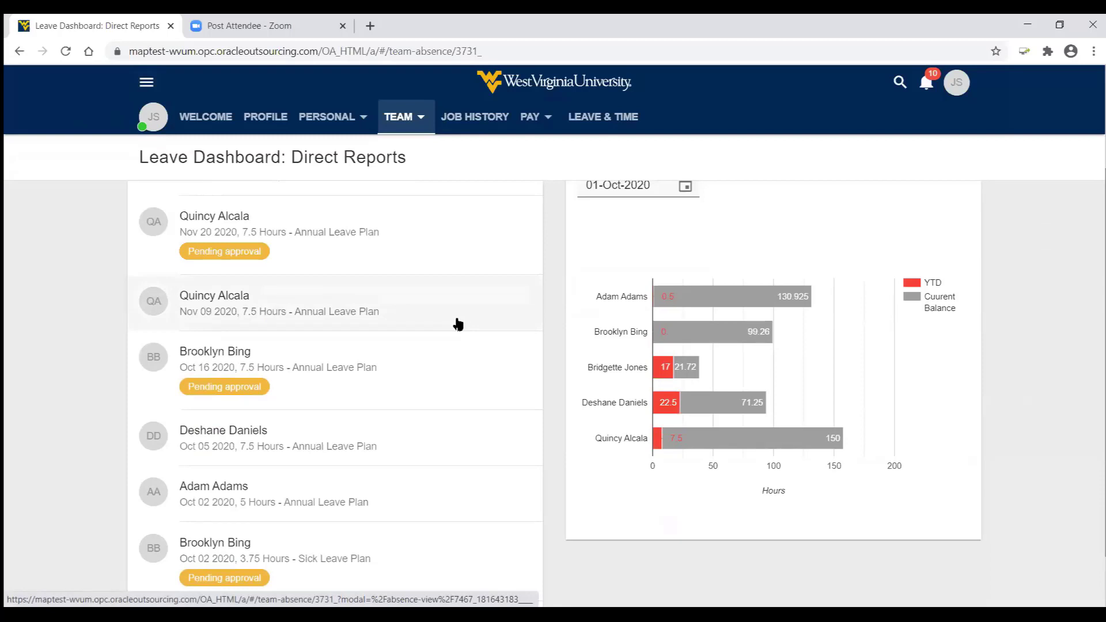
{"action": "scroll", "coordinate": [457, 321], "scroll_direction": "up", "scroll_amount": 3}
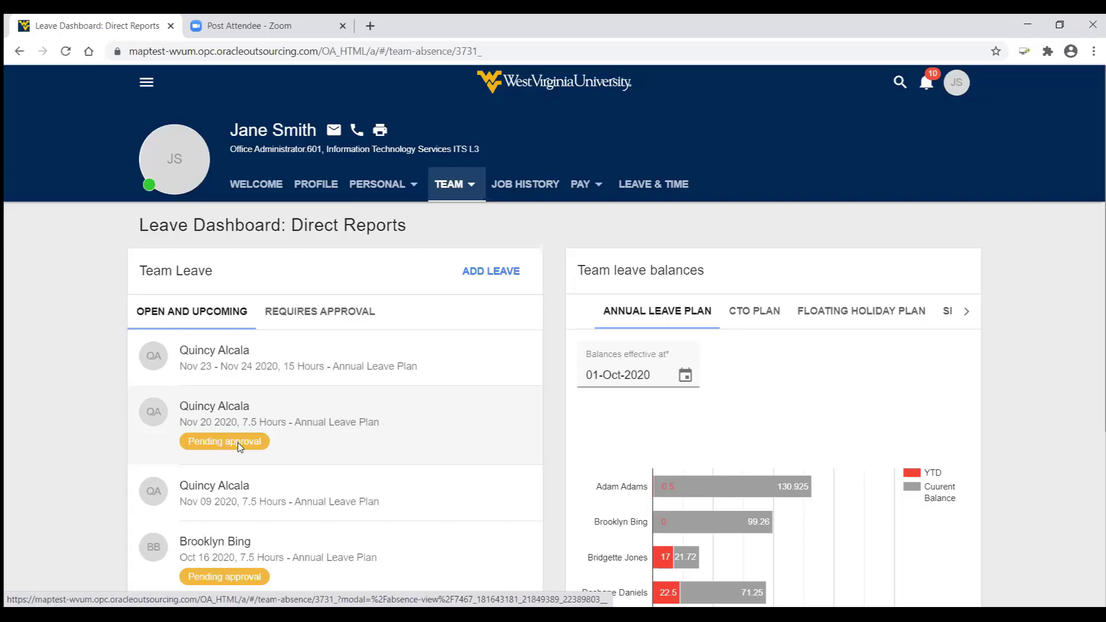
List the leave requiring approval, review the details of the Nov 20 2020 Annual Leave Plan request, and close it without responding.
{"action": "left_click", "coordinate": [336, 317]}
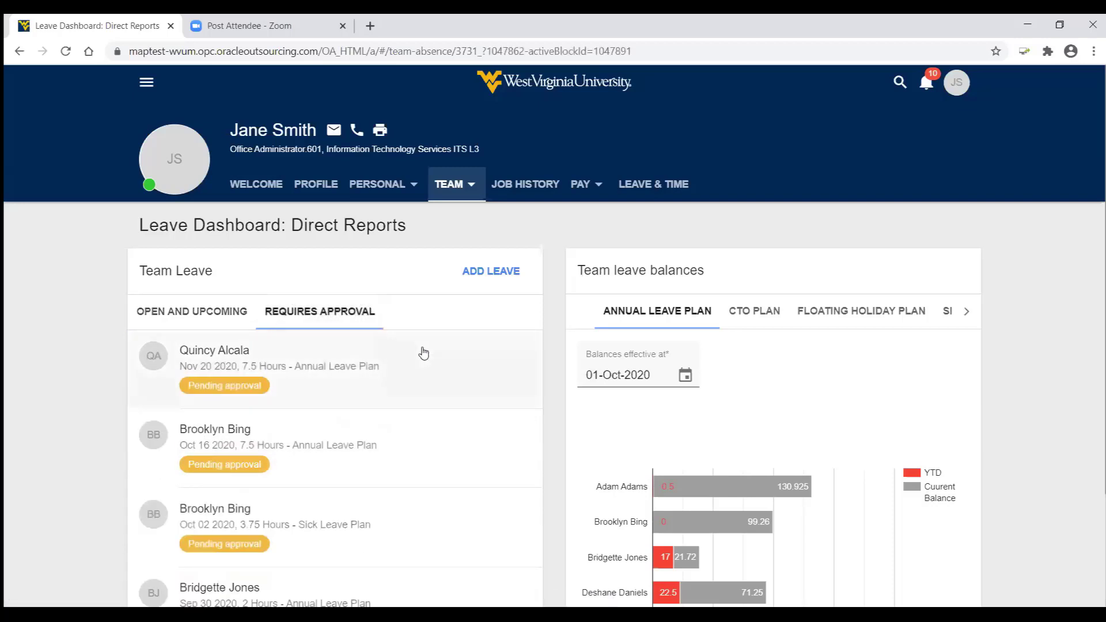
{"action": "left_click", "coordinate": [224, 386]}
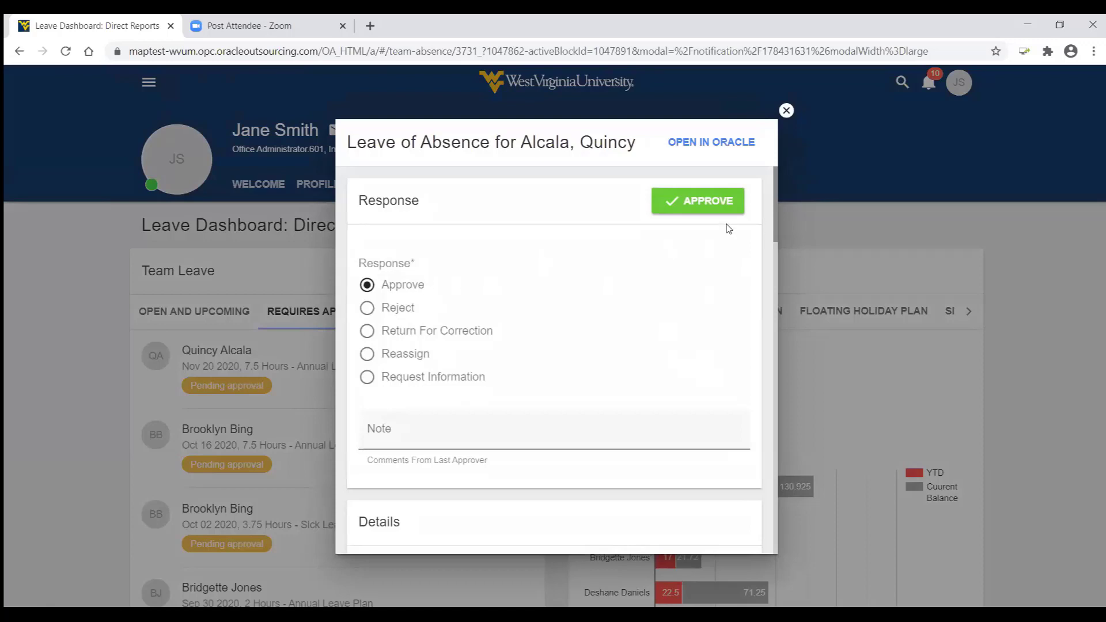
{"action": "scroll", "coordinate": [778, 254], "scroll_direction": "down", "scroll_amount": 1}
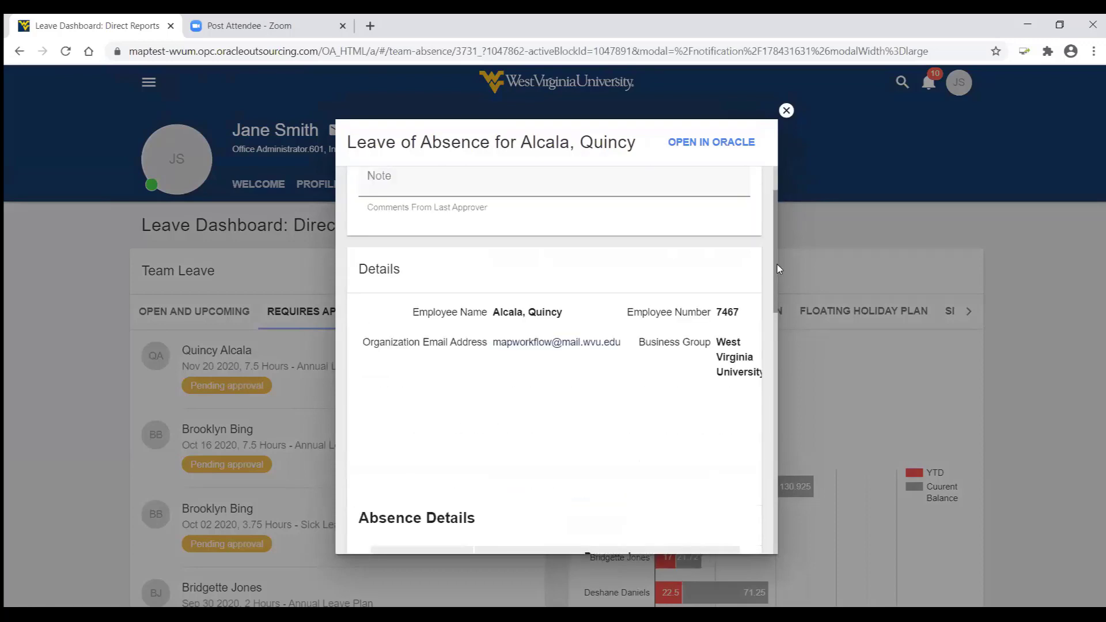
{"action": "scroll", "coordinate": [776, 288], "scroll_direction": "down", "scroll_amount": 5}
{"action": "scroll", "coordinate": [770, 354], "scroll_direction": "down", "scroll_amount": 1}
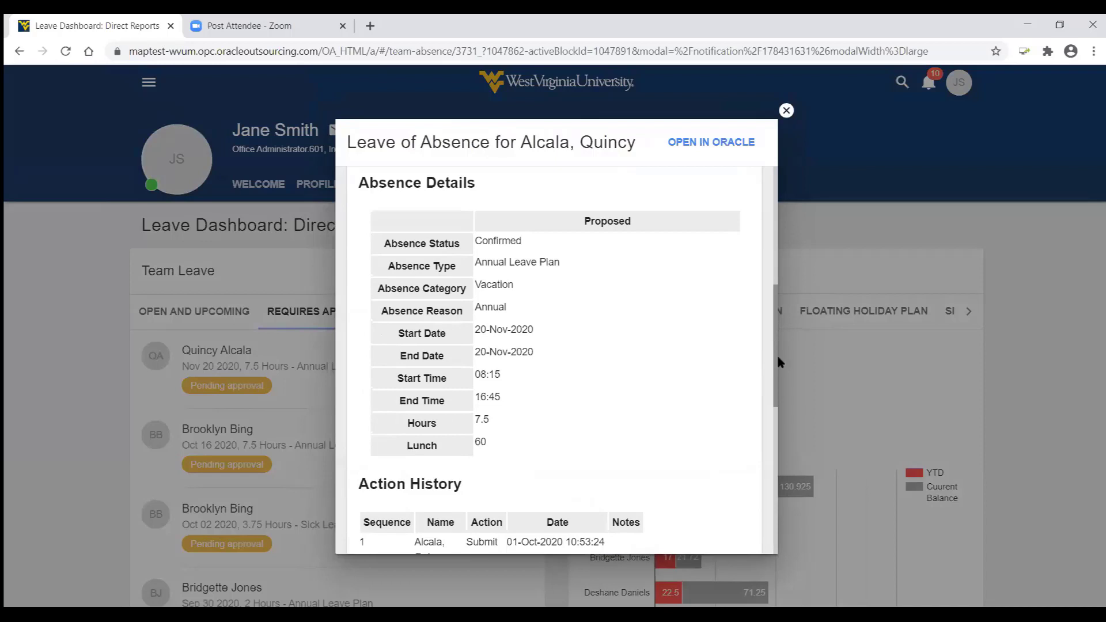
{"action": "left_click_drag", "start_coordinate": [783, 356], "coordinate": [769, 182]}
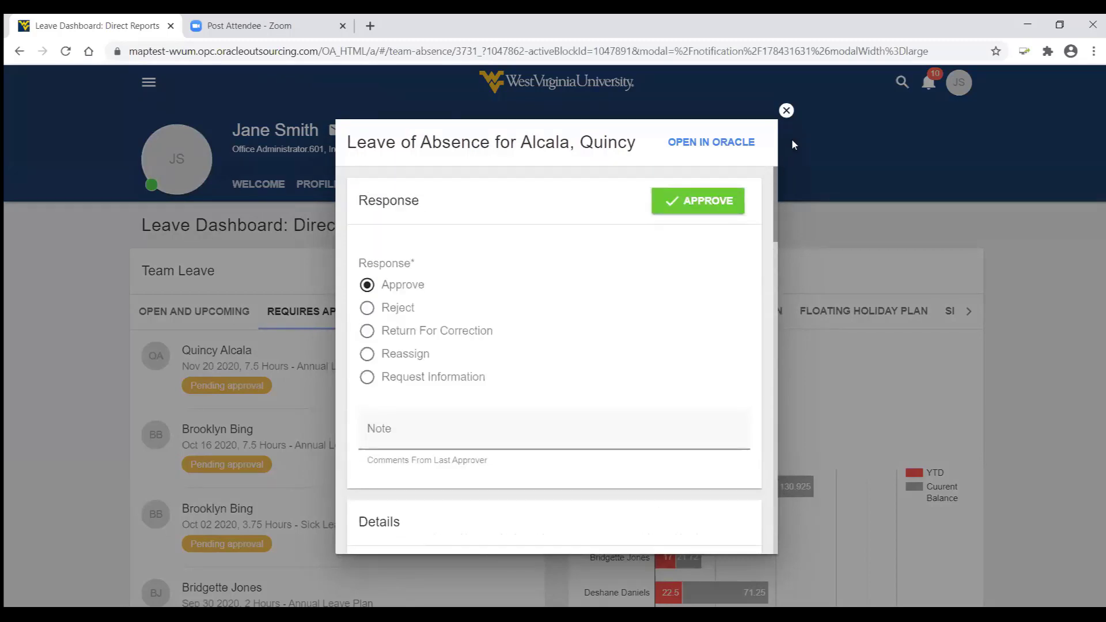
{"action": "left_click", "coordinate": [786, 111]}
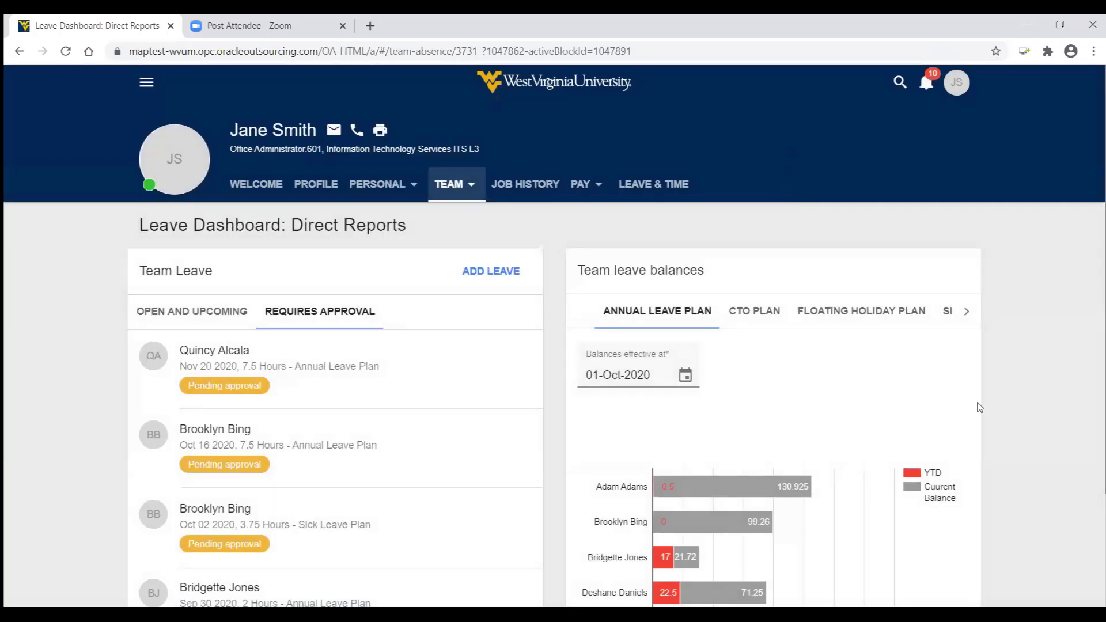
Examine the team leave balances for the CTO, Floating Holiday and Sick Leave plans, and return to the Annual Leave Plan chart.
{"action": "scroll", "coordinate": [1007, 410], "scroll_direction": "down", "scroll_amount": 2}
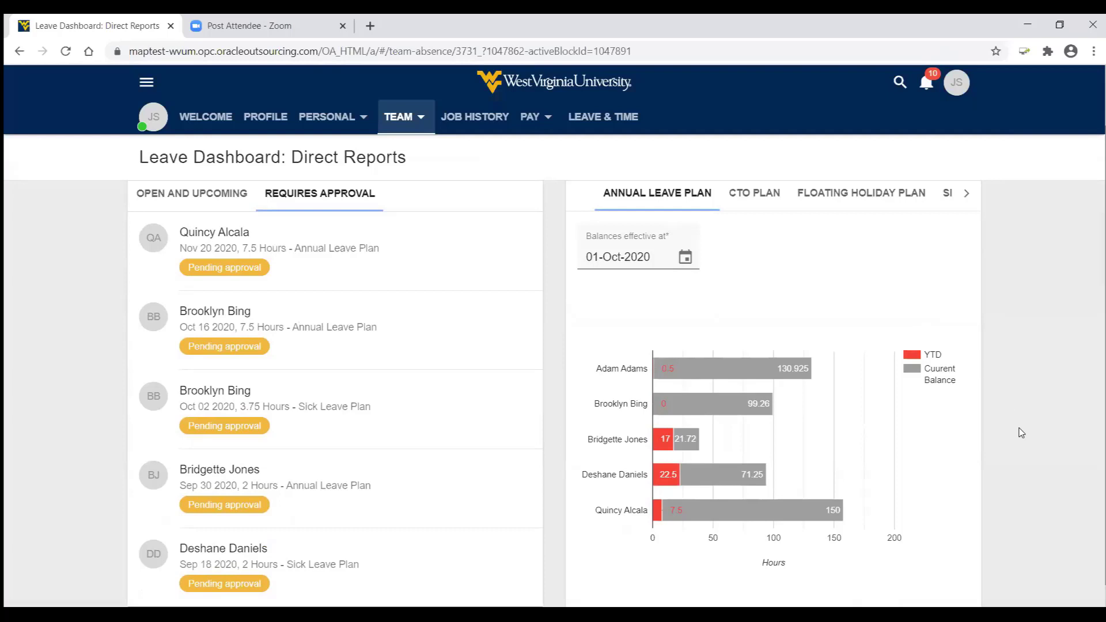
{"action": "scroll", "coordinate": [1021, 432], "scroll_direction": "down", "scroll_amount": 1}
{"action": "scroll", "coordinate": [1020, 431], "scroll_direction": "up", "scroll_amount": 2}
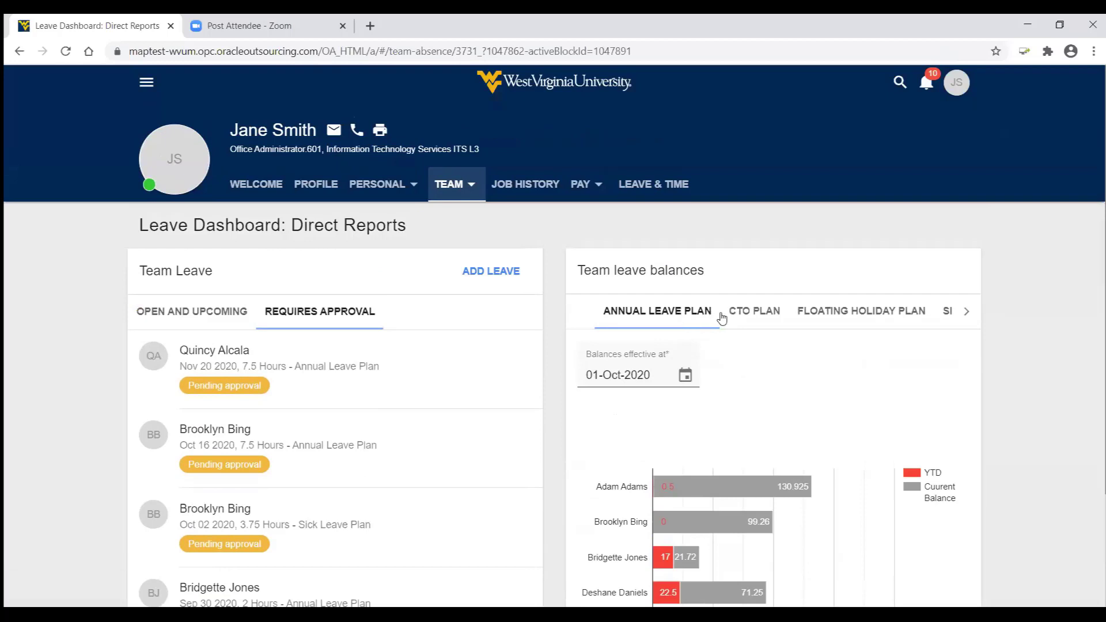
{"action": "left_click", "coordinate": [756, 314]}
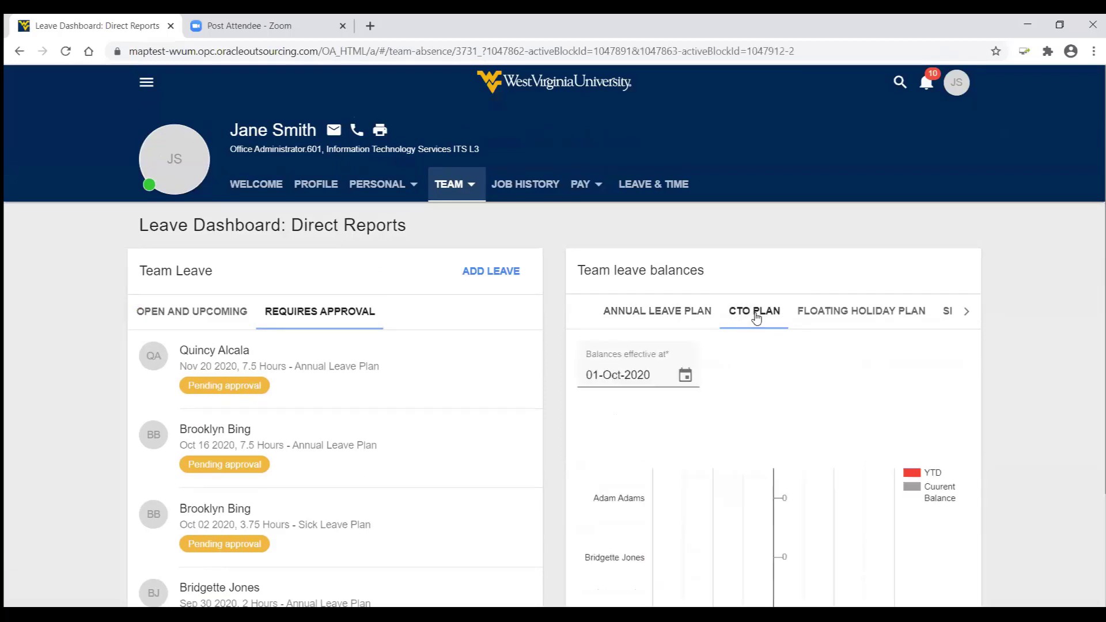
{"action": "left_click", "coordinate": [856, 316]}
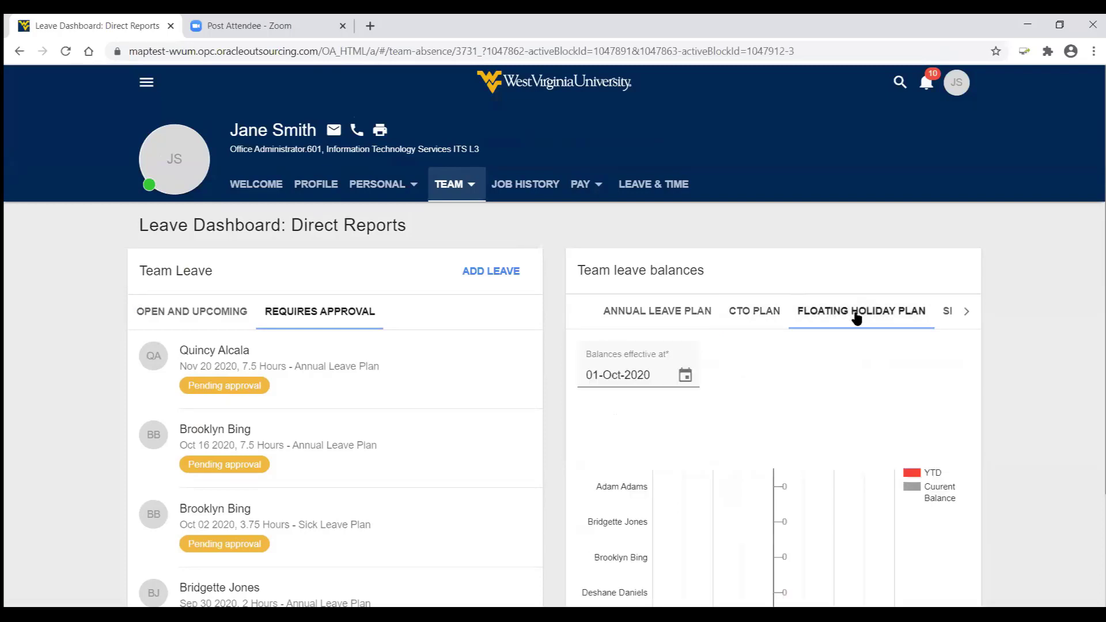
{"action": "left_click", "coordinate": [950, 314]}
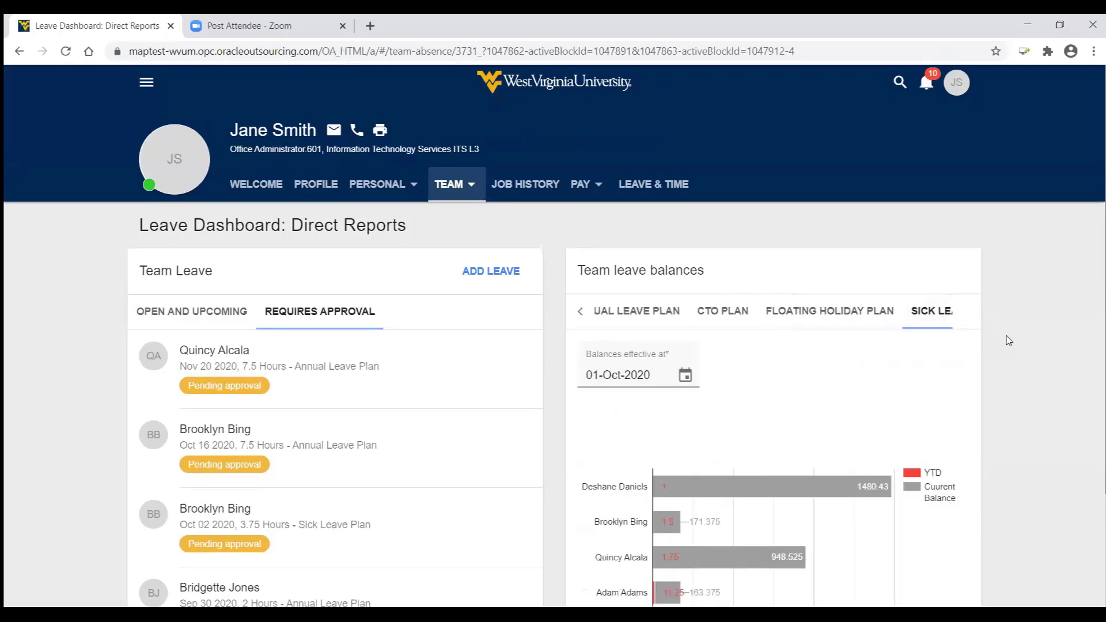
{"action": "left_click", "coordinate": [581, 312]}
{"action": "left_click", "coordinate": [640, 312]}
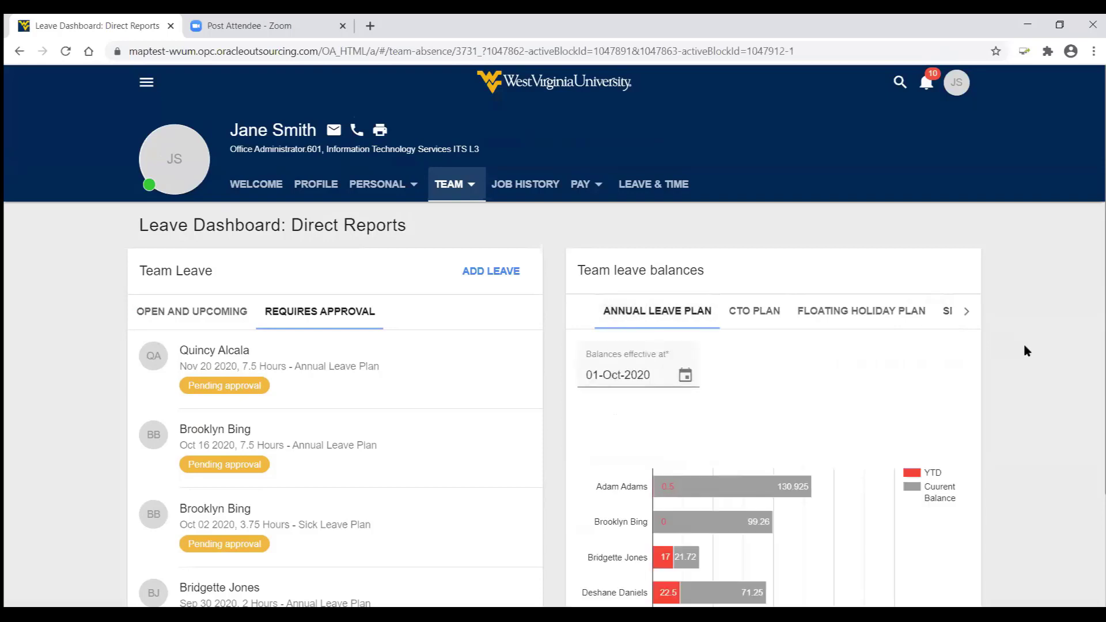
{"action": "scroll", "coordinate": [1023, 341], "scroll_direction": "down", "scroll_amount": 2}
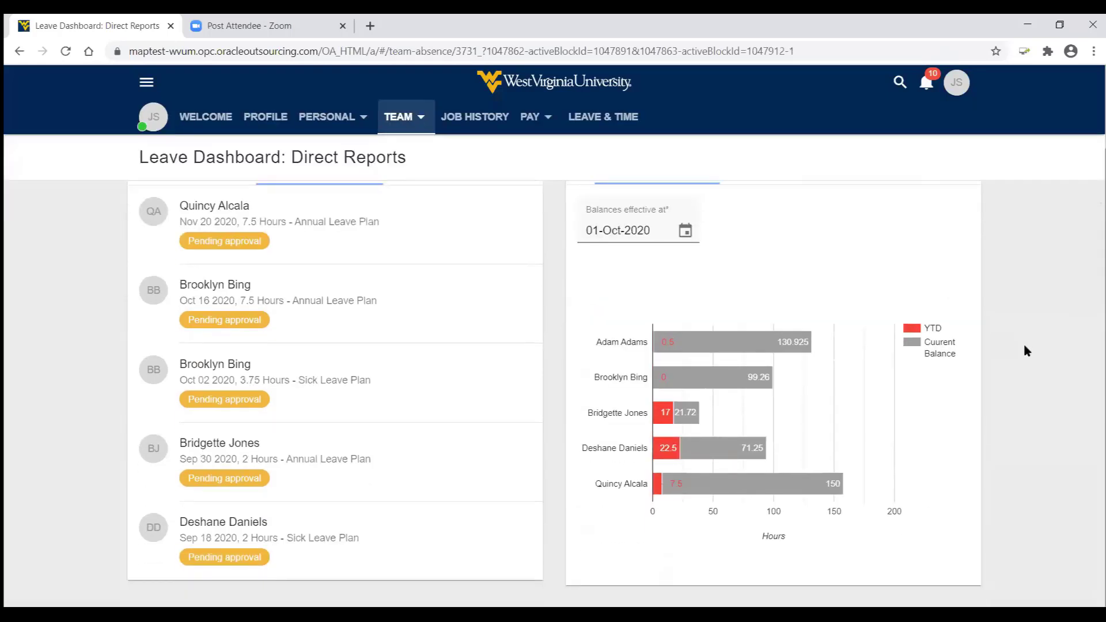
{"action": "scroll", "coordinate": [1024, 347], "scroll_direction": "up", "scroll_amount": 3}
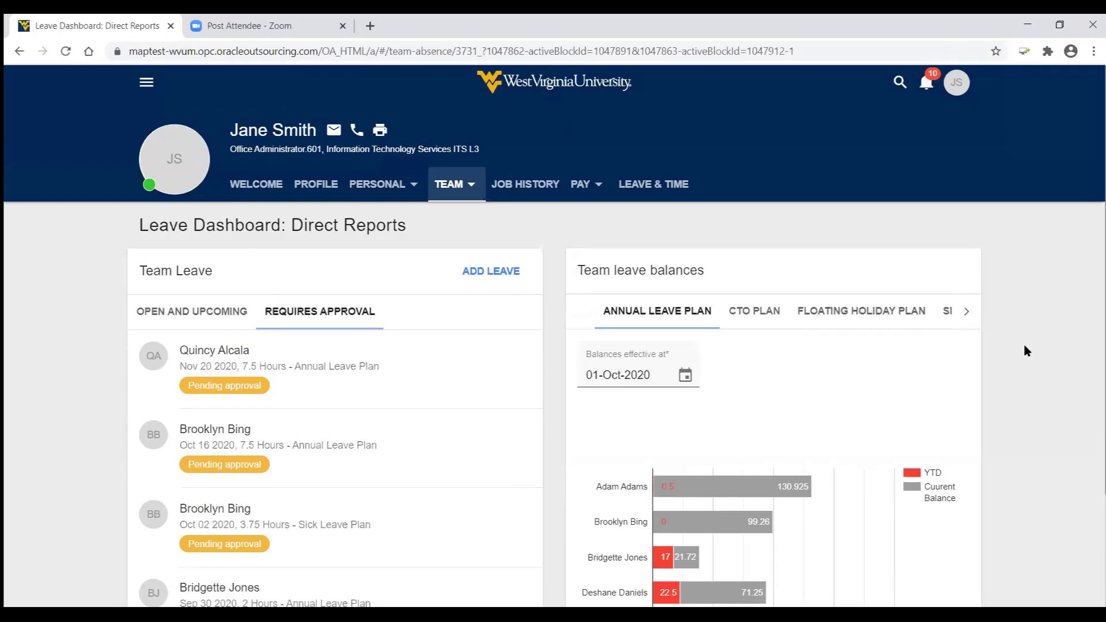
Open the Request Leave form from the Team Leave section of the dashboard and close it without saving.
{"action": "left_click", "coordinate": [501, 277]}
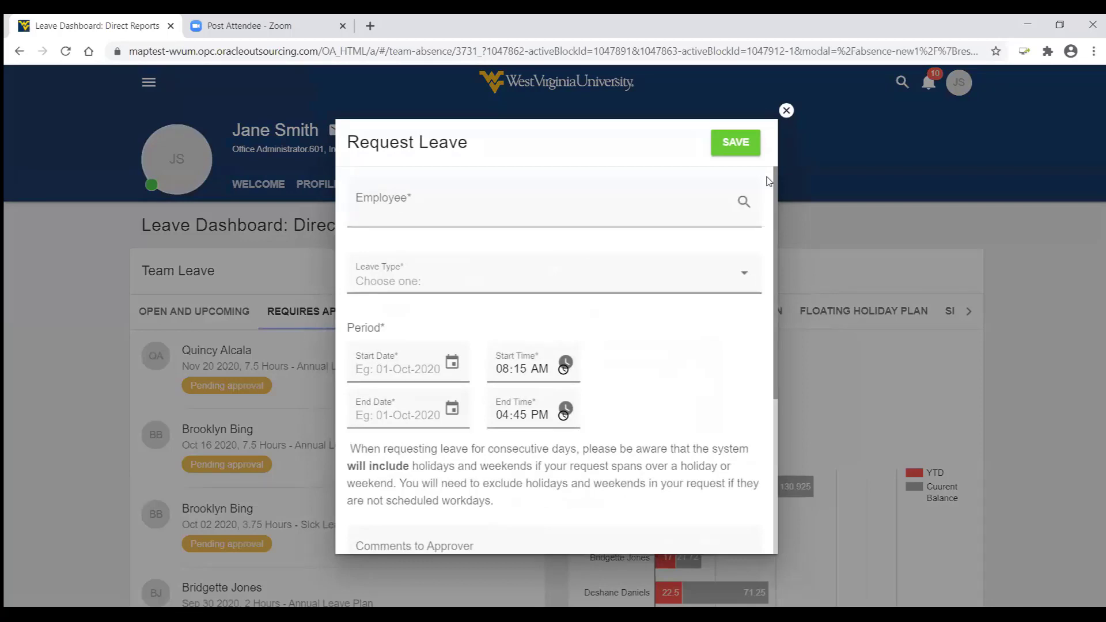
{"action": "left_click", "coordinate": [786, 111]}
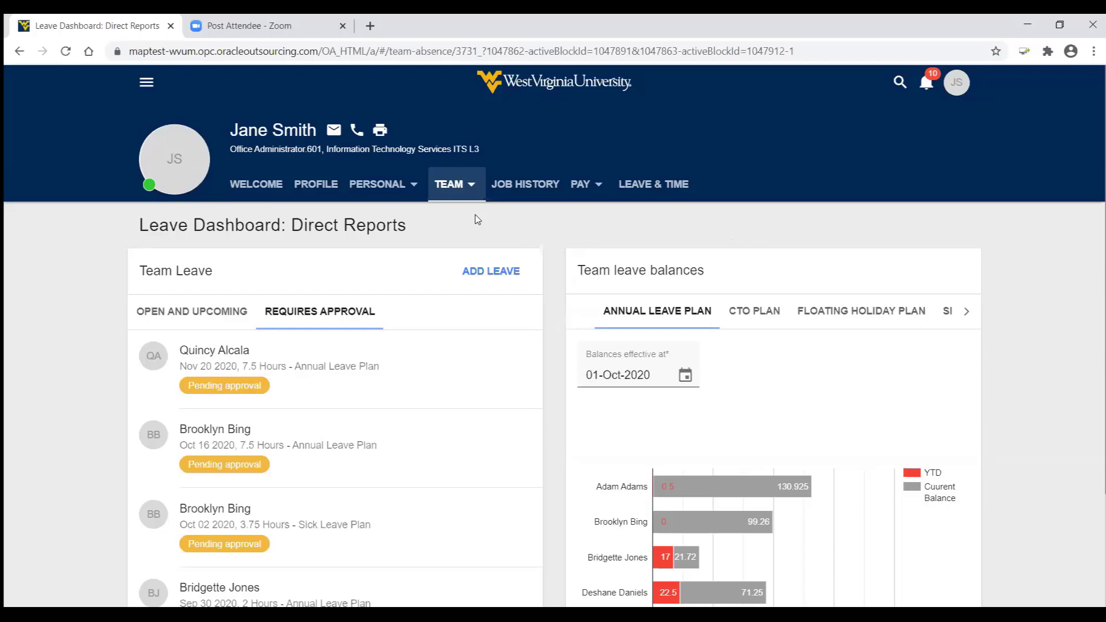
Open the team's Designees page and look over the existing designees and the out-of-office rules.
{"action": "left_click", "coordinate": [457, 196]}
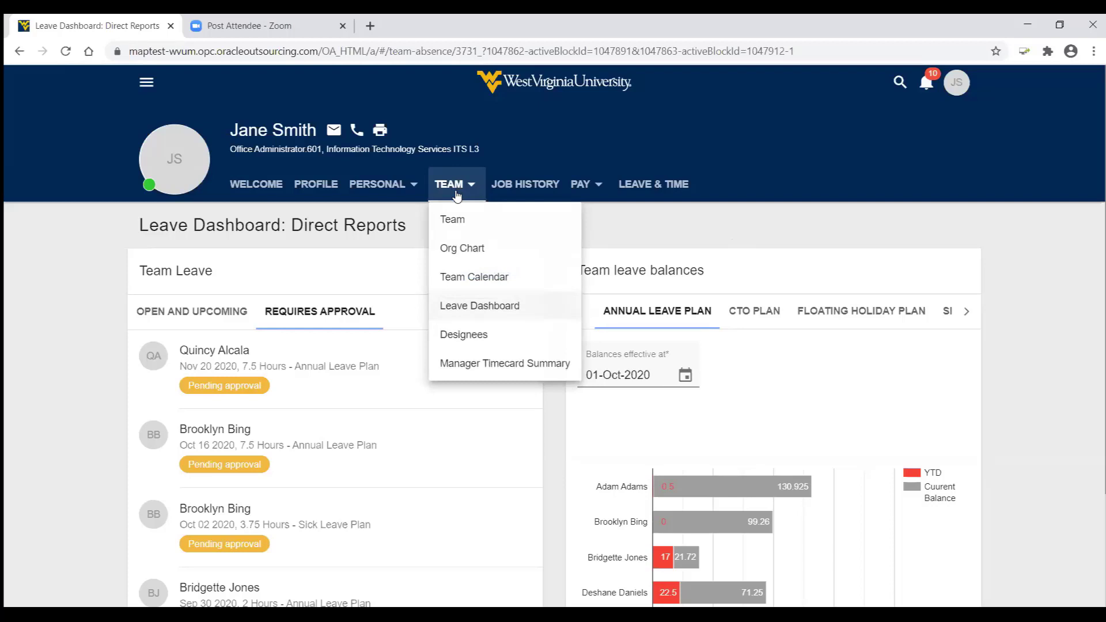
{"action": "left_click", "coordinate": [470, 337]}
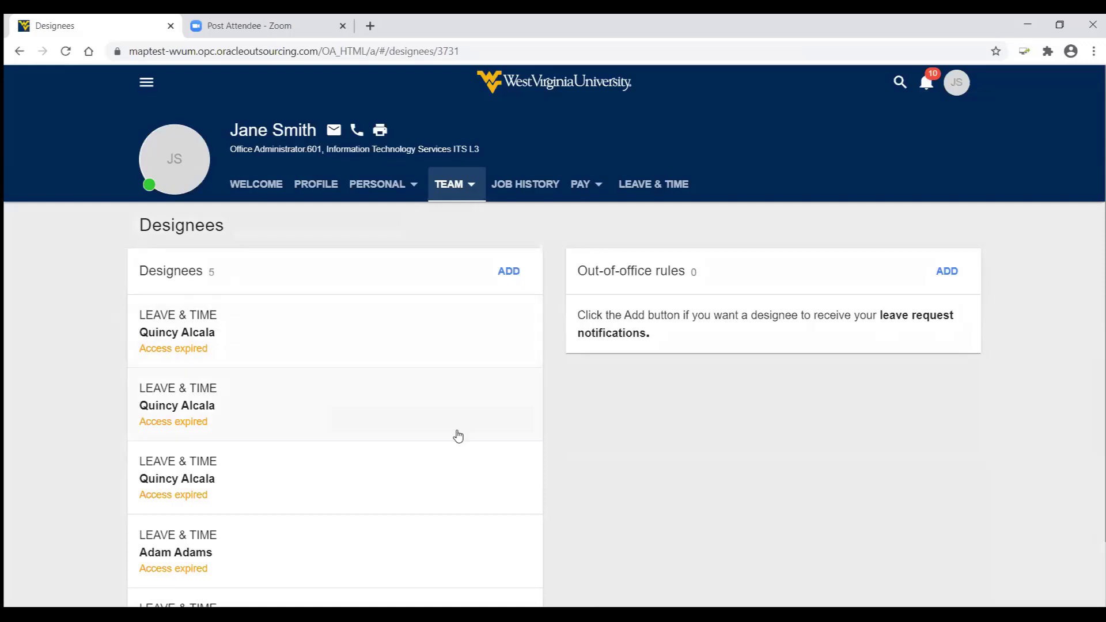
{"action": "mouse_move", "coordinate": [560, 250]}
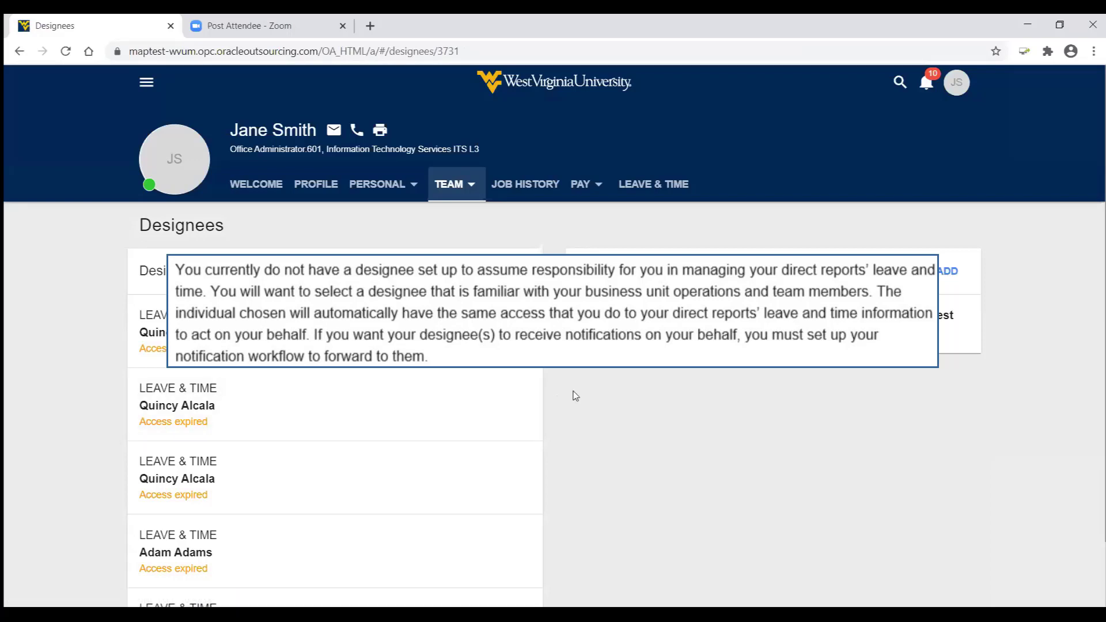
{"action": "scroll", "coordinate": [573, 395], "scroll_direction": "down", "scroll_amount": 2}
{"action": "scroll", "coordinate": [570, 395], "scroll_direction": "up", "scroll_amount": 2}
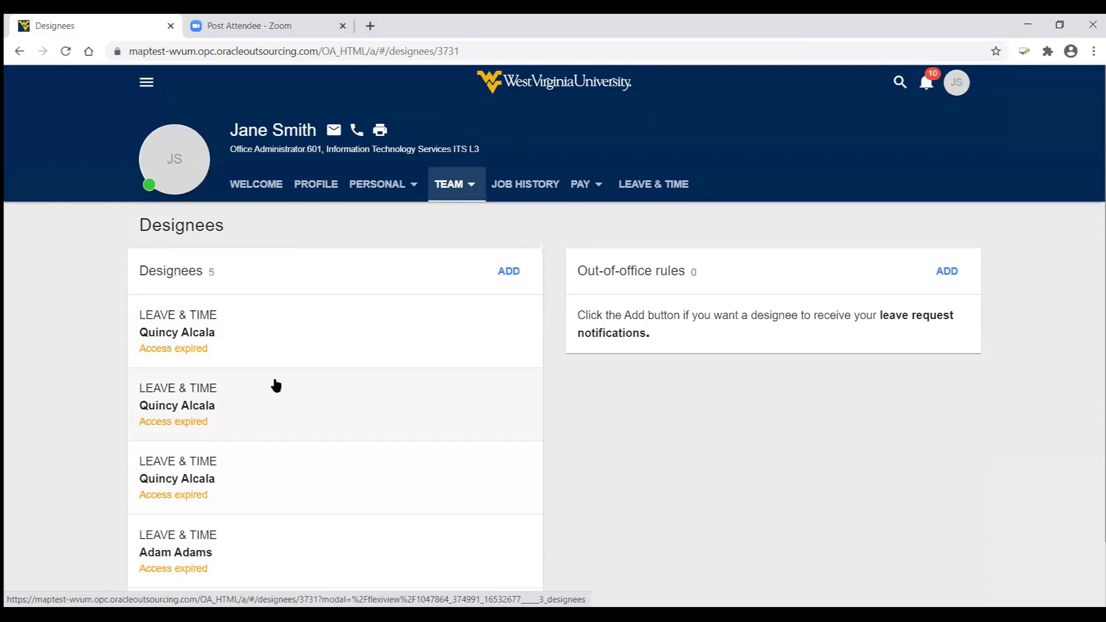
Add the Assistant Director from ITS Card Services as a designee with Leave & Time access and no end date, and save.
{"action": "left_click", "coordinate": [512, 273]}
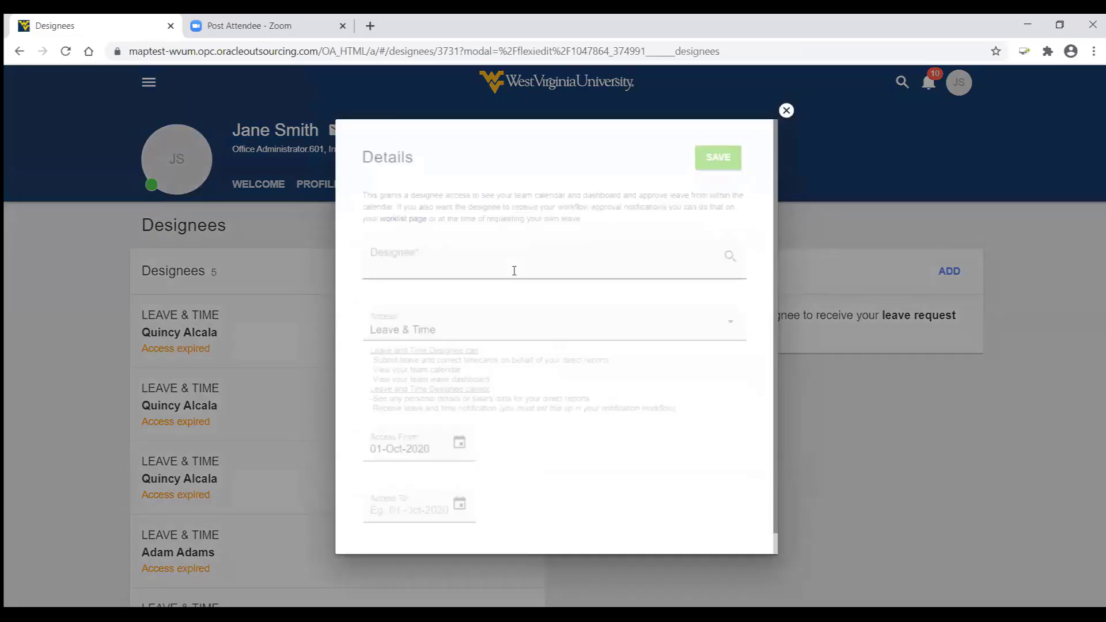
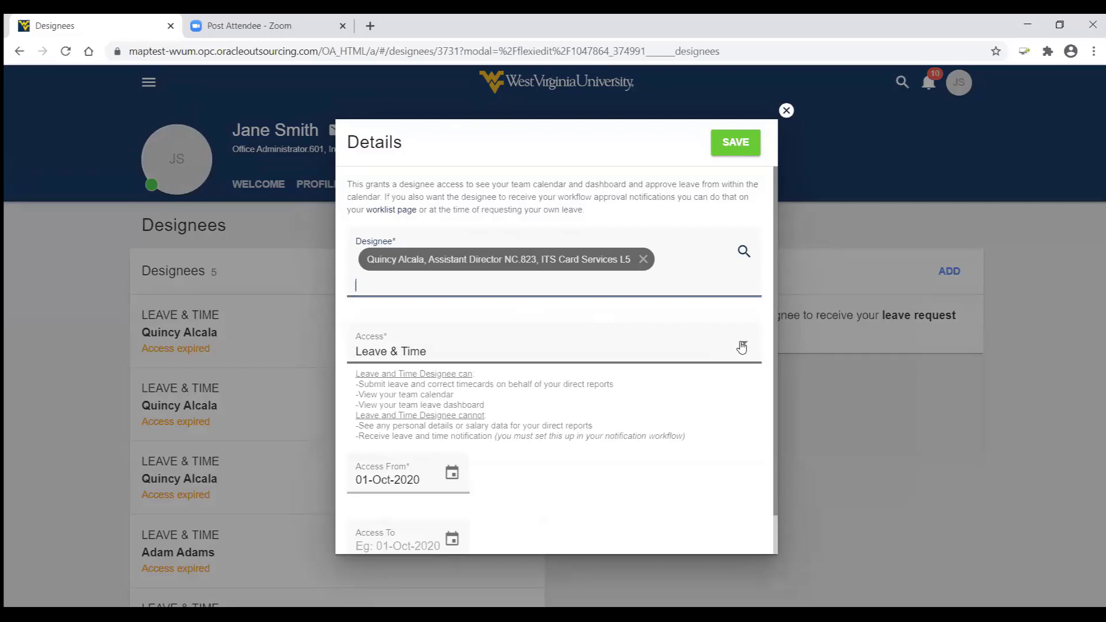
{"action": "left_click", "coordinate": [742, 346]}
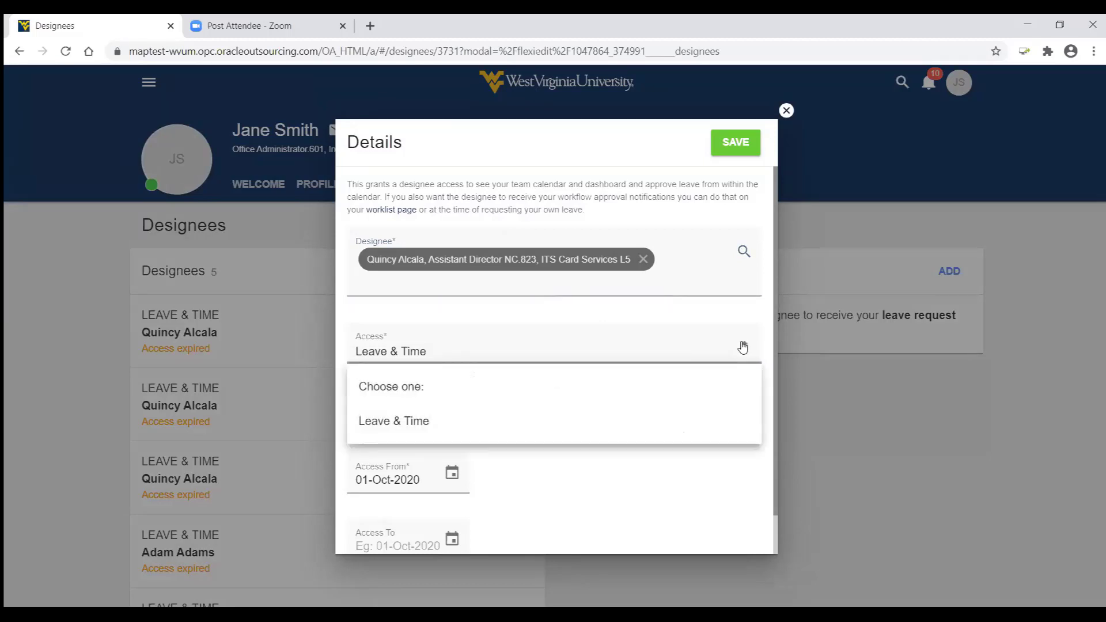
{"action": "left_click", "coordinate": [420, 424]}
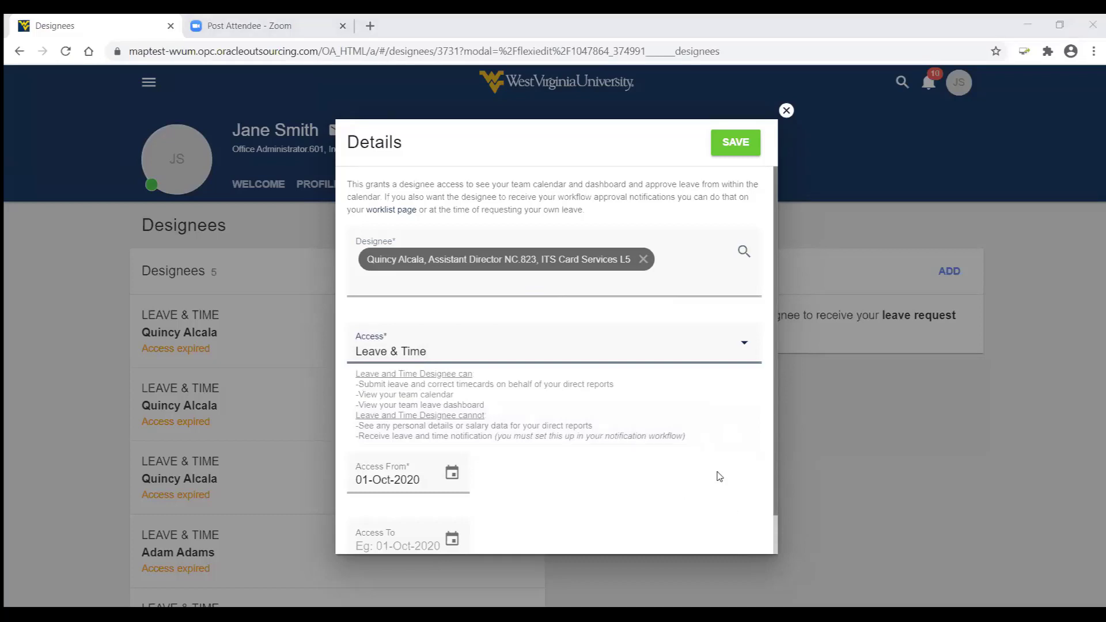
{"action": "scroll", "coordinate": [719, 471], "scroll_direction": "down", "scroll_amount": 1}
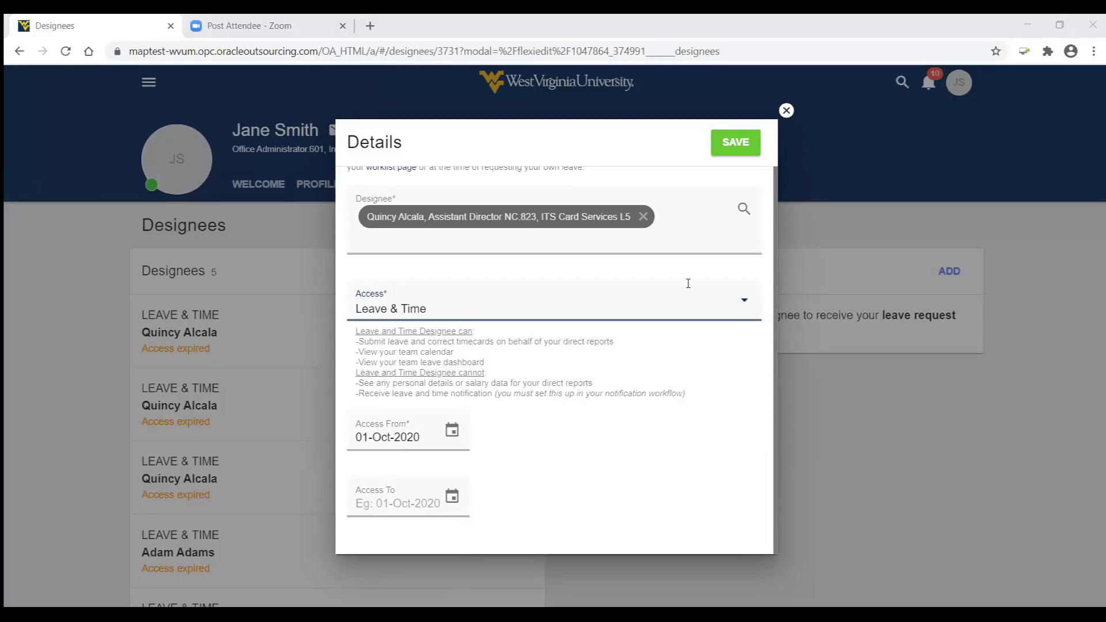
{"action": "left_click", "coordinate": [735, 143]}
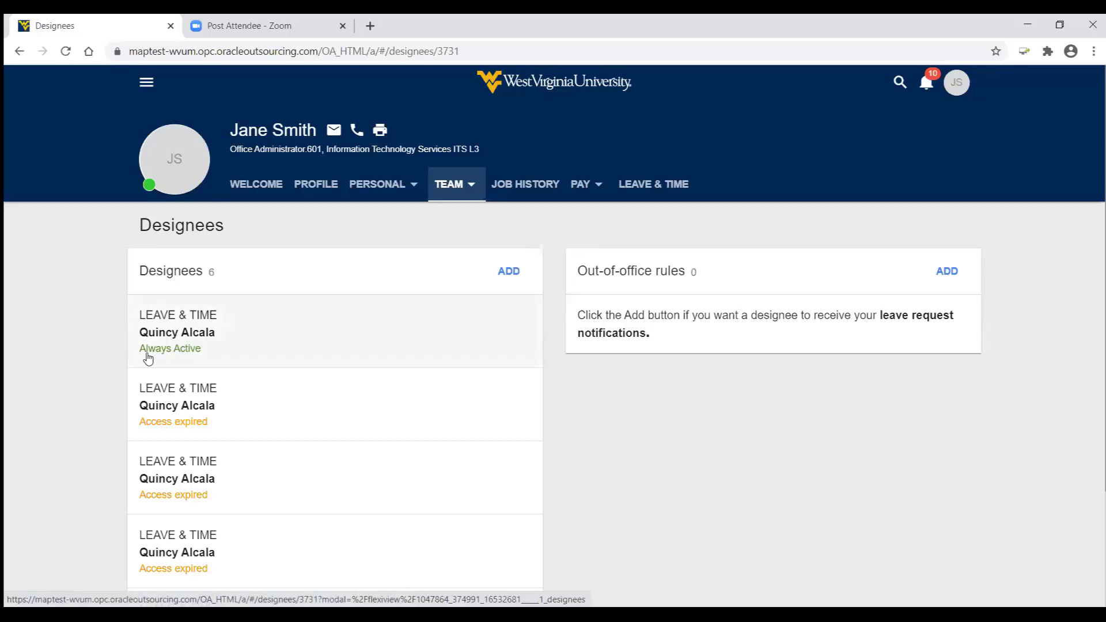
Review the always-active designee's details, open them for editing, and close the form without saving.
{"action": "left_click", "coordinate": [194, 350]}
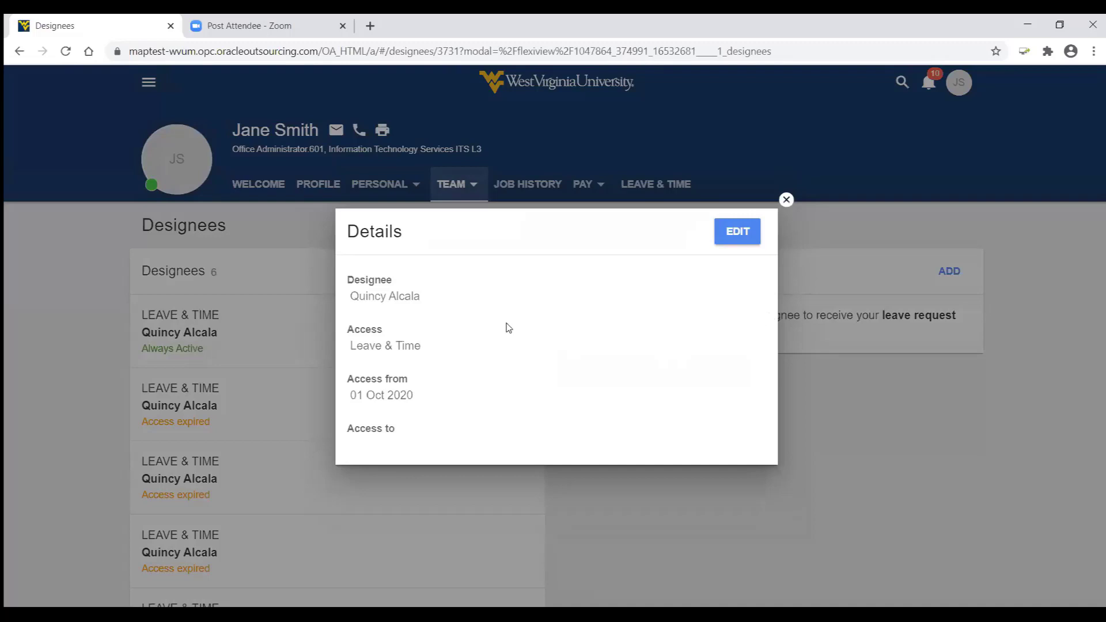
{"action": "left_click", "coordinate": [737, 232]}
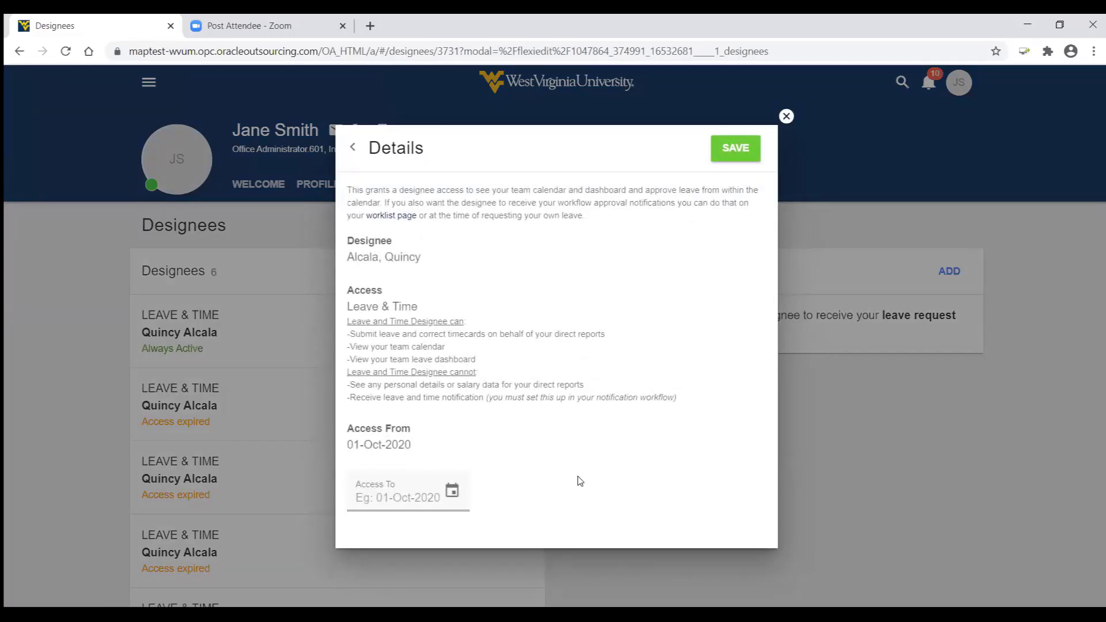
{"action": "left_click", "coordinate": [787, 117]}
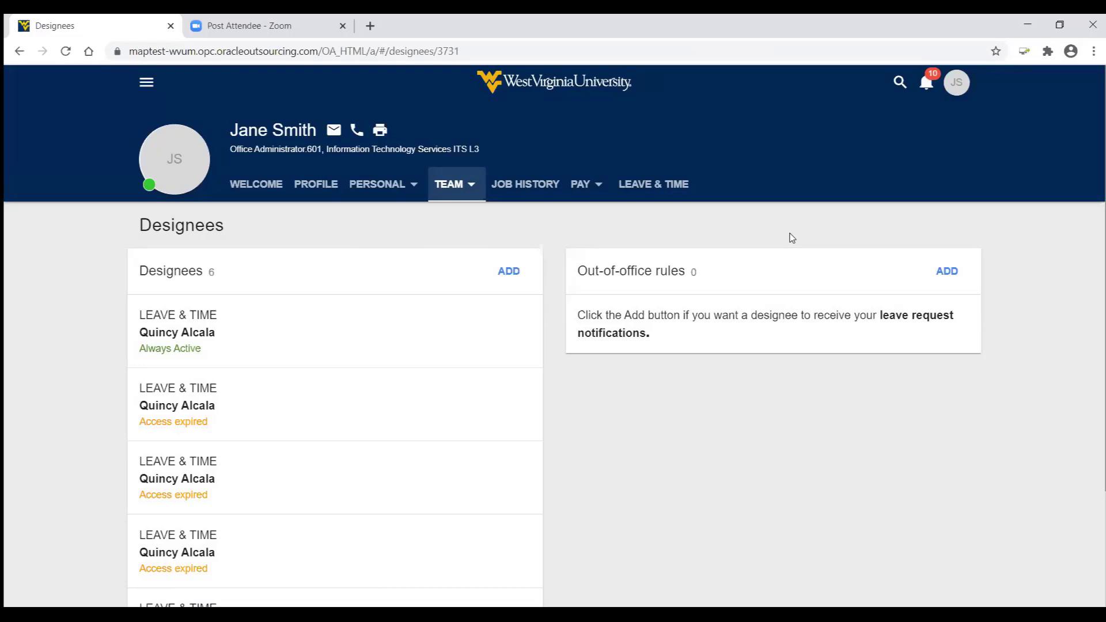
Start an out-of-office rule with Reassign notifications and Delegate your response, and enter the same designee as assignee.
{"action": "left_click", "coordinate": [948, 274]}
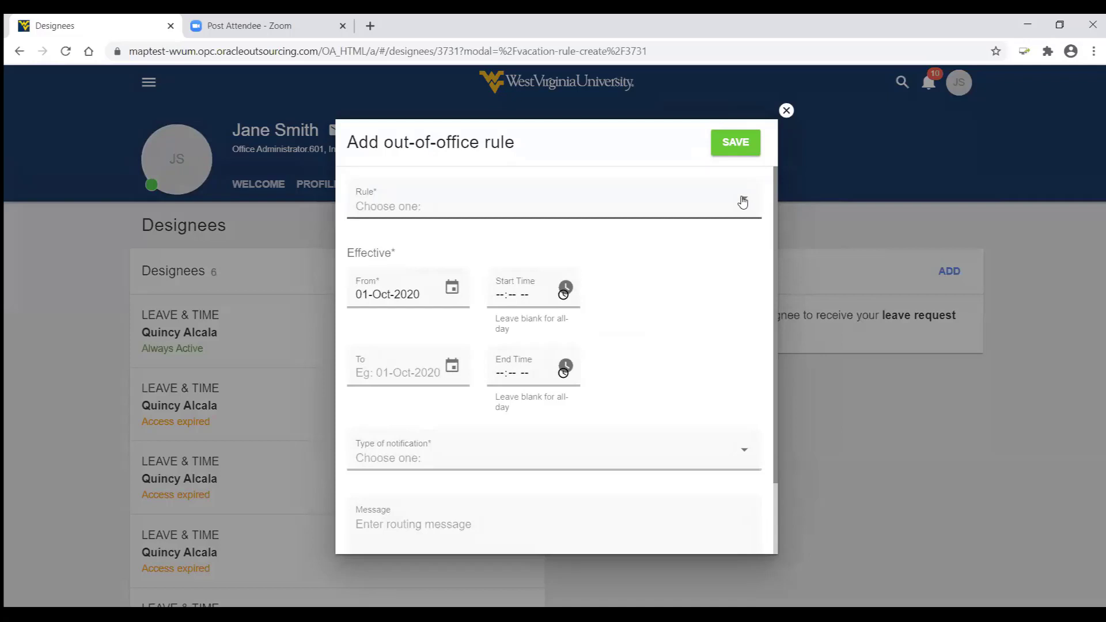
{"action": "left_click", "coordinate": [742, 201]}
{"action": "left_click", "coordinate": [471, 311]}
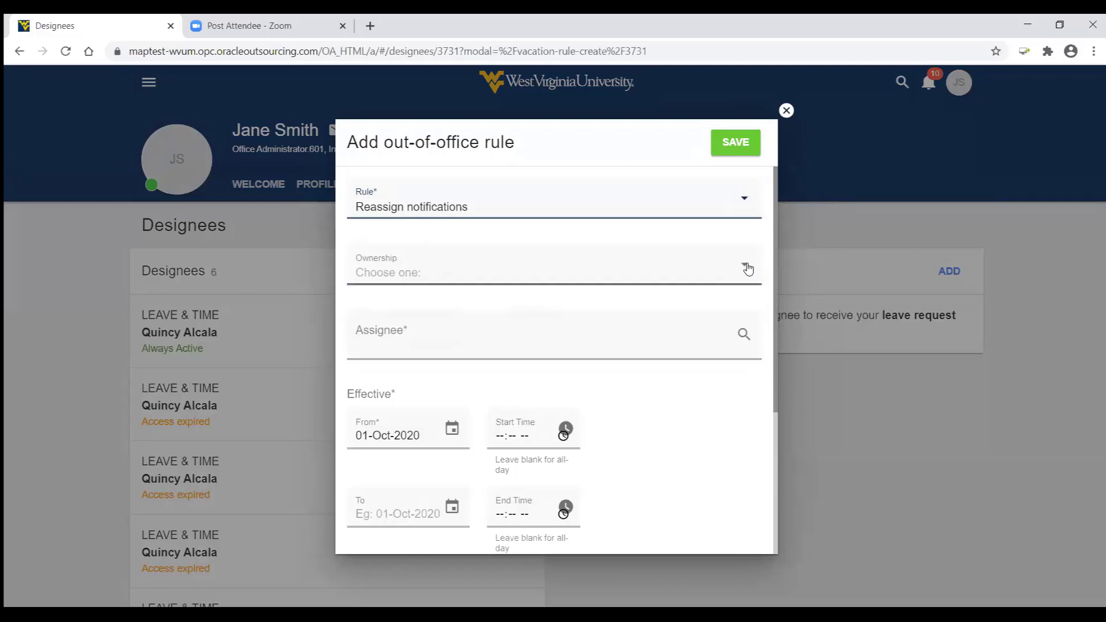
{"action": "left_click", "coordinate": [747, 269]}
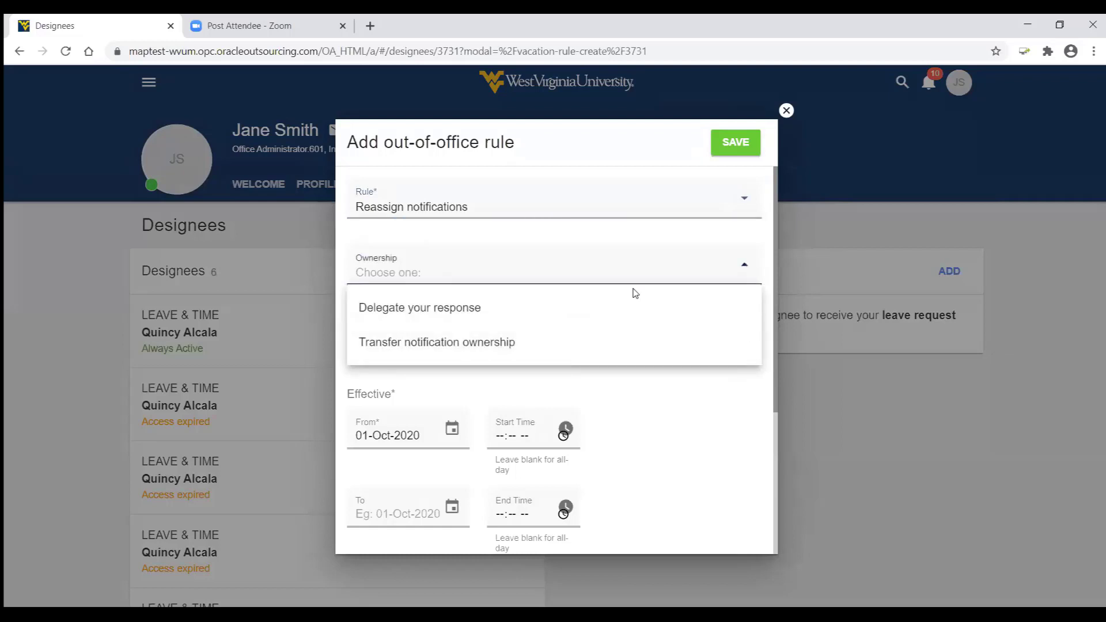
{"action": "left_click", "coordinate": [473, 307]}
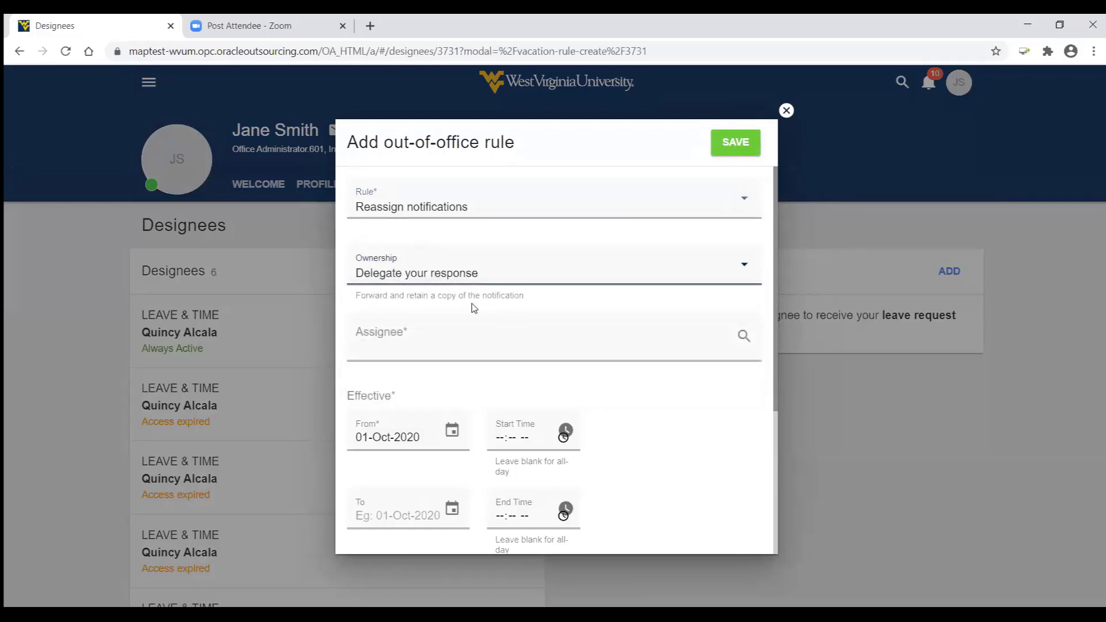
{"action": "left_click", "coordinate": [422, 340]}
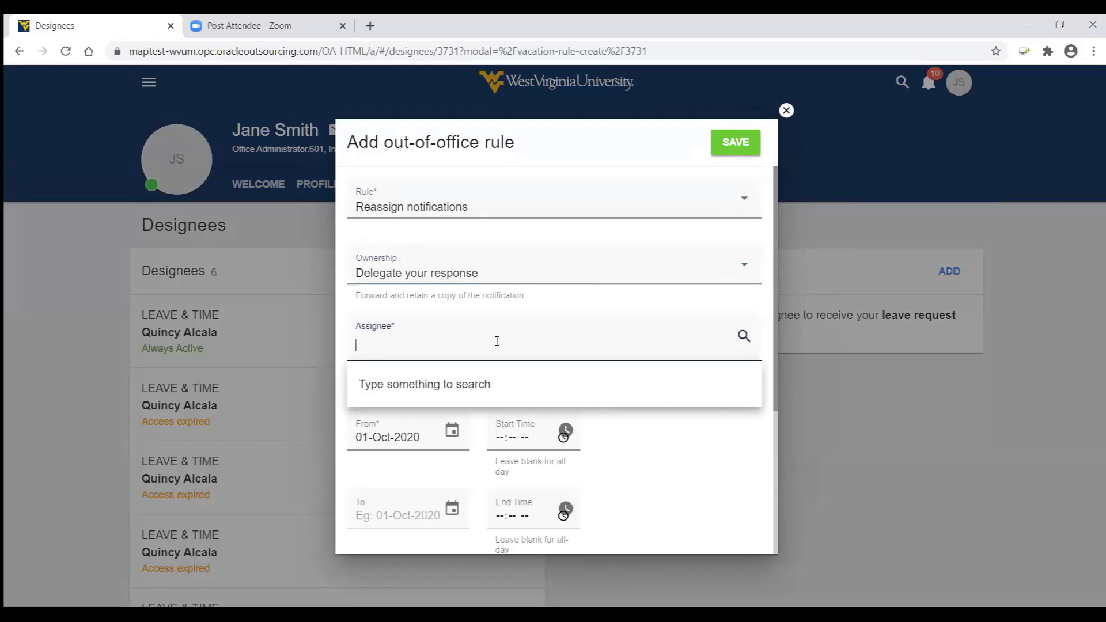
{"action": "type", "text": "Alcal"}
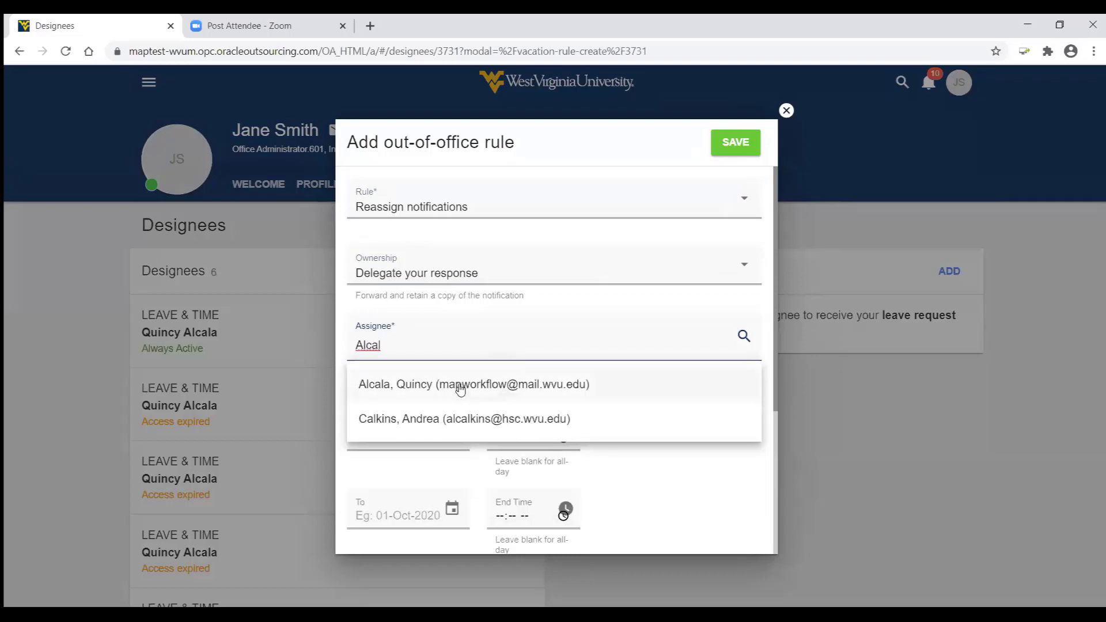
{"action": "left_click", "coordinate": [418, 387]}
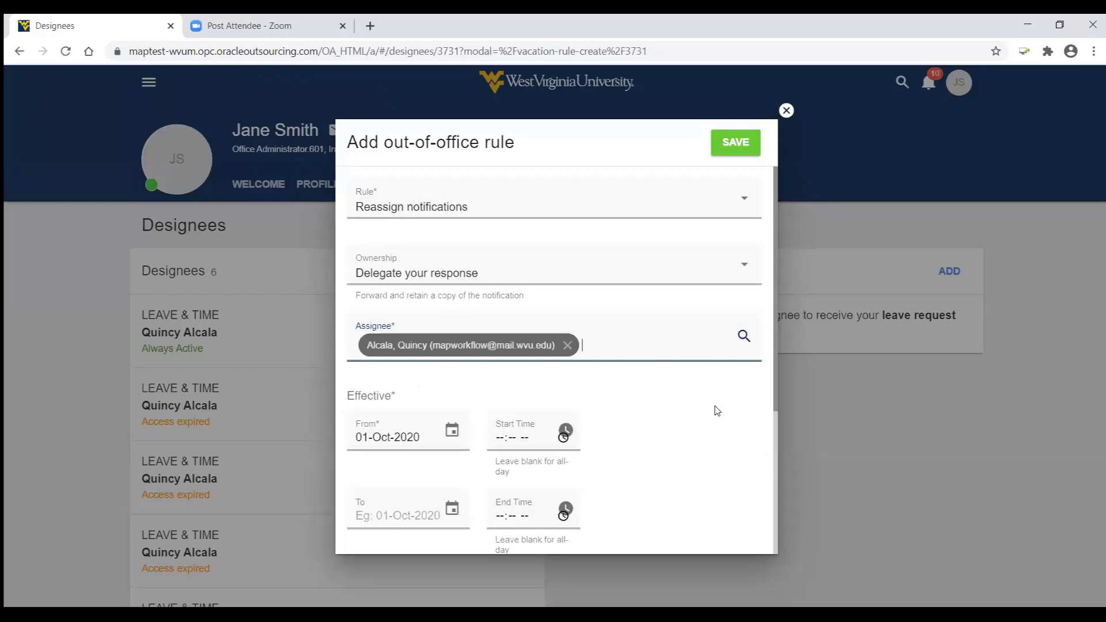
Set the out-of-office rule's start time to 02:15 PM, save the rule, and close the worklist settings.
{"action": "scroll", "coordinate": [717, 411], "scroll_direction": "down", "scroll_amount": 1}
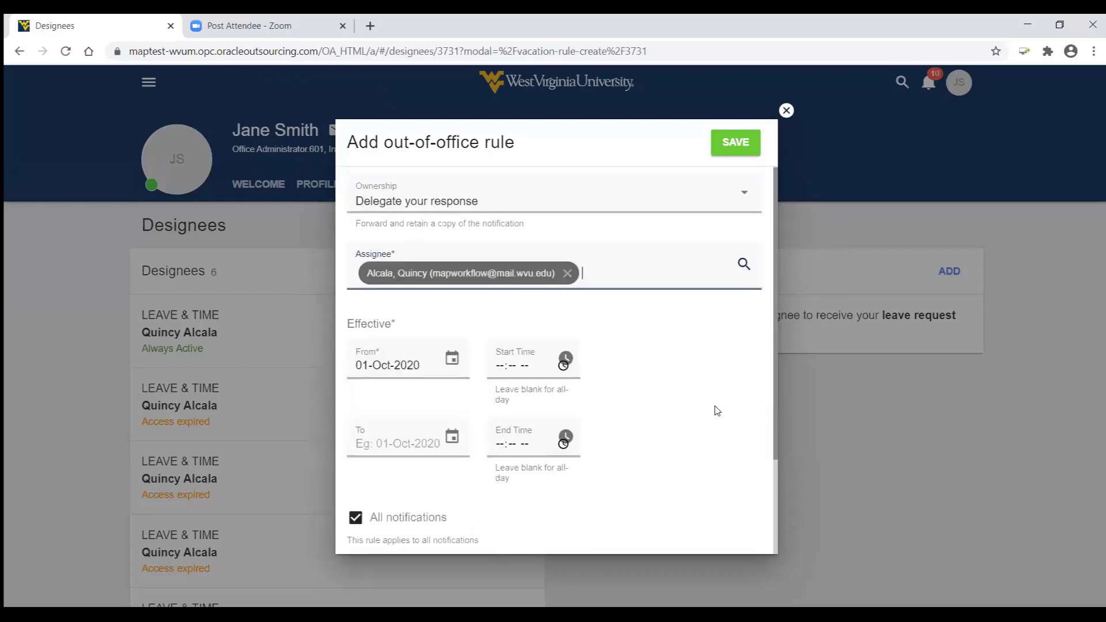
{"action": "left_click", "coordinate": [566, 363]}
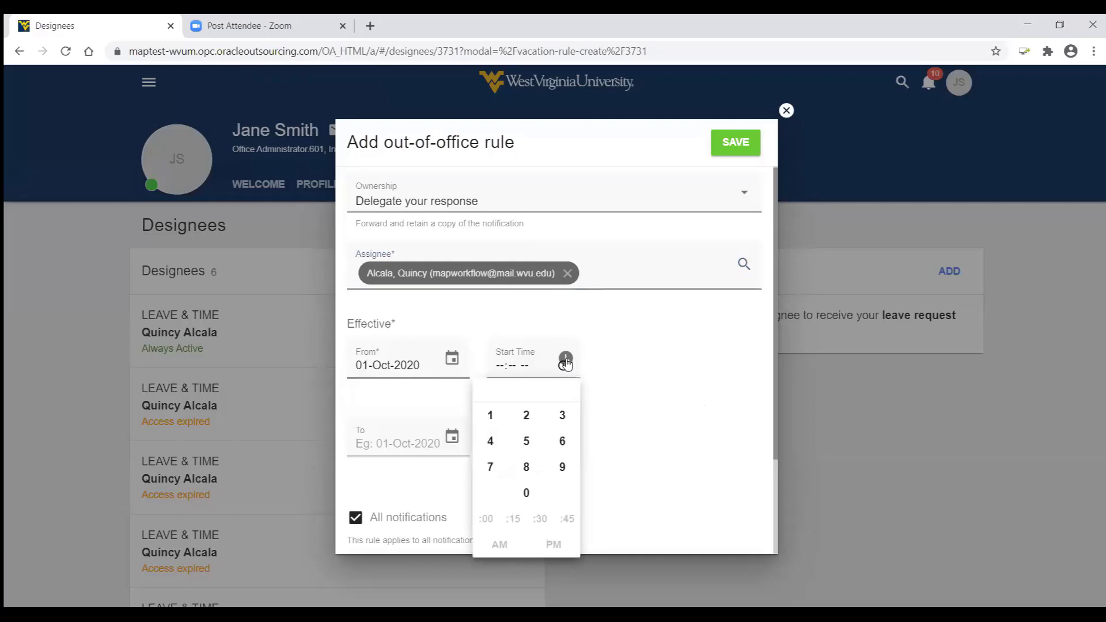
{"action": "left_click", "coordinate": [526, 416]}
{"action": "left_click", "coordinate": [490, 417]}
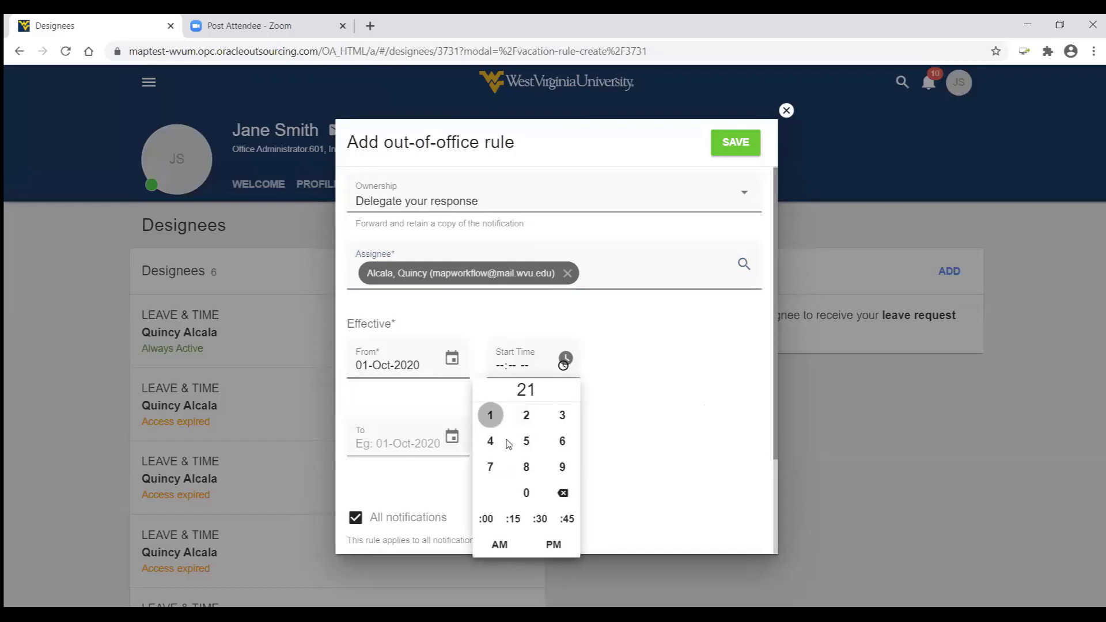
{"action": "left_click", "coordinate": [526, 443]}
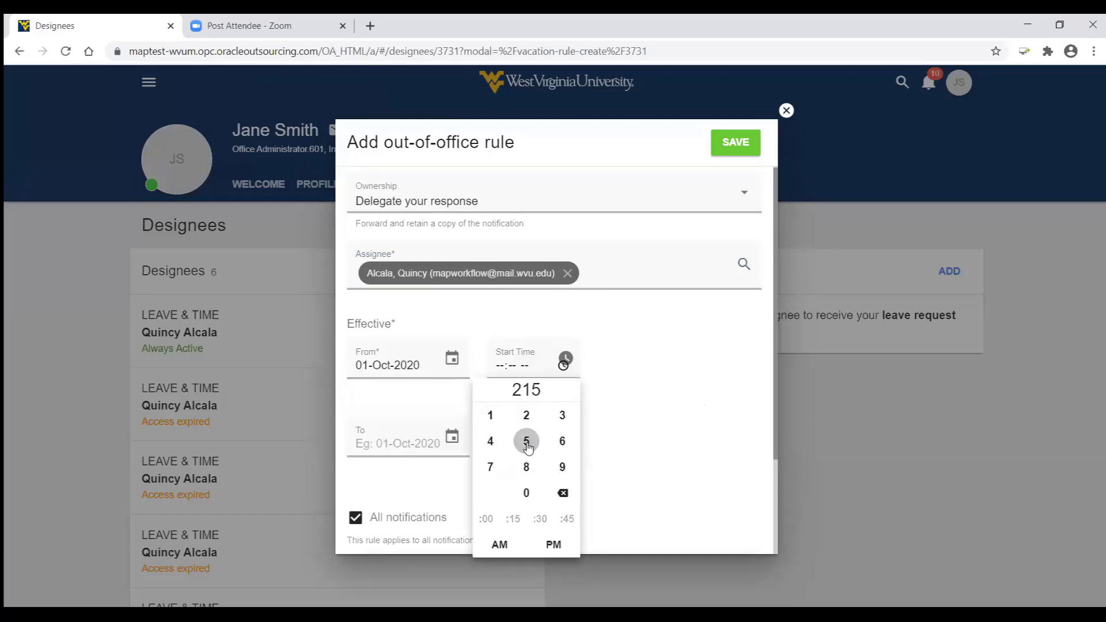
{"action": "left_click", "coordinate": [554, 545]}
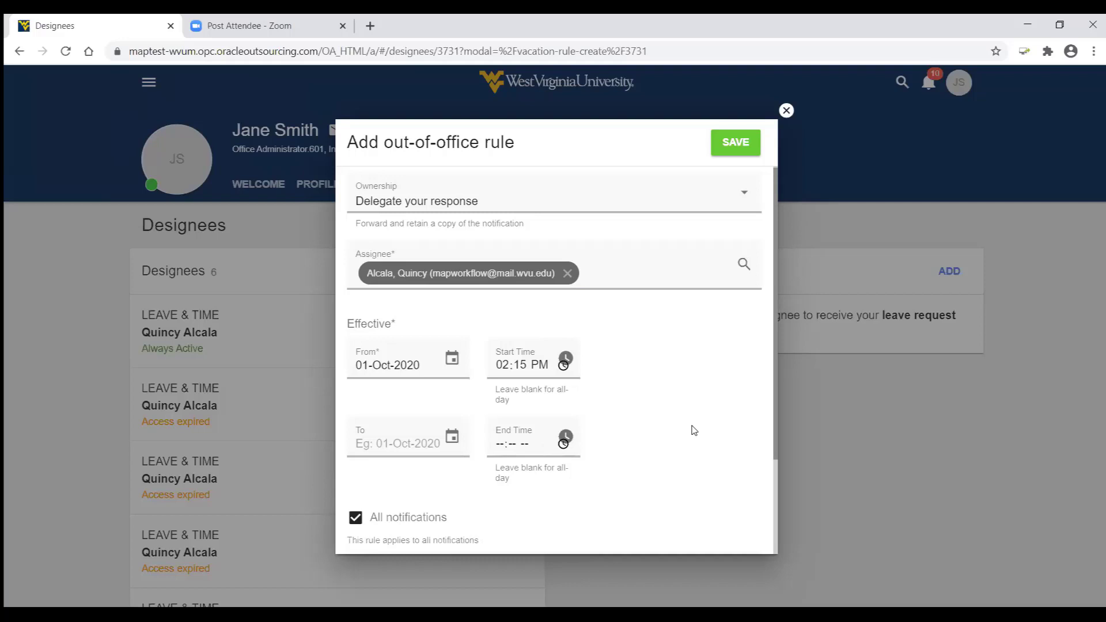
{"action": "scroll", "coordinate": [694, 431], "scroll_direction": "down", "scroll_amount": 3}
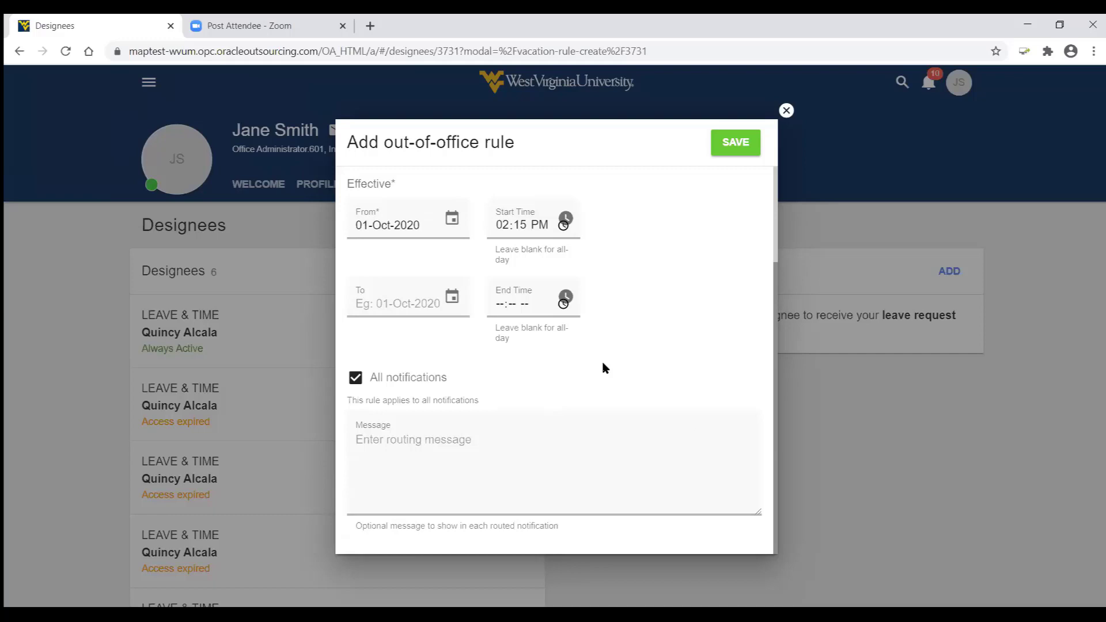
{"action": "left_click", "coordinate": [743, 148]}
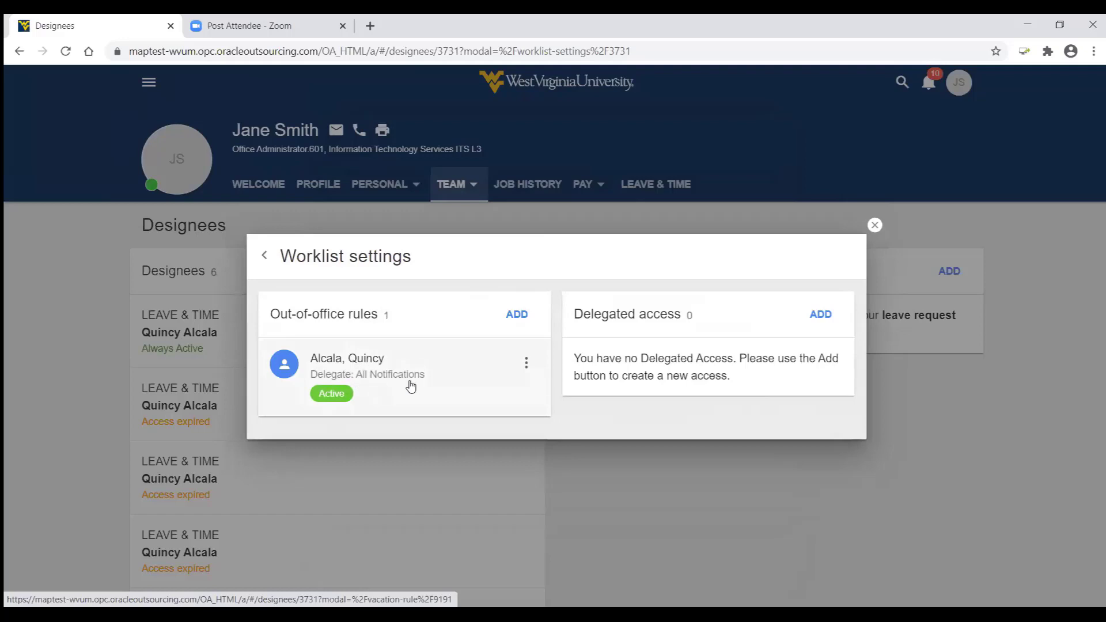
{"action": "left_click", "coordinate": [874, 225]}
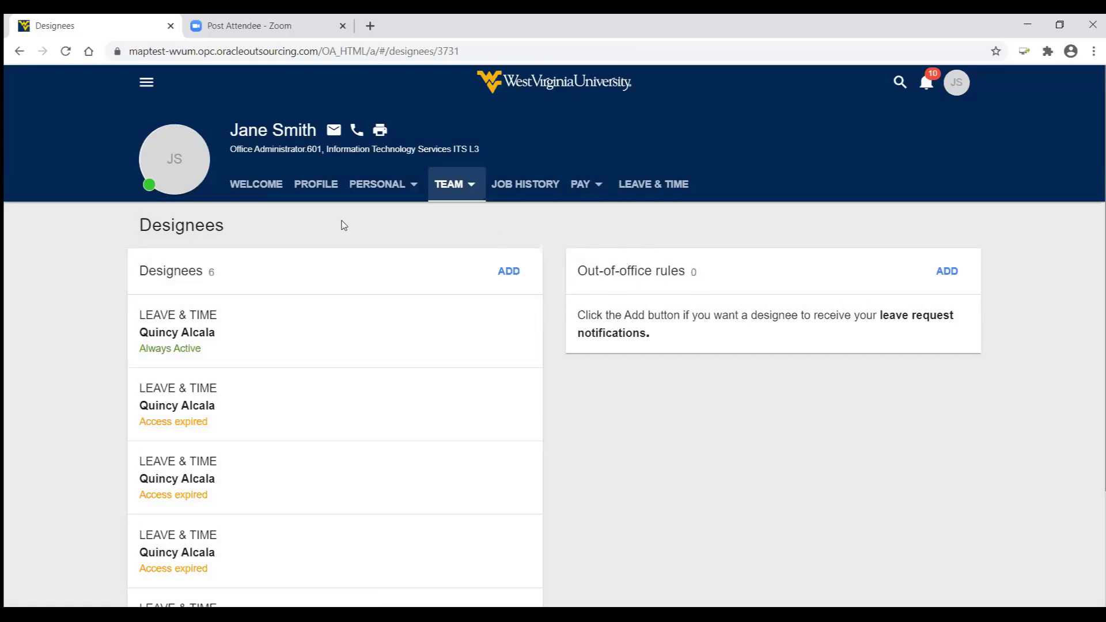
Return to the Welcome page and open the team's Designees page again.
{"action": "left_click", "coordinate": [257, 191]}
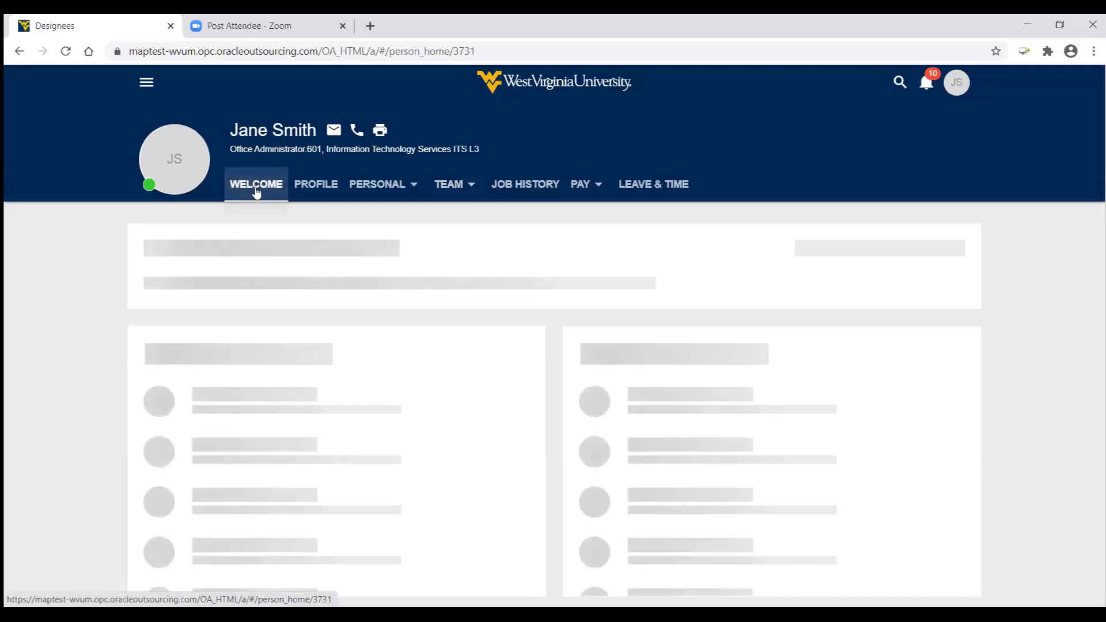
{"action": "mouse_move", "coordinate": [454, 196]}
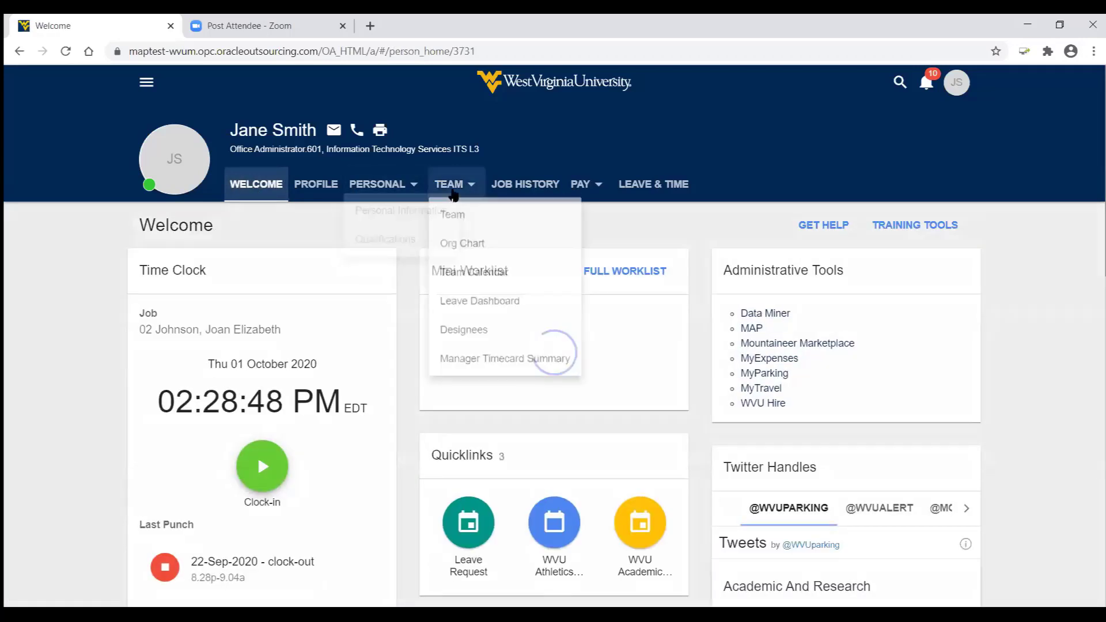
{"action": "left_click", "coordinate": [461, 338]}
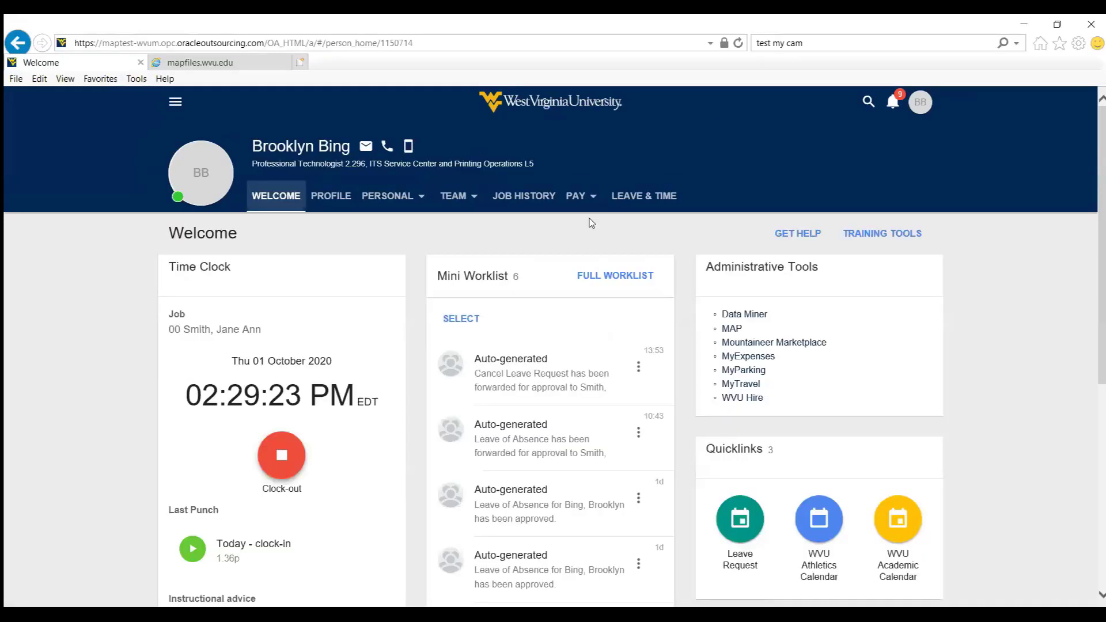
In the employee's session, open Leave & Time and start a leave request with the type Annual Leave Plan.
{"action": "left_click", "coordinate": [644, 201]}
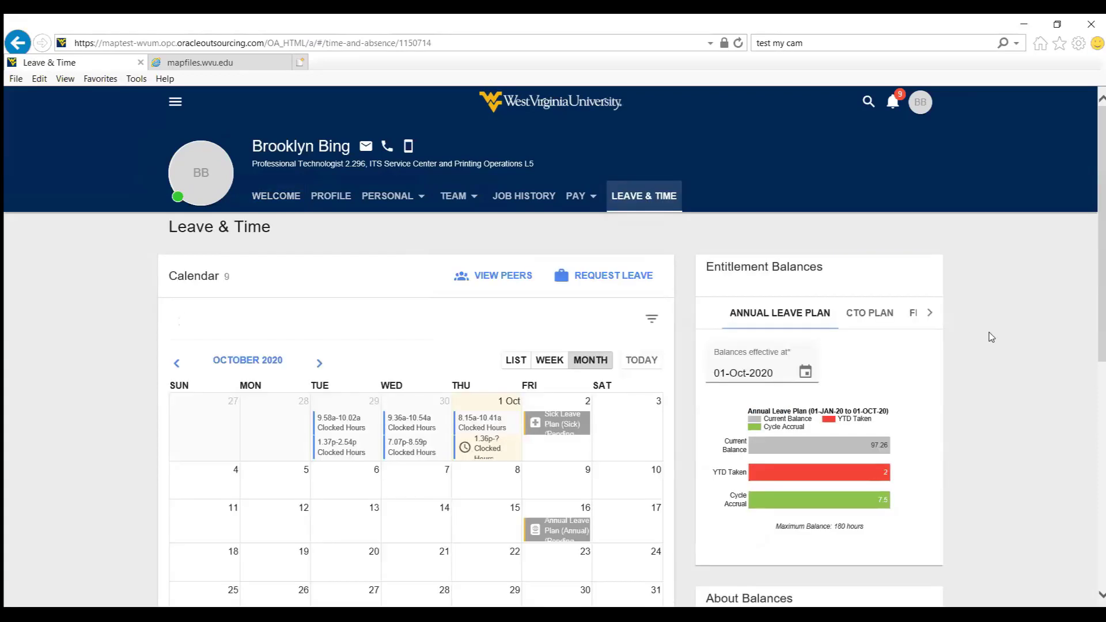
{"action": "left_click", "coordinate": [593, 280]}
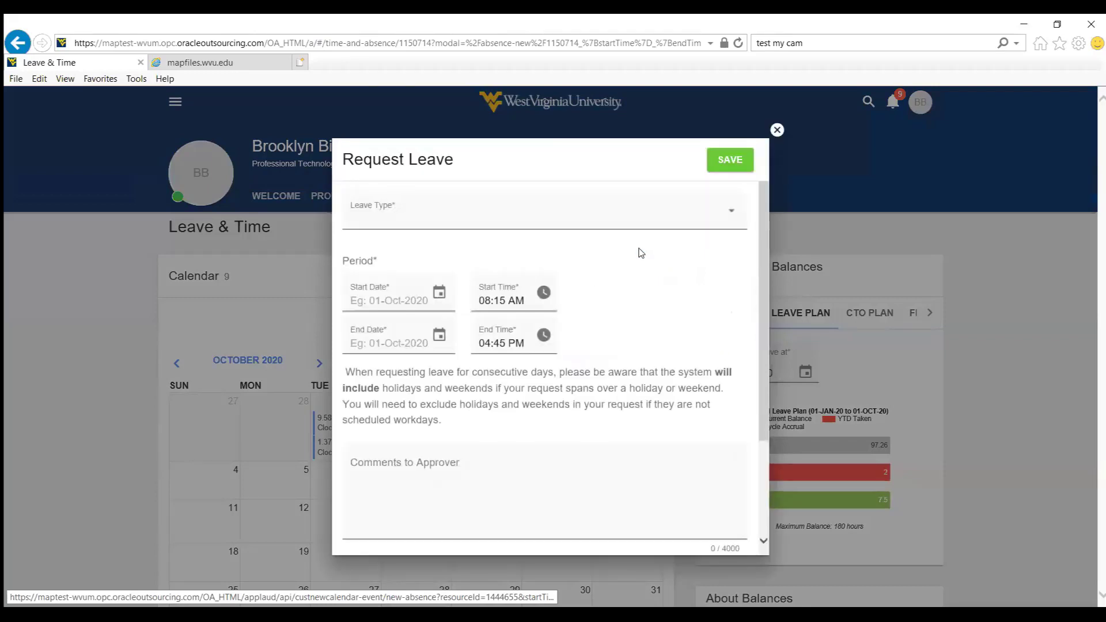
{"action": "left_click", "coordinate": [732, 215]}
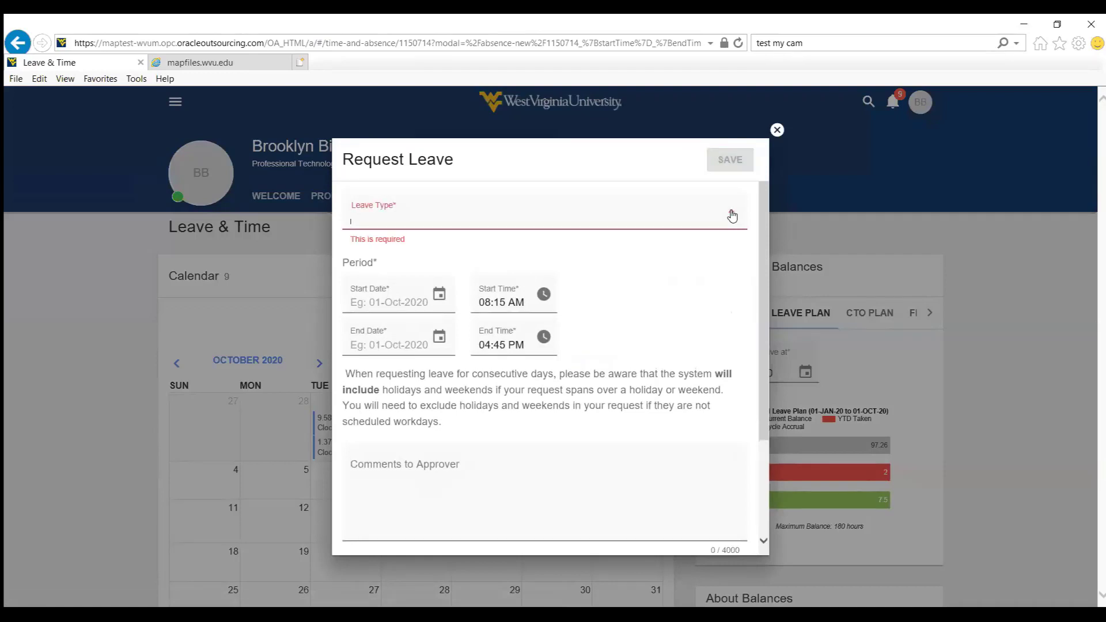
{"action": "left_click", "coordinate": [428, 252]}
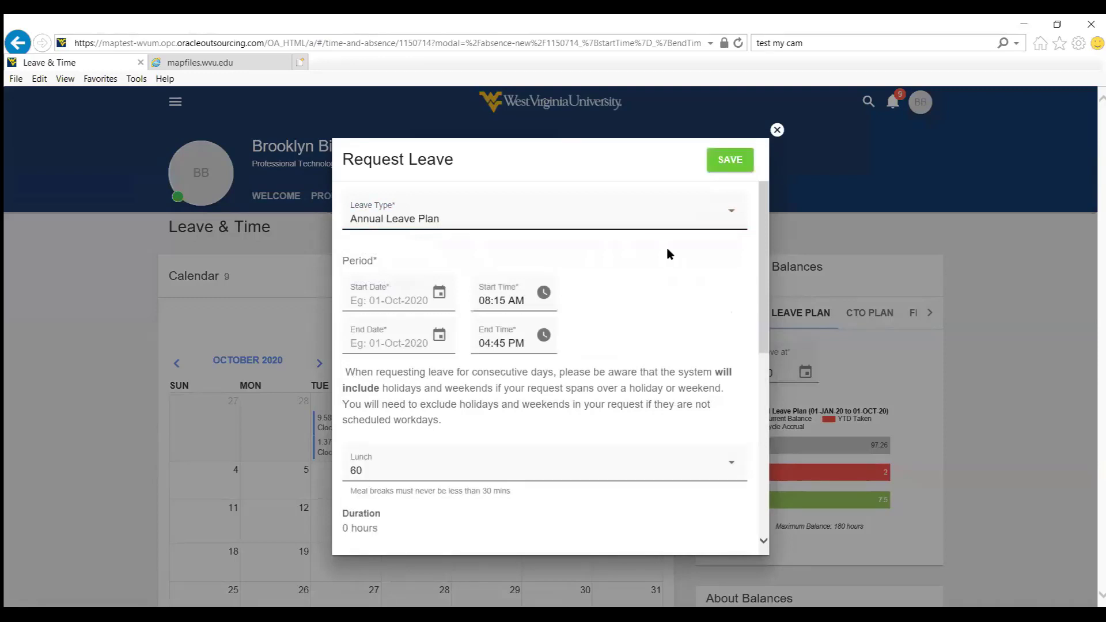
Set both the start date and the end date of the leave request to 15-Oct-2020.
{"action": "left_click", "coordinate": [439, 291]}
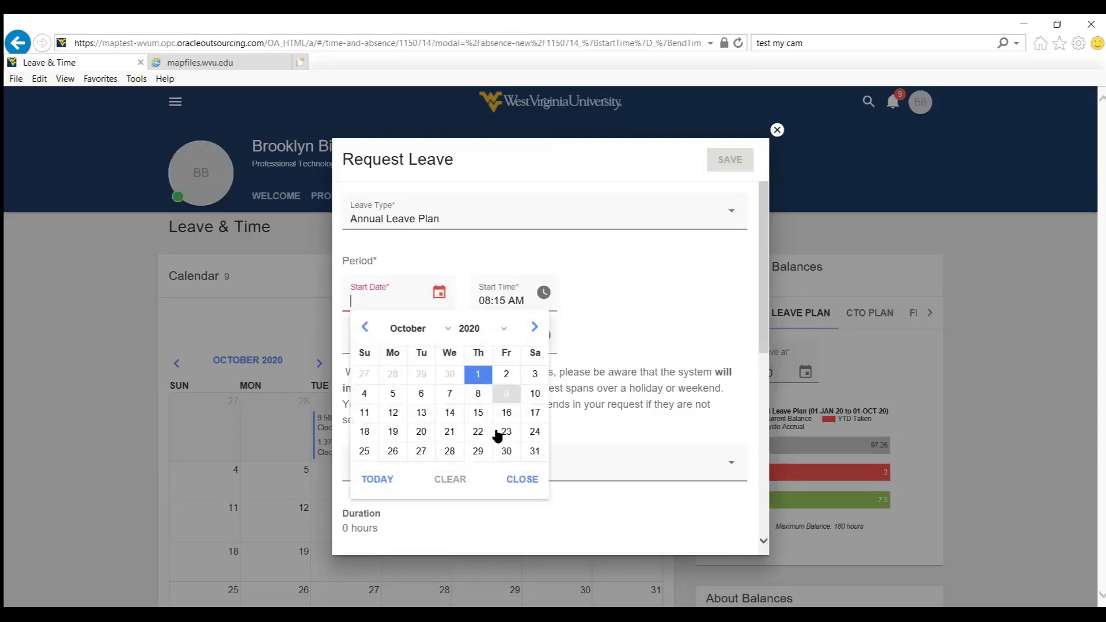
{"action": "left_click", "coordinate": [477, 413]}
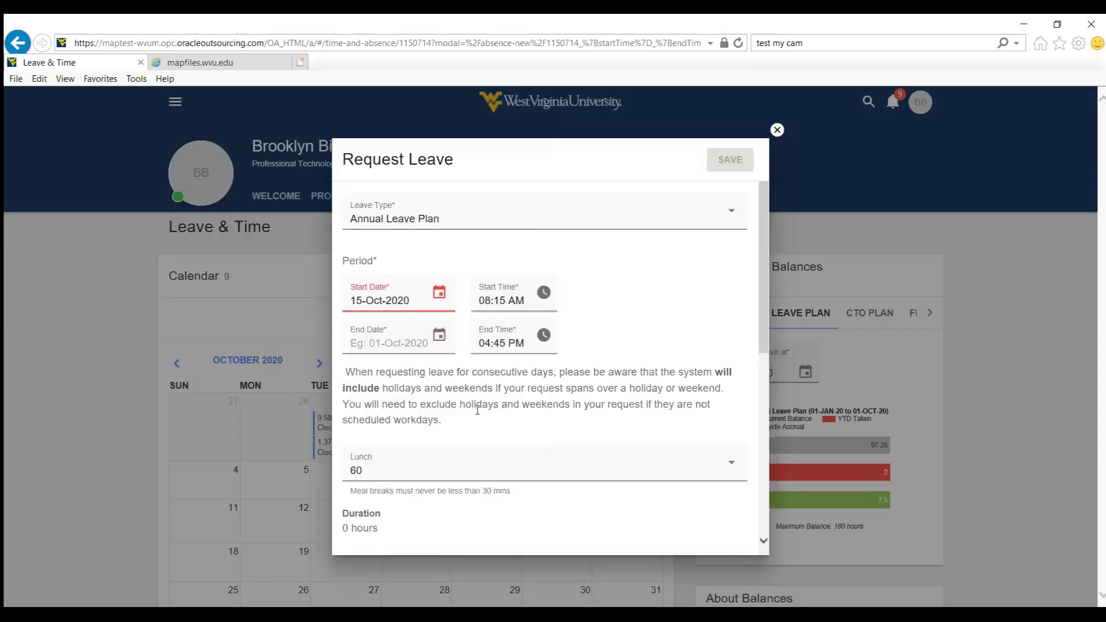
{"action": "left_click", "coordinate": [439, 334]}
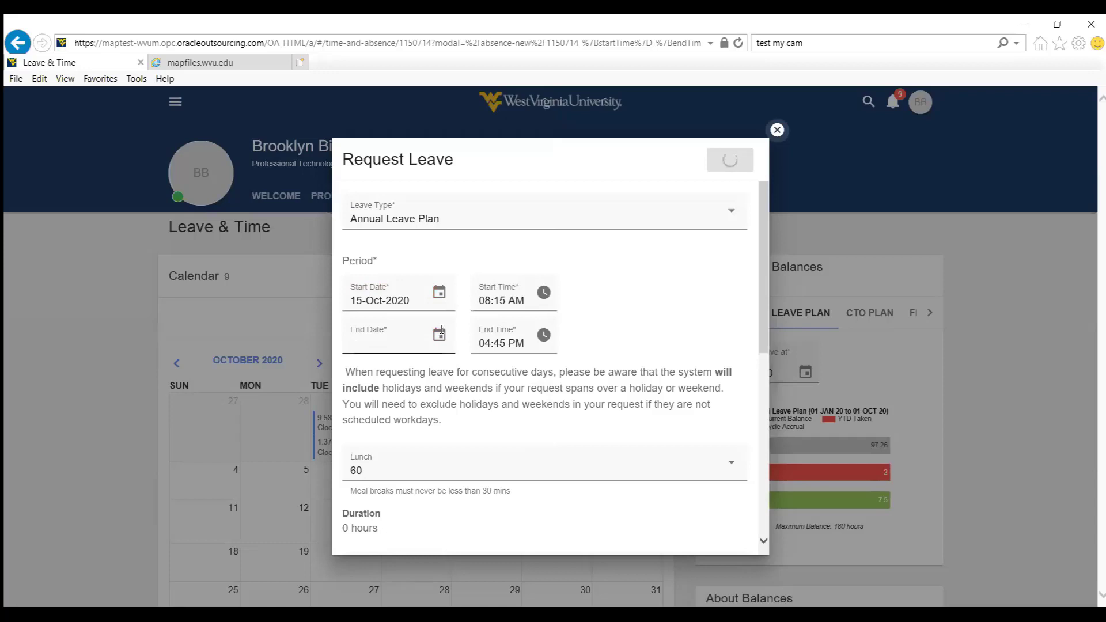
{"action": "left_click", "coordinate": [478, 454]}
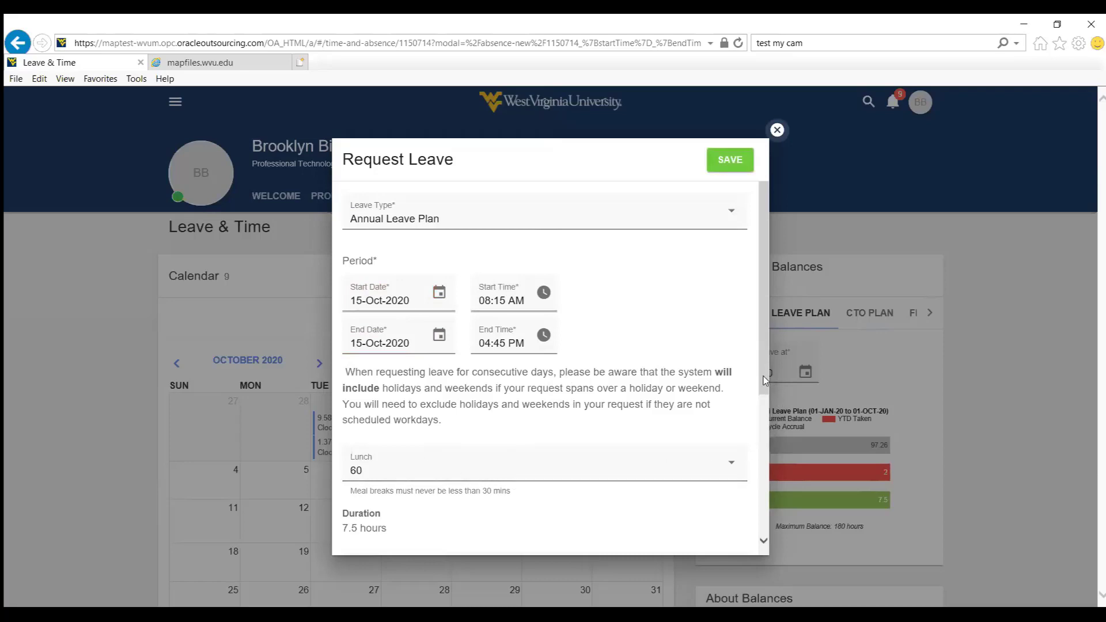
Save the employee's Annual Leave Plan request for 15-Oct-2020 and submit it for approval.
{"action": "left_click", "coordinate": [728, 164]}
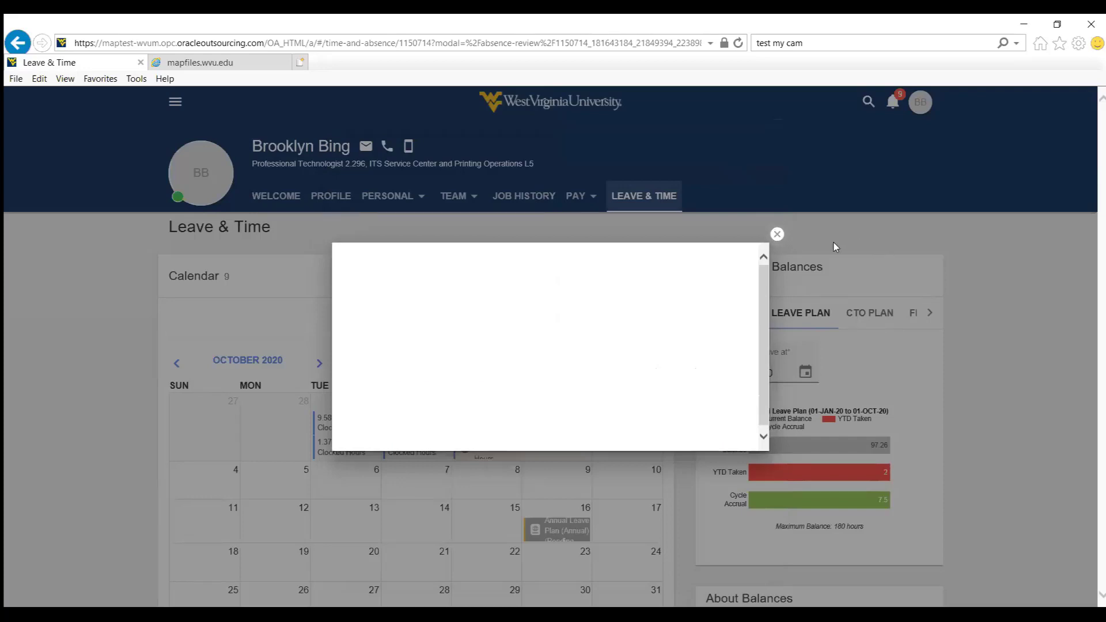
{"action": "left_click", "coordinate": [725, 167]}
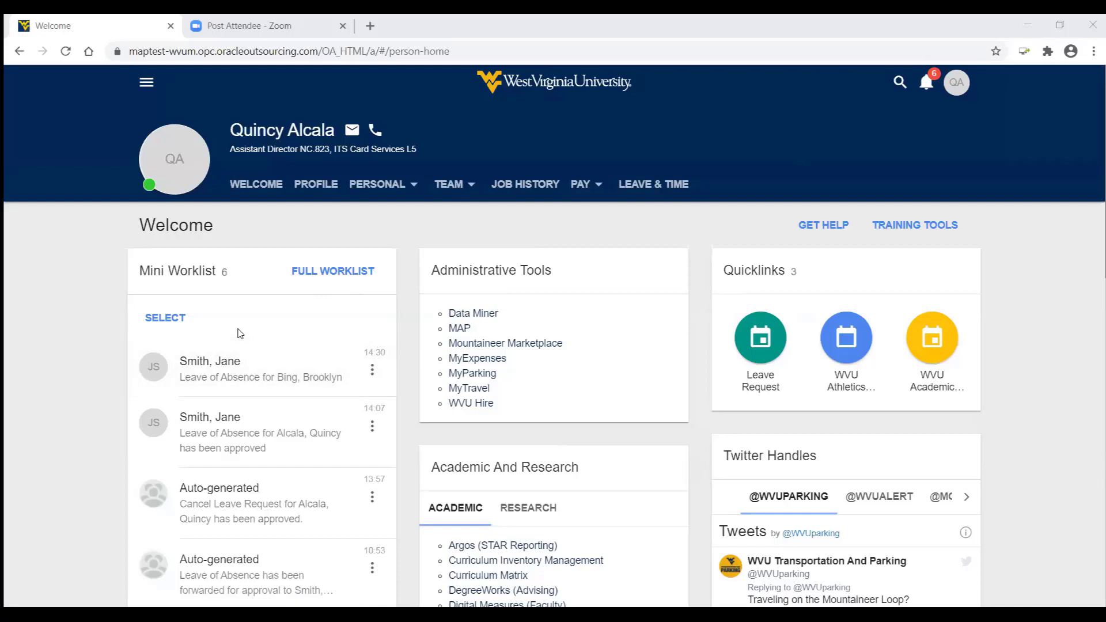
In the designee's session, open the delegated leave of absence notification from the Mini Worklist, review its absence details and approve it.
{"action": "left_click", "coordinate": [212, 366]}
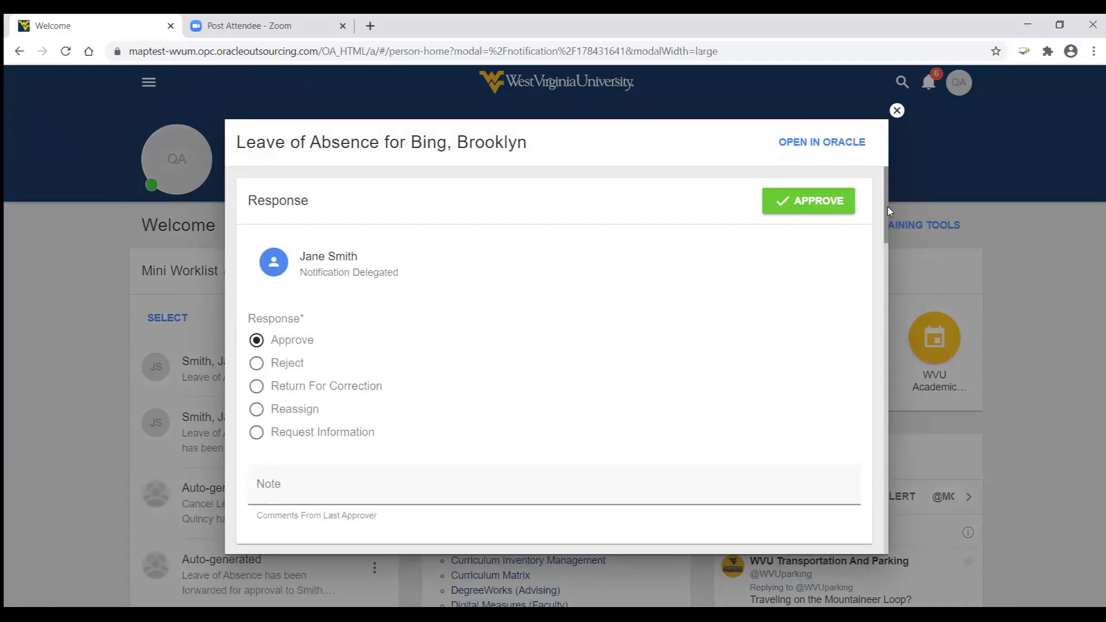
{"action": "left_click_drag", "start_coordinate": [887, 206], "coordinate": [875, 363]}
{"action": "scroll", "coordinate": [872, 368], "scroll_direction": "down", "scroll_amount": 2}
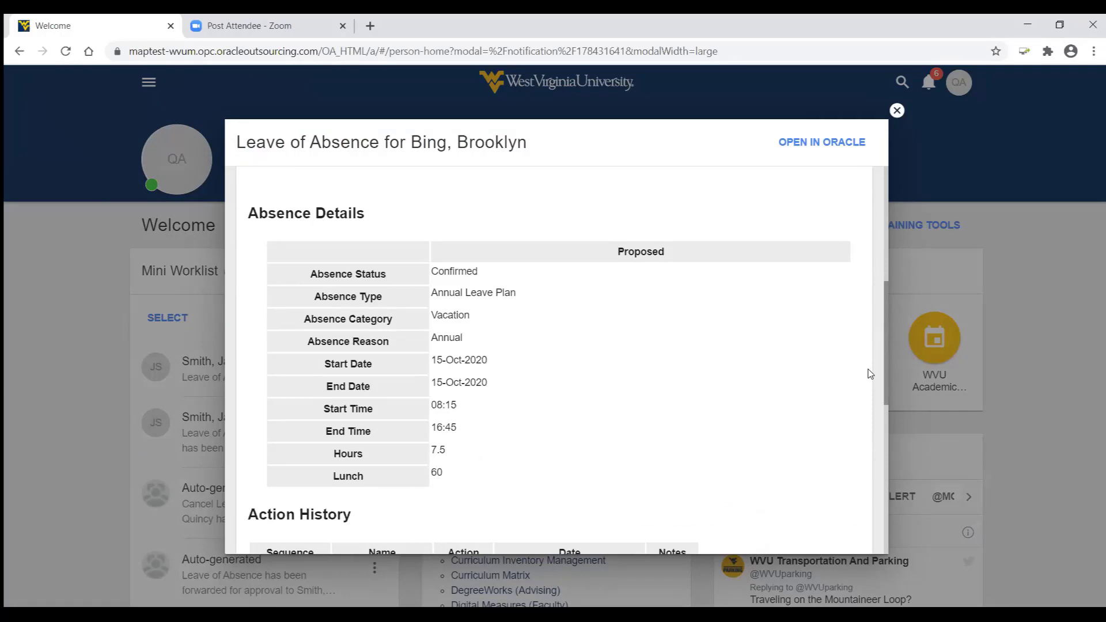
{"action": "scroll", "coordinate": [864, 288], "scroll_direction": "up", "scroll_amount": 10}
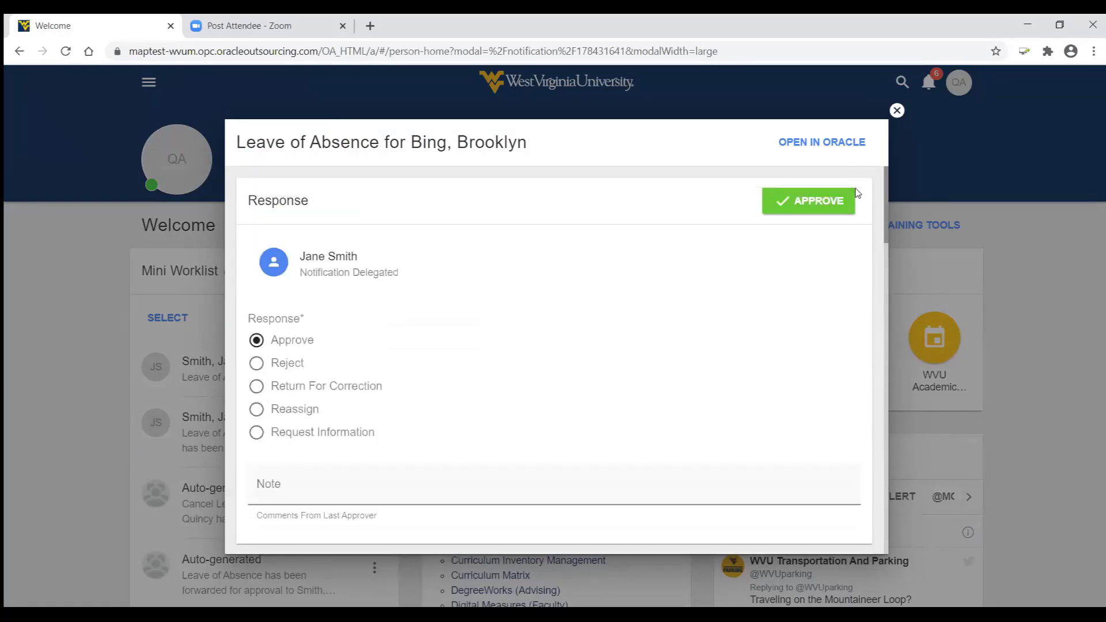
{"action": "left_click", "coordinate": [807, 209]}
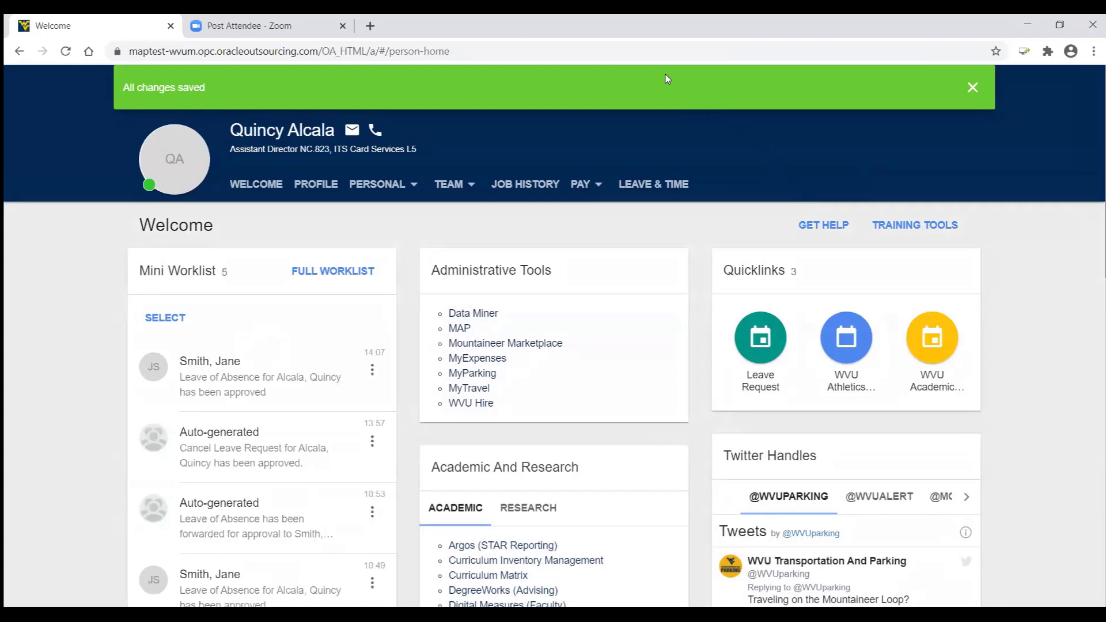
{"action": "key", "text": "ctrl+a"}
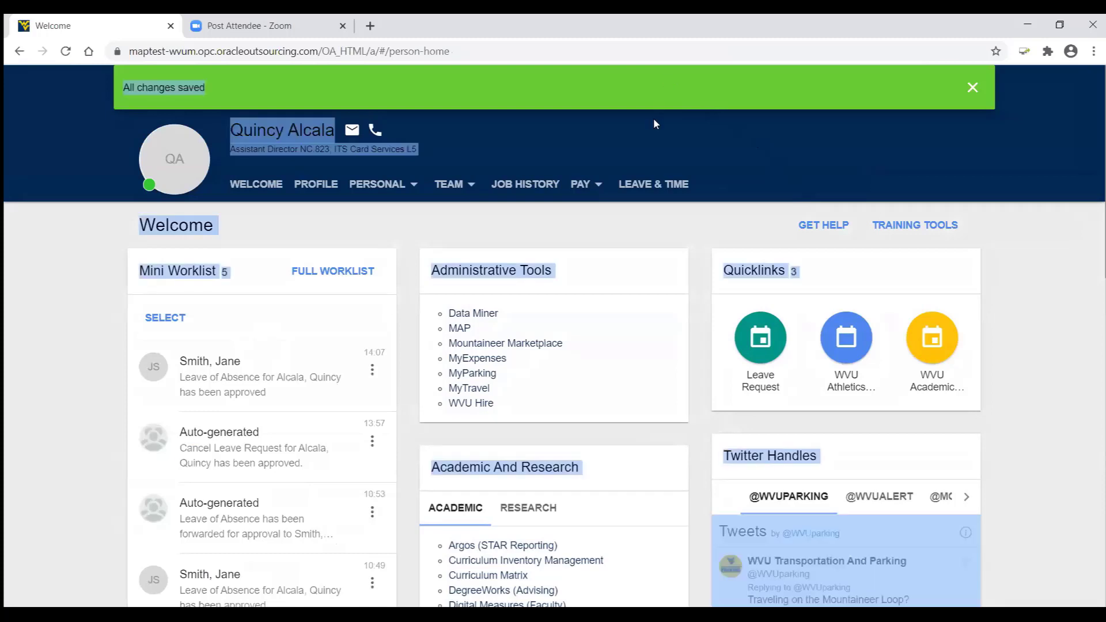
{"action": "left_click", "coordinate": [973, 87]}
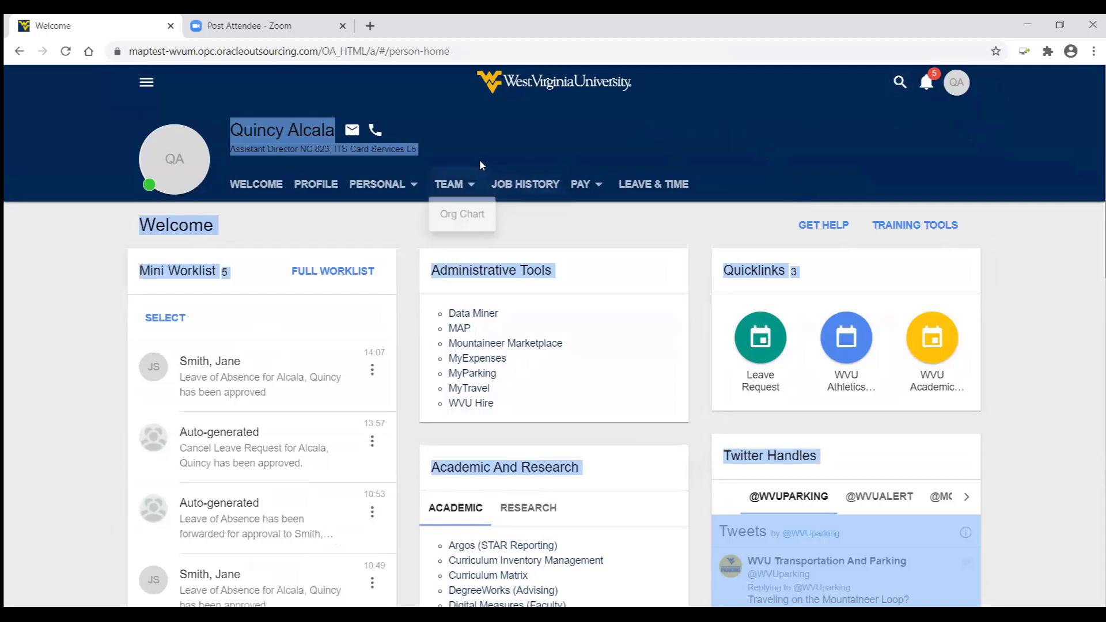
{"action": "left_click", "coordinate": [470, 147]}
{"action": "left_click", "coordinate": [459, 184]}
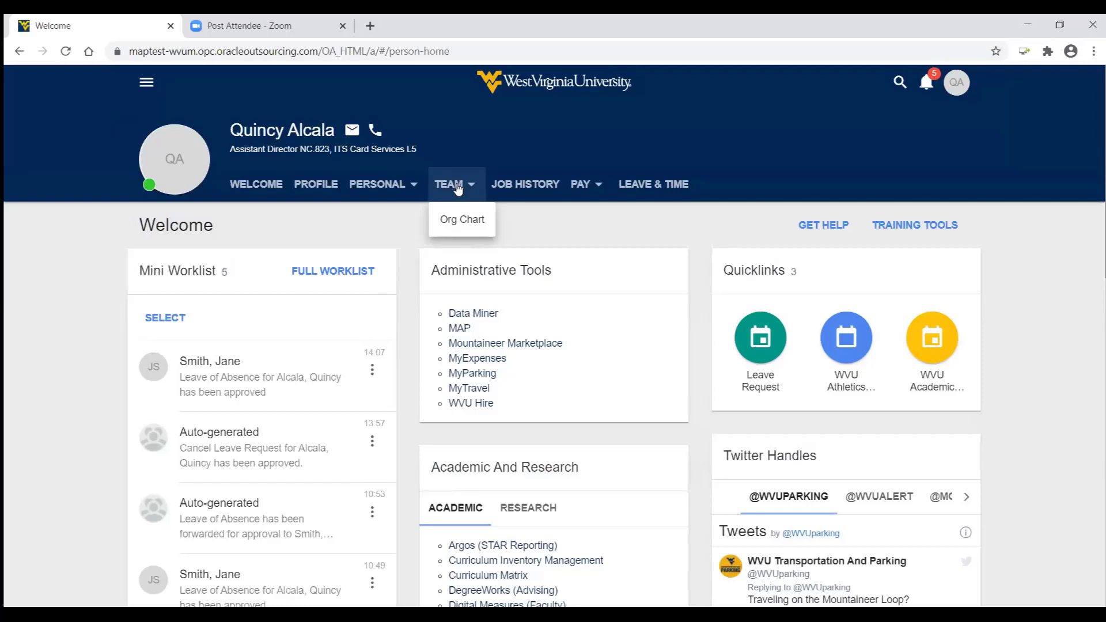
{"action": "left_click", "coordinate": [663, 161]}
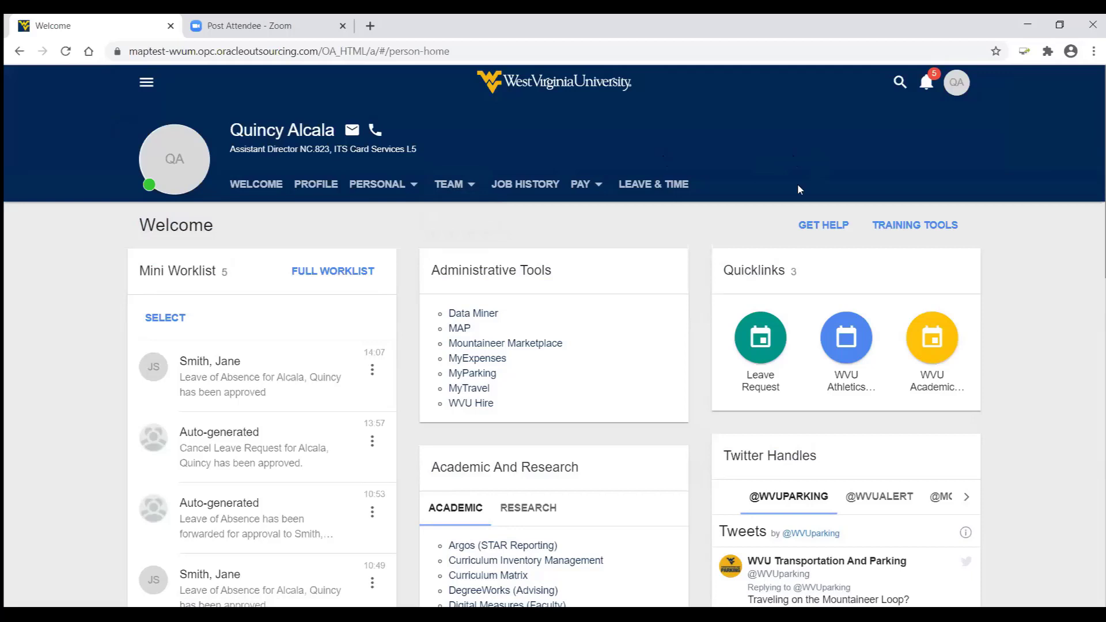
Search for the manager by full name and open the profile of the match holding the Office Administrator.601 position.
{"action": "left_click", "coordinate": [900, 83]}
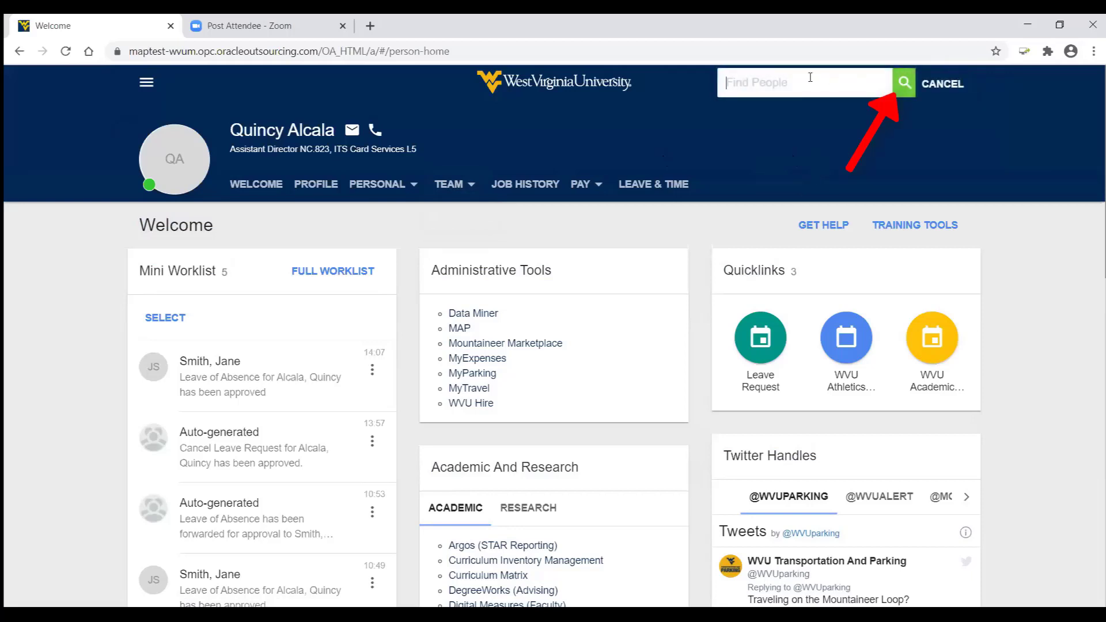
{"action": "type", "text": "Jane Smith"}
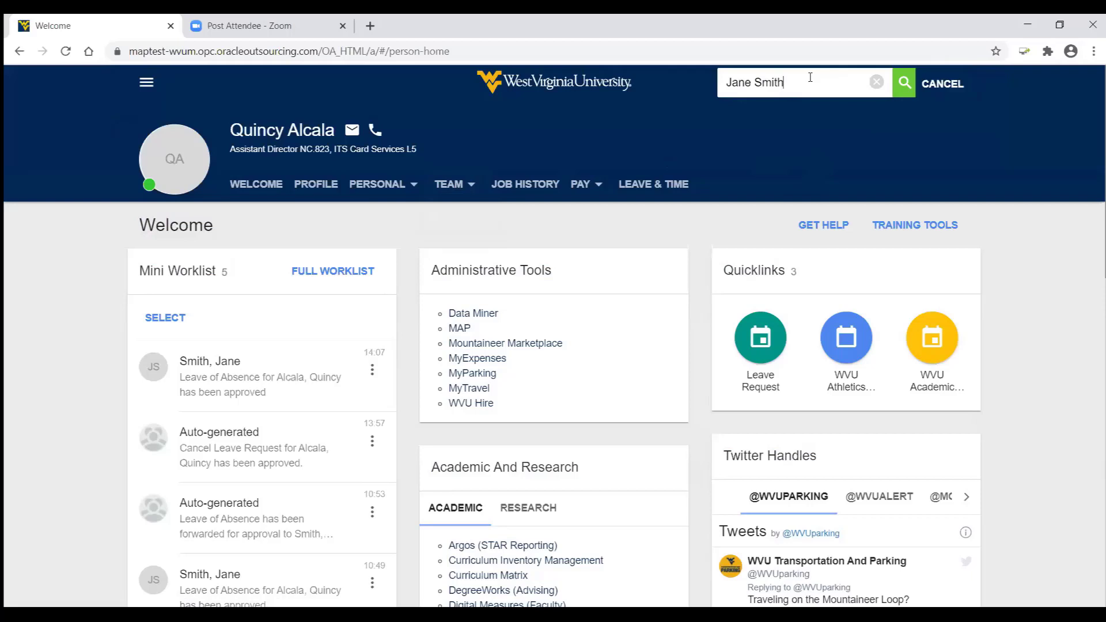
{"action": "left_click", "coordinate": [904, 85]}
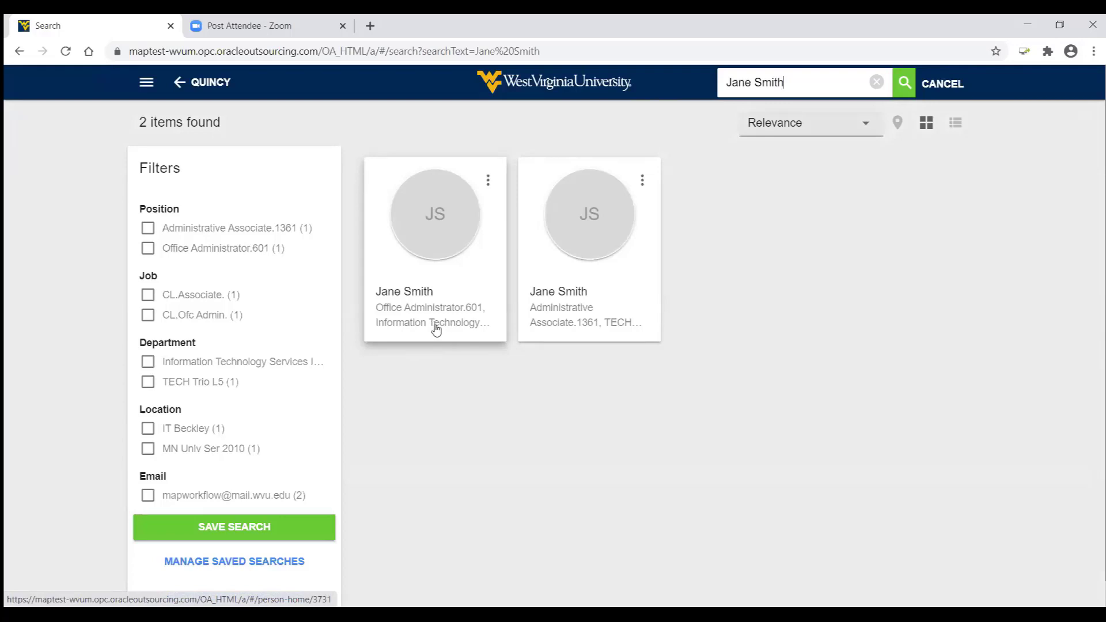
{"action": "left_click", "coordinate": [439, 216]}
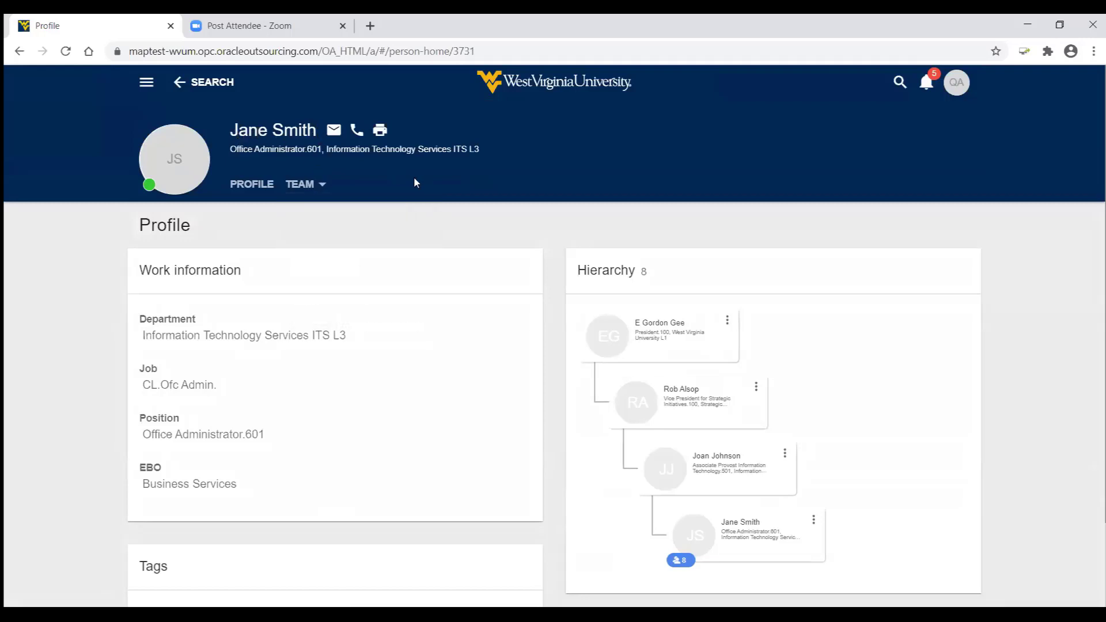
Open the manager's Team Calendar and look through the direct reports' entries for the week.
{"action": "left_click", "coordinate": [306, 185]}
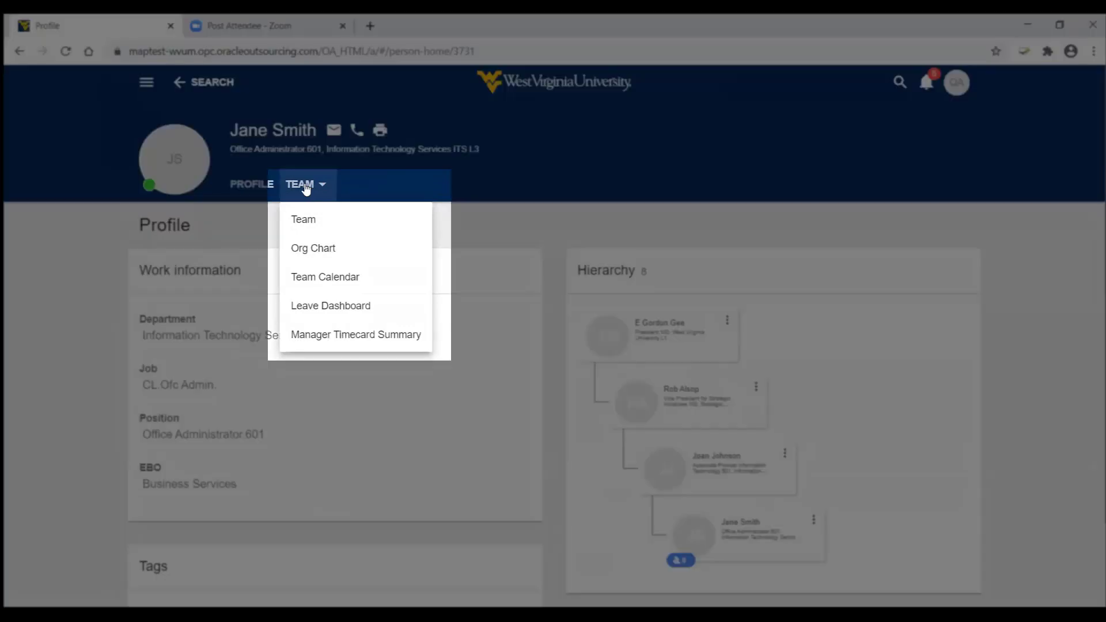
{"action": "left_click", "coordinate": [337, 279]}
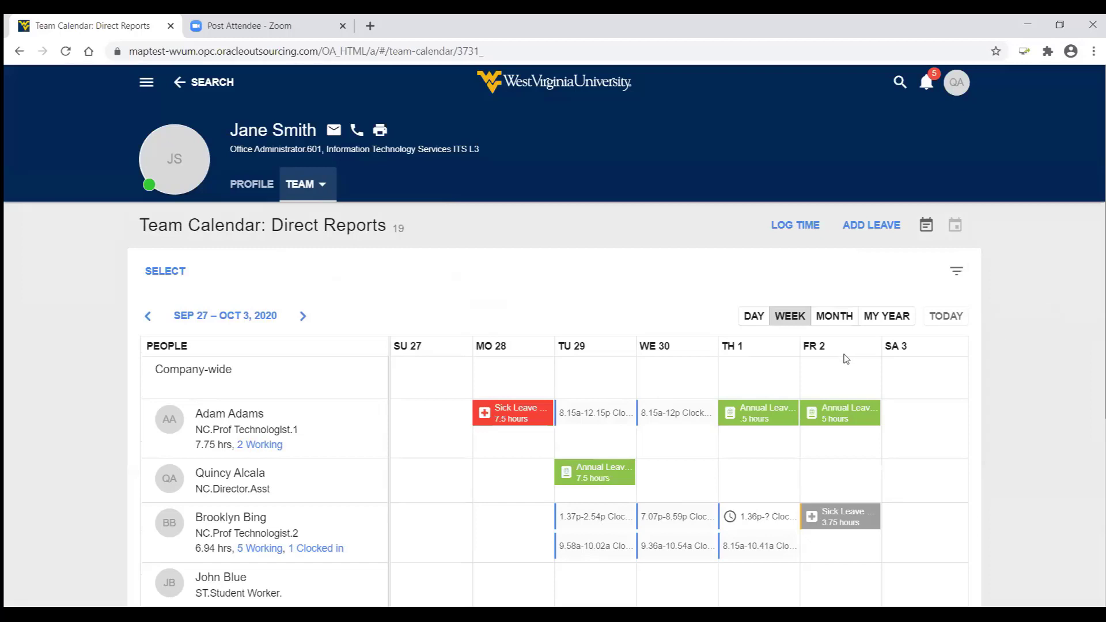
{"action": "mouse_move", "coordinate": [667, 419]}
{"action": "scroll", "coordinate": [1027, 338], "scroll_direction": "down", "scroll_amount": 5}
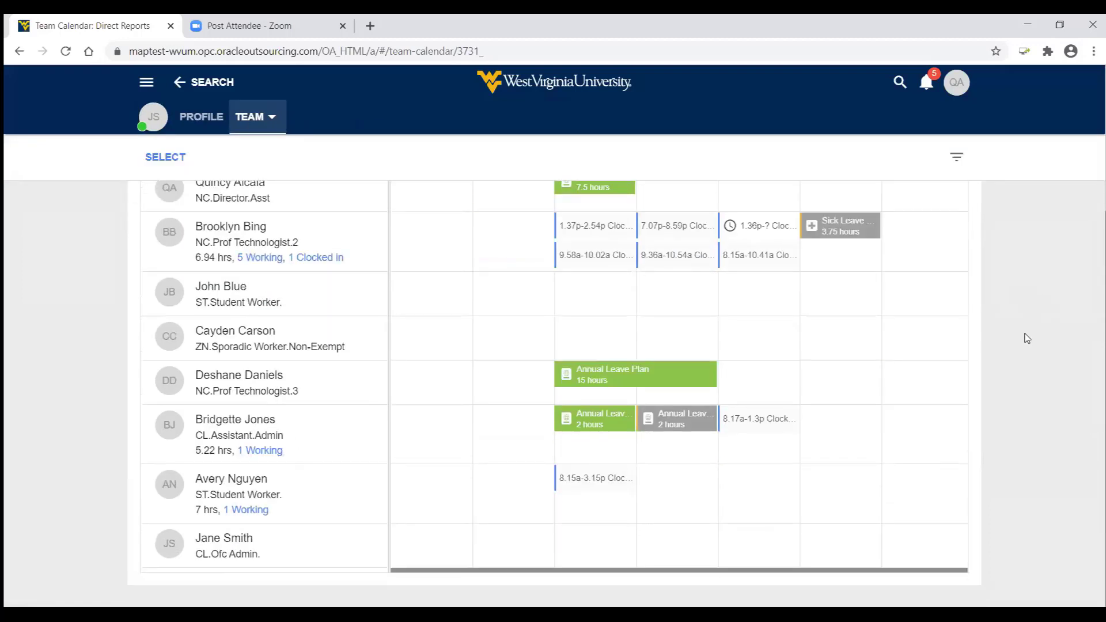
{"action": "scroll", "coordinate": [1027, 338], "scroll_direction": "up", "scroll_amount": 5}
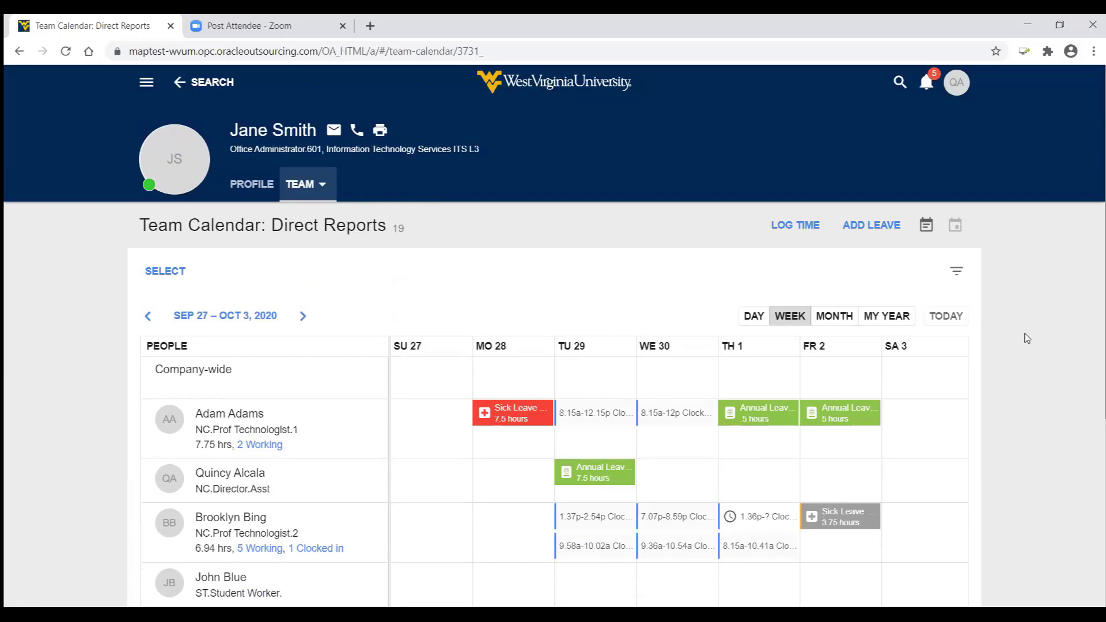
Open the manager's Leave Dashboard and review the direct reports' open and upcoming leave and their leave balances.
{"action": "left_click", "coordinate": [308, 190]}
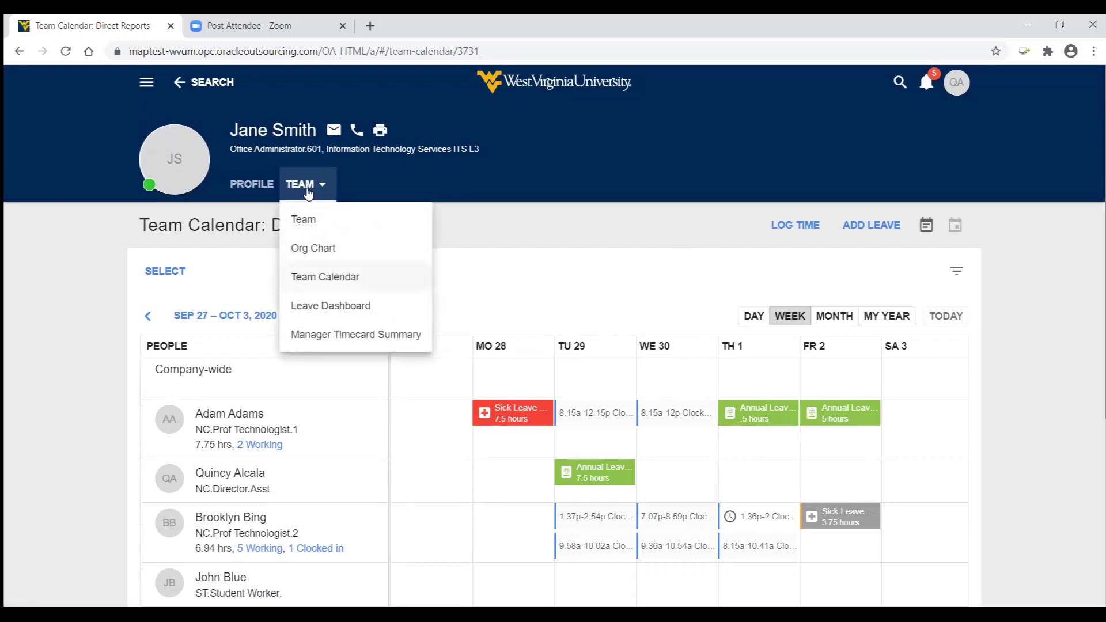
{"action": "left_click", "coordinate": [338, 308]}
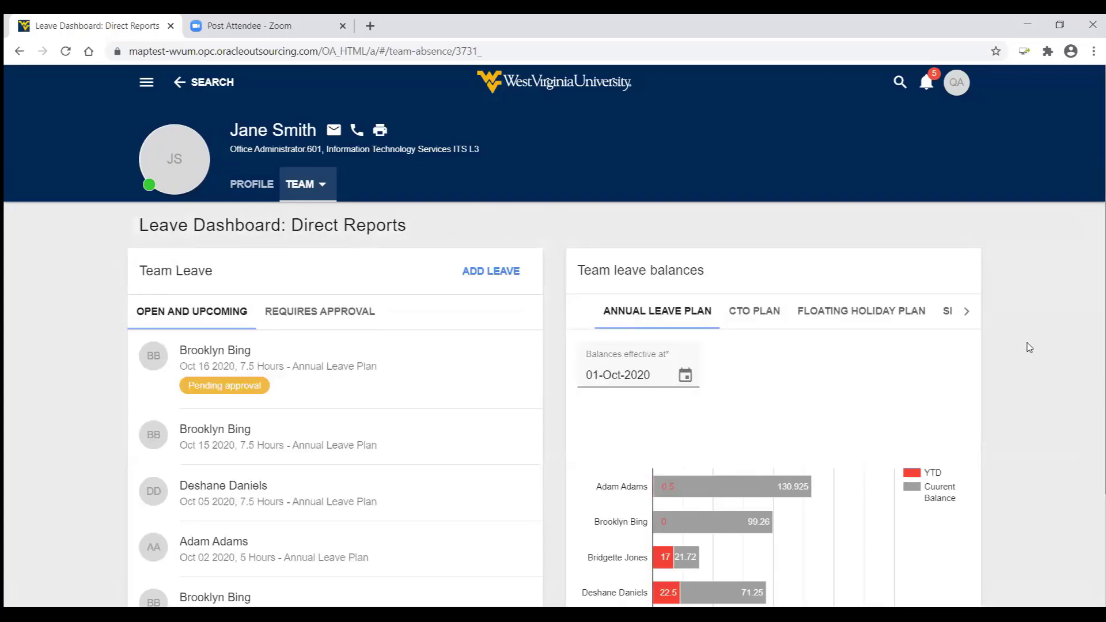
{"action": "scroll", "coordinate": [1029, 348], "scroll_direction": "down", "scroll_amount": 3}
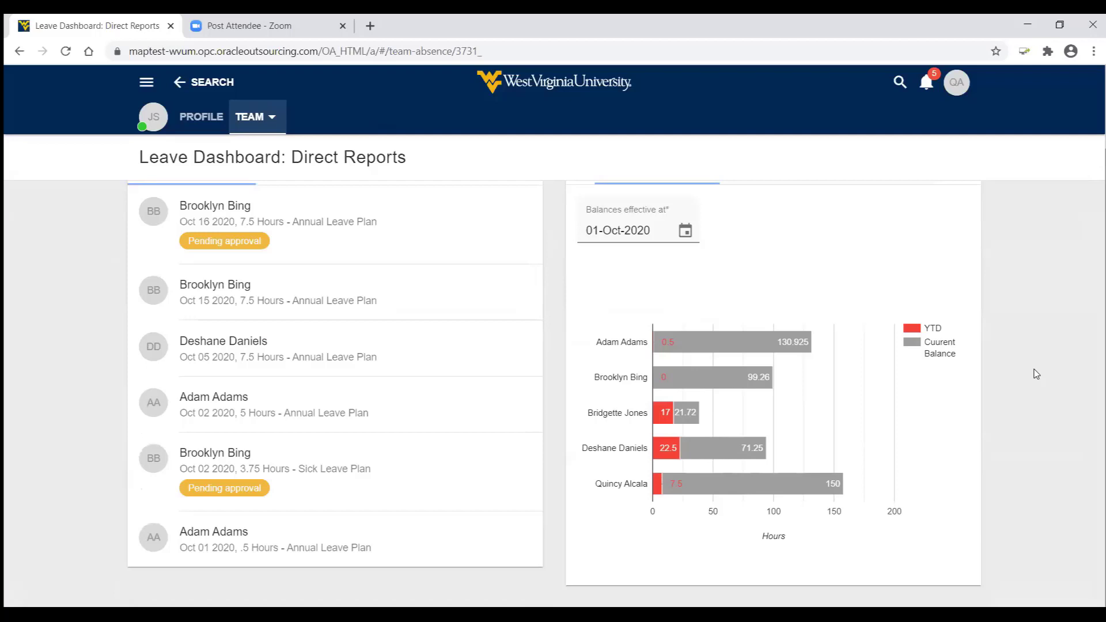
{"action": "scroll", "coordinate": [1036, 374], "scroll_direction": "up", "scroll_amount": 3}
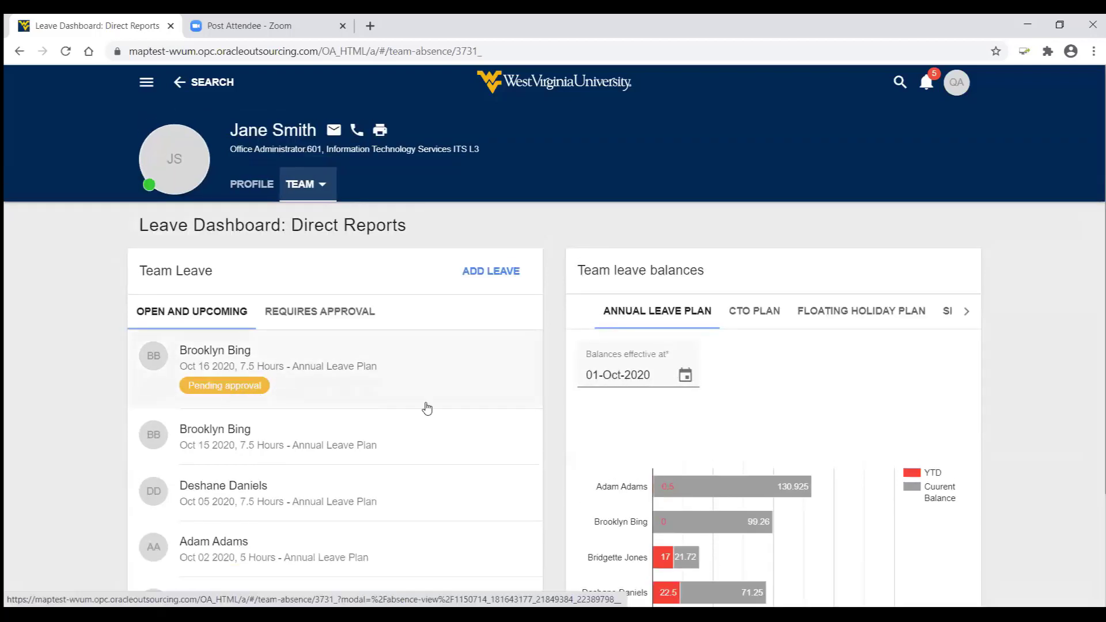
{"action": "scroll", "coordinate": [427, 408], "scroll_direction": "down", "scroll_amount": 2}
{"action": "scroll", "coordinate": [427, 407], "scroll_direction": "up", "scroll_amount": 2}
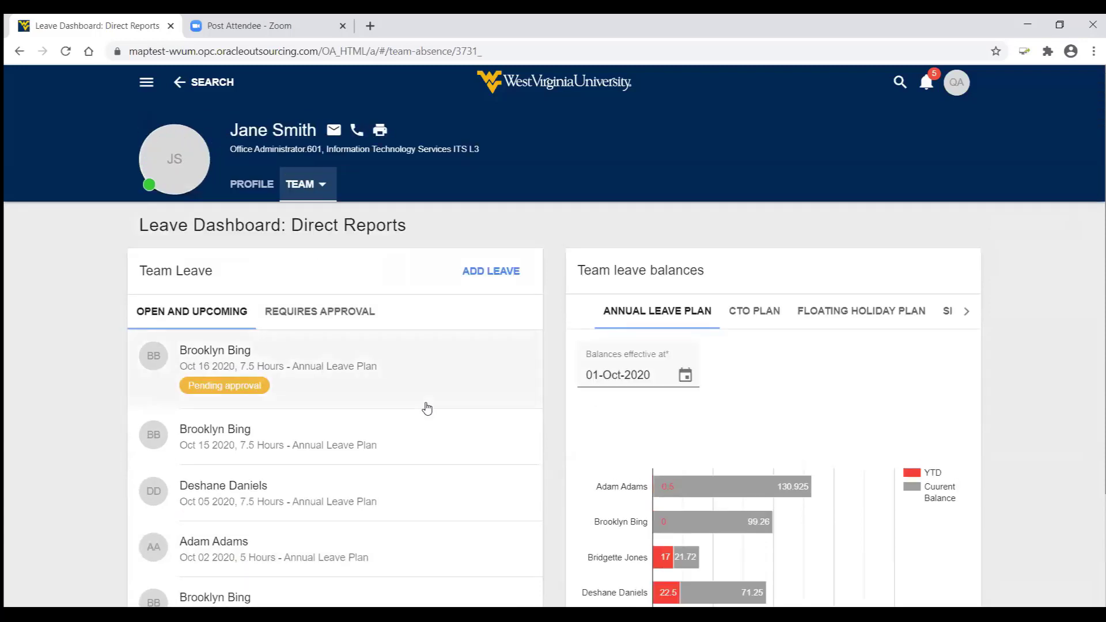
From the team leave that requires approval, open the Oct 16 2020 Annual Leave Plan request, review its details and approve it.
{"action": "left_click", "coordinate": [302, 317]}
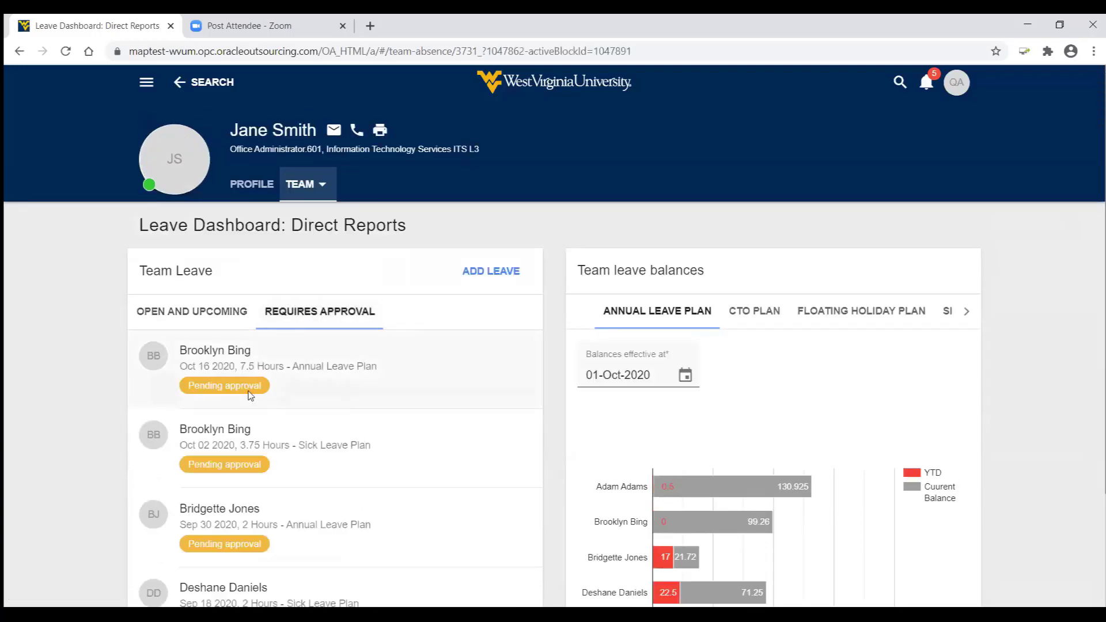
{"action": "left_click", "coordinate": [217, 392]}
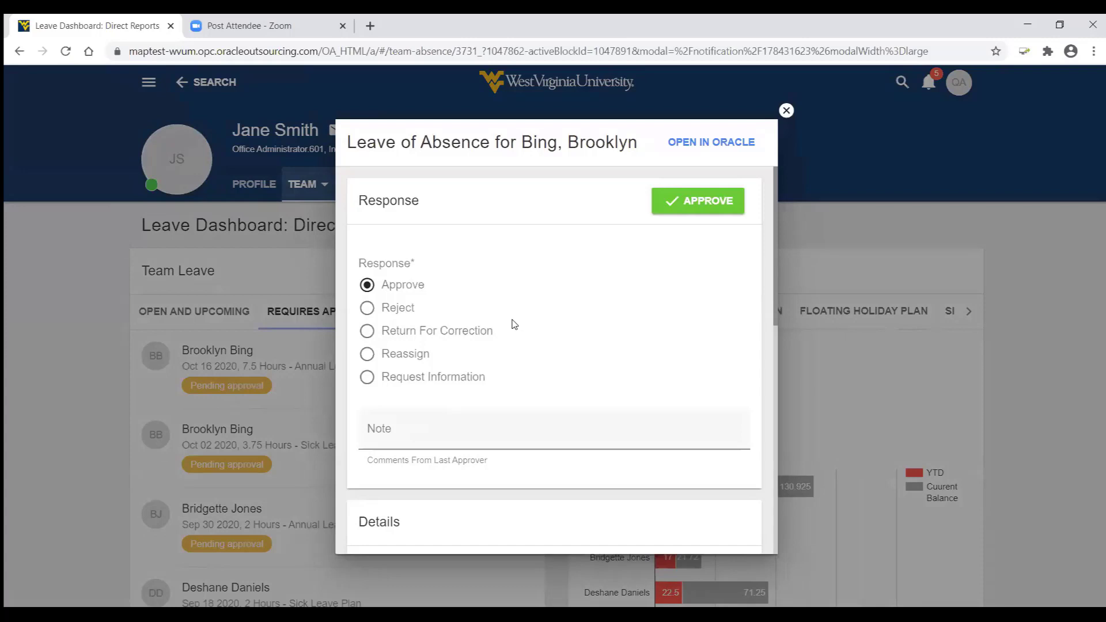
{"action": "left_click_drag", "start_coordinate": [773, 274], "coordinate": [772, 504]}
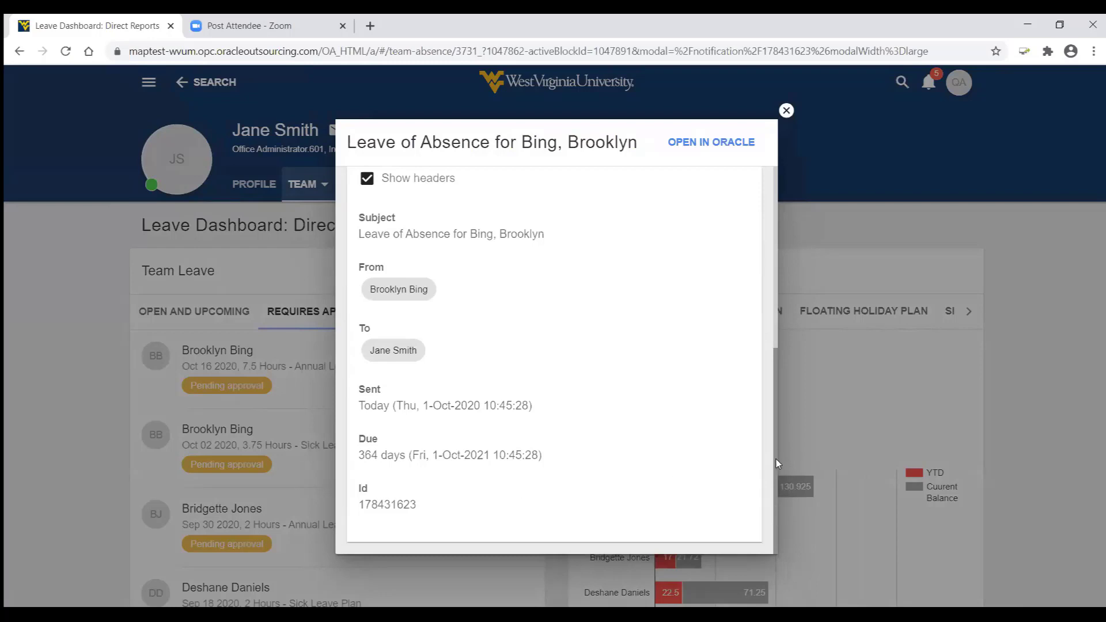
{"action": "left_click_drag", "start_coordinate": [776, 459], "coordinate": [770, 190]}
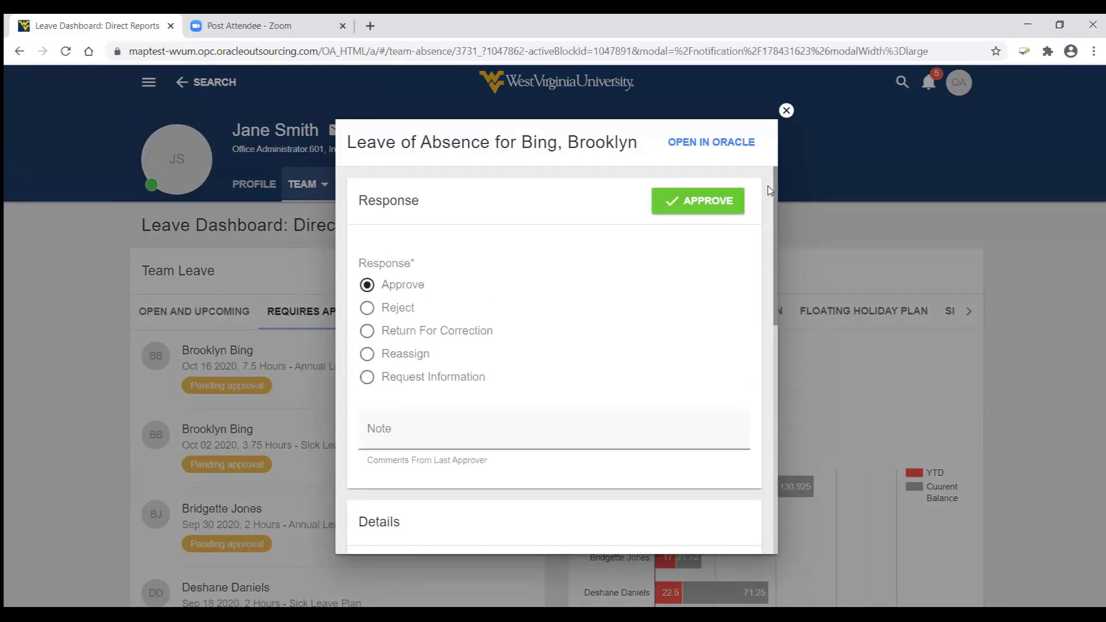
{"action": "left_click", "coordinate": [700, 206]}
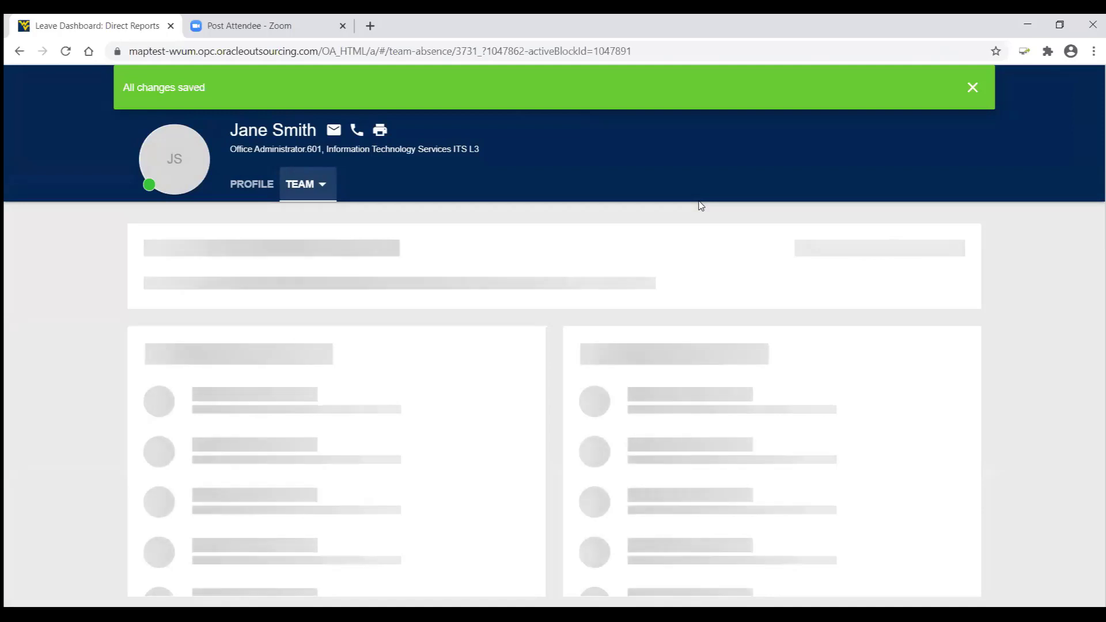
Open the Manager Timecard Summary and view the biweekly periods available for switching, keeping the current period.
{"action": "left_click", "coordinate": [311, 185]}
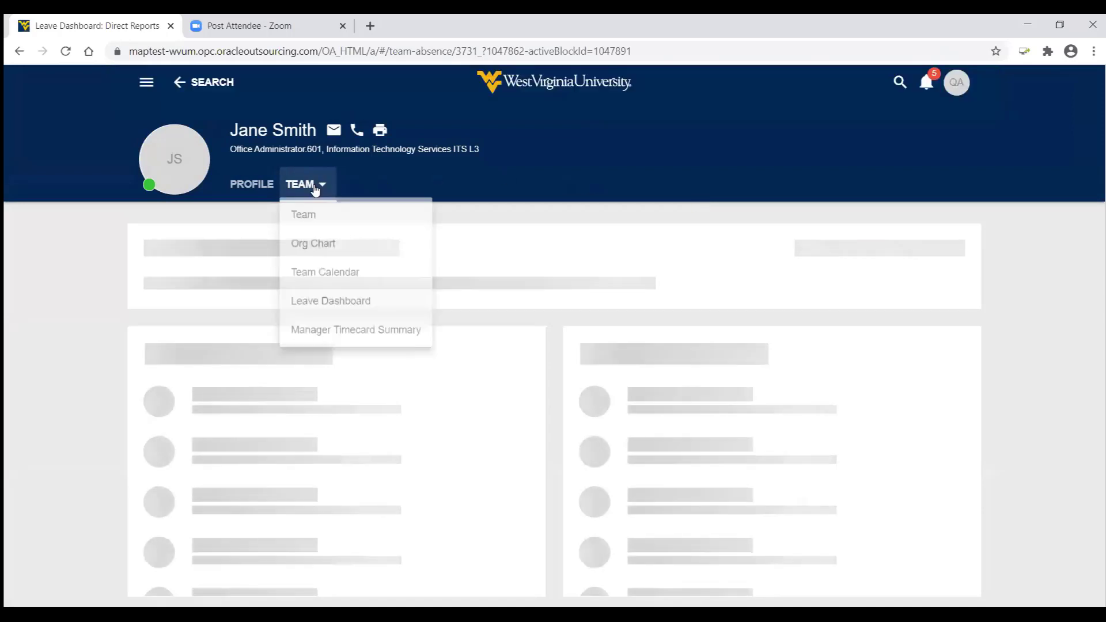
{"action": "left_click", "coordinate": [373, 339]}
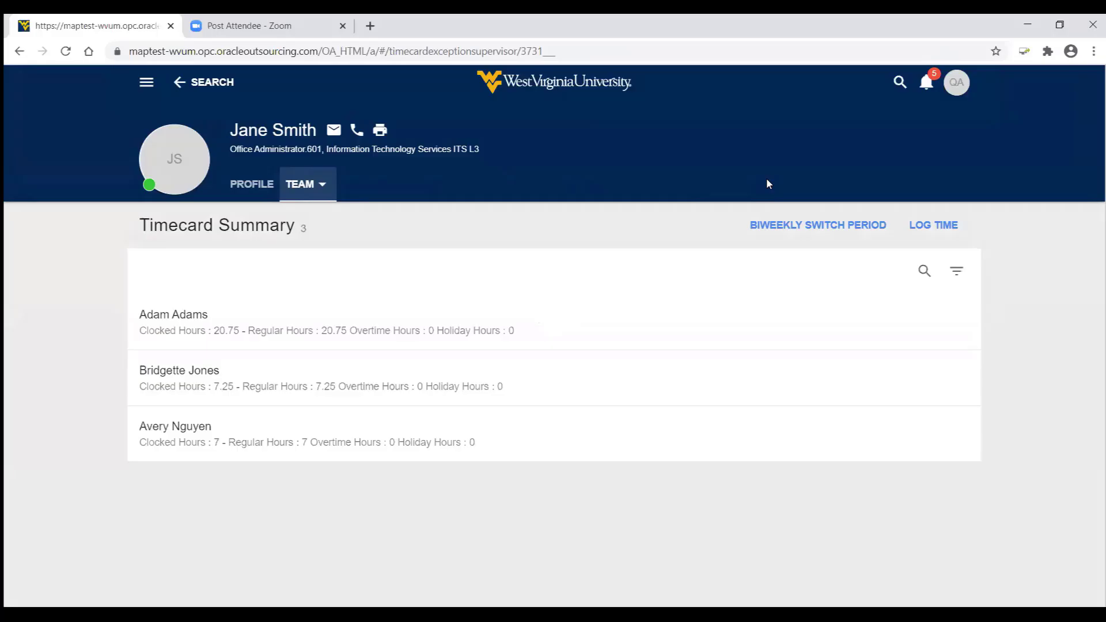
{"action": "left_click", "coordinate": [824, 233]}
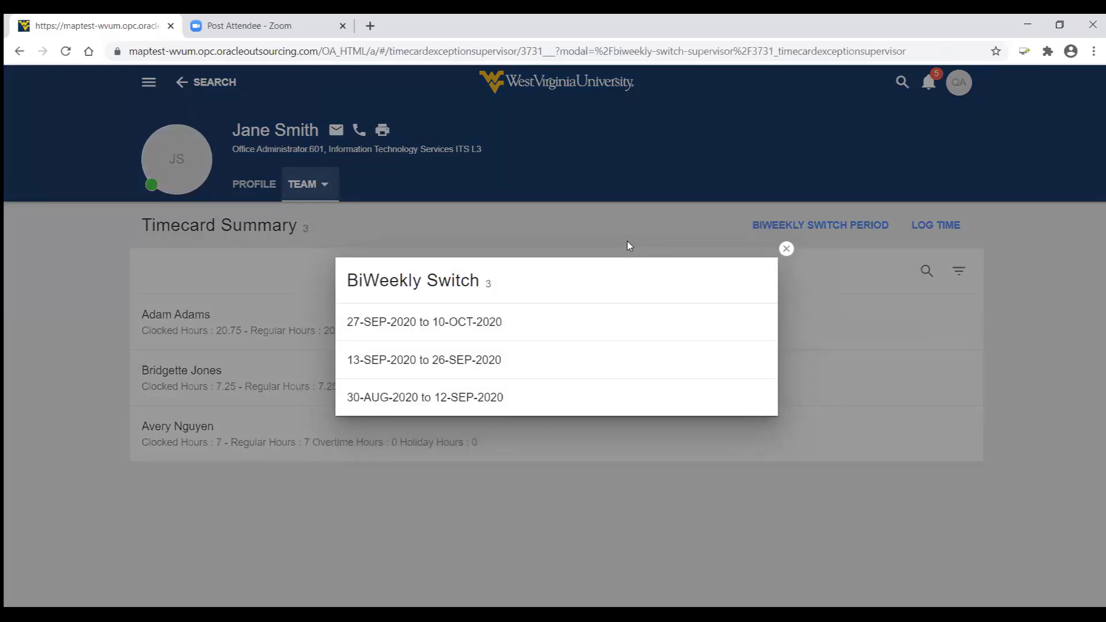
{"action": "left_click", "coordinate": [786, 249]}
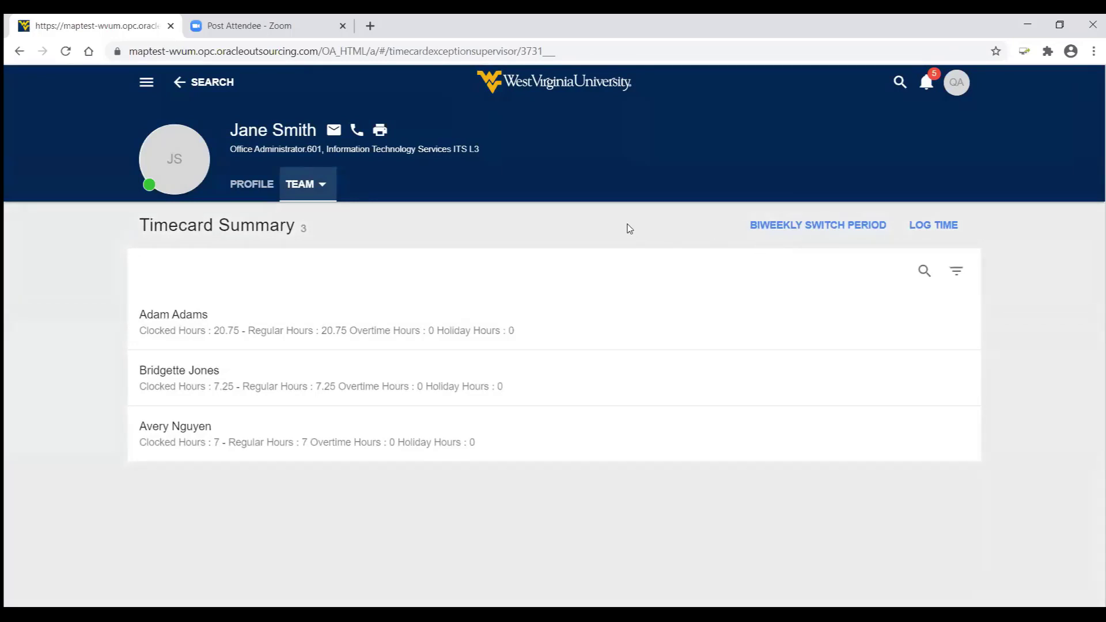
Leave the manager's pages and go back through the search results to the designee's own Welcome page.
{"action": "left_click", "coordinate": [207, 84]}
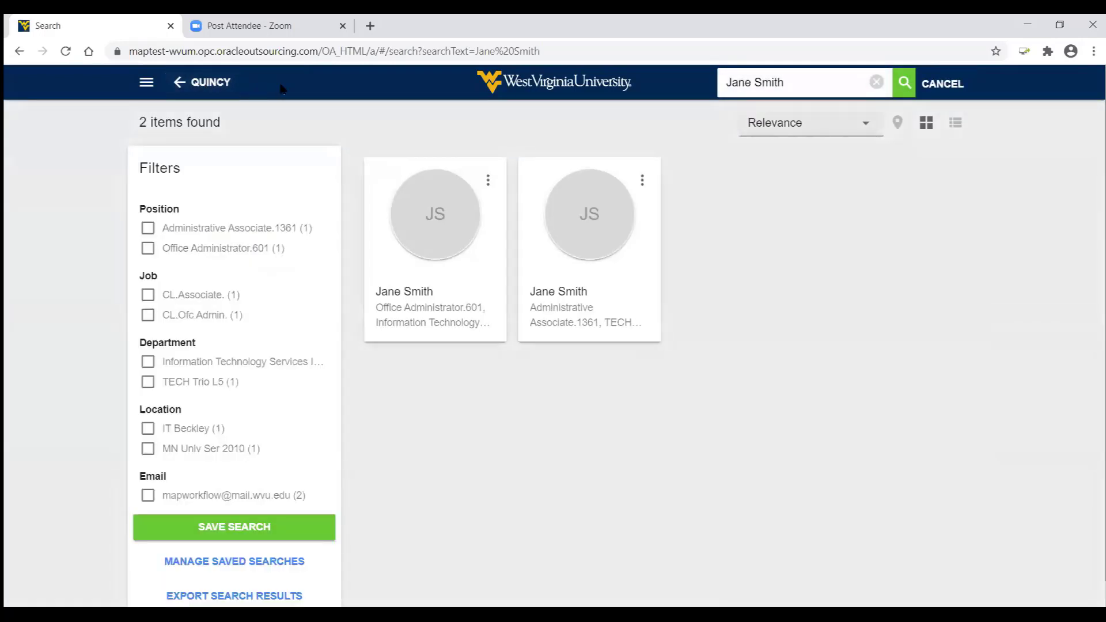
{"action": "left_click", "coordinate": [211, 83]}
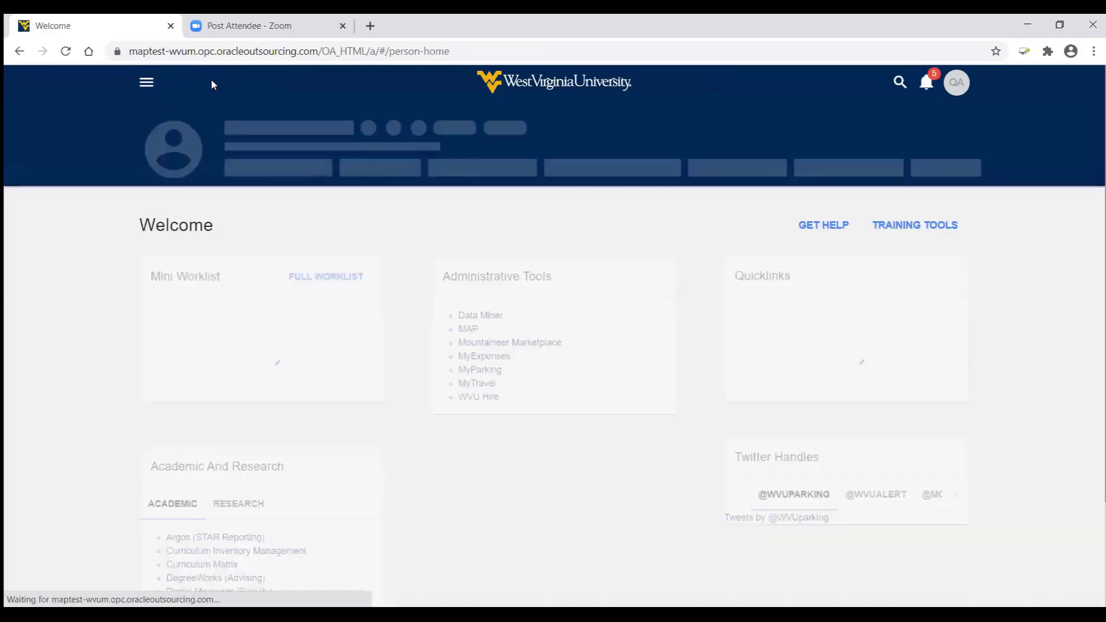
{"action": "left_click", "coordinate": [380, 184]}
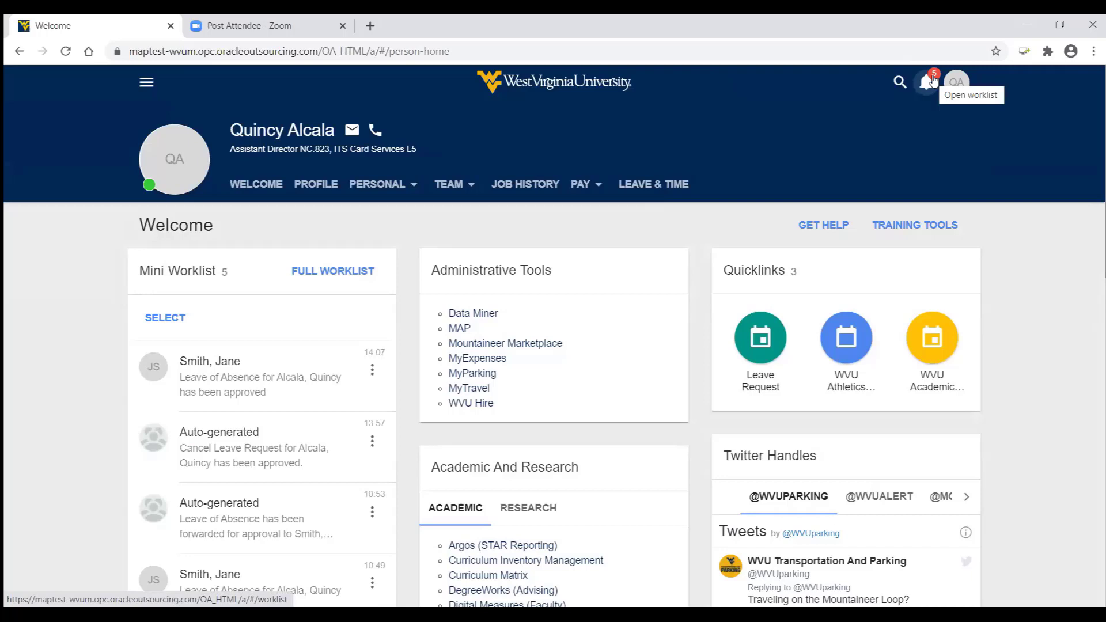
{"action": "left_click", "coordinate": [898, 83]}
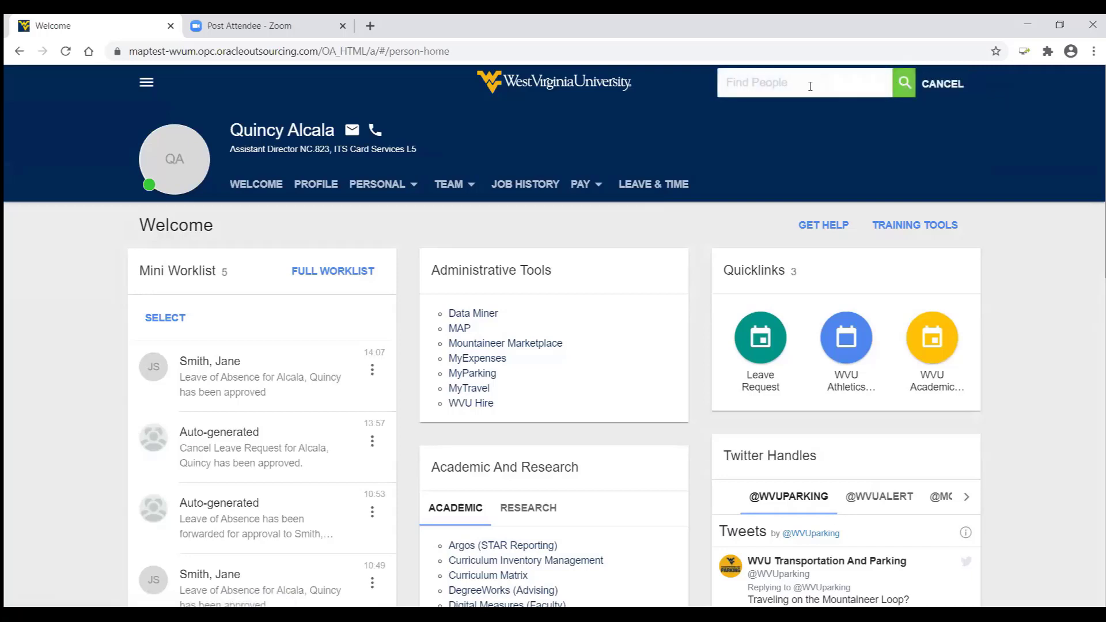
{"action": "type", "text": "Jane Smith"}
{"action": "left_click", "coordinate": [903, 84]}
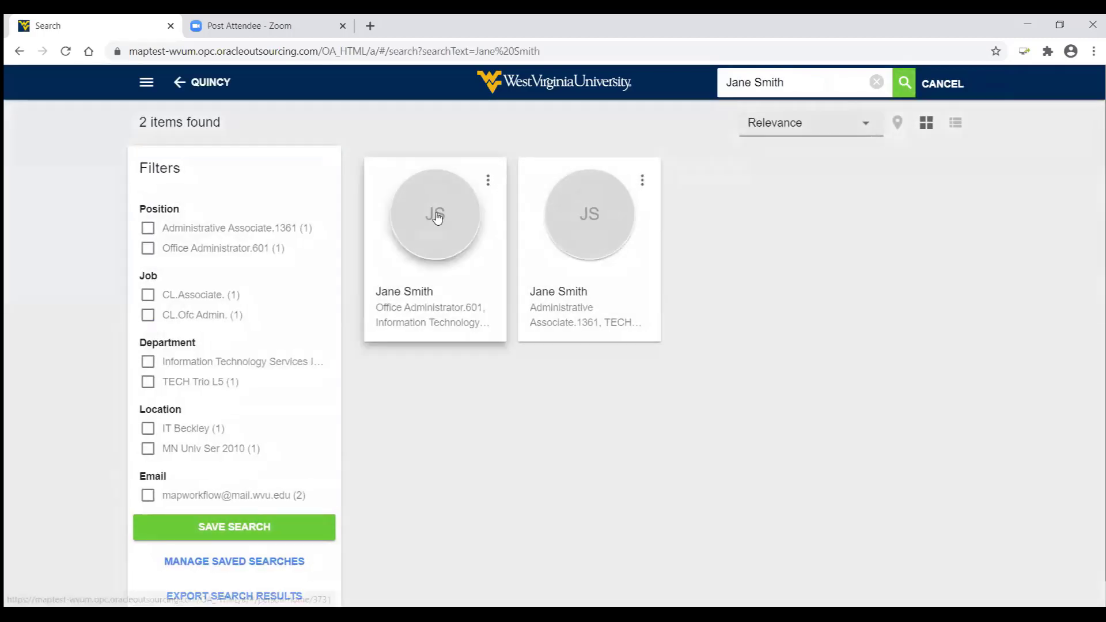
{"action": "left_click", "coordinate": [438, 217]}
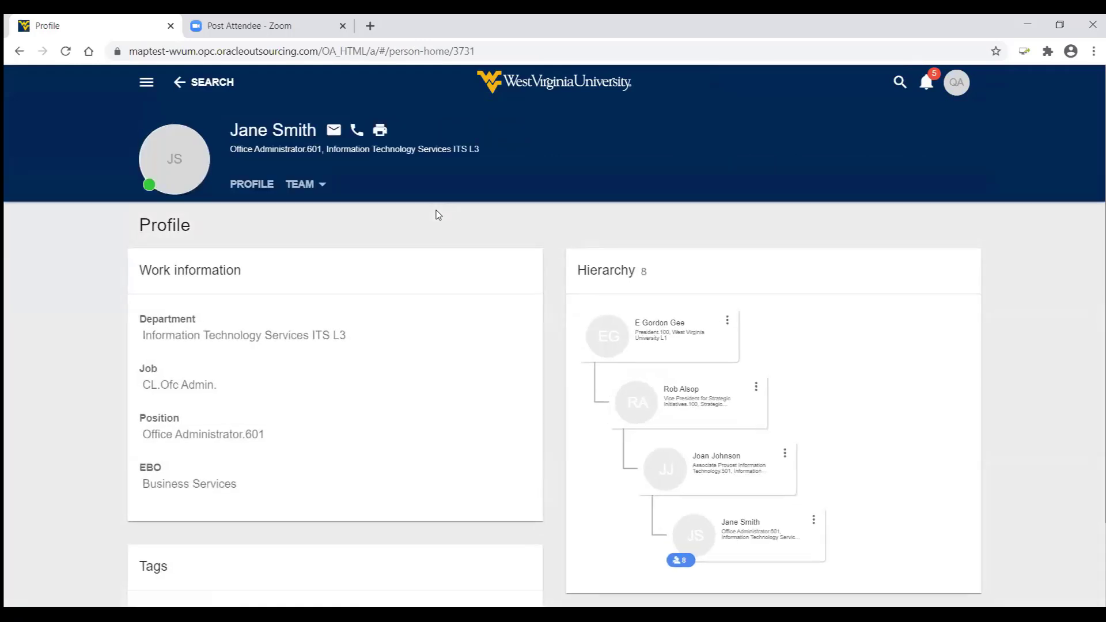
{"action": "left_click", "coordinate": [317, 185]}
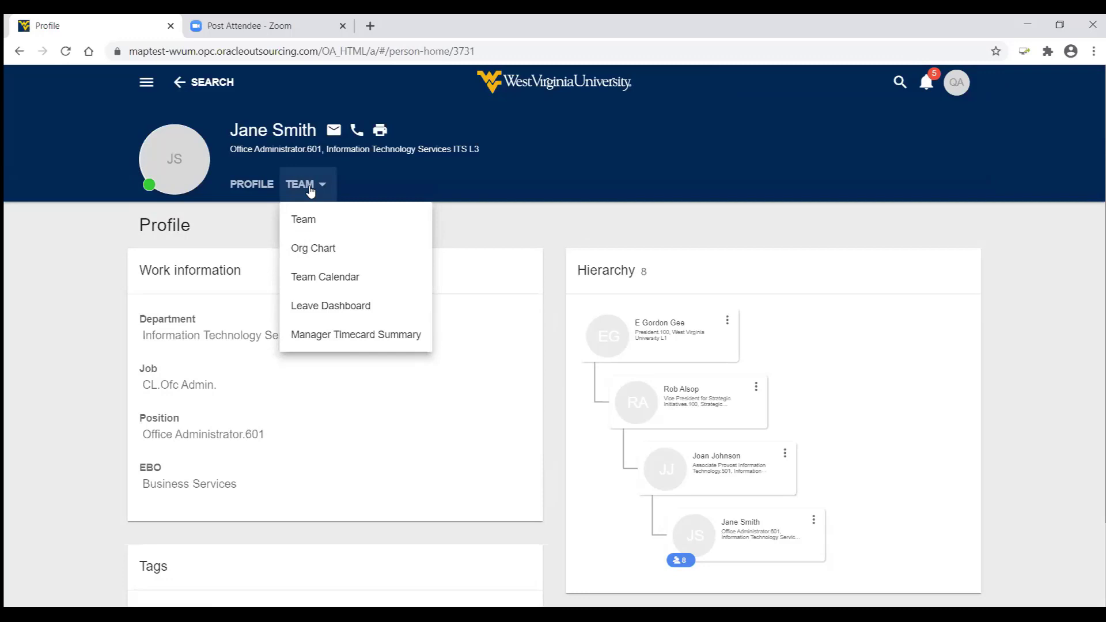
{"action": "left_click", "coordinate": [340, 109]}
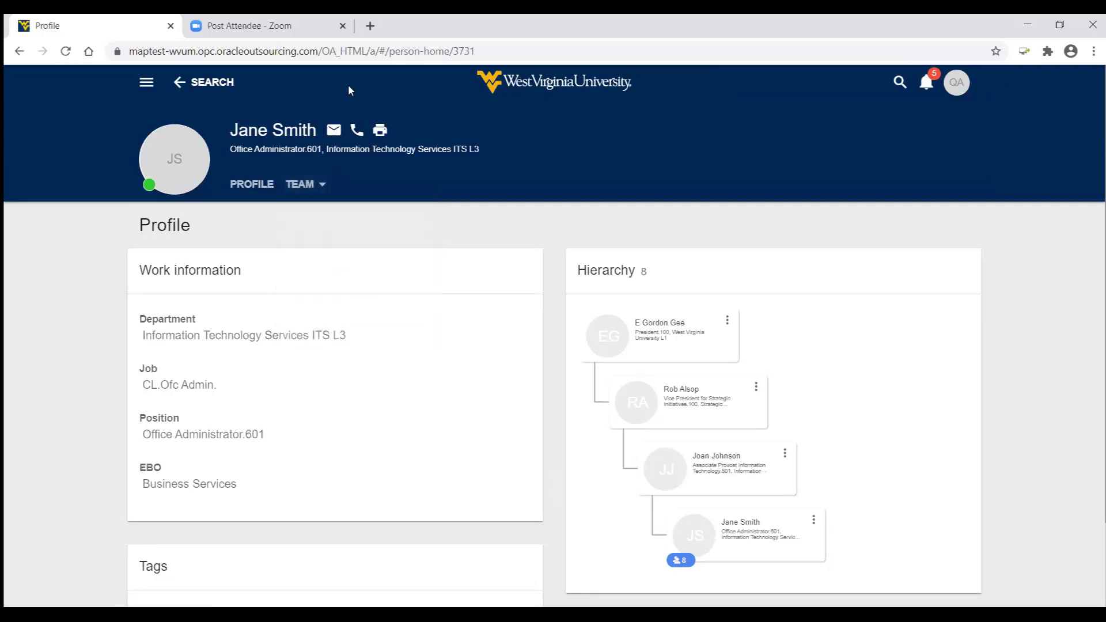
{"action": "left_click", "coordinate": [199, 83]}
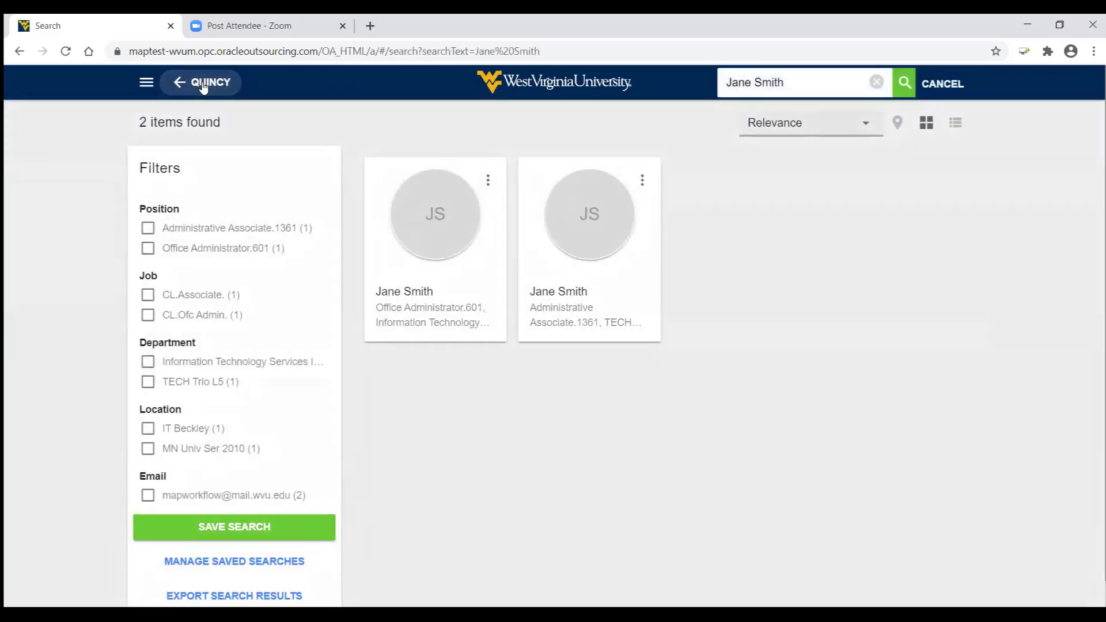
{"action": "left_click", "coordinate": [203, 83]}
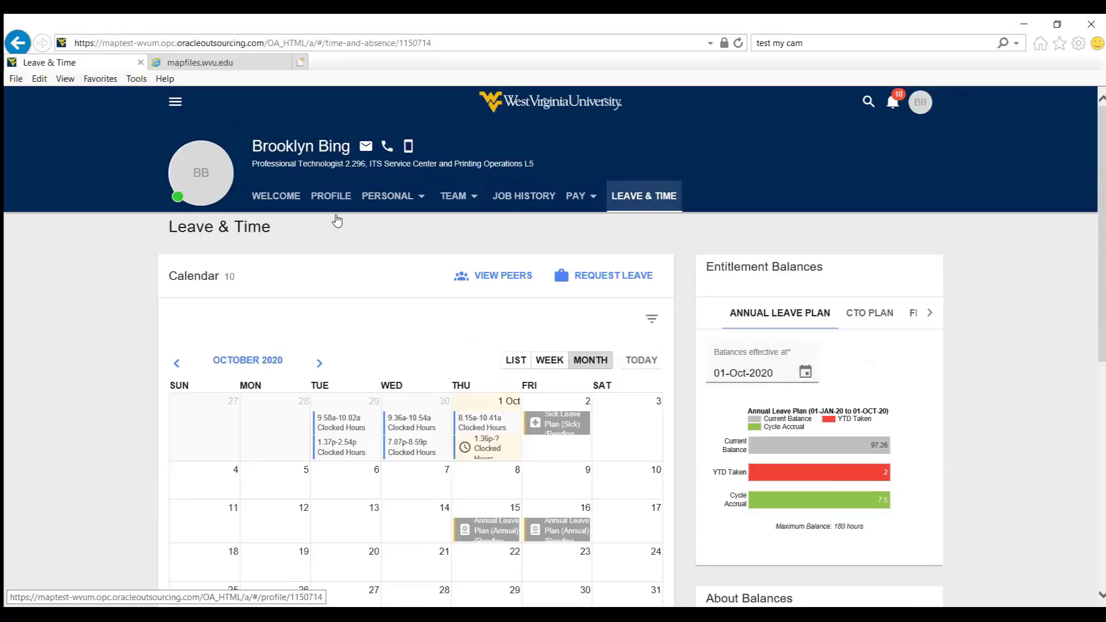
Switch to the mapfiles.wvu.edu top menu tutorial and play it from the Welcome page through Profile to the Add Contact form, pausing between sections.
{"action": "left_click", "coordinate": [230, 64]}
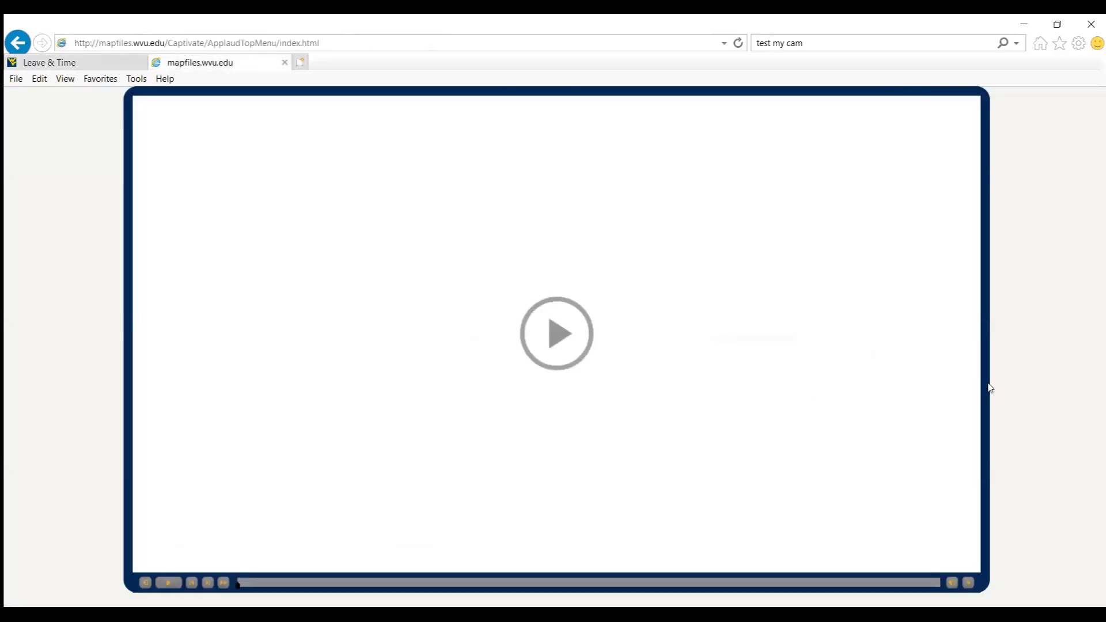
{"action": "left_click", "coordinate": [552, 343]}
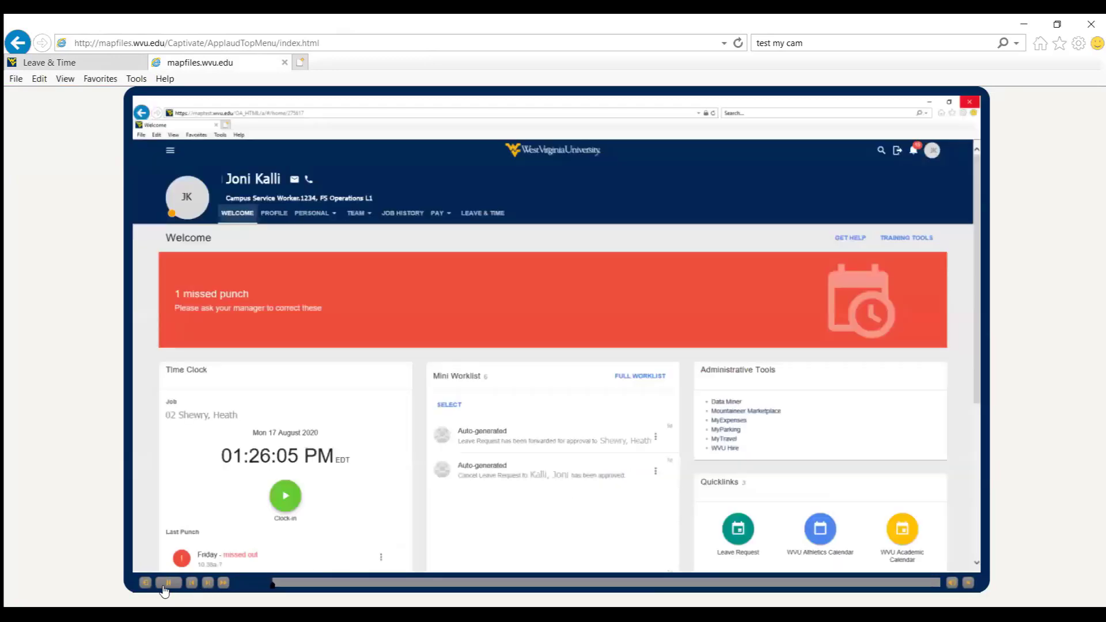
{"action": "left_click", "coordinate": [166, 583]}
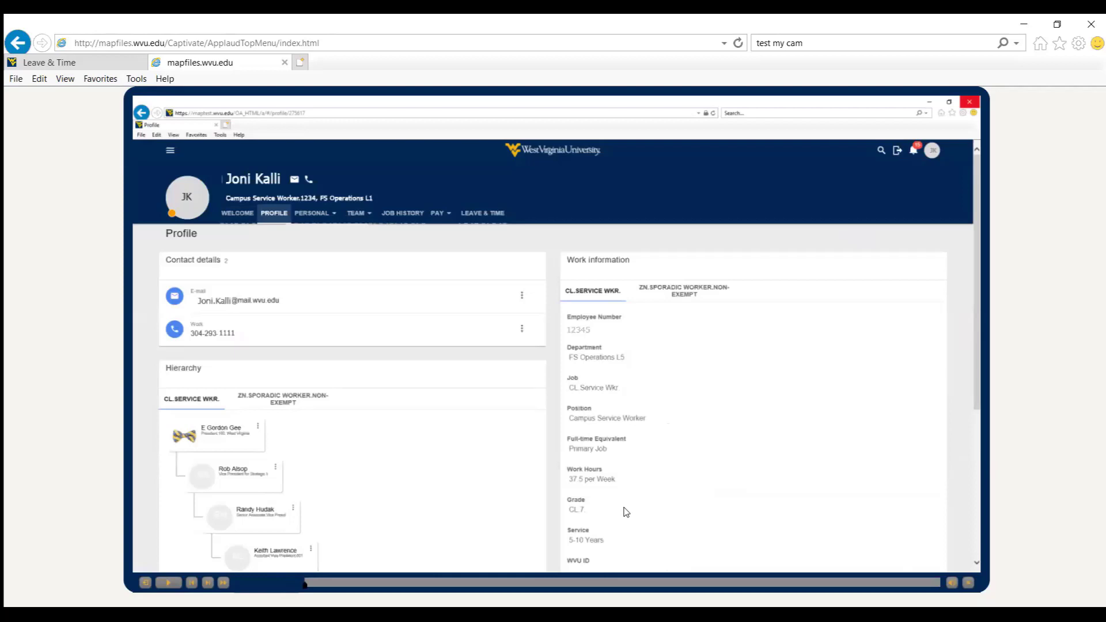
{"action": "left_click", "coordinate": [169, 588]}
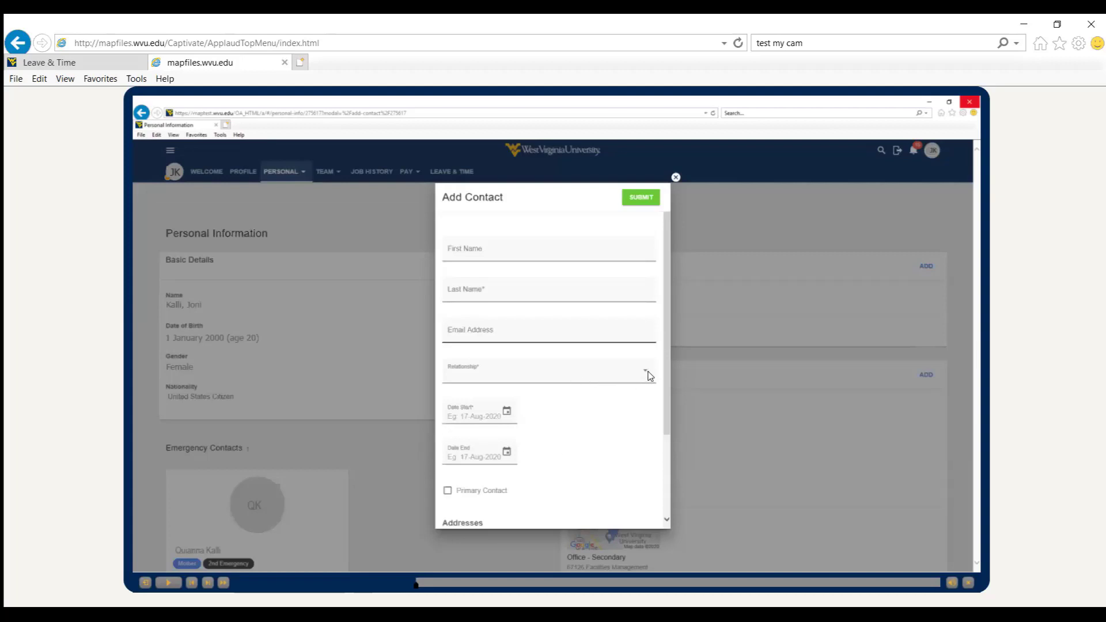
Continue the tutorial through the Qualifications page, pausing at the education details form and playing on to the certification details form.
{"action": "left_click", "coordinate": [165, 584]}
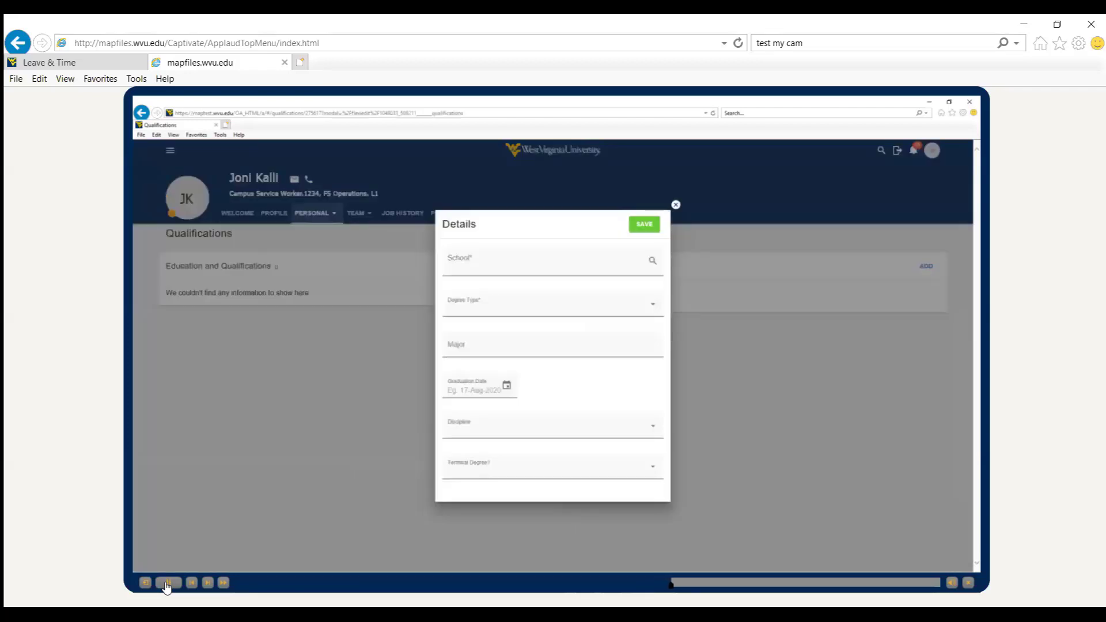
{"action": "left_click", "coordinate": [167, 584]}
{"action": "left_click", "coordinate": [170, 585]}
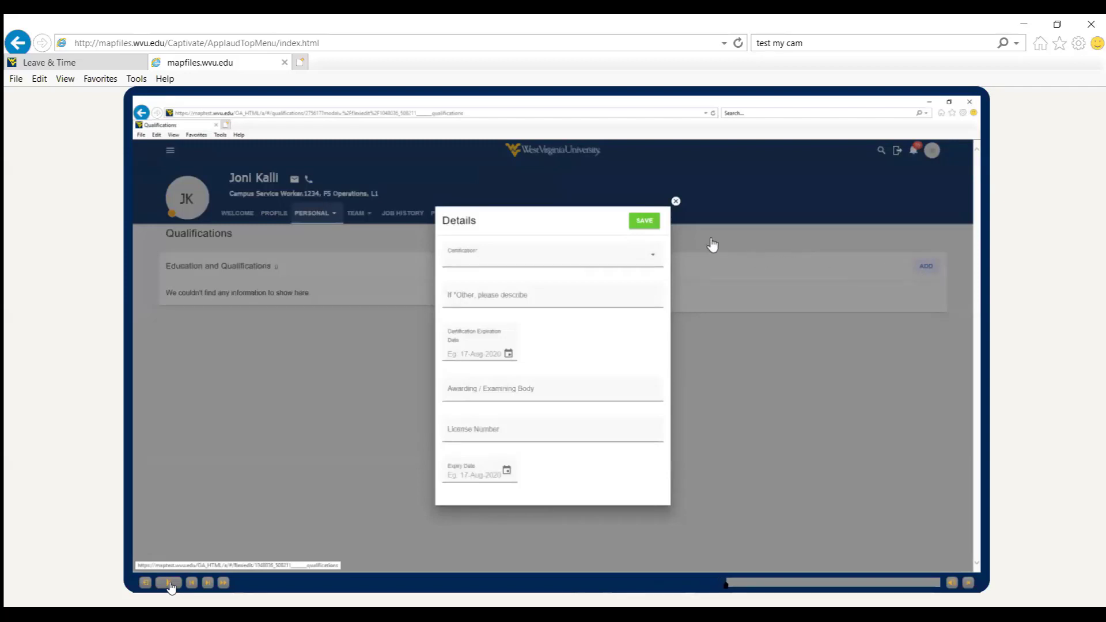
Play the tutorial on to the Salary And Tax page, pause to examine the Payslip, W2 and W4 options, and resume playback.
{"action": "left_click", "coordinate": [169, 584]}
{"action": "left_click", "coordinate": [168, 585]}
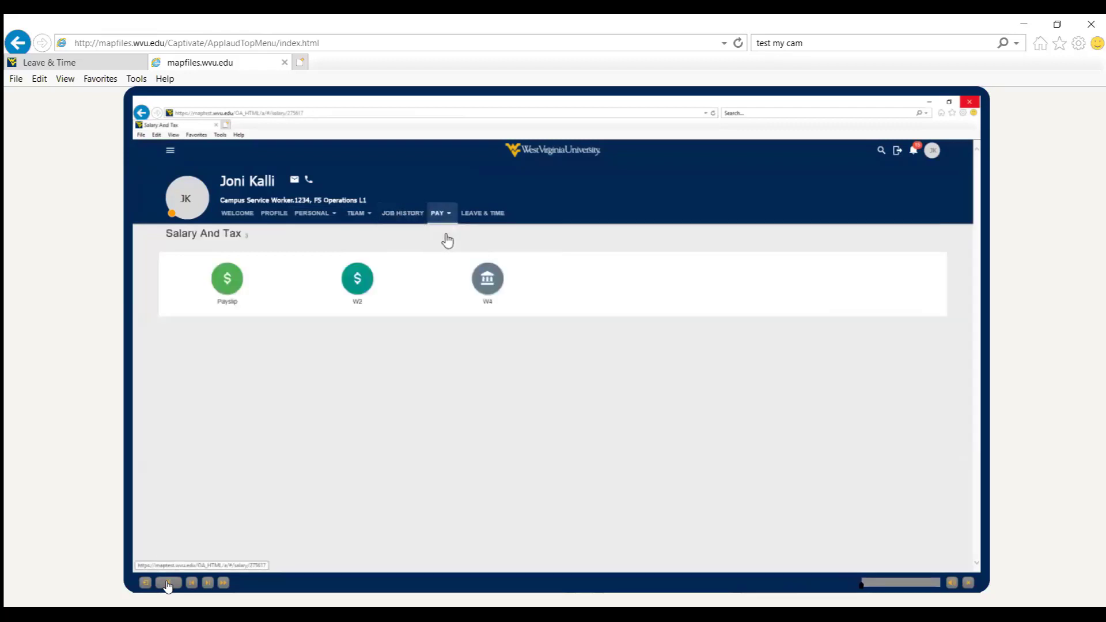
{"action": "left_click", "coordinate": [168, 583]}
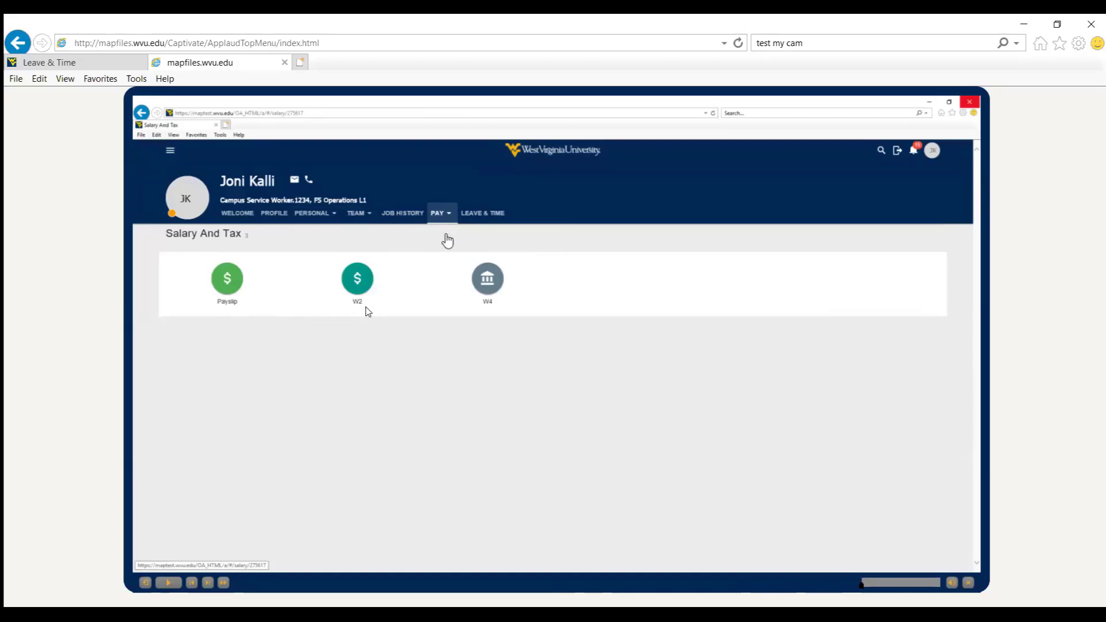
{"action": "left_click", "coordinate": [168, 583]}
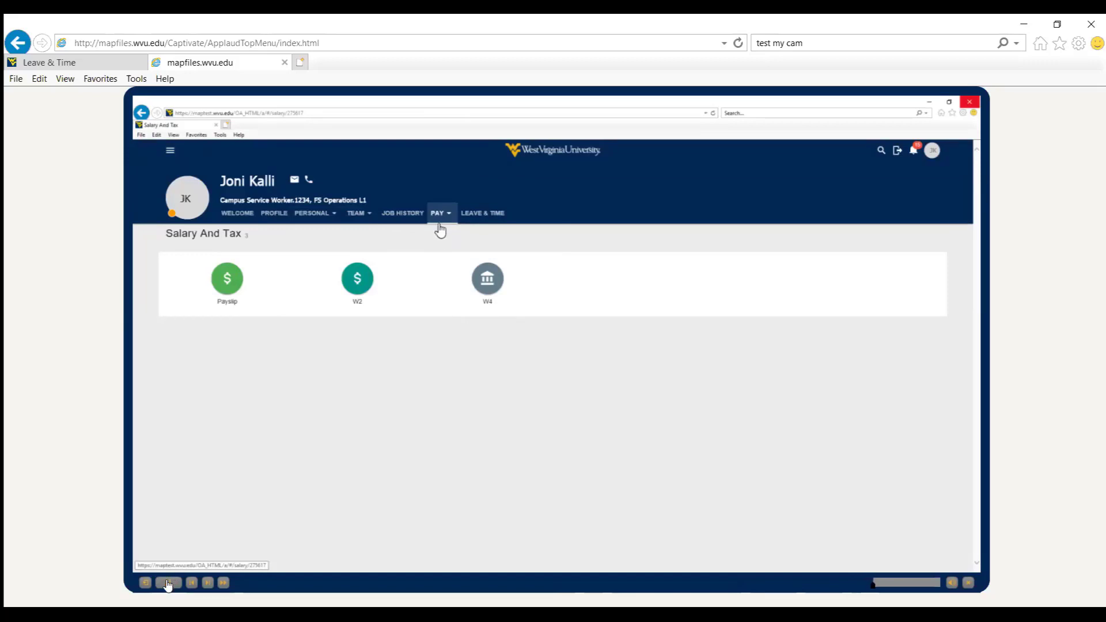